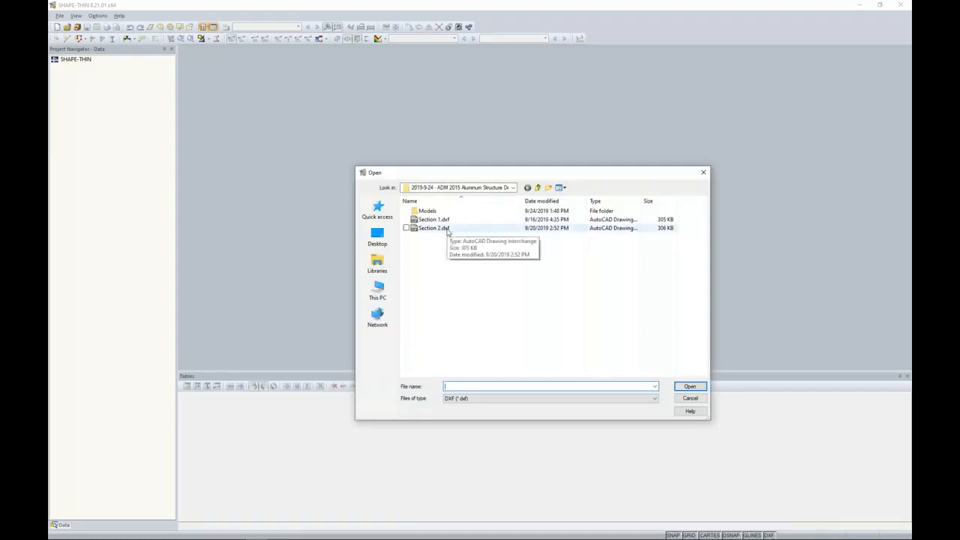
Open Section 2.dxf as a new model named Section 2235, with plastic cross-section properties off and c/t parts and effective cross-section properties on
{"action": "left_click", "coordinate": [446, 230]}
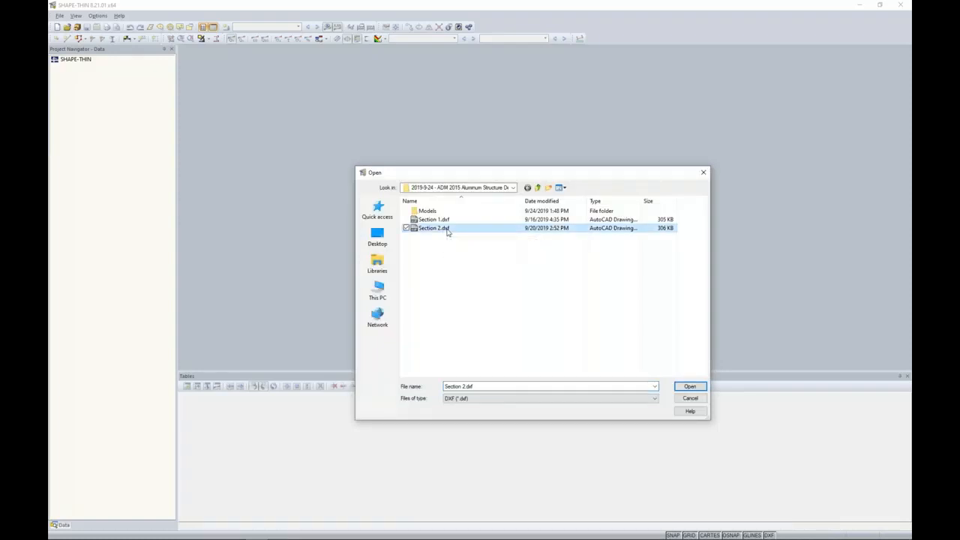
{"action": "left_click", "coordinate": [686, 386]}
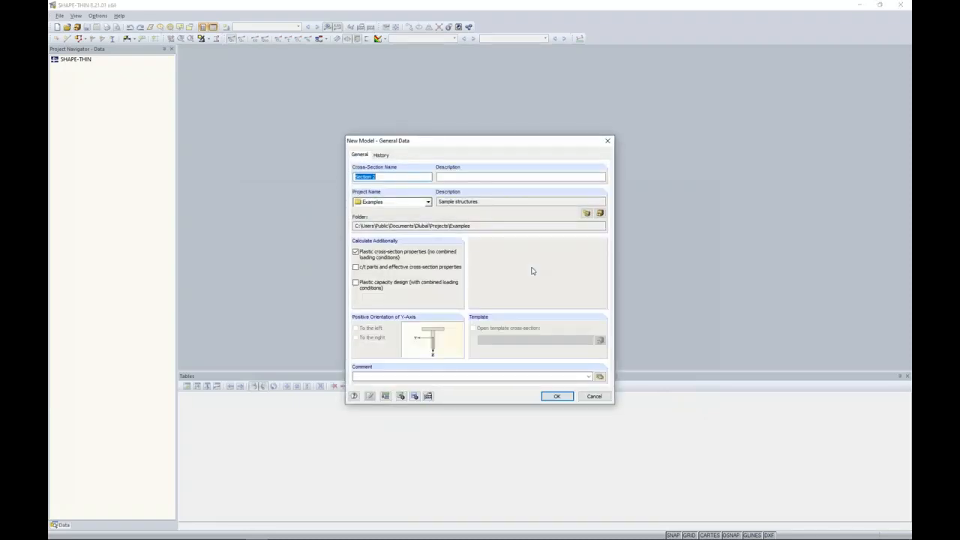
{"action": "left_click", "coordinate": [390, 176]}
{"action": "type", "text": "235"}
{"action": "left_click", "coordinate": [356, 253]}
{"action": "left_click", "coordinate": [355, 267]}
{"action": "left_click", "coordinate": [558, 397]}
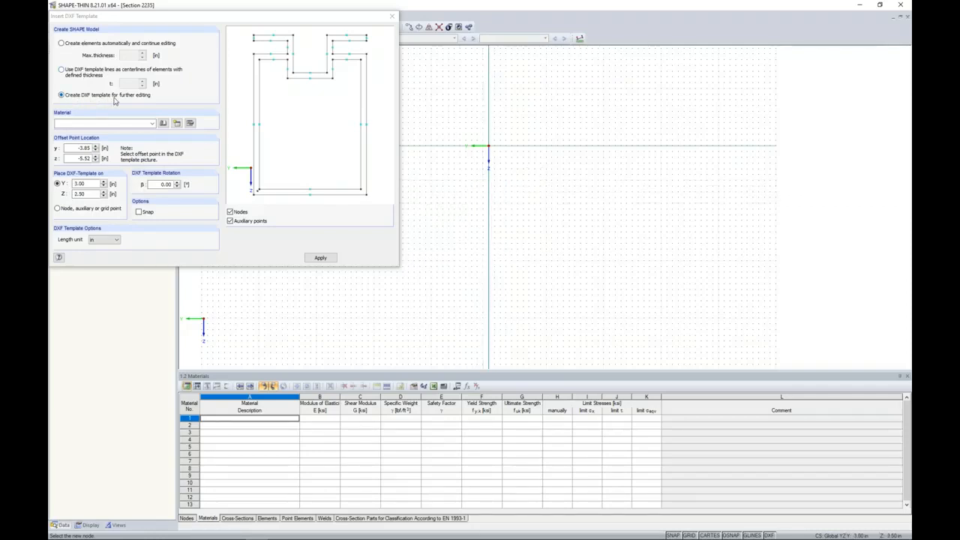
Place the DXF template for further editing, with the midpoint of the recess's upper floor line at the origin (Y 0.00, Z 0.00)
{"action": "left_click", "coordinate": [310, 73]}
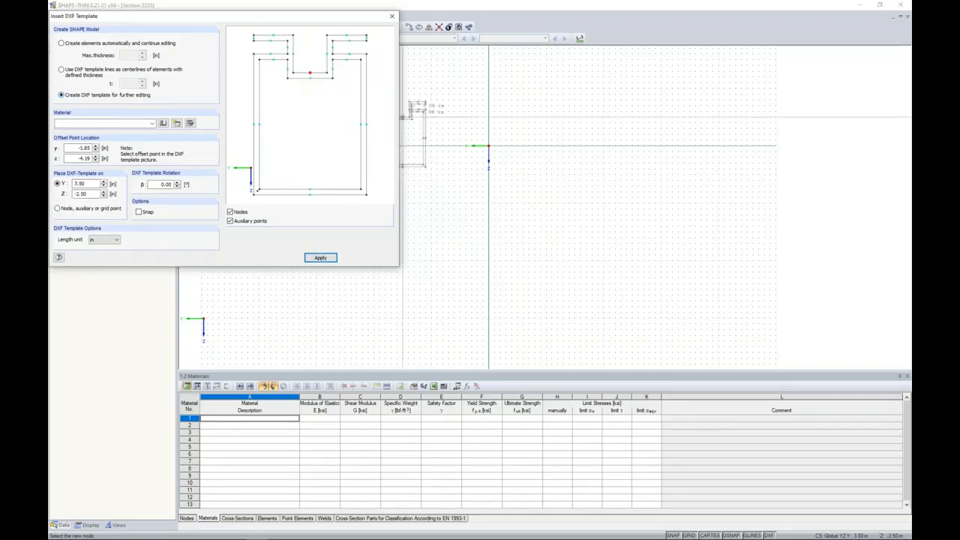
{"action": "left_click", "coordinate": [488, 148]}
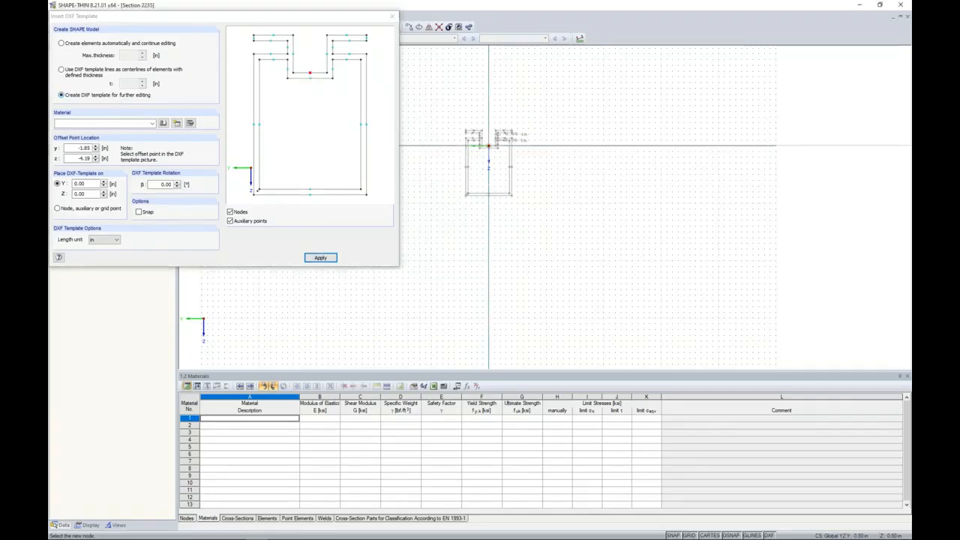
{"action": "left_click", "coordinate": [489, 150]}
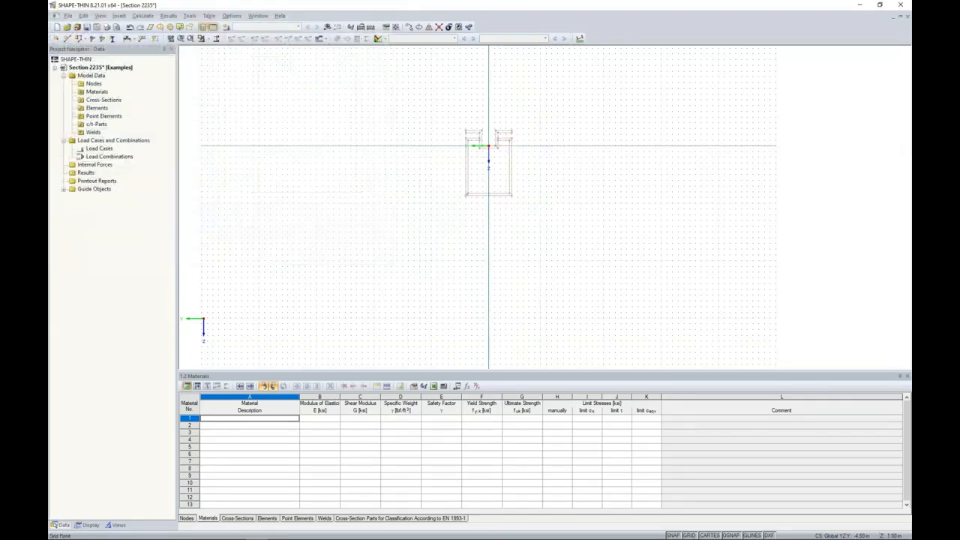
Using Set Elements with DXF Template, set center lines for the upper-left flange and the vertical web on the recess's left side
{"action": "scroll", "coordinate": [489, 155], "scroll_direction": "up", "scroll_amount": 4}
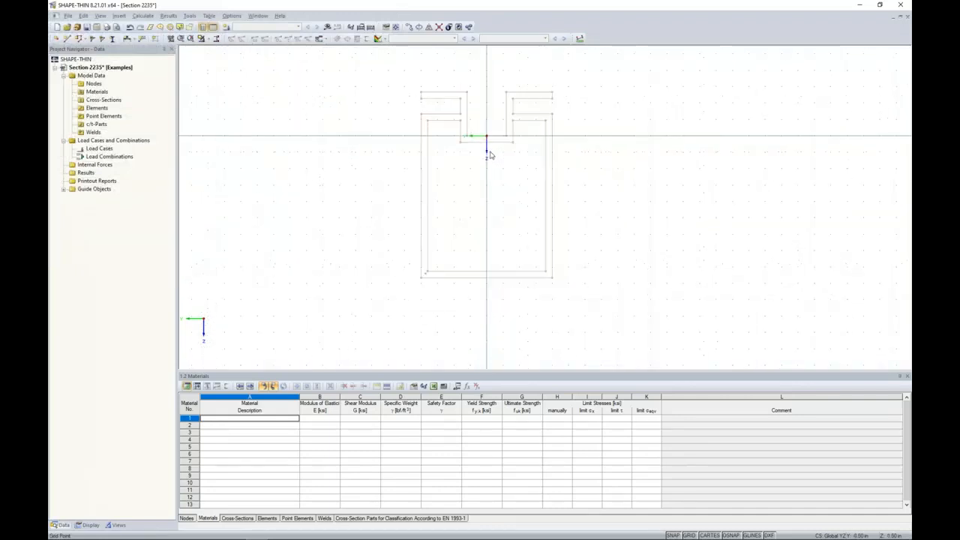
{"action": "scroll", "coordinate": [476, 201], "scroll_direction": "down", "scroll_amount": 1}
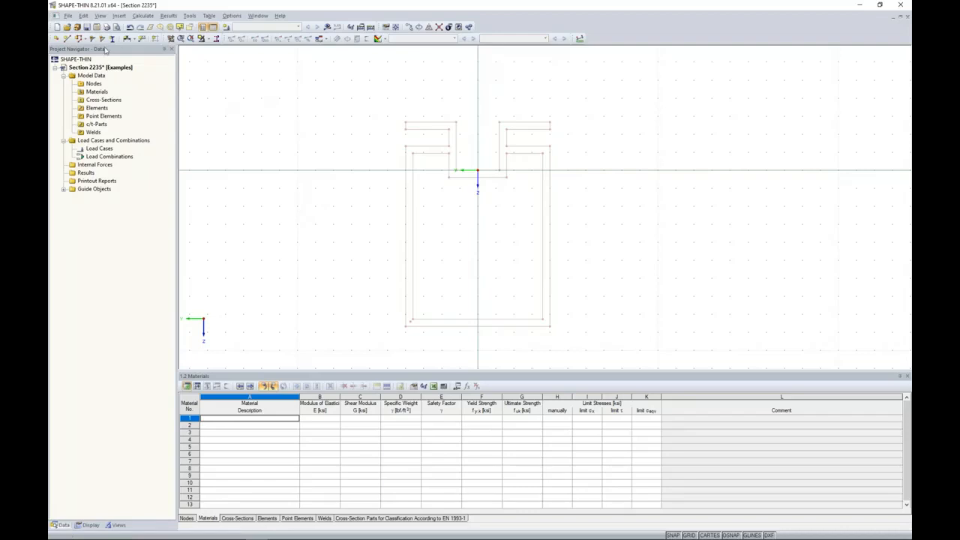
{"action": "left_click", "coordinate": [84, 16]}
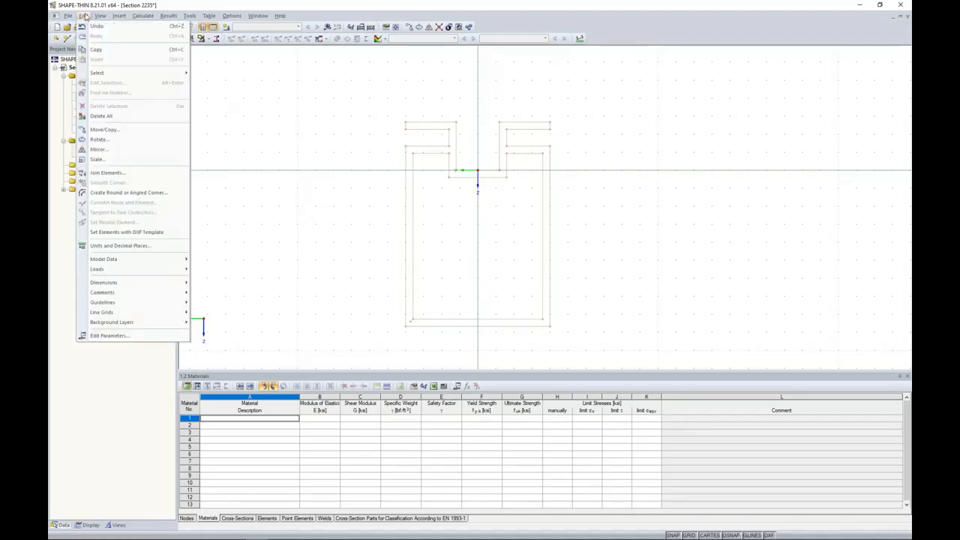
{"action": "left_click", "coordinate": [120, 233]}
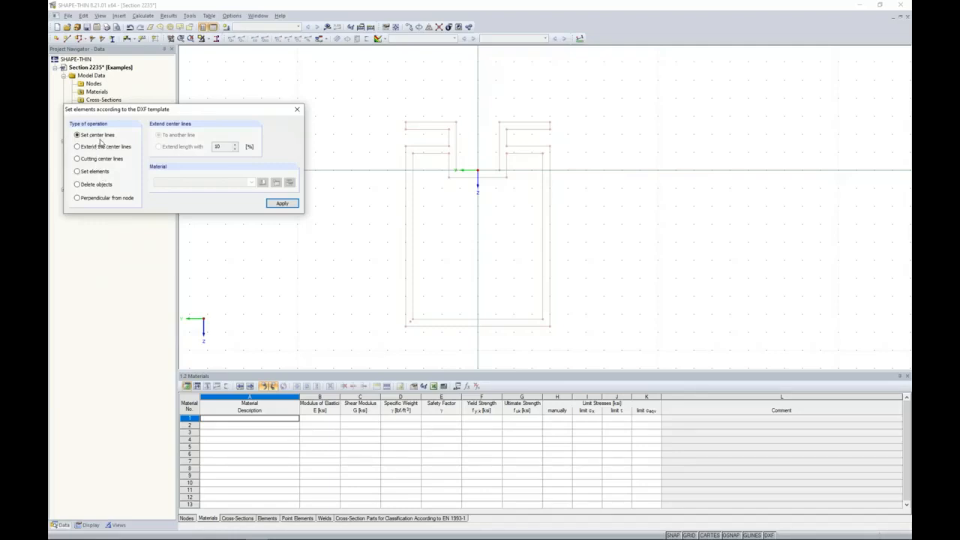
{"action": "scroll", "coordinate": [428, 123], "scroll_direction": "up", "scroll_amount": 5}
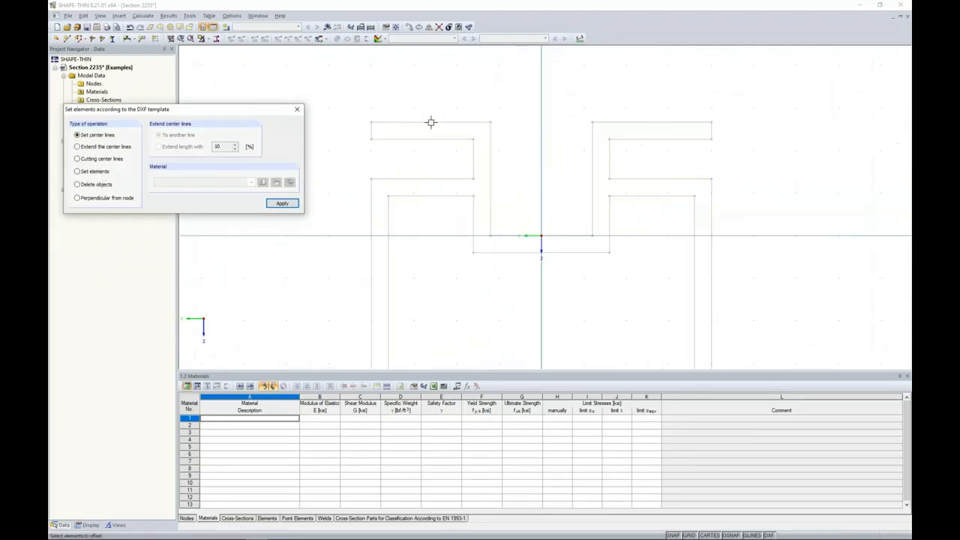
{"action": "left_click", "coordinate": [423, 146]}
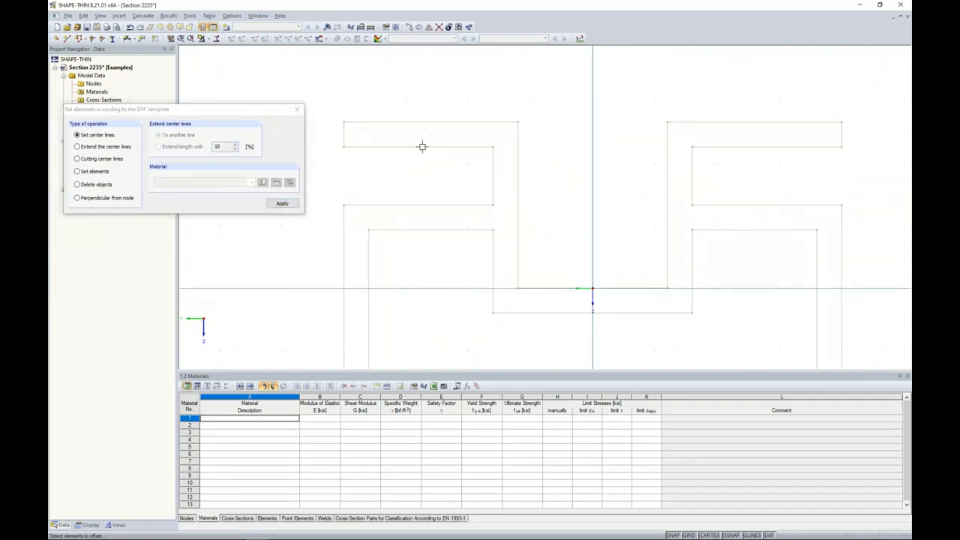
{"action": "left_click", "coordinate": [422, 122]}
{"action": "left_click", "coordinate": [492, 172]}
{"action": "left_click", "coordinate": [517, 175]}
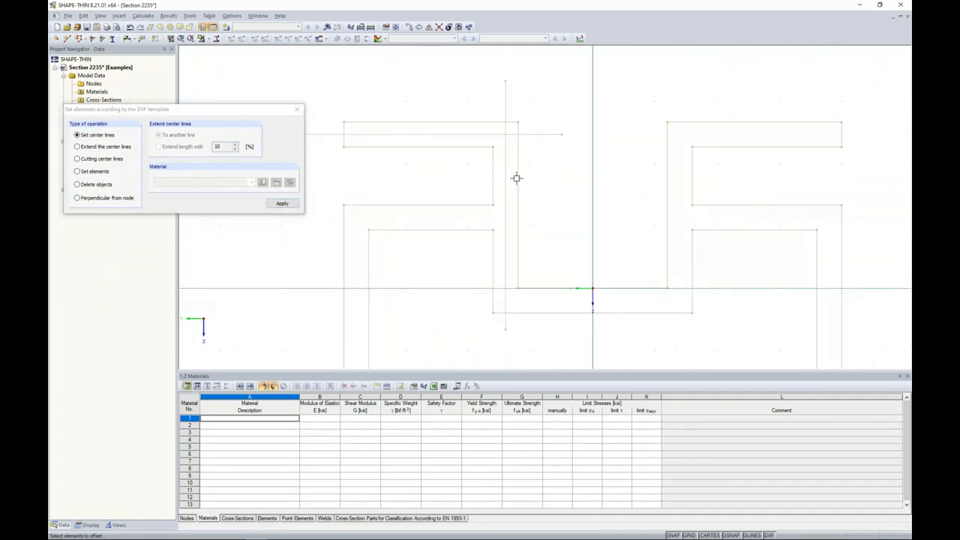
Set center lines for the lower-left flange and the floor of the recess
{"action": "left_click", "coordinate": [467, 205]}
{"action": "left_click", "coordinate": [456, 229]}
{"action": "left_click", "coordinate": [548, 288]}
{"action": "left_click", "coordinate": [544, 314]}
Set center lines for the left, bottom and right walls of the box part of the section
{"action": "scroll", "coordinate": [488, 273], "scroll_direction": "down", "scroll_amount": 2}
{"action": "scroll", "coordinate": [493, 287], "scroll_direction": "down", "scroll_amount": 3}
{"action": "middle_click_drag", "start_coordinate": [521, 338], "coordinate": [502, 180]}
{"action": "scroll", "coordinate": [501, 150], "scroll_direction": "down", "scroll_amount": 1}
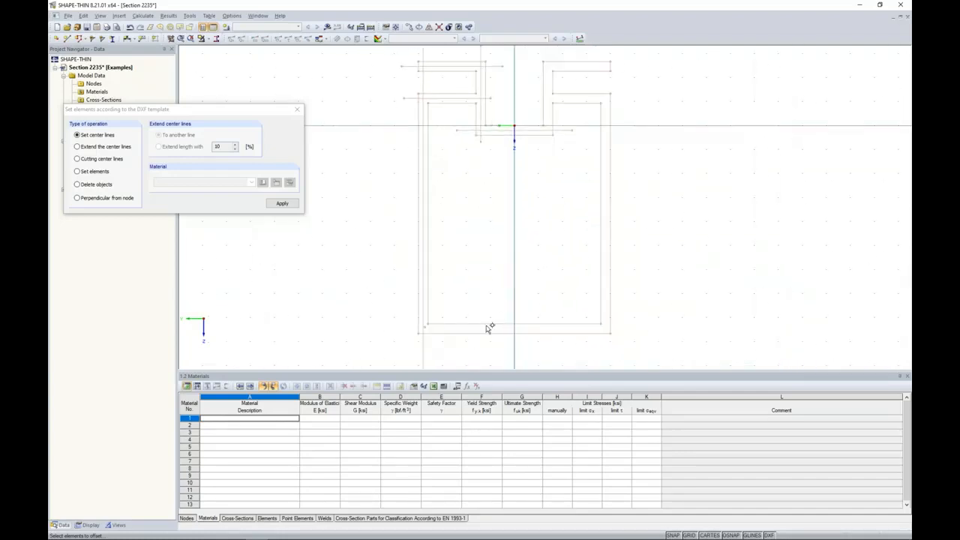
{"action": "left_click", "coordinate": [483, 324]}
{"action": "left_click", "coordinate": [482, 332]}
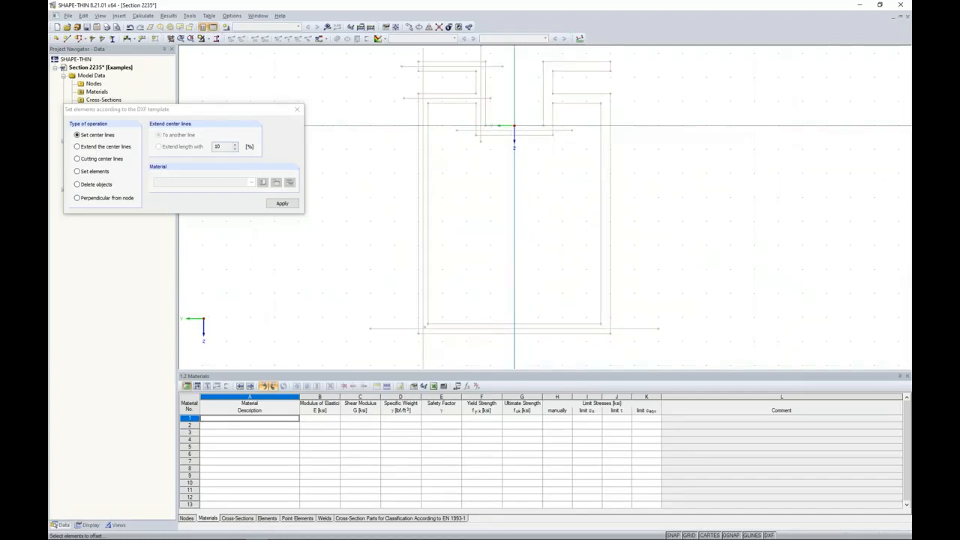
{"action": "left_click", "coordinate": [601, 292]}
{"action": "left_click", "coordinate": [610, 292]}
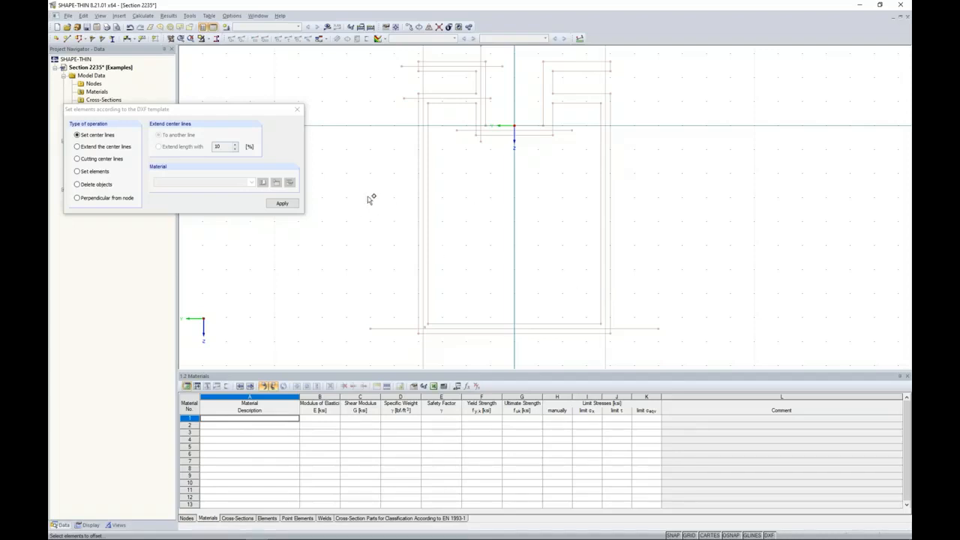
Change the template operation to Set elements and filter its material library to the Aluminum category and the ADM 2015 standard
{"action": "scroll", "coordinate": [371, 160], "scroll_direction": "up", "scroll_amount": 2}
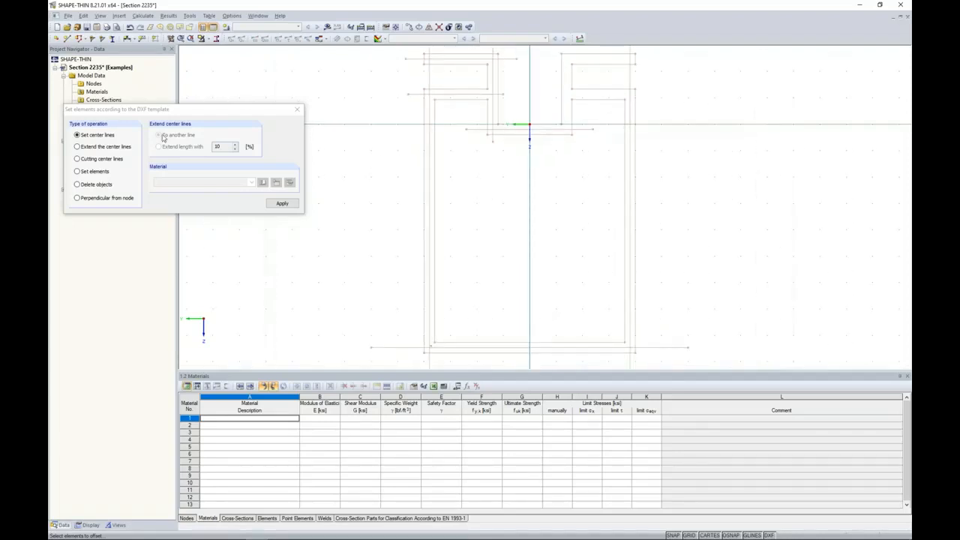
{"action": "left_click", "coordinate": [77, 172]}
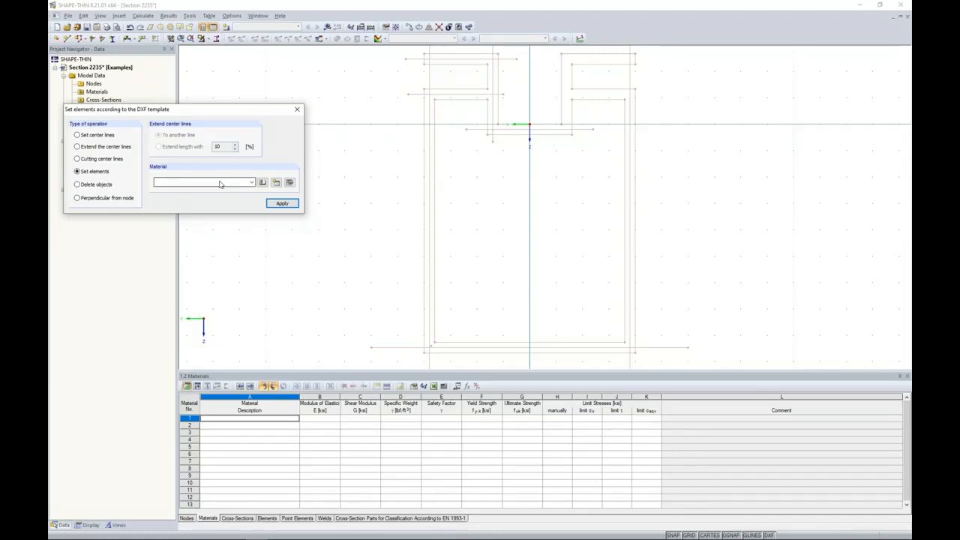
{"action": "left_click", "coordinate": [276, 182]}
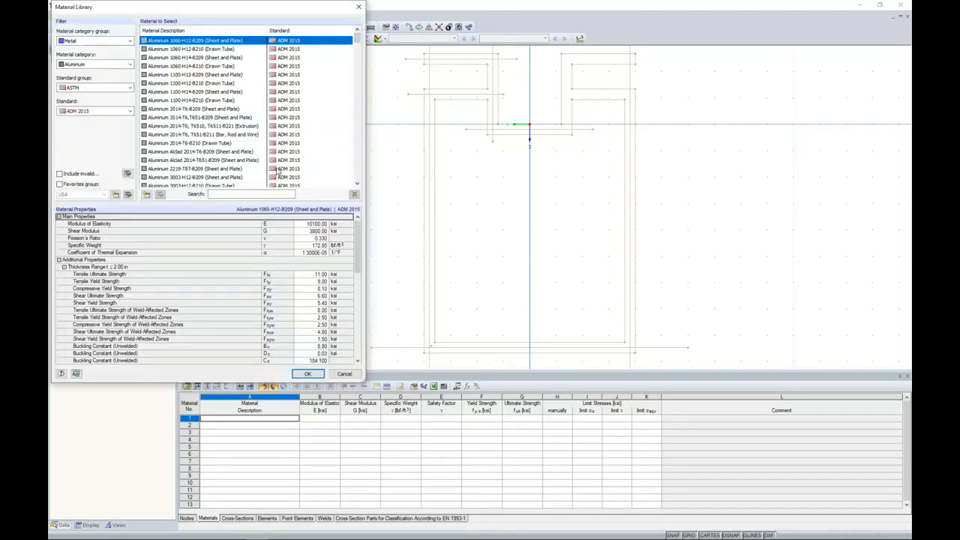
{"action": "left_click_drag", "start_coordinate": [267, 12], "coordinate": [345, 36]}
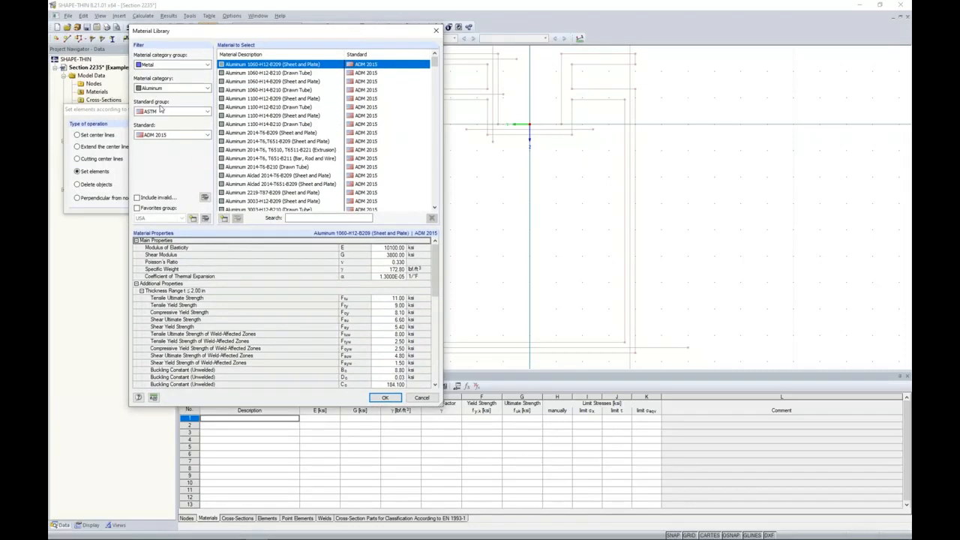
{"action": "left_click", "coordinate": [161, 88]}
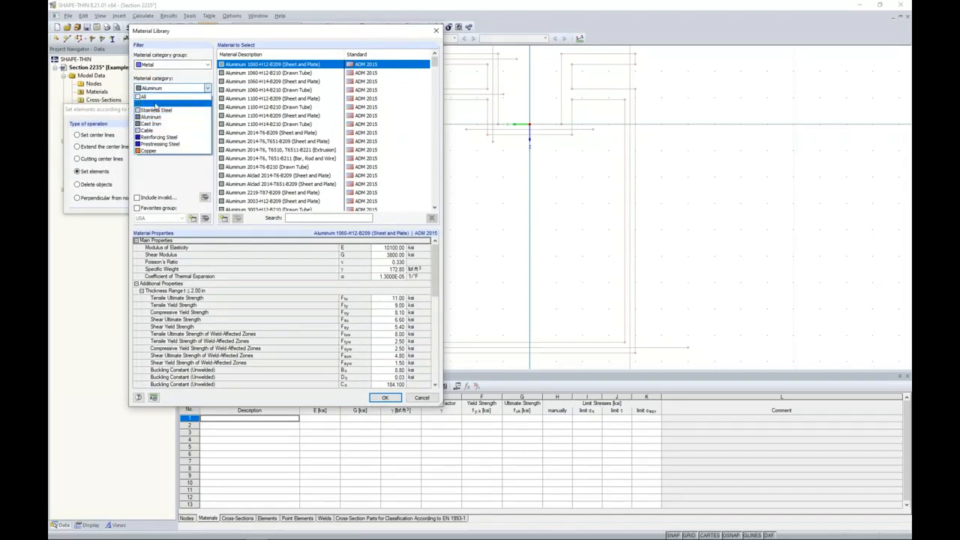
{"action": "left_click", "coordinate": [152, 117]}
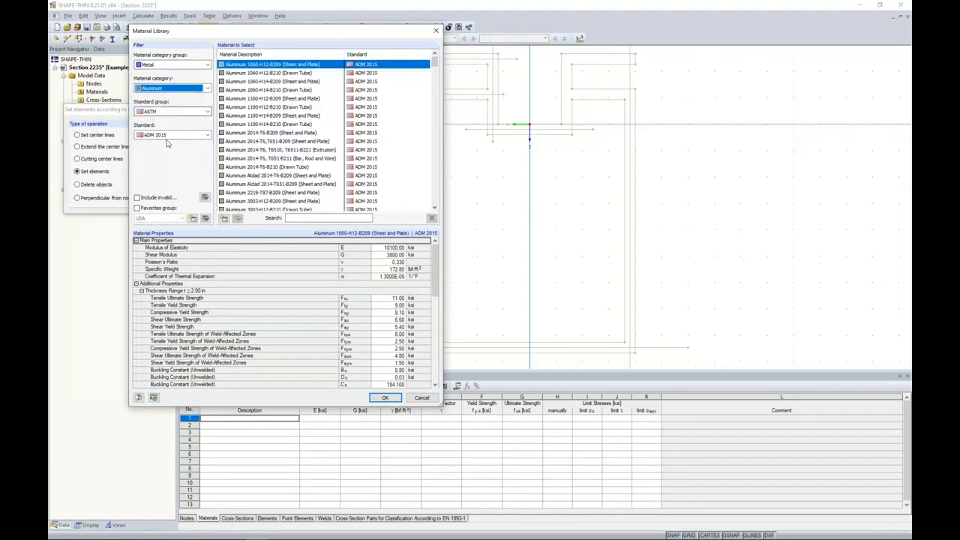
{"action": "left_click", "coordinate": [172, 136]}
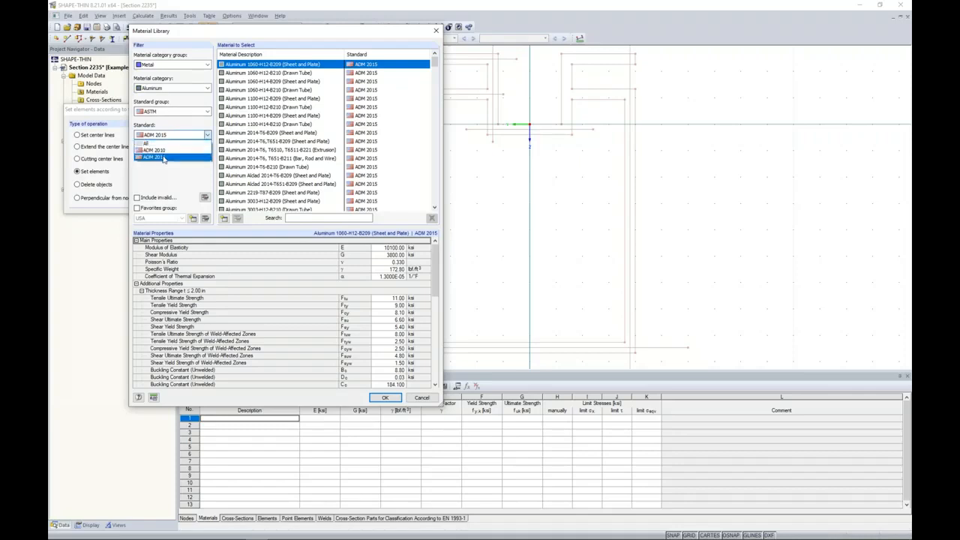
{"action": "left_click", "coordinate": [163, 159]}
Search the material library for 6061 and choose Aluminum 6061-T6, T6510, T6511-B241 (Pipe and Tube), Note 1 as the element material
{"action": "left_click_drag", "start_coordinate": [435, 63], "coordinate": [437, 105]}
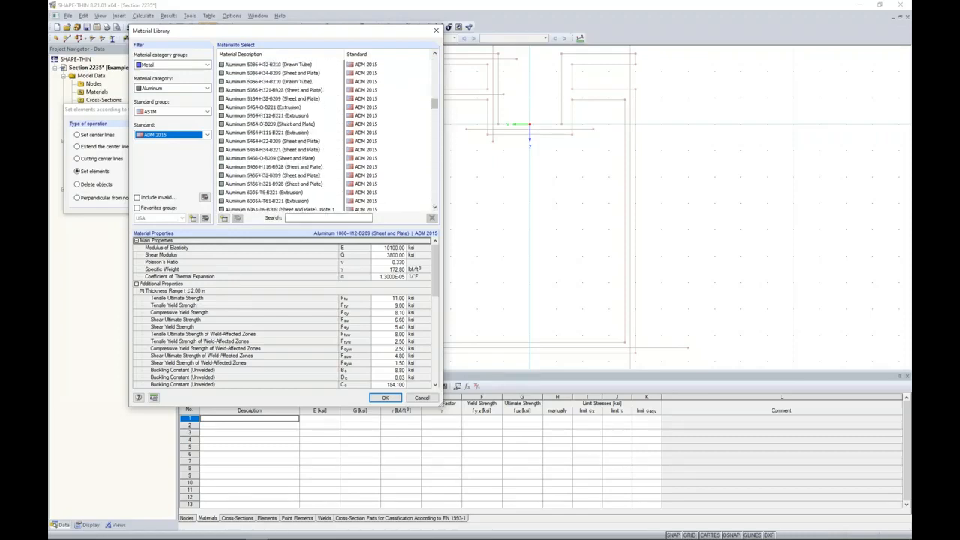
{"action": "left_click", "coordinate": [322, 218]}
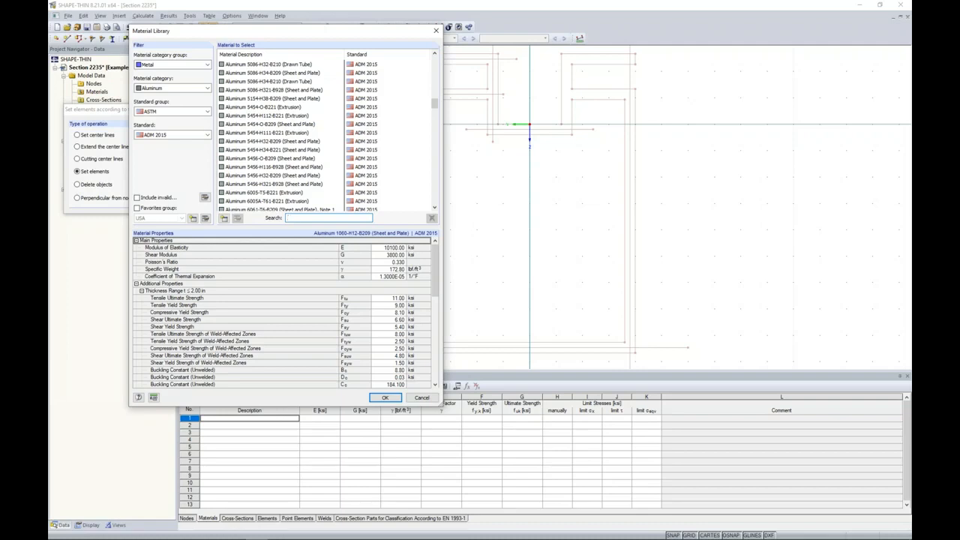
{"action": "type", "text": "661"}
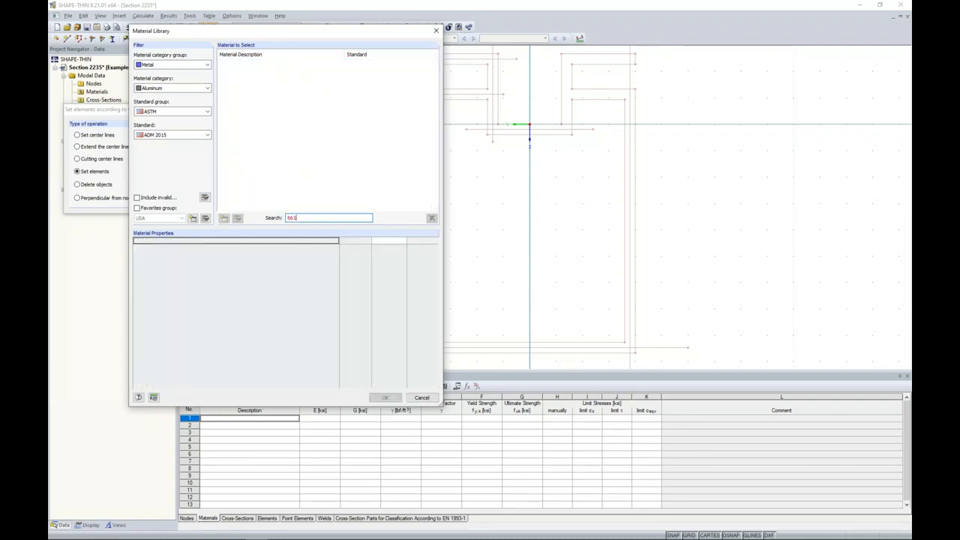
{"action": "key", "text": "BackSpace"}
{"action": "key", "text": "BackSpace"}
{"action": "type", "text": "061"}
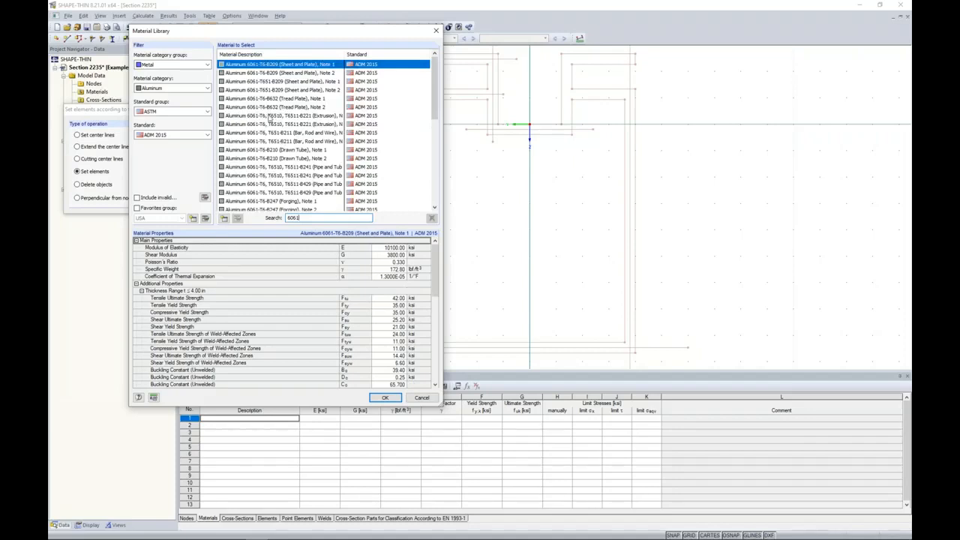
{"action": "left_click", "coordinate": [273, 168]}
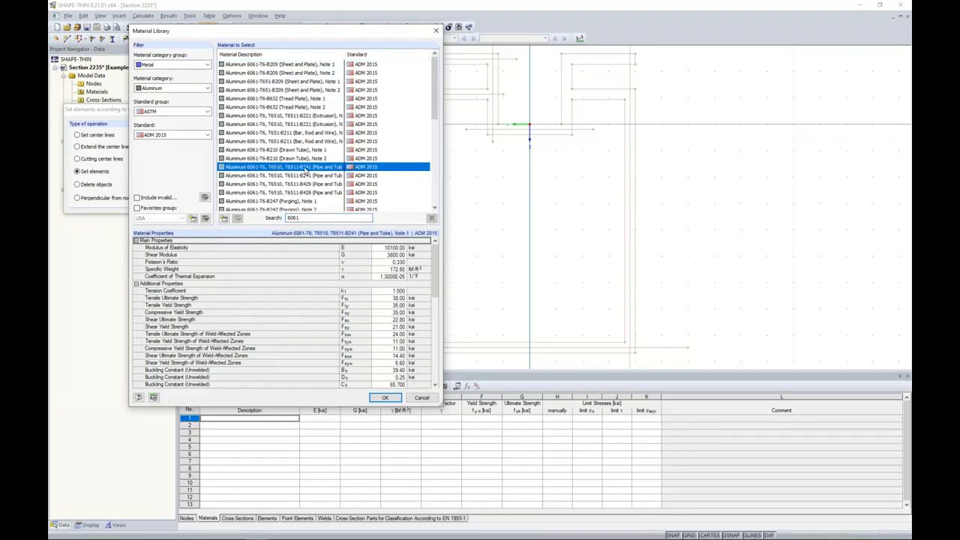
{"action": "mouse_move", "coordinate": [437, 268]}
{"action": "left_mouse_down"}
{"action": "mouse_move", "coordinate": [437, 330]}
{"action": "mouse_move", "coordinate": [429, 257]}
{"action": "left_mouse_up"}
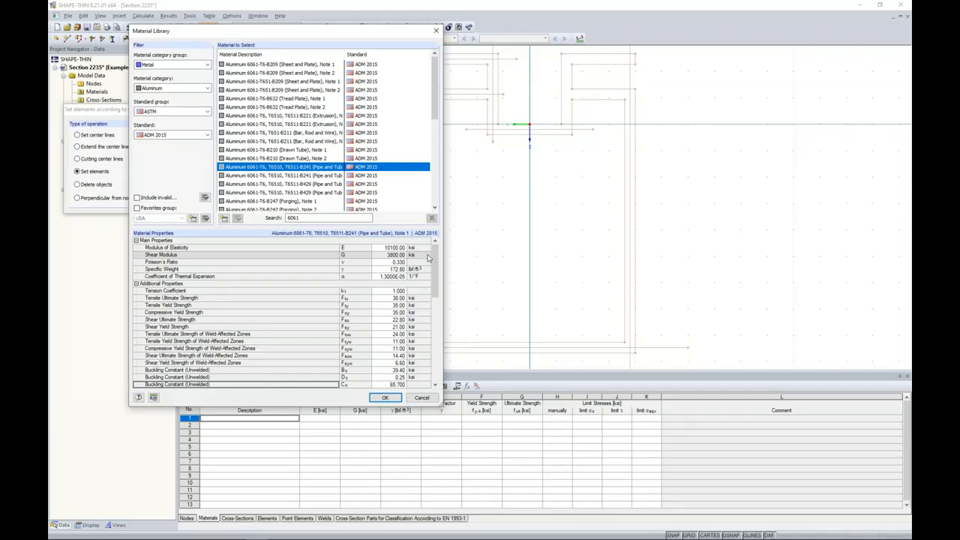
{"action": "left_click", "coordinate": [385, 398]}
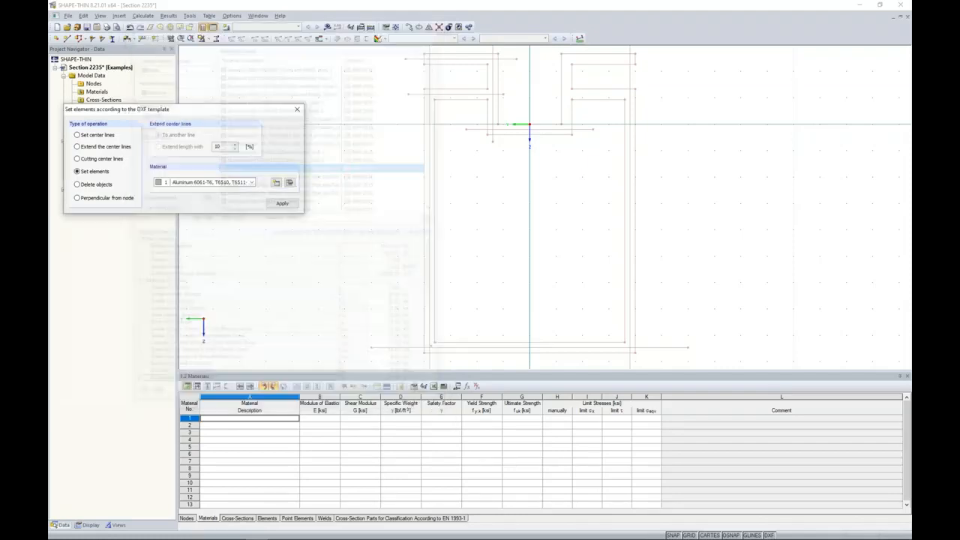
Set elements on the center lines of the upper-left flange, the upper part of the web, the lower-left flange and the left wall
{"action": "scroll", "coordinate": [457, 126], "scroll_direction": "up", "scroll_amount": 5}
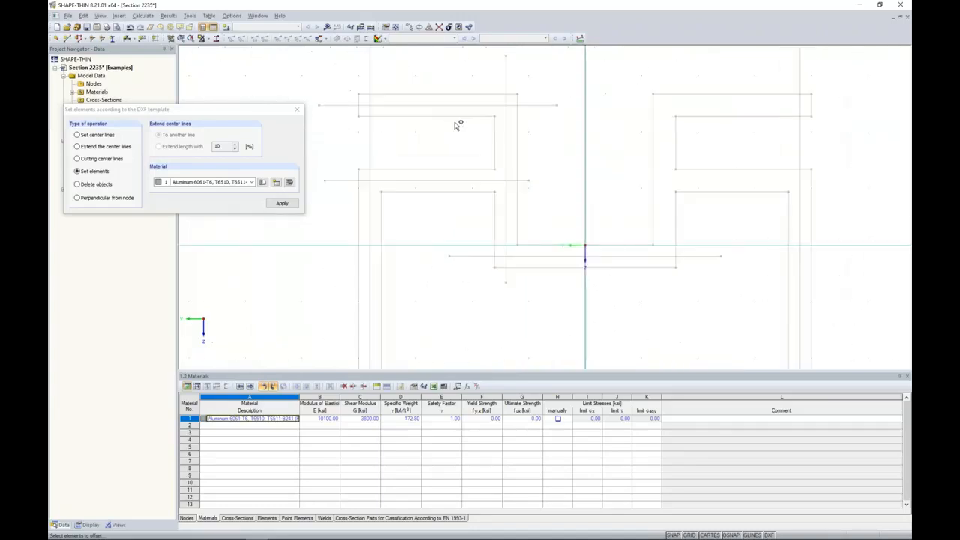
{"action": "left_click", "coordinate": [452, 106]}
{"action": "left_click", "coordinate": [507, 142]}
{"action": "left_click", "coordinate": [464, 181]}
{"action": "left_click", "coordinate": [372, 225]}
Set elements on the bottom wall, the lower part of the left web and the recess floor, and end the operation
{"action": "scroll", "coordinate": [431, 218], "scroll_direction": "down", "scroll_amount": 3}
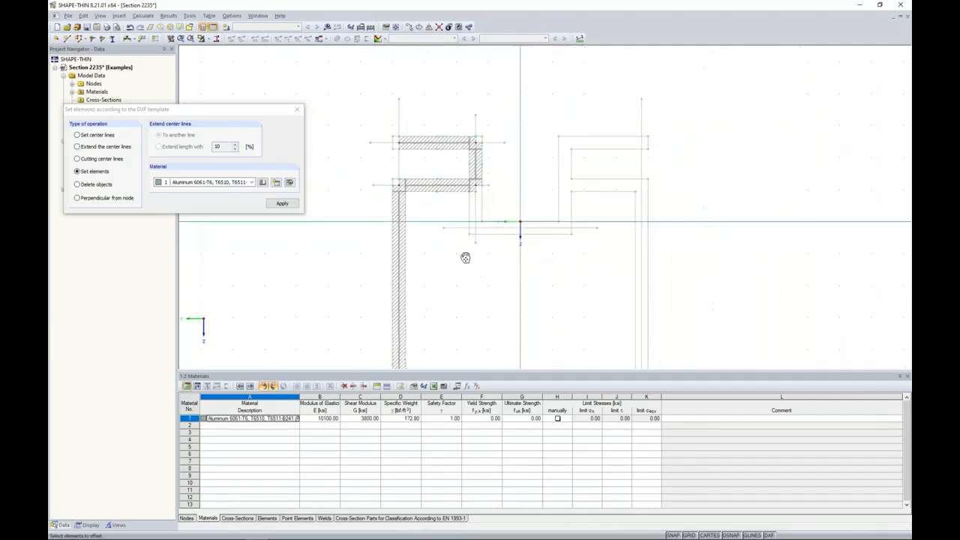
{"action": "scroll", "coordinate": [464, 257], "scroll_direction": "down", "scroll_amount": 3, "text": "shift"}
{"action": "left_click", "coordinate": [480, 313]}
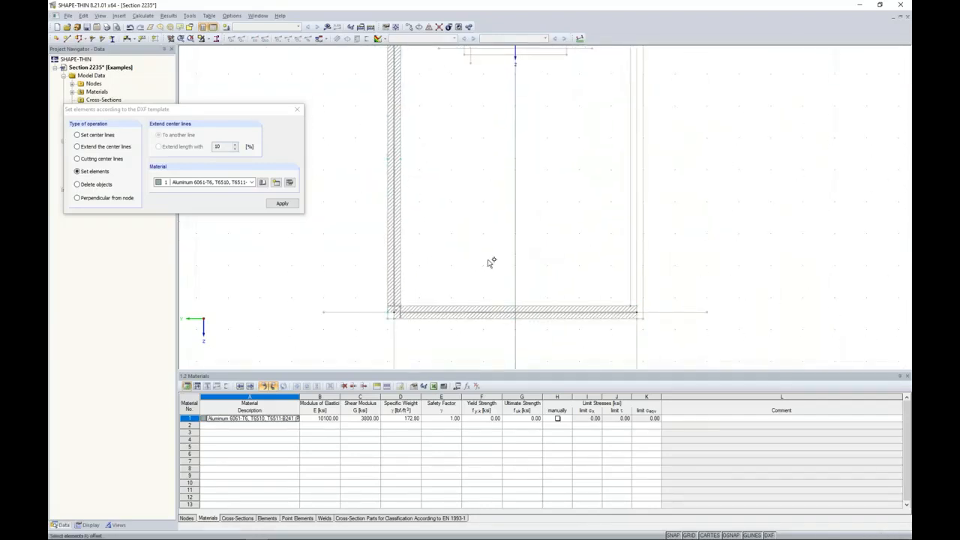
{"action": "scroll", "coordinate": [487, 247], "scroll_direction": "down", "scroll_amount": 2}
{"action": "scroll", "coordinate": [458, 200], "scroll_direction": "up", "scroll_amount": 1}
{"action": "left_click", "coordinate": [455, 147]}
{"action": "left_click", "coordinate": [466, 156]}
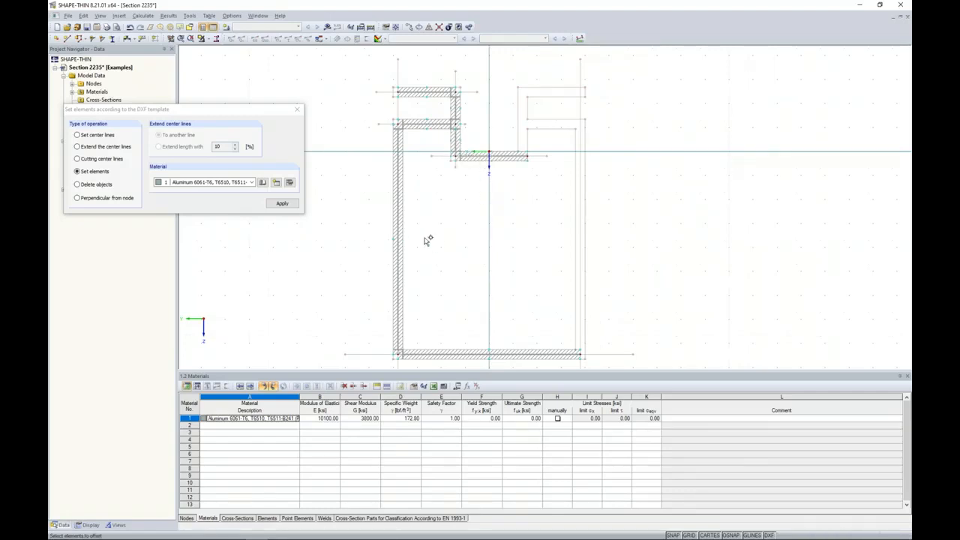
{"action": "key", "text": "Escape"}
{"action": "scroll", "coordinate": [429, 178], "scroll_direction": "up", "scroll_amount": 2}
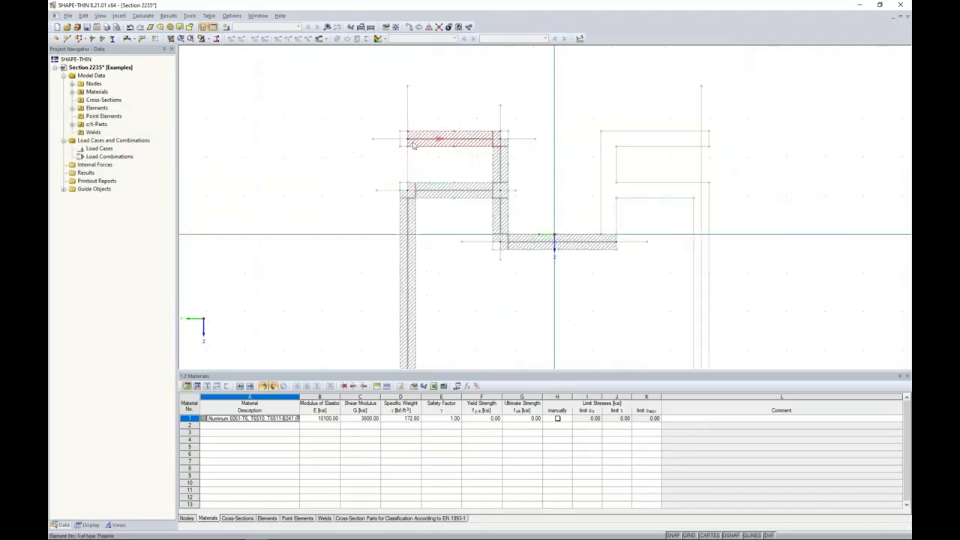
Extend the upper-left flange element by moving its free end node outward to the outer edge of the template outline
{"action": "scroll", "coordinate": [411, 145], "scroll_direction": "up", "scroll_amount": 4}
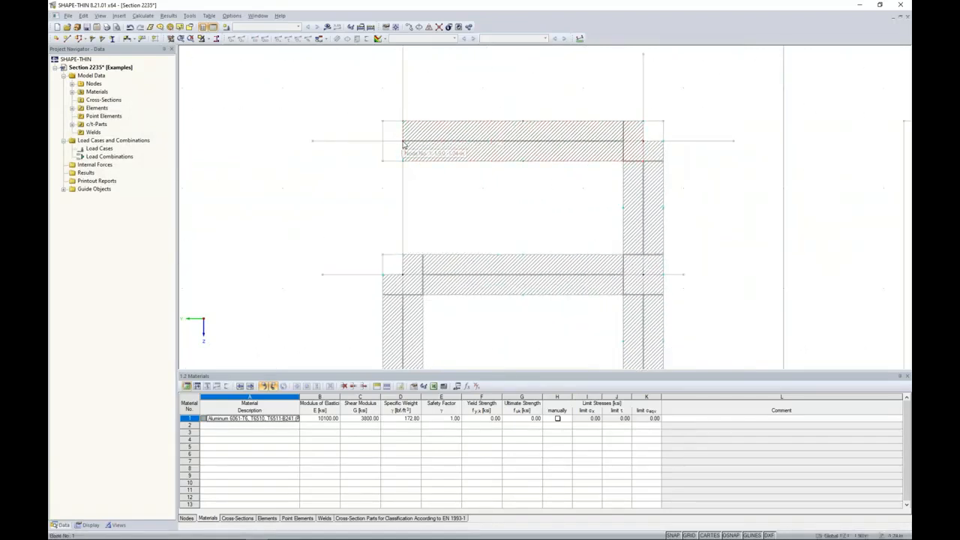
{"action": "left_click_drag", "start_coordinate": [404, 141], "coordinate": [382, 141]}
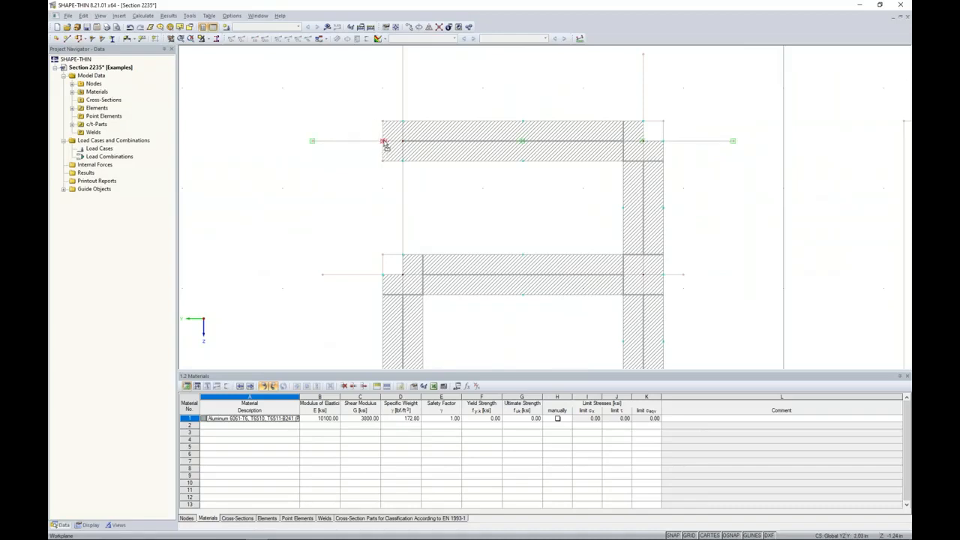
{"action": "scroll", "coordinate": [390, 152], "scroll_direction": "down", "scroll_amount": 5}
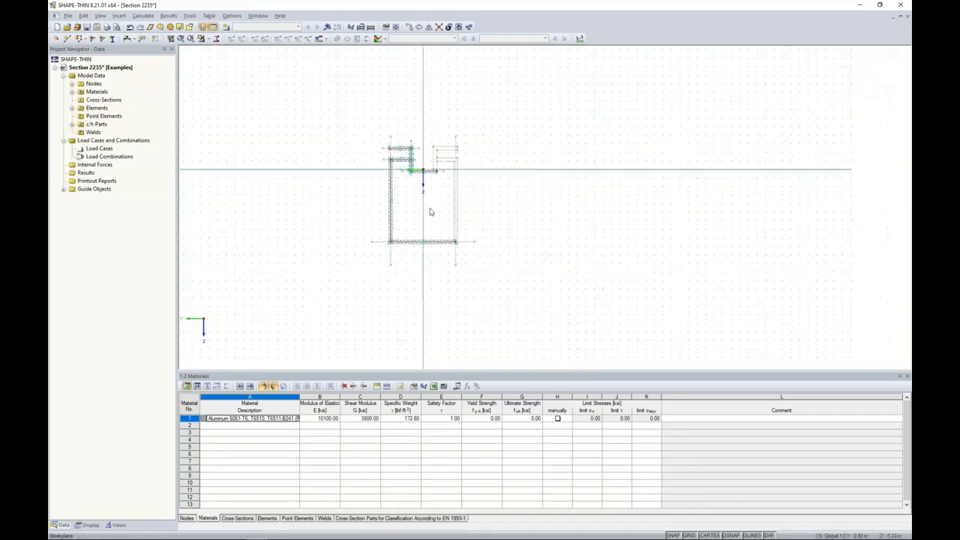
Select all elements and mirror them as a copy about the axis parallel to Z through the origin
{"action": "left_click_drag", "start_coordinate": [383, 167], "coordinate": [367, 127]}
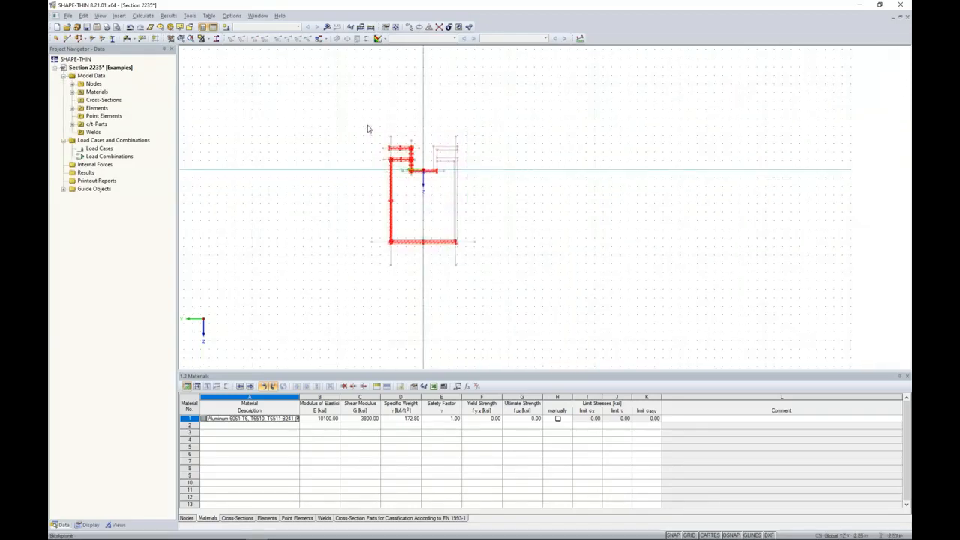
{"action": "scroll", "coordinate": [366, 167], "scroll_direction": "up", "scroll_amount": 2}
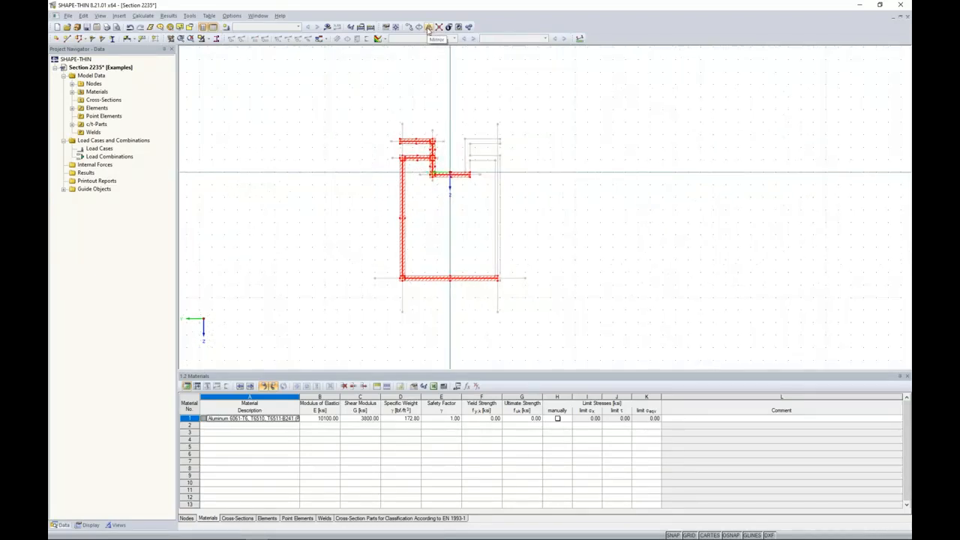
{"action": "left_click", "coordinate": [428, 28]}
{"action": "left_click", "coordinate": [344, 186]}
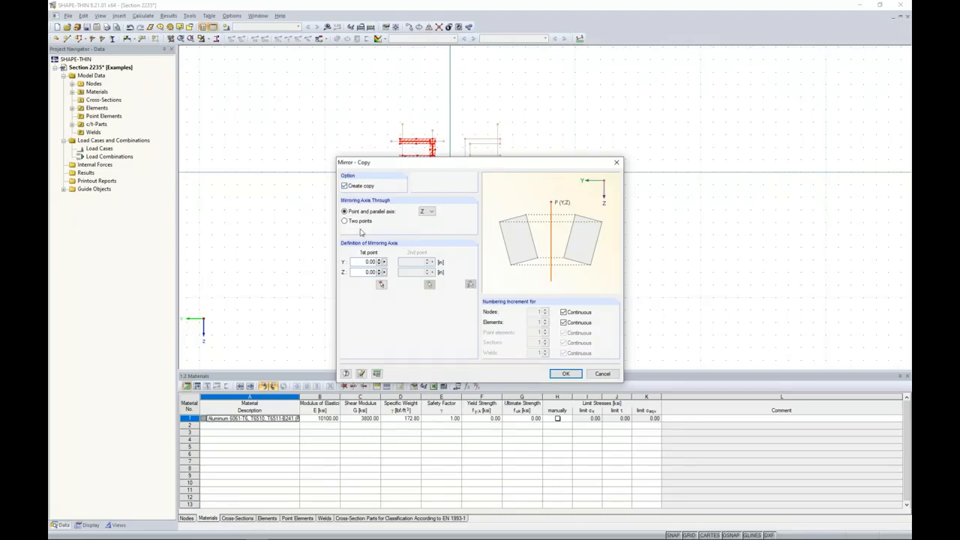
{"action": "left_click", "coordinate": [566, 374]}
{"action": "left_click", "coordinate": [570, 233]}
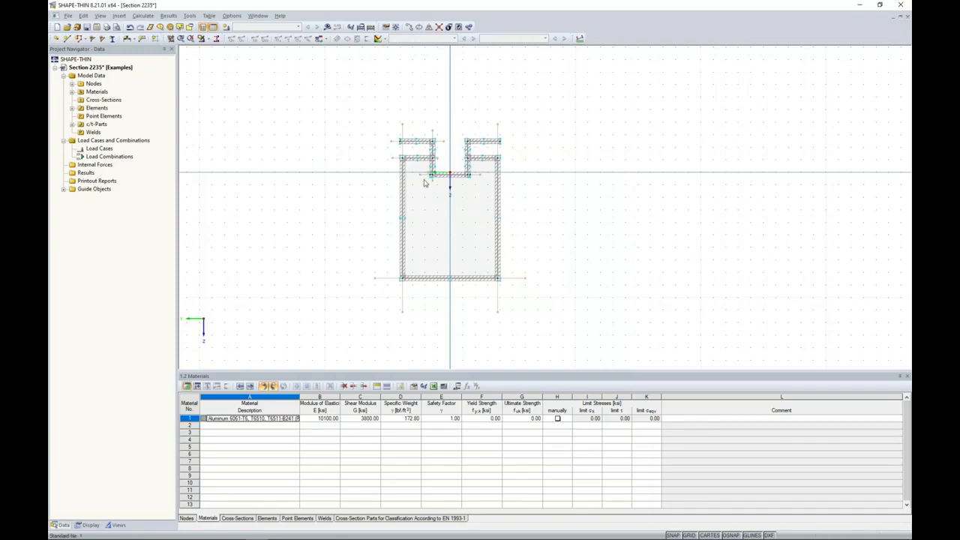
Delete the short element stubs overhanging both ends of the recess floor
{"action": "scroll", "coordinate": [426, 186], "scroll_direction": "up", "scroll_amount": 3}
{"action": "scroll", "coordinate": [426, 185], "scroll_direction": "up", "scroll_amount": 3}
{"action": "left_click", "coordinate": [454, 174]}
{"action": "key", "text": "Delete"}
{"action": "left_click", "coordinate": [628, 179]}
{"action": "key", "text": "Delete"}
{"action": "scroll", "coordinate": [632, 221], "scroll_direction": "down", "scroll_amount": 4}
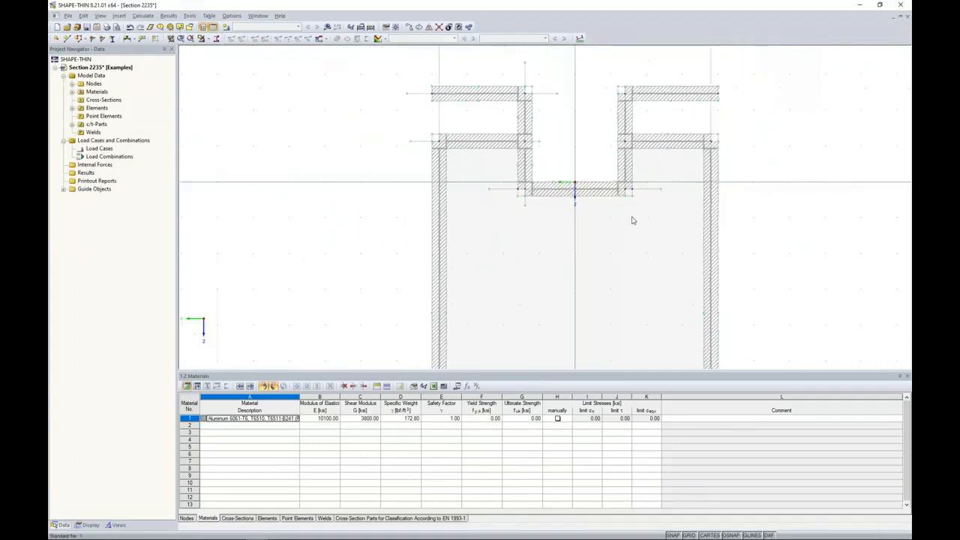
Examine the c/t-parts of the upper-left flange and the adjoining upper web
{"action": "middle_click_drag", "start_coordinate": [625, 252], "coordinate": [557, 205]}
{"action": "scroll", "coordinate": [472, 146], "scroll_direction": "up", "scroll_amount": 1}
{"action": "middle_click_drag", "start_coordinate": [471, 146], "coordinate": [461, 200]}
{"action": "left_click", "coordinate": [463, 139]}
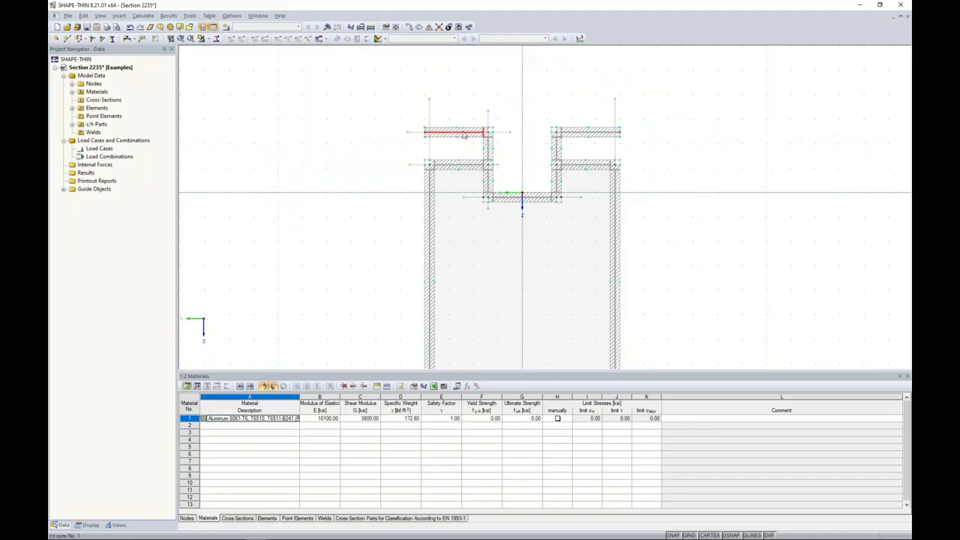
{"action": "scroll", "coordinate": [463, 137], "scroll_direction": "up", "scroll_amount": 3}
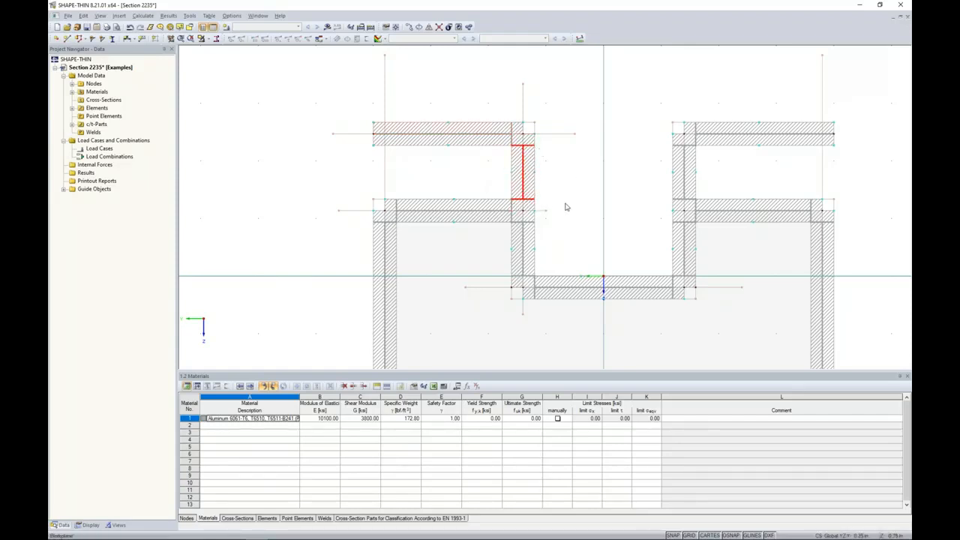
{"action": "scroll", "coordinate": [572, 212], "scroll_direction": "down", "scroll_amount": 4}
{"action": "mouse_move", "coordinate": [576, 218]}
{"action": "middle_mouse_down"}
{"action": "mouse_move", "coordinate": [482, 142]}
{"action": "mouse_move", "coordinate": [493, 156]}
{"action": "middle_mouse_up"}
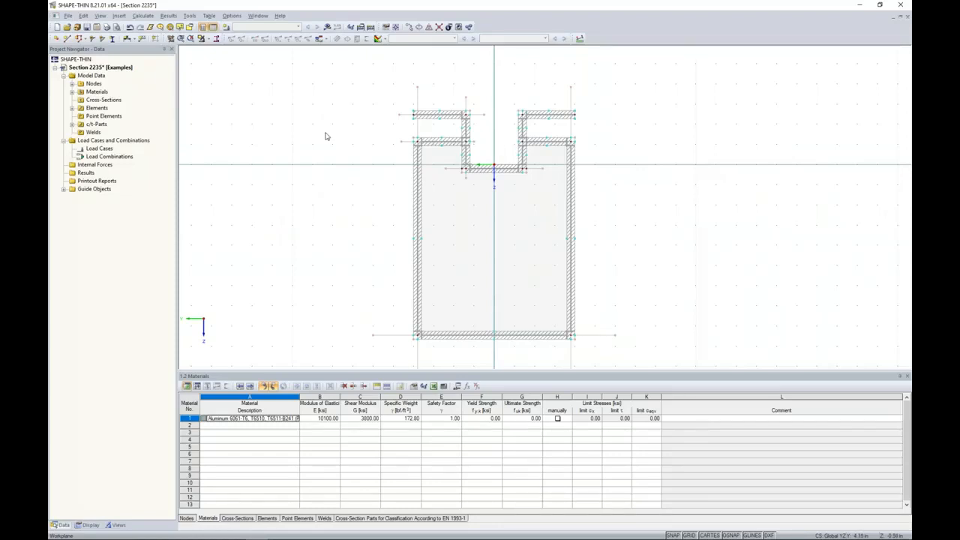
Try to calculate the cross-section results
{"action": "left_click", "coordinate": [327, 27]}
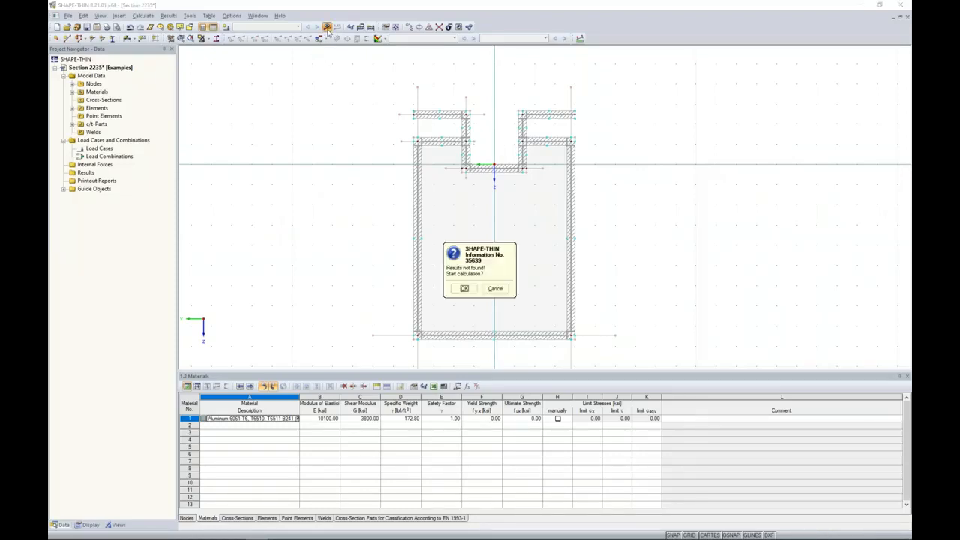
{"action": "left_click", "coordinate": [464, 288]}
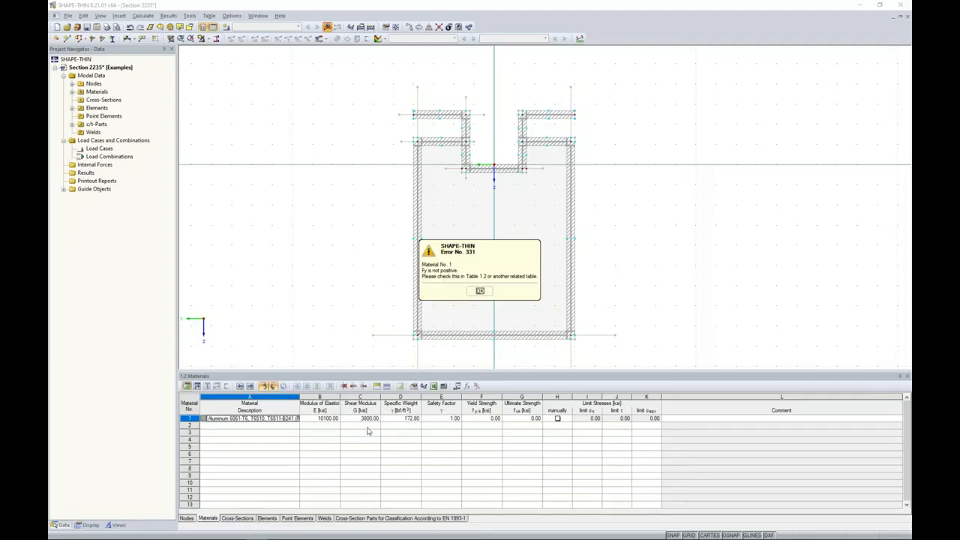
{"action": "left_click", "coordinate": [480, 291]}
Set the yield strength of the aluminum material to 30 ksi and run the cross-section calculation
{"action": "left_click", "coordinate": [474, 418]}
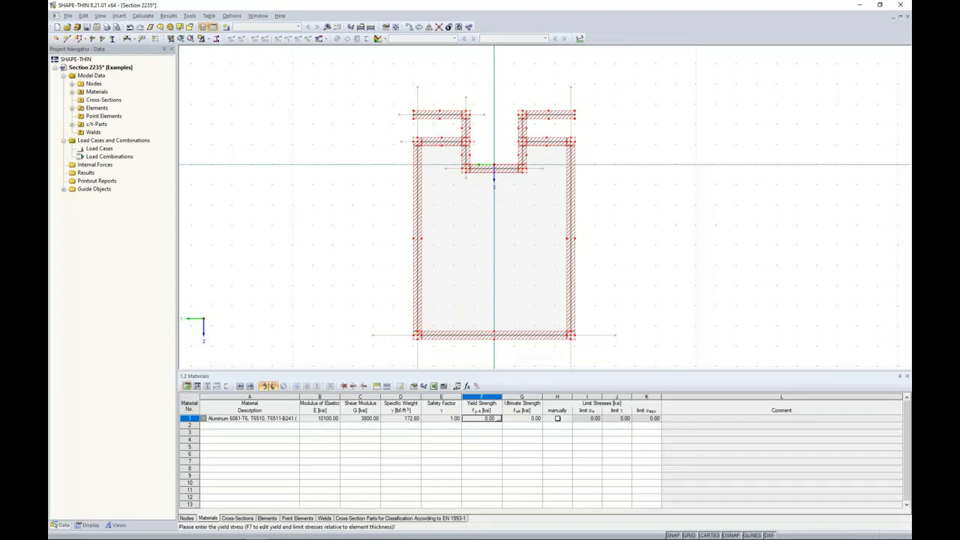
{"action": "type", "text": "35"}
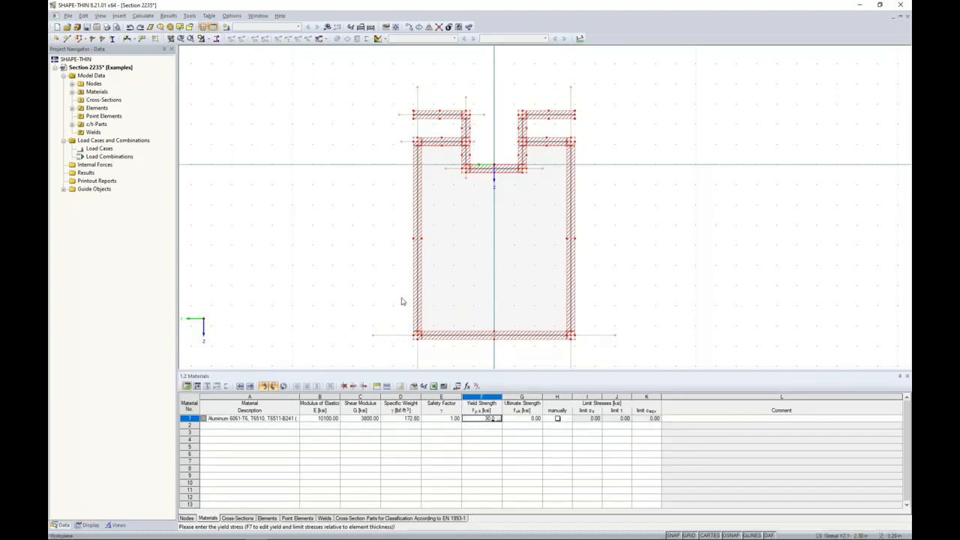
{"action": "left_click", "coordinate": [327, 27]}
{"action": "left_click", "coordinate": [463, 288]}
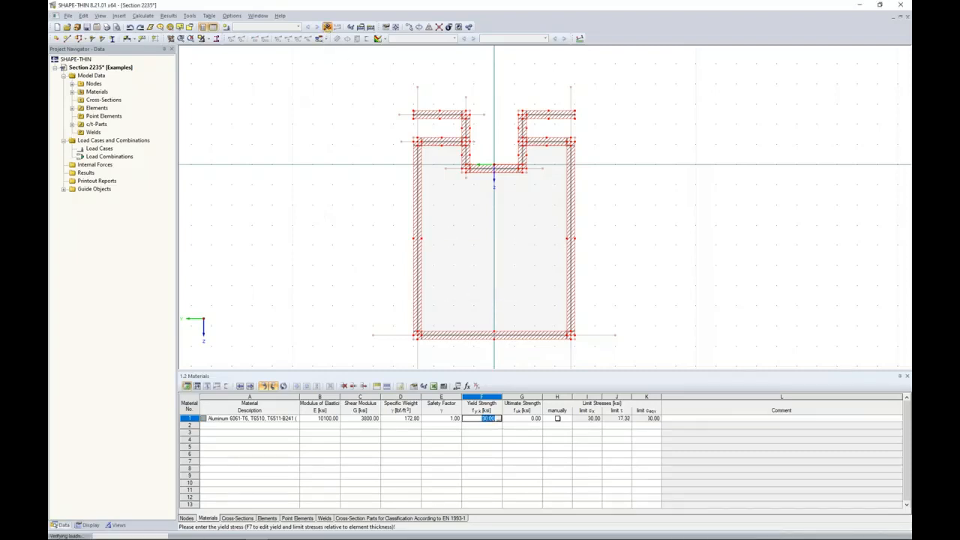
{"action": "left_click", "coordinate": [479, 287]}
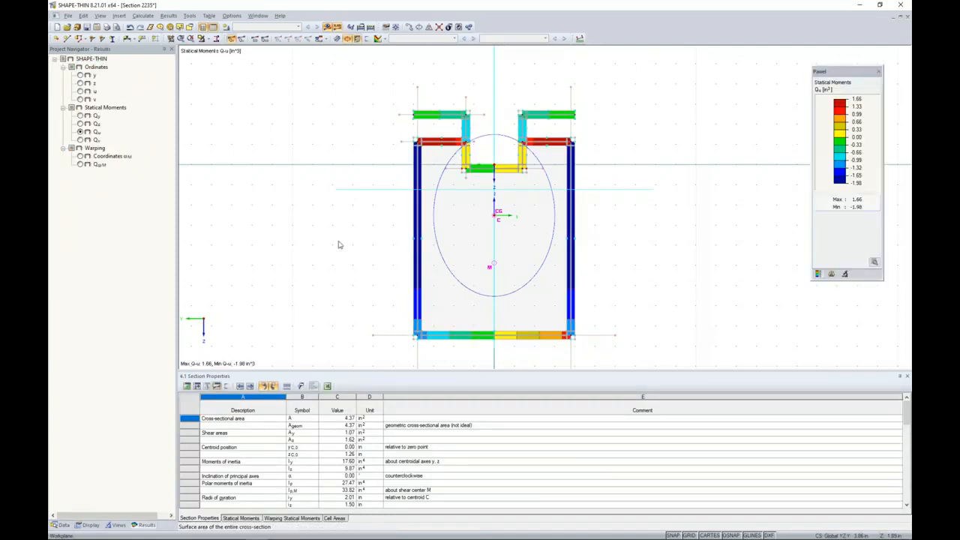
Review the calculated section properties, from the cross-sectional area through the shear center, warping constants and section moduli
{"action": "scroll", "coordinate": [338, 245], "scroll_direction": "down", "scroll_amount": 1}
{"action": "middle_click_drag", "start_coordinate": [338, 245], "coordinate": [360, 198]}
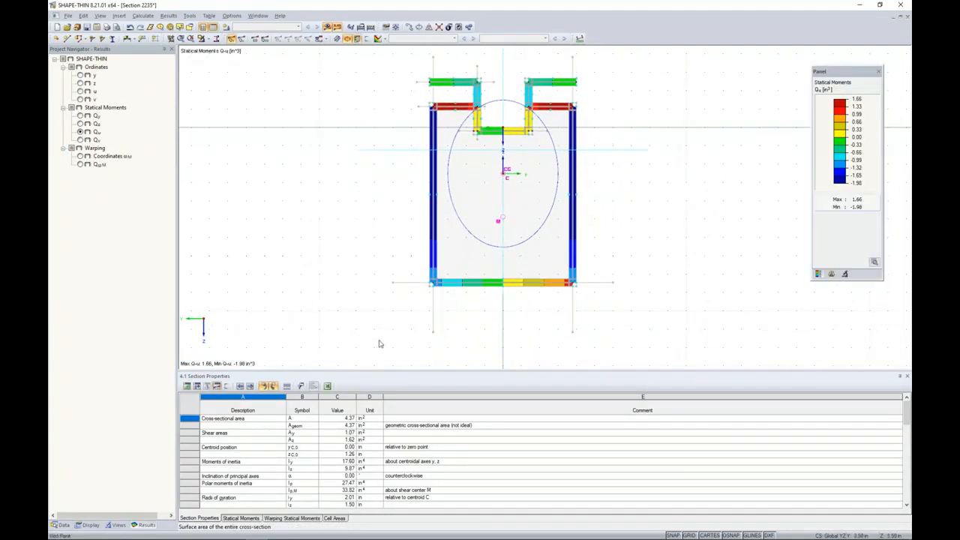
{"action": "left_click_drag", "start_coordinate": [378, 373], "coordinate": [388, 299]}
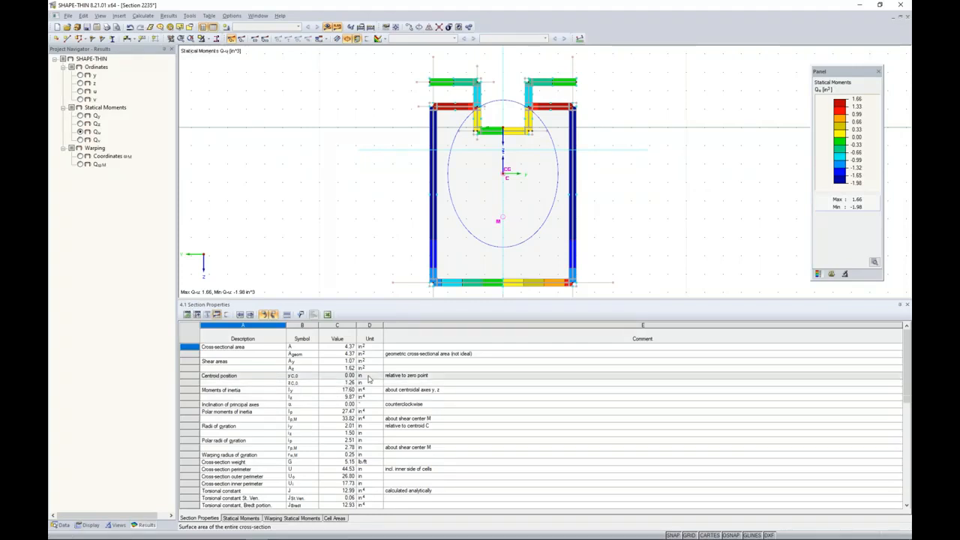
{"action": "scroll", "coordinate": [368, 378], "scroll_direction": "down", "scroll_amount": 8}
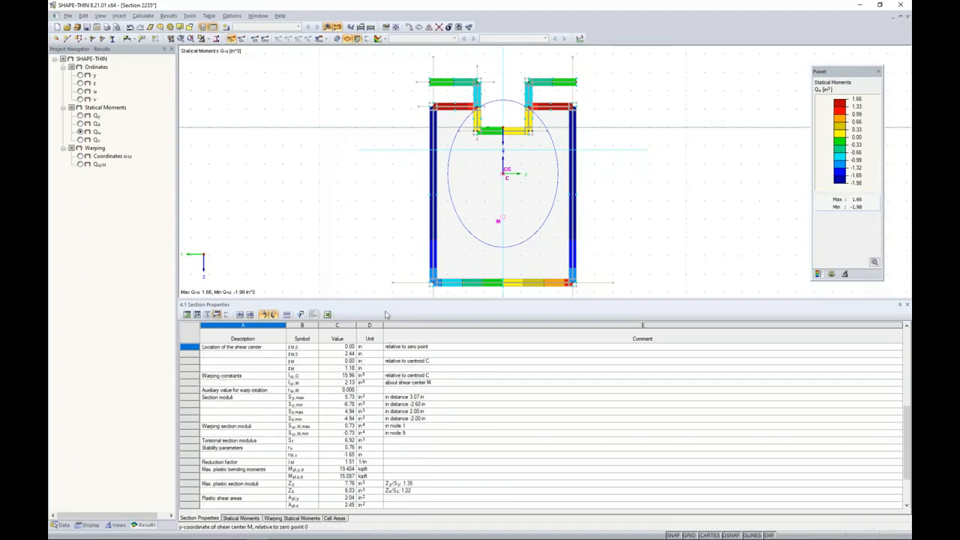
{"action": "left_click_drag", "start_coordinate": [386, 301], "coordinate": [386, 382]}
{"action": "middle_click_drag", "start_coordinate": [387, 253], "coordinate": [375, 285]}
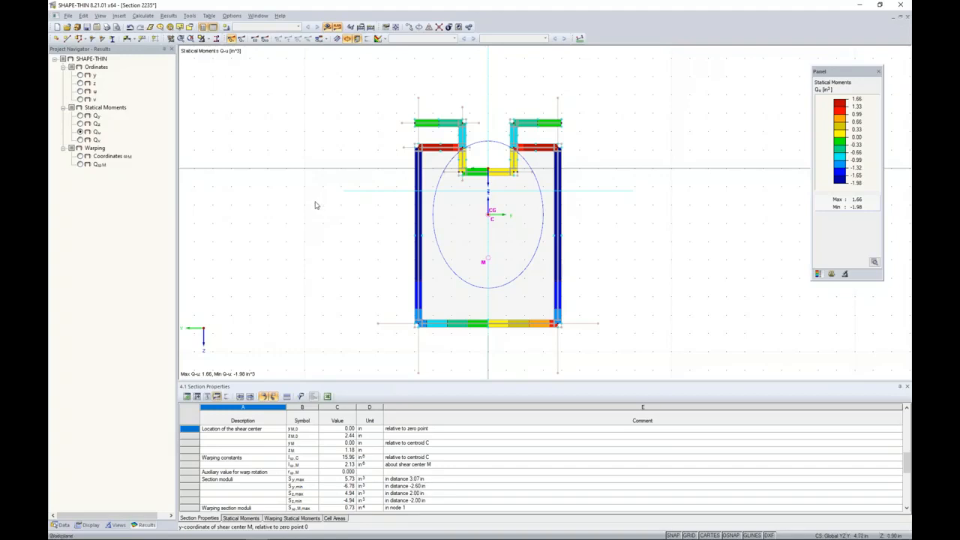
Save the calculated cross-section and switch to RFEM
{"action": "left_click", "coordinate": [87, 28]}
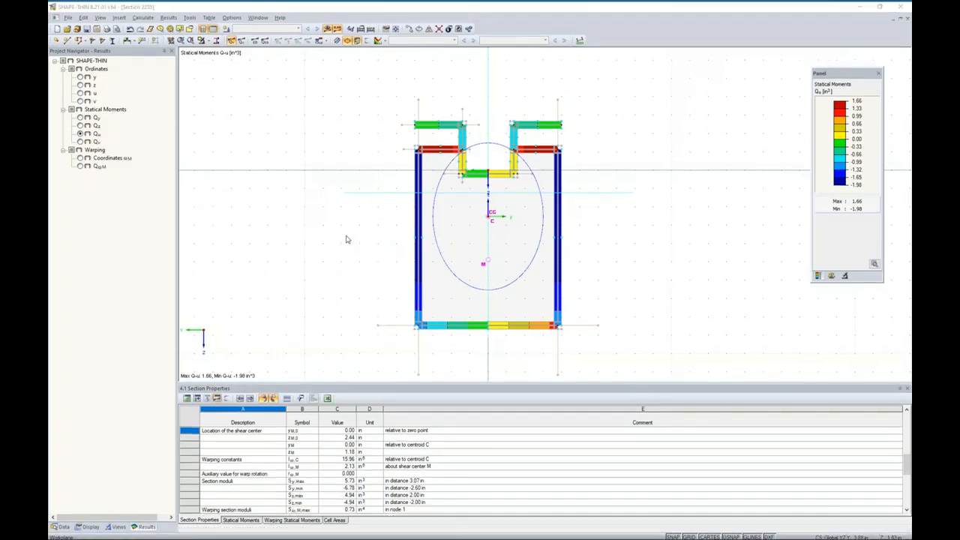
{"action": "key", "text": "super+Tab"}
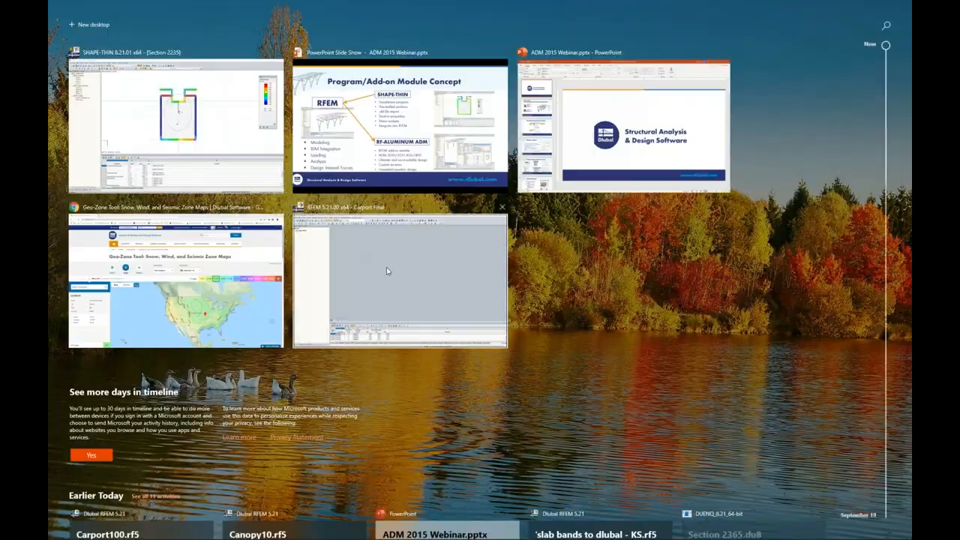
{"action": "left_click", "coordinate": [386, 267]}
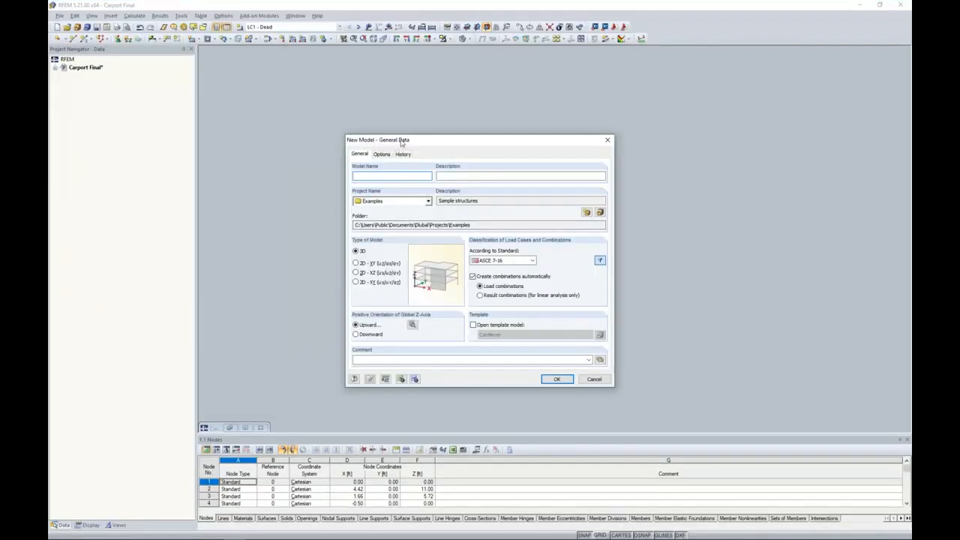
Create a new 3D model named Webinar100 with ASCE 7-16 as the standard and automatically created load combinations
{"action": "left_click_drag", "start_coordinate": [402, 141], "coordinate": [403, 131]}
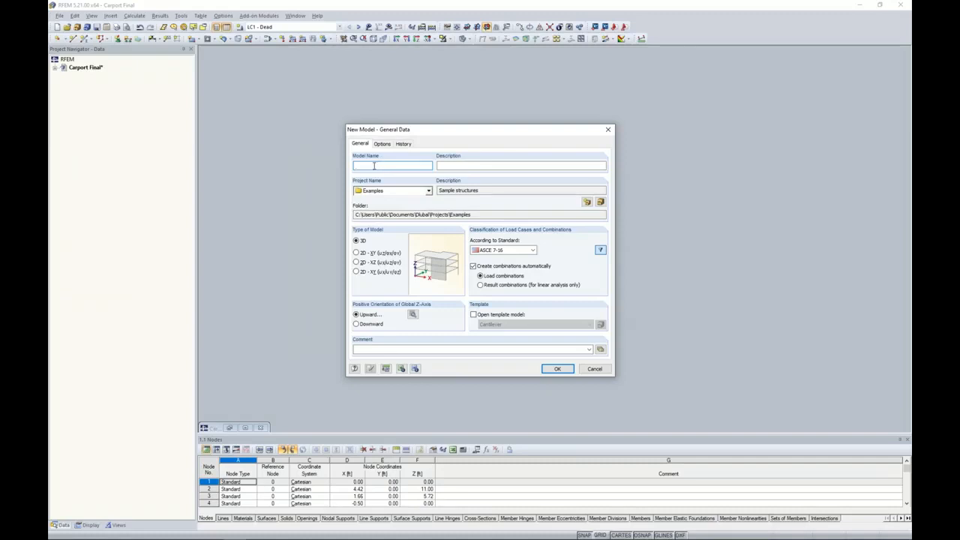
{"action": "type", "text": "Webinar 100"}
{"action": "left_click", "coordinate": [512, 251]}
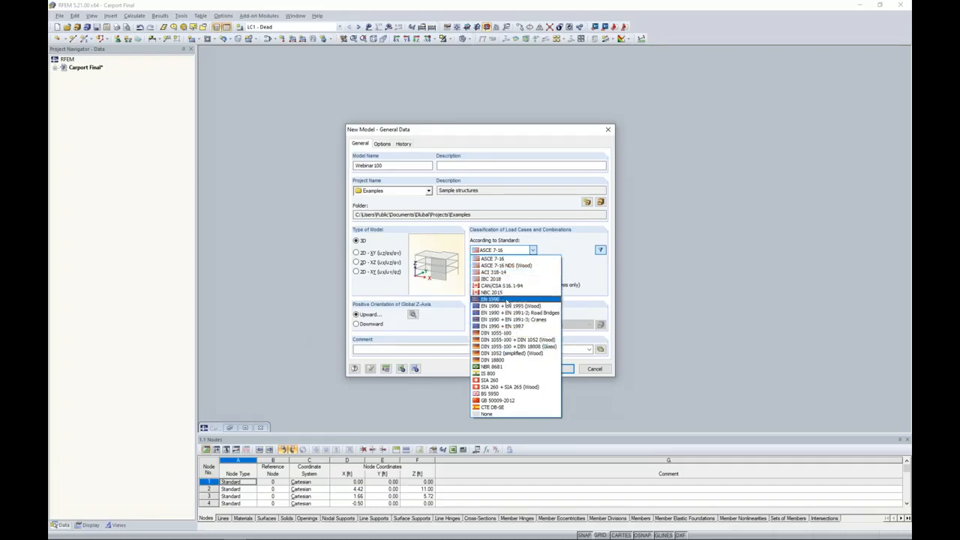
{"action": "left_click", "coordinate": [581, 278]}
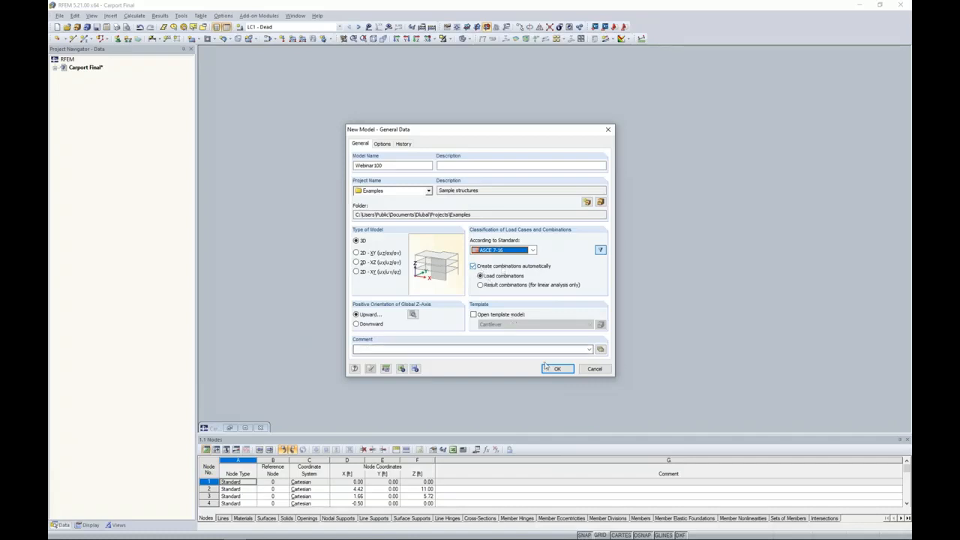
{"action": "left_click", "coordinate": [558, 368]}
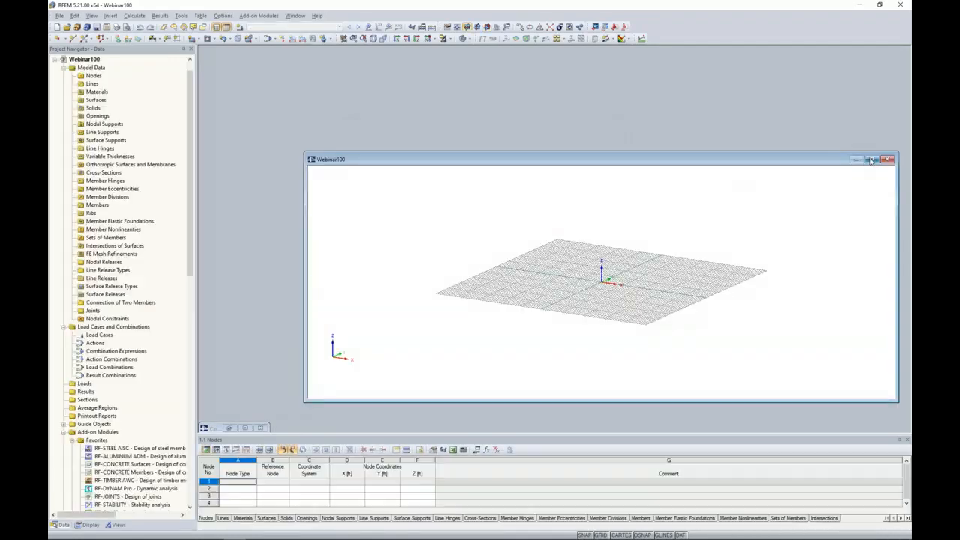
Maximize the Webinar100 model window and enlarge the data table area
{"action": "double_click", "coordinate": [609, 156]}
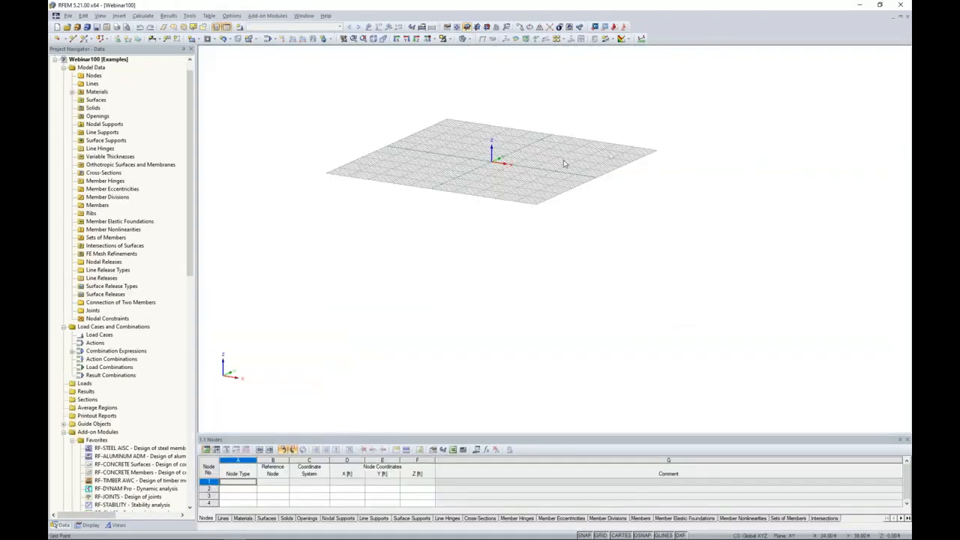
{"action": "middle_click_drag", "start_coordinate": [564, 159], "coordinate": [625, 253]}
{"action": "scroll", "coordinate": [569, 279], "scroll_direction": "up", "scroll_amount": 2}
{"action": "scroll", "coordinate": [568, 278], "scroll_direction": "up", "scroll_amount": 1}
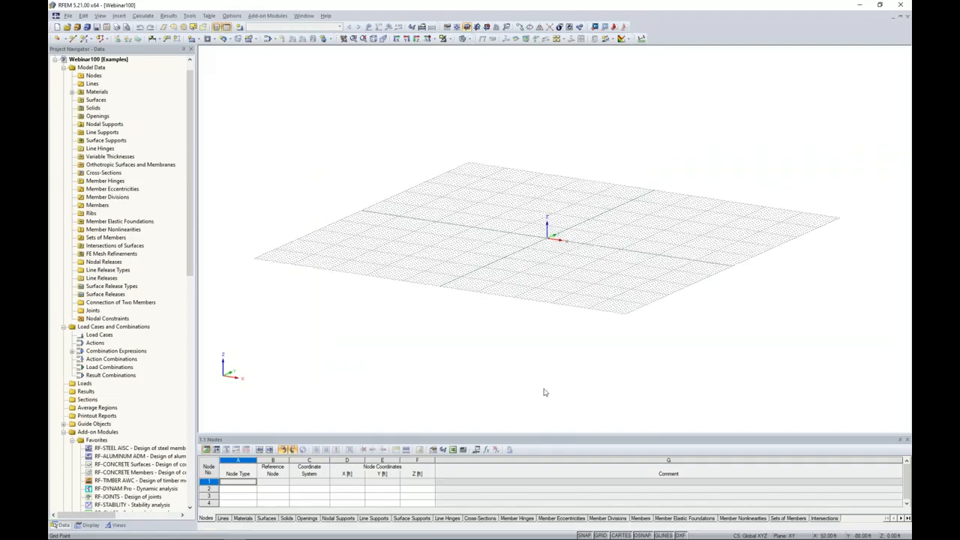
{"action": "left_click_drag", "start_coordinate": [522, 434], "coordinate": [525, 368]}
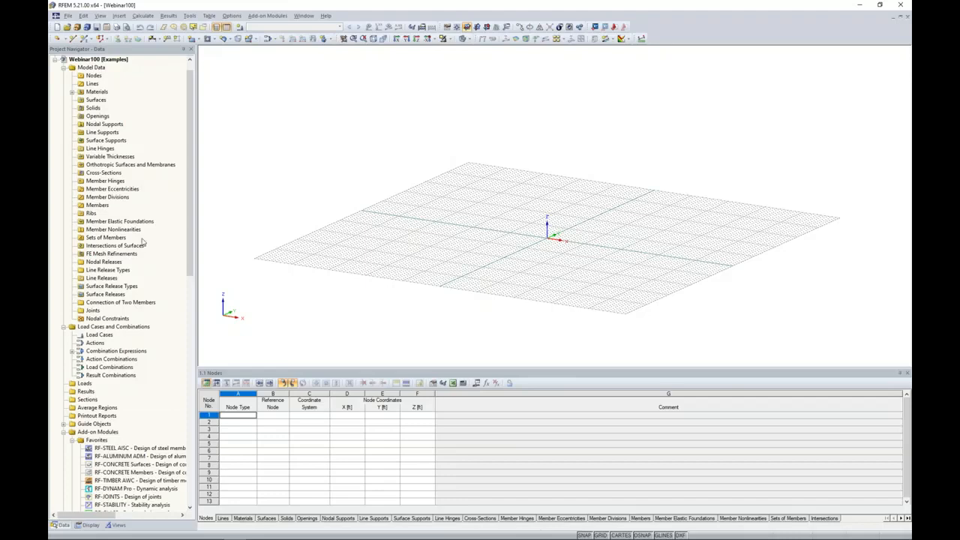
Look through the model data and available add-on modules in the project tree
{"action": "scroll", "coordinate": [142, 240], "scroll_direction": "down", "scroll_amount": 11}
{"action": "scroll", "coordinate": [143, 240], "scroll_direction": "down", "scroll_amount": 2}
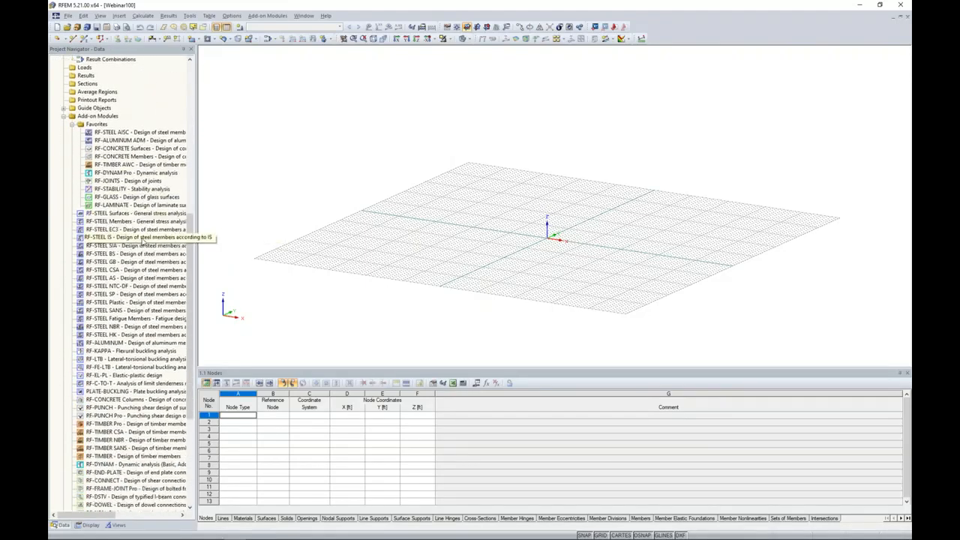
{"action": "scroll", "coordinate": [142, 240], "scroll_direction": "down", "scroll_amount": 6}
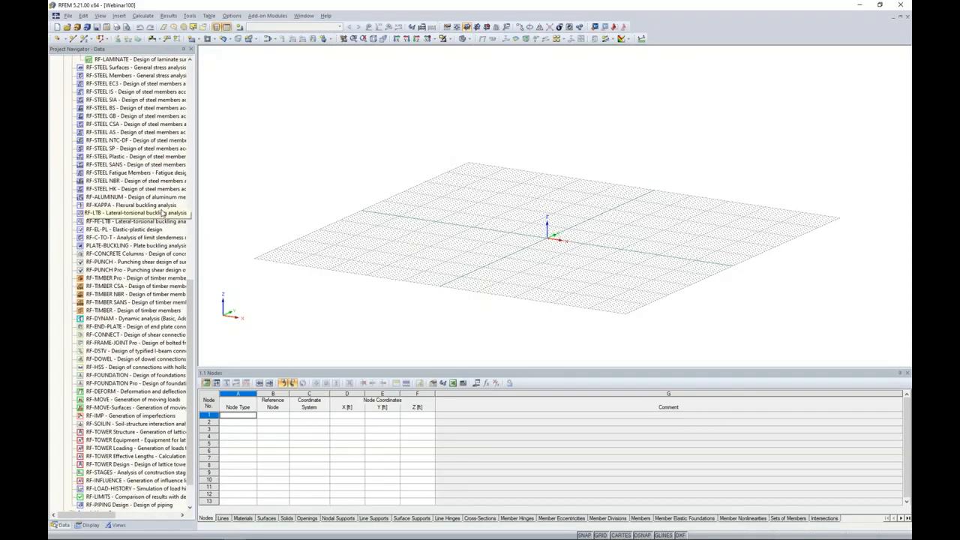
{"action": "scroll", "coordinate": [162, 213], "scroll_direction": "up", "scroll_amount": 3}
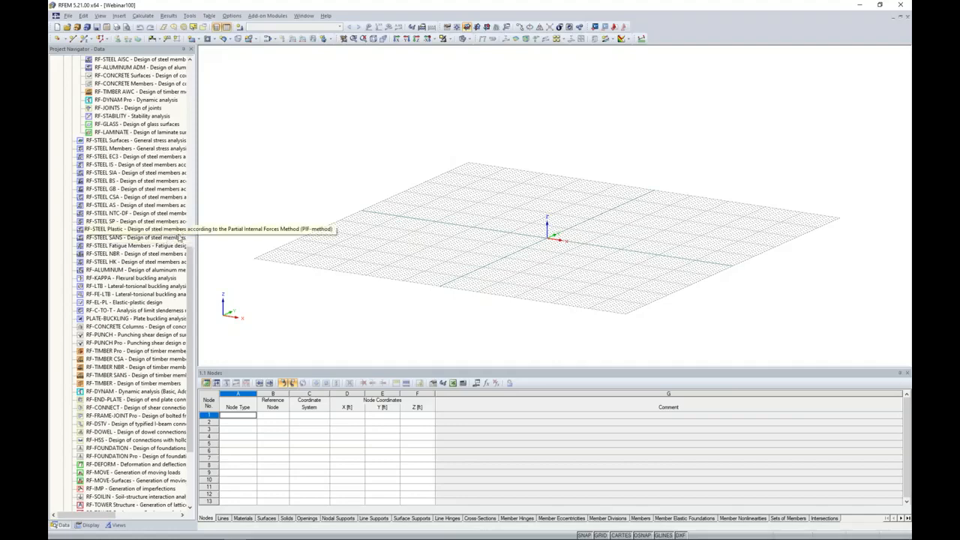
{"action": "scroll", "coordinate": [169, 238], "scroll_direction": "up", "scroll_amount": 12}
{"action": "scroll", "coordinate": [169, 238], "scroll_direction": "up", "scroll_amount": 5}
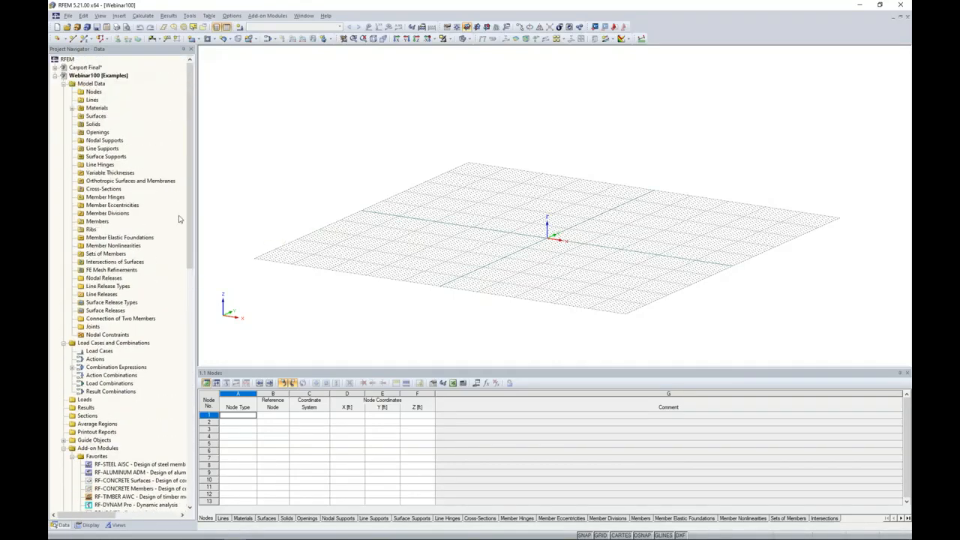
Start a new member and pick the rectangular tube RT 5 x 2 x 1/4 from ADM 2015 Table 24 as its cross-section
{"action": "left_click", "coordinate": [86, 38]}
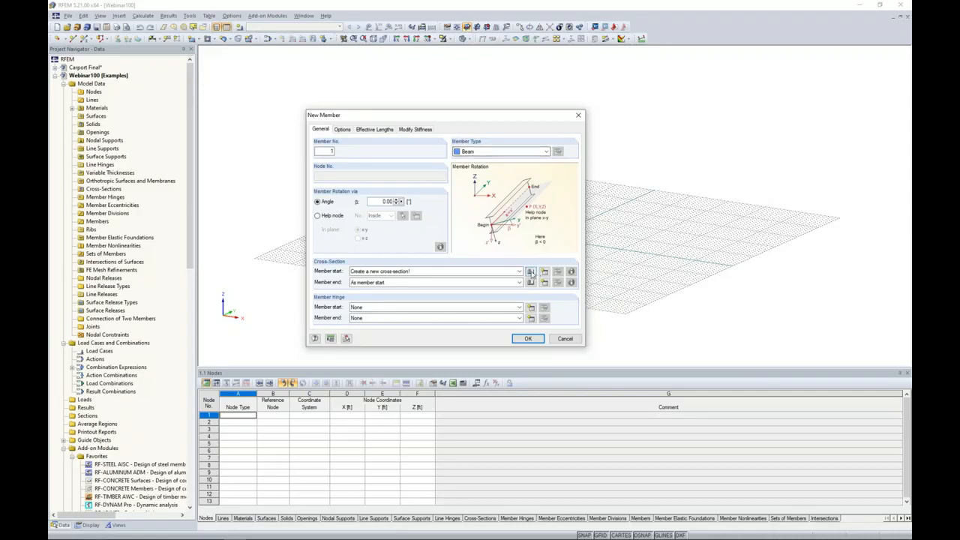
{"action": "left_click", "coordinate": [530, 272]}
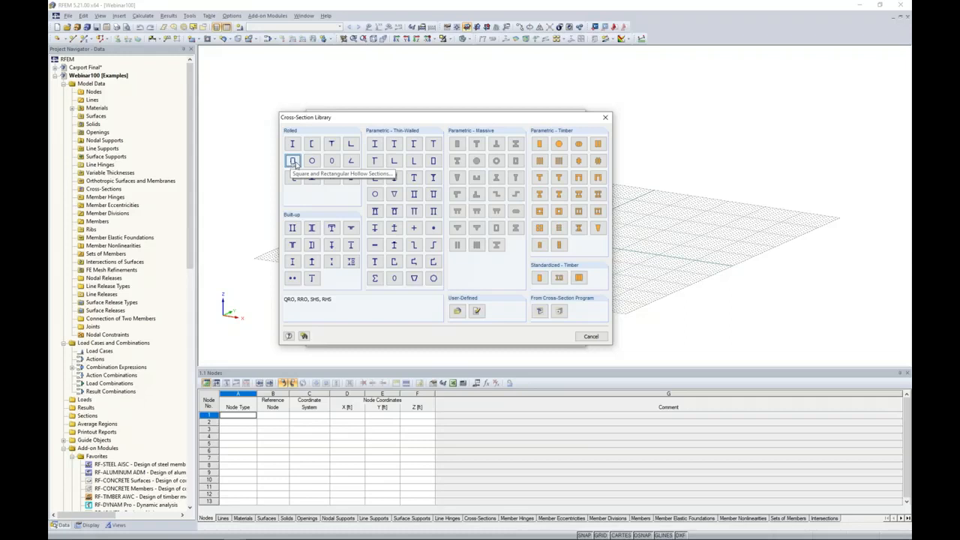
{"action": "key", "text": "Escape"}
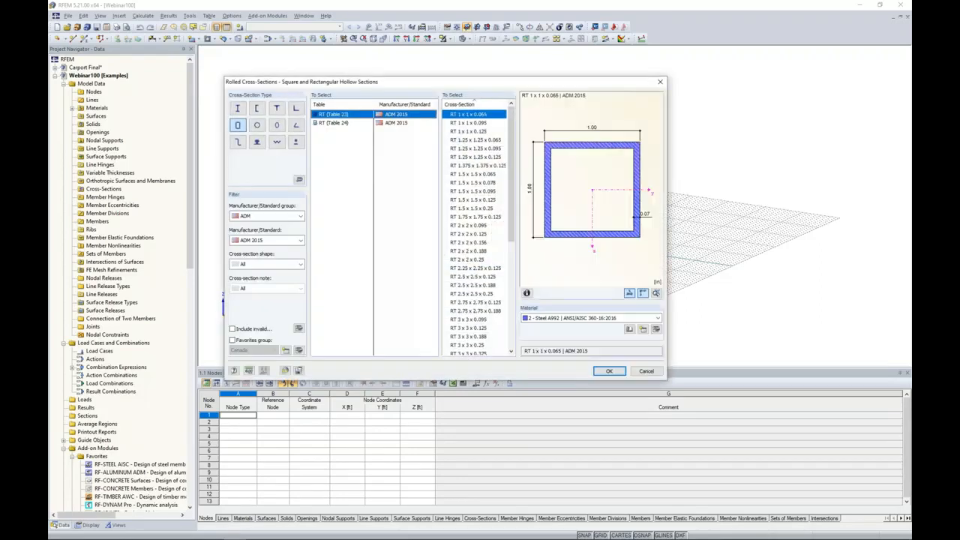
{"action": "left_click", "coordinate": [252, 240]}
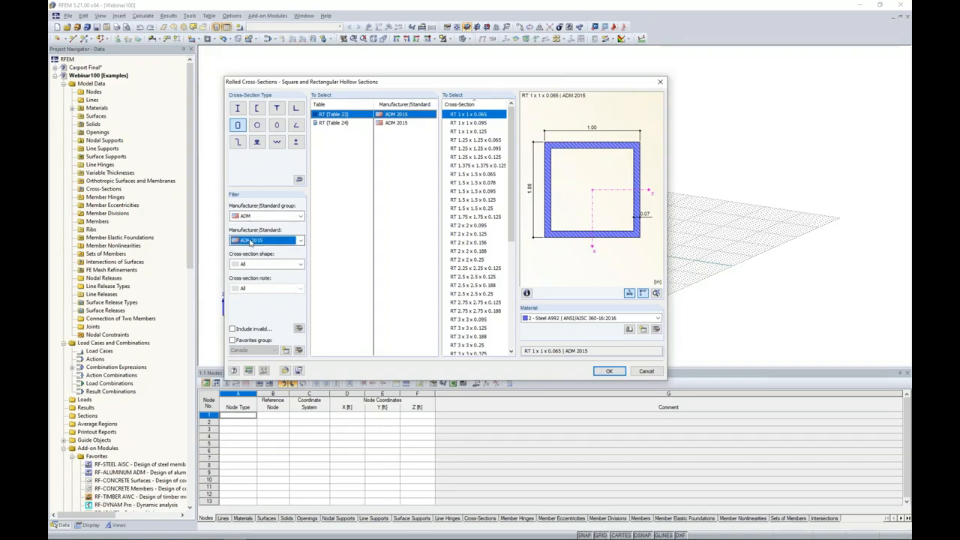
{"action": "left_click", "coordinate": [255, 264]}
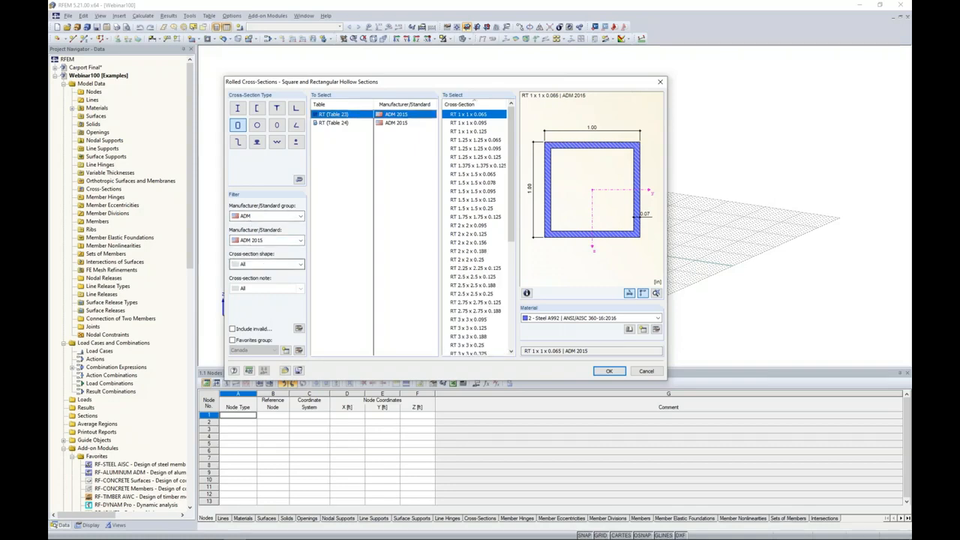
{"action": "left_click", "coordinate": [332, 124]}
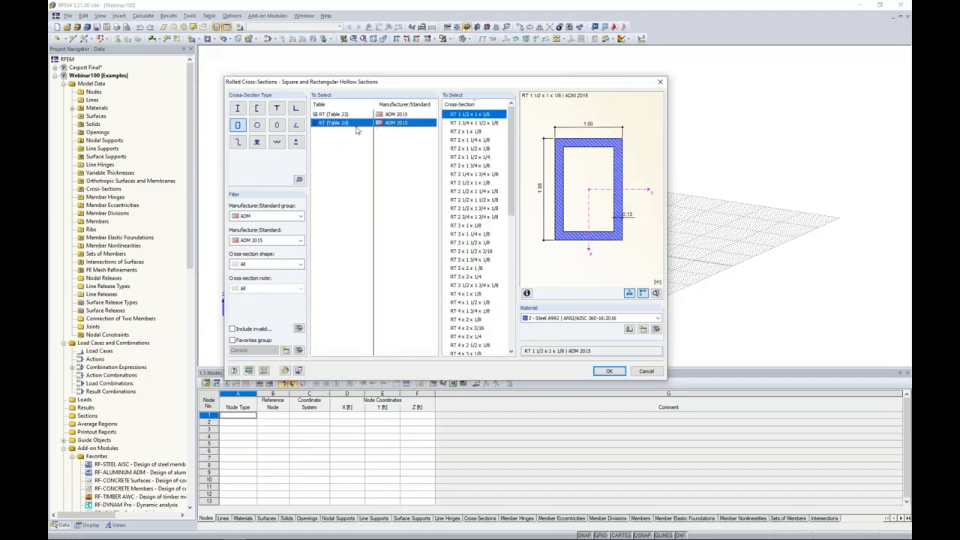
{"action": "left_click_drag", "start_coordinate": [510, 152], "coordinate": [505, 219]}
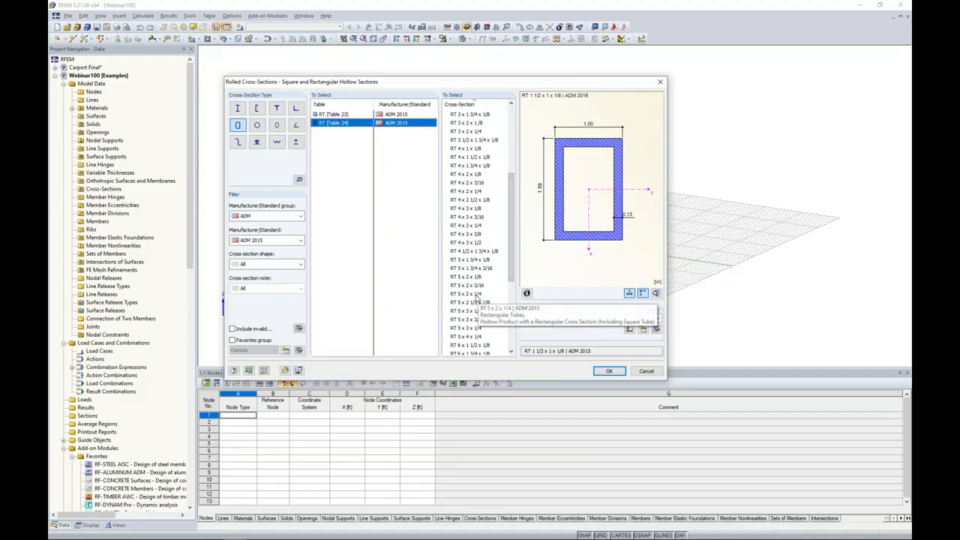
{"action": "left_click", "coordinate": [472, 297]}
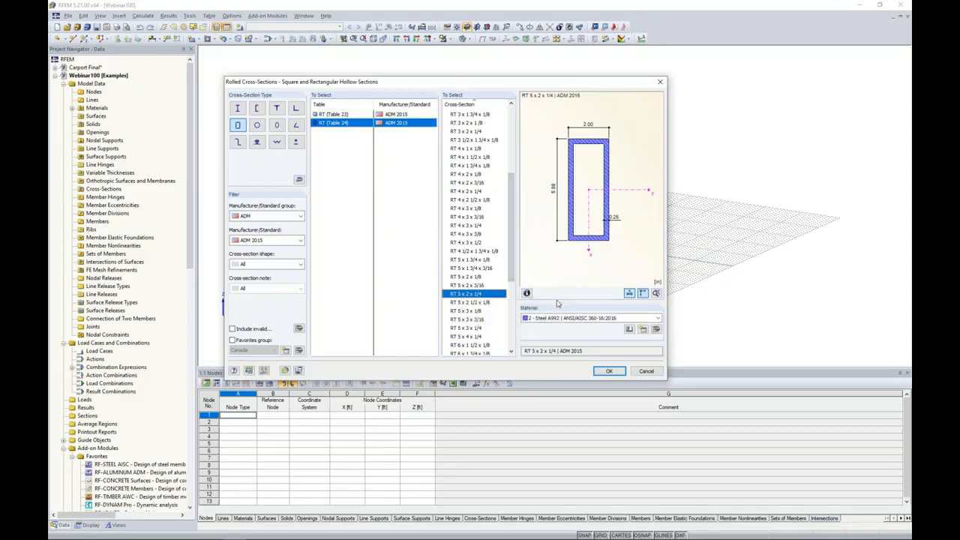
Filter the material library for the tube section to metal, aluminum and the ADM 2015 standard
{"action": "left_click", "coordinate": [567, 318]}
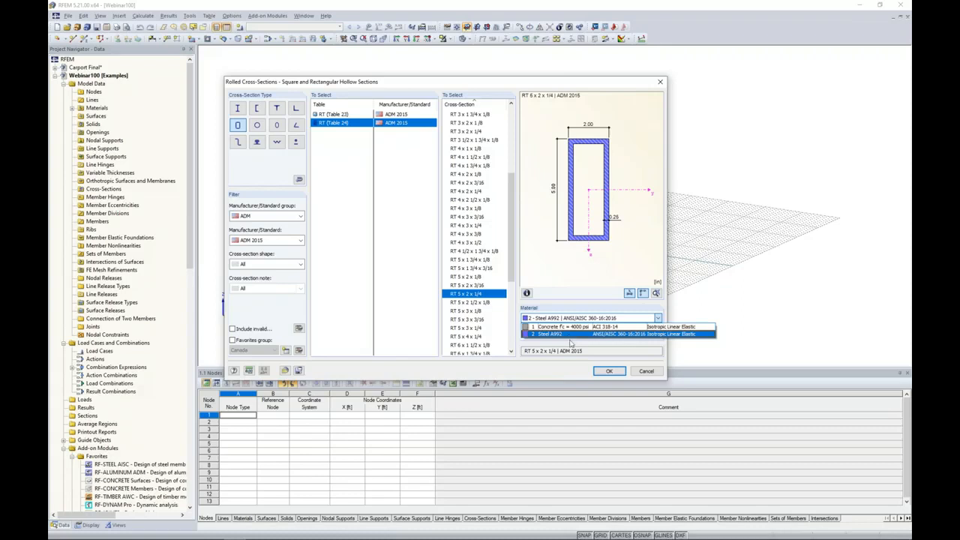
{"action": "left_click", "coordinate": [569, 336]}
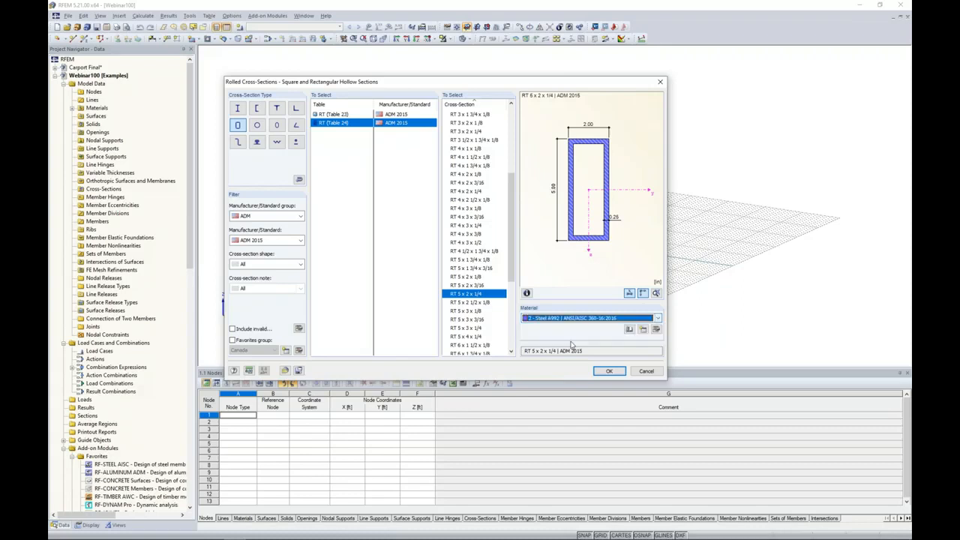
{"action": "left_click", "coordinate": [629, 330]}
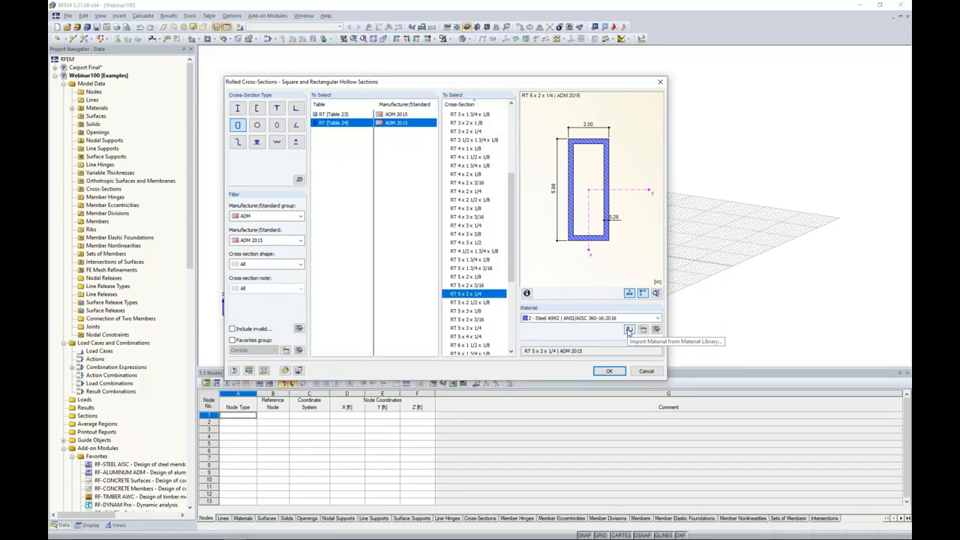
{"action": "left_click", "coordinate": [629, 330]}
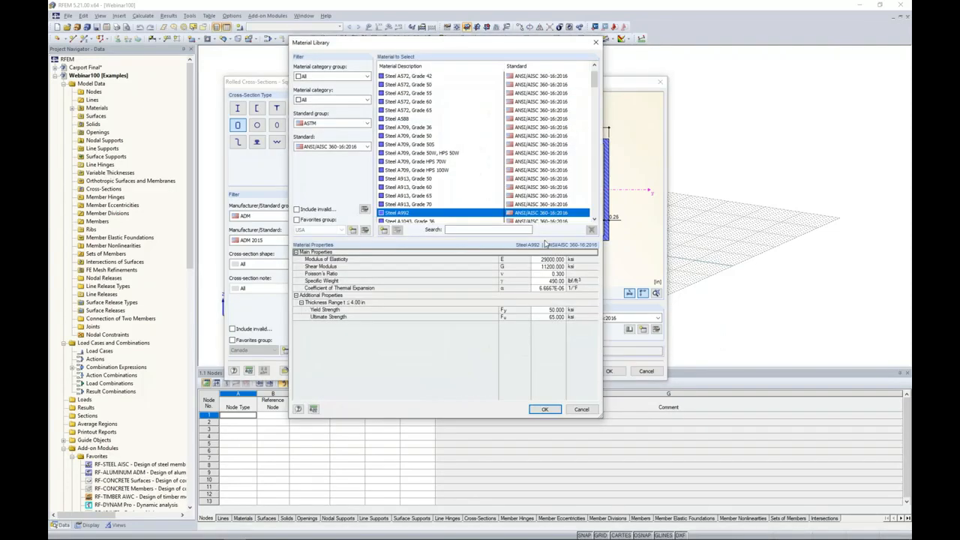
{"action": "left_click_drag", "start_coordinate": [481, 48], "coordinate": [414, 63]}
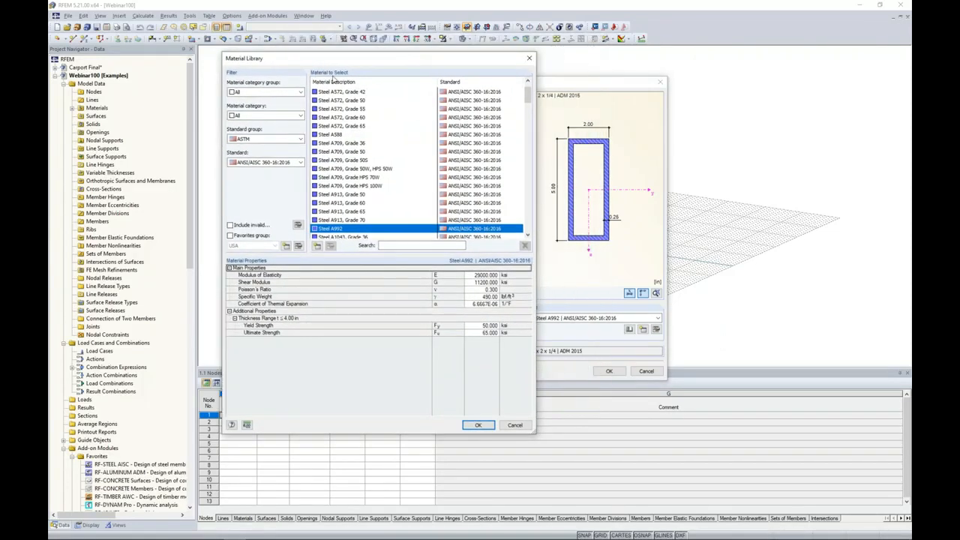
{"action": "left_click", "coordinate": [266, 93]}
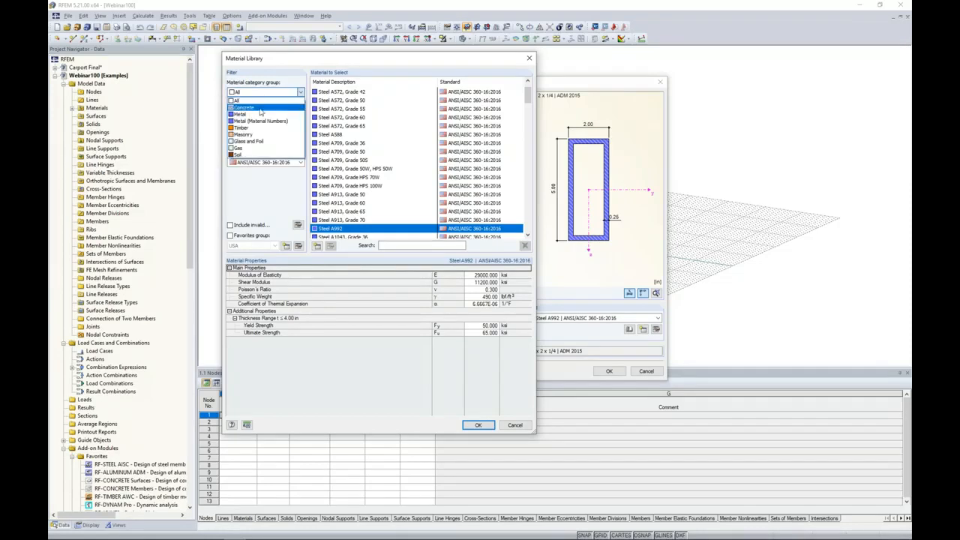
{"action": "left_click", "coordinate": [260, 116]}
{"action": "left_click", "coordinate": [261, 116]}
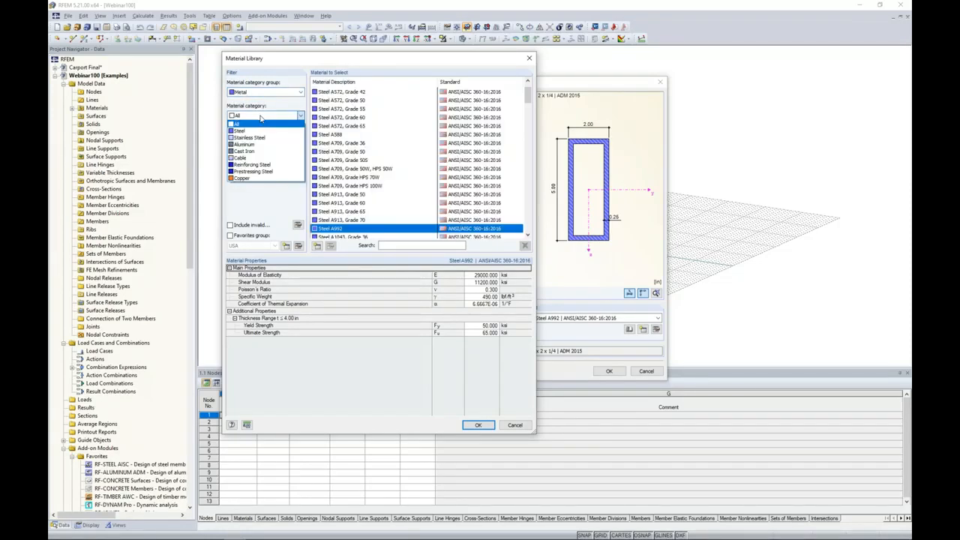
{"action": "left_click", "coordinate": [260, 144]}
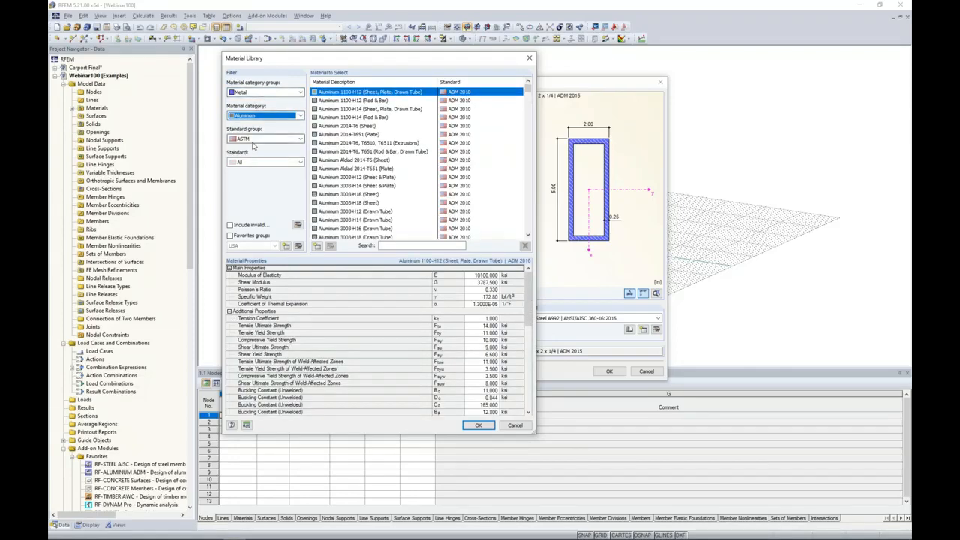
{"action": "left_click", "coordinate": [254, 162]}
{"action": "left_click", "coordinate": [255, 186]}
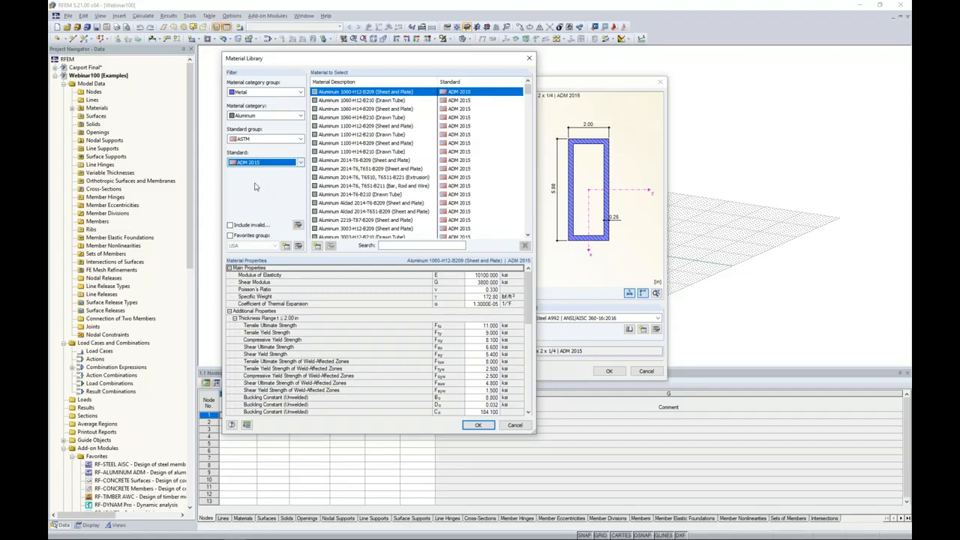
Search for 6061 and assign Aluminum 6061-T6, T6510, T6511-B241 (Pipe and Tube), Note 1 to the tube section
{"action": "left_click", "coordinate": [390, 246]}
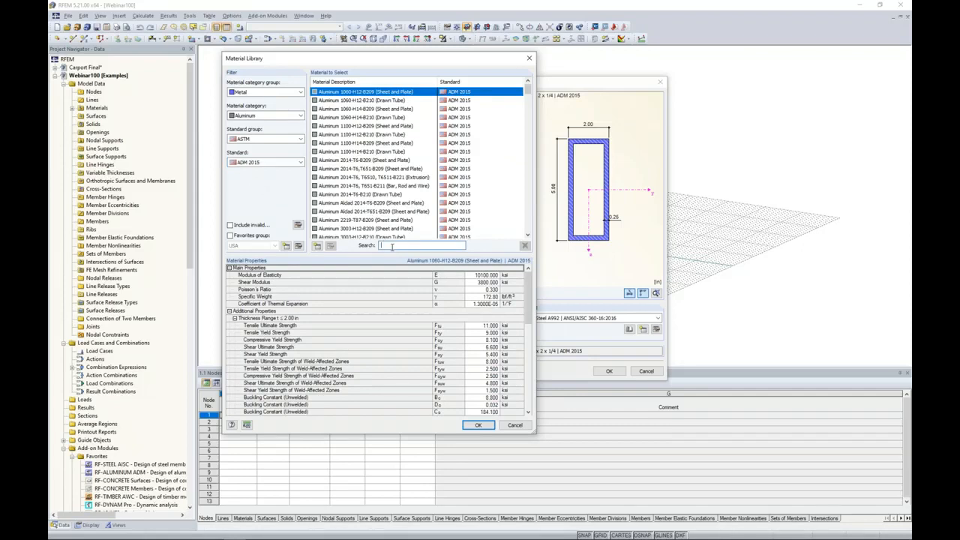
{"action": "type", "text": "6061"}
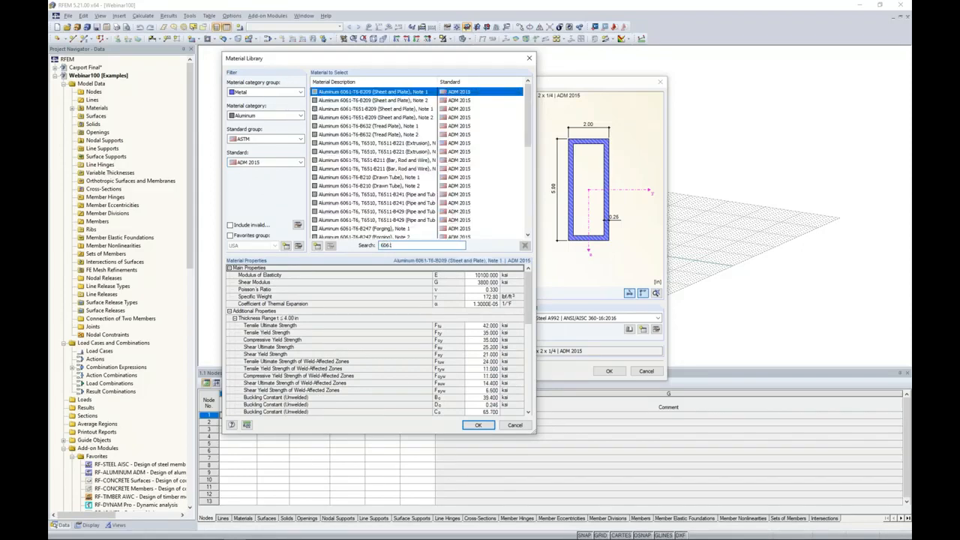
{"action": "left_click", "coordinate": [381, 196]}
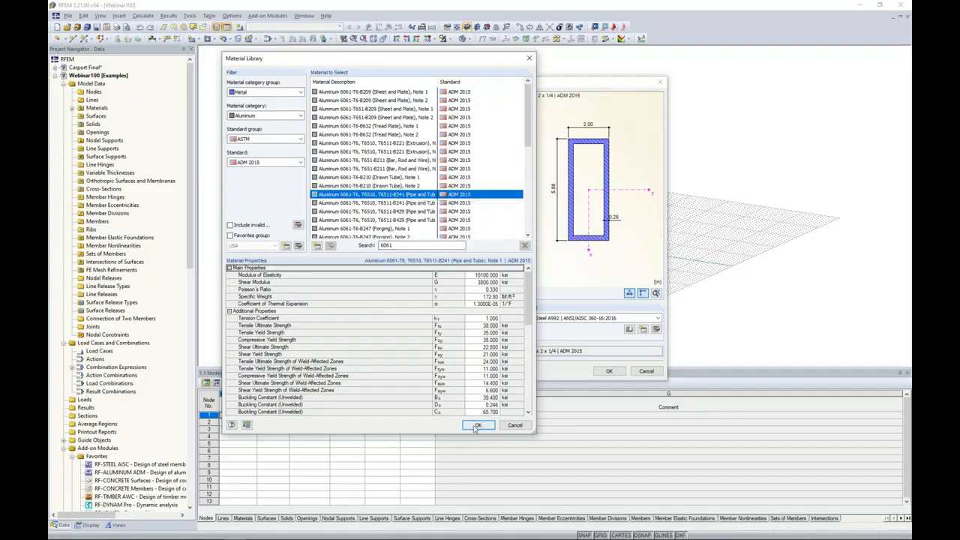
{"action": "scroll", "coordinate": [525, 330], "scroll_direction": "down", "scroll_amount": 2}
{"action": "scroll", "coordinate": [525, 330], "scroll_direction": "up", "scroll_amount": 2}
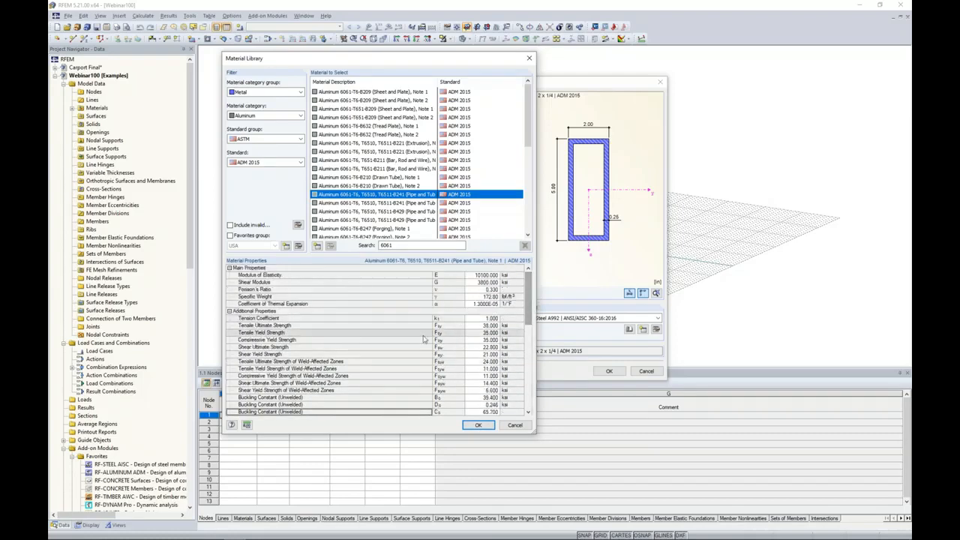
{"action": "left_click", "coordinate": [477, 425]}
{"action": "left_click", "coordinate": [609, 370]}
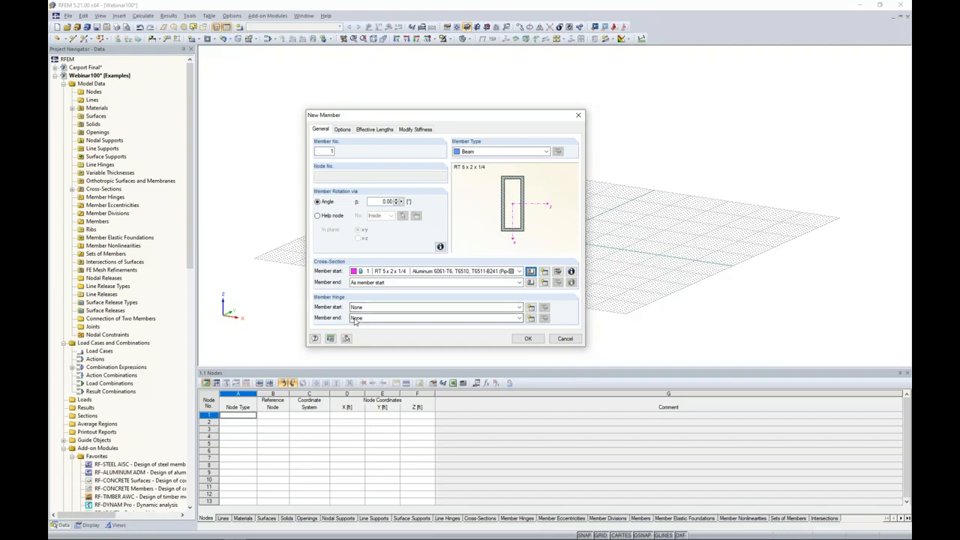
Accept the beam definition, switch the work plane to XZ and start an arc member at the origin
{"action": "left_click", "coordinate": [528, 339]}
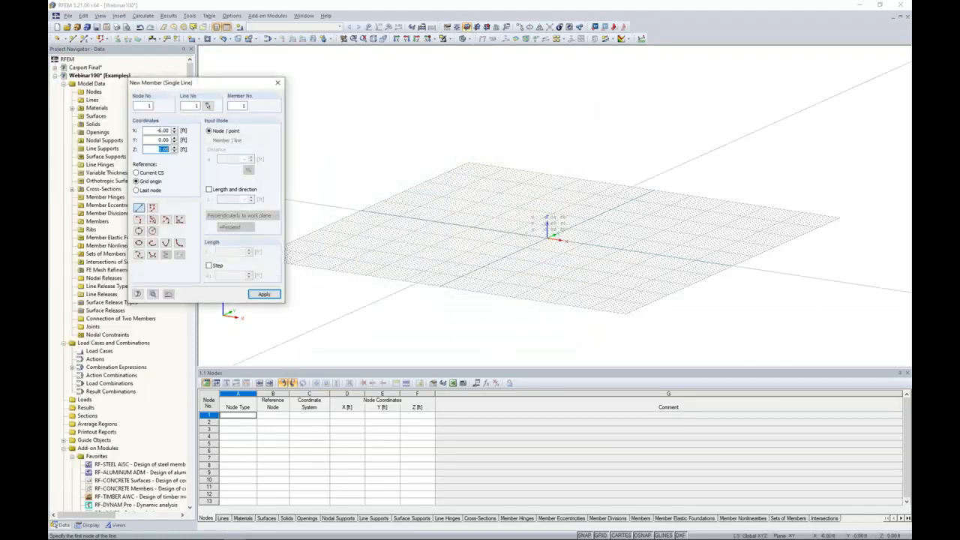
{"action": "middle_click_drag", "start_coordinate": [529, 221], "coordinate": [476, 229]}
{"action": "scroll", "coordinate": [475, 229], "scroll_direction": "up", "scroll_amount": 1}
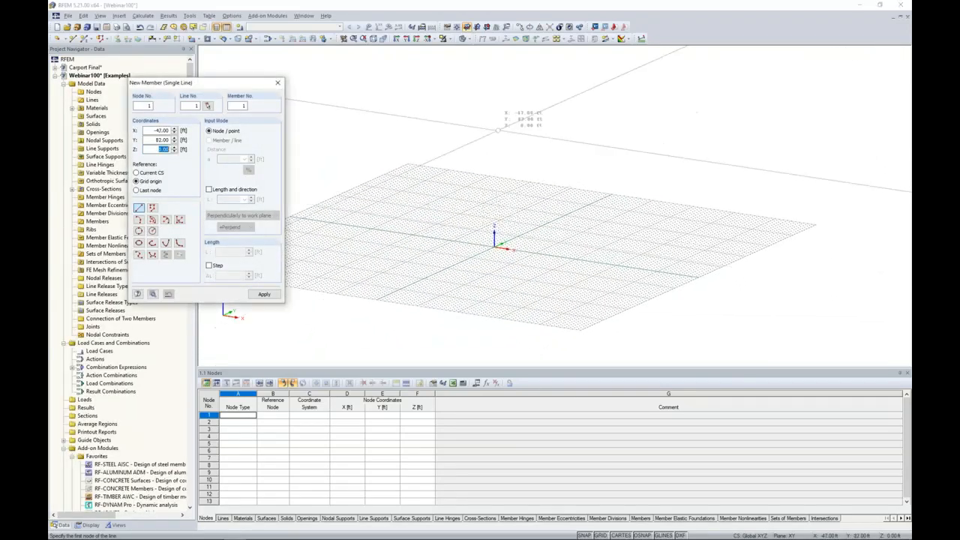
{"action": "left_click", "coordinate": [487, 28]}
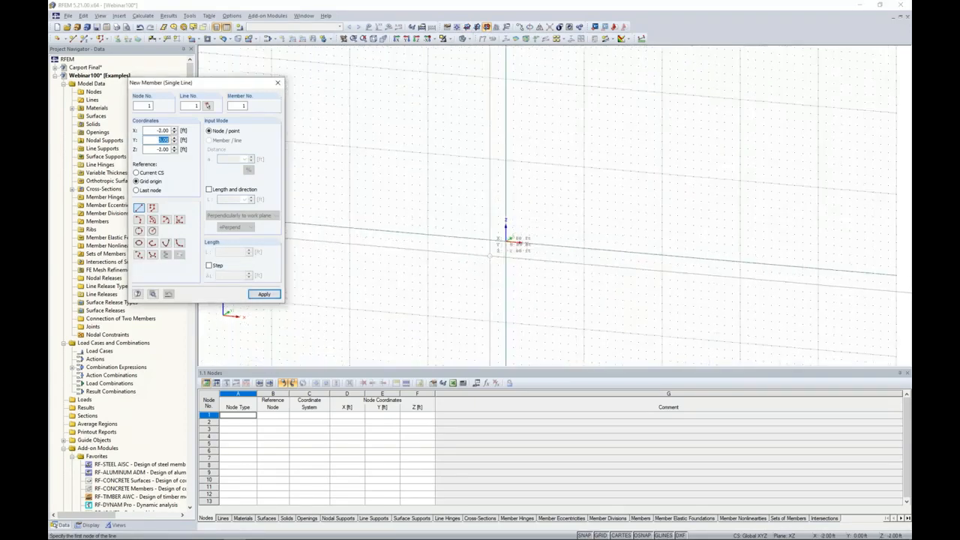
{"action": "left_click", "coordinate": [165, 220]}
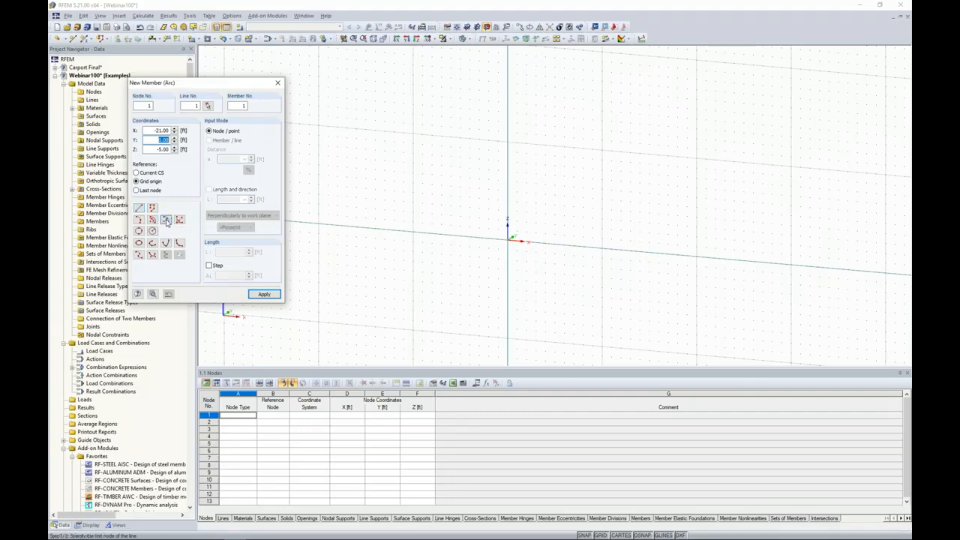
{"action": "left_click", "coordinate": [508, 225]}
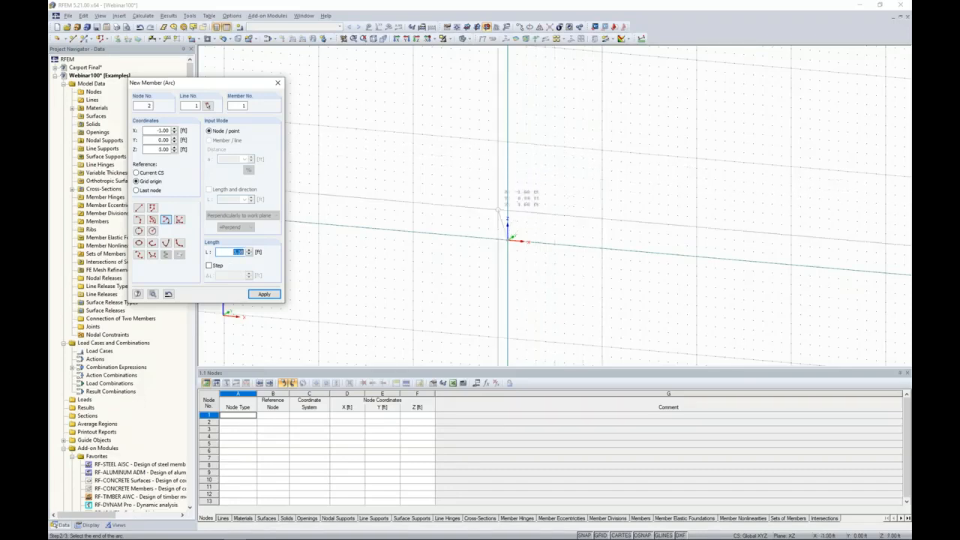
{"action": "double_click", "coordinate": [159, 131]}
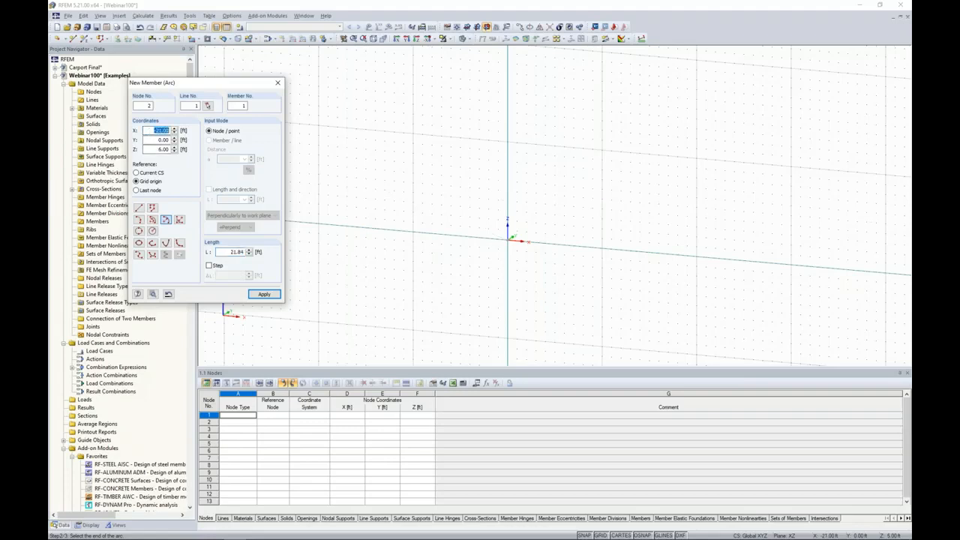
{"action": "type", "text": "4.42"}
{"action": "key", "text": "Tab"}
{"action": "type", "text": "11"}
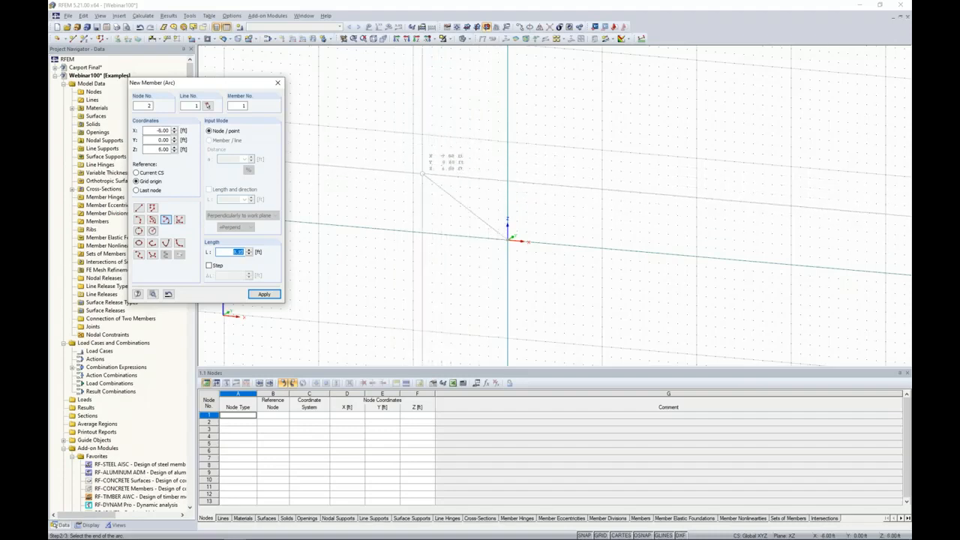
Finish the arc member with its end node at X 4.42 ft, Z 11 ft and a radius of 30 ft
{"action": "left_click_drag", "start_coordinate": [148, 132], "coordinate": [210, 137]}
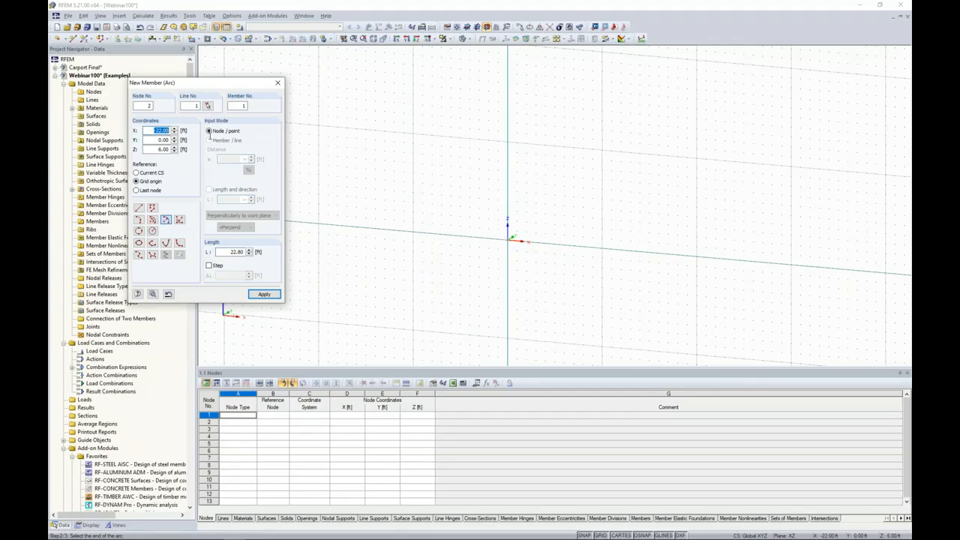
{"action": "type", "text": "4.42"}
{"action": "key", "text": "Tab"}
{"action": "type", "text": "11"}
{"action": "key", "text": "Tab"}
{"action": "left_click", "coordinate": [264, 294]}
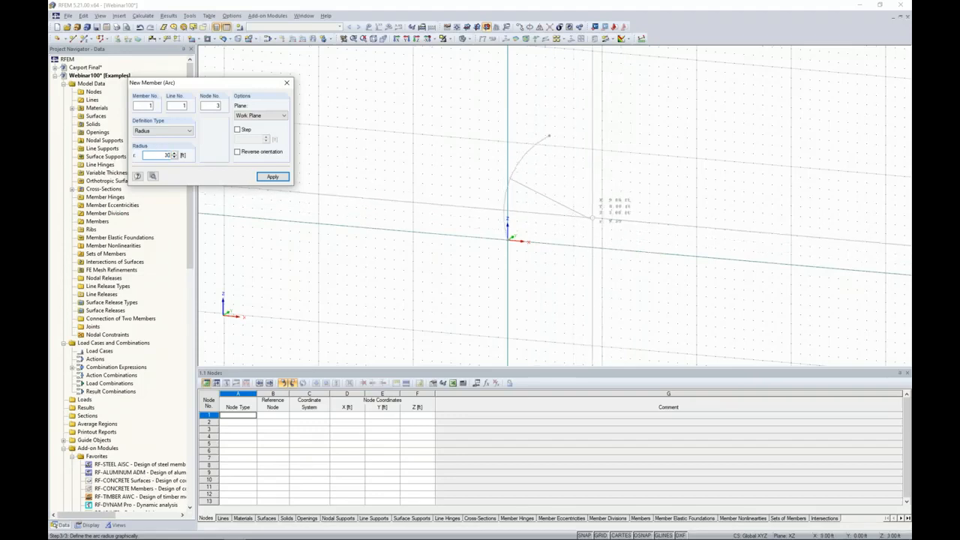
{"action": "key", "text": "Return"}
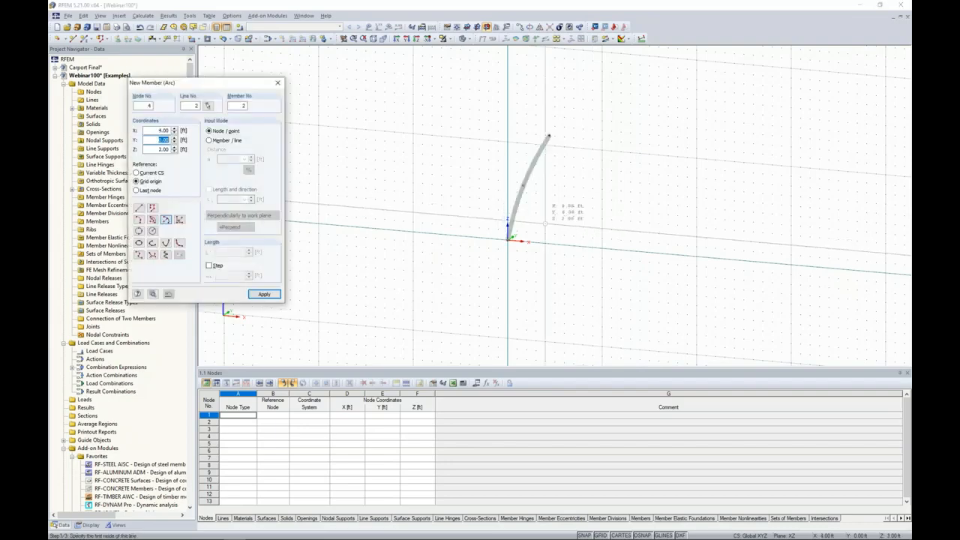
{"action": "key", "text": "Escape"}
Start a second arc beam member with the RT 5 x 2 x 1/4 section, placing its first node at X -0.5 ft, Z 0 ft
{"action": "middle_click_drag", "start_coordinate": [540, 212], "coordinate": [553, 189], "text": "ctrl"}
{"action": "scroll", "coordinate": [535, 189], "scroll_direction": "up", "scroll_amount": 3}
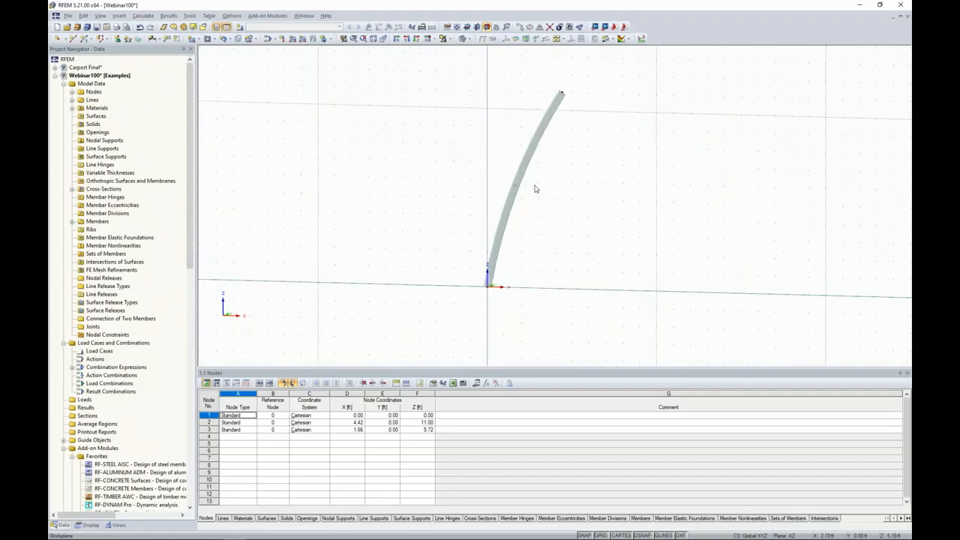
{"action": "scroll", "coordinate": [530, 219], "scroll_direction": "up", "scroll_amount": 1}
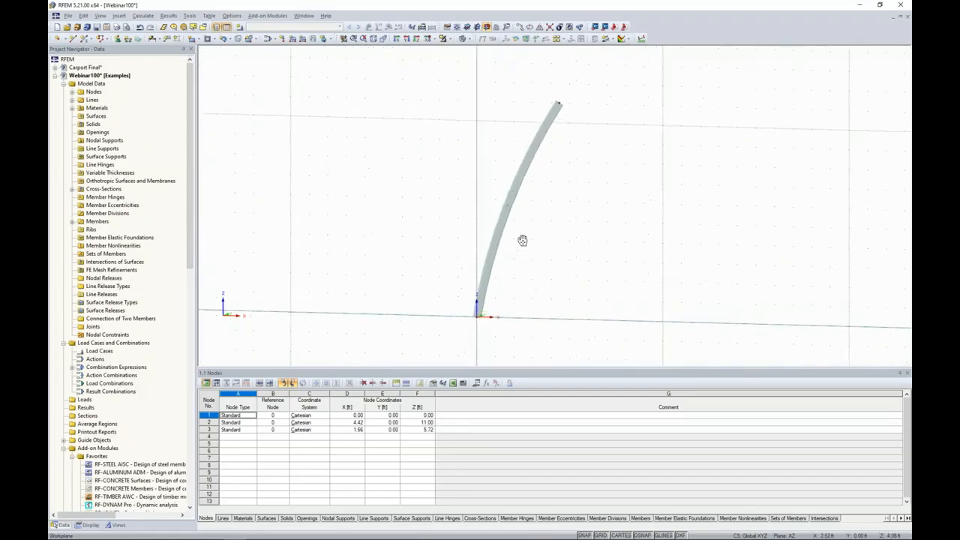
{"action": "left_click", "coordinate": [85, 39]}
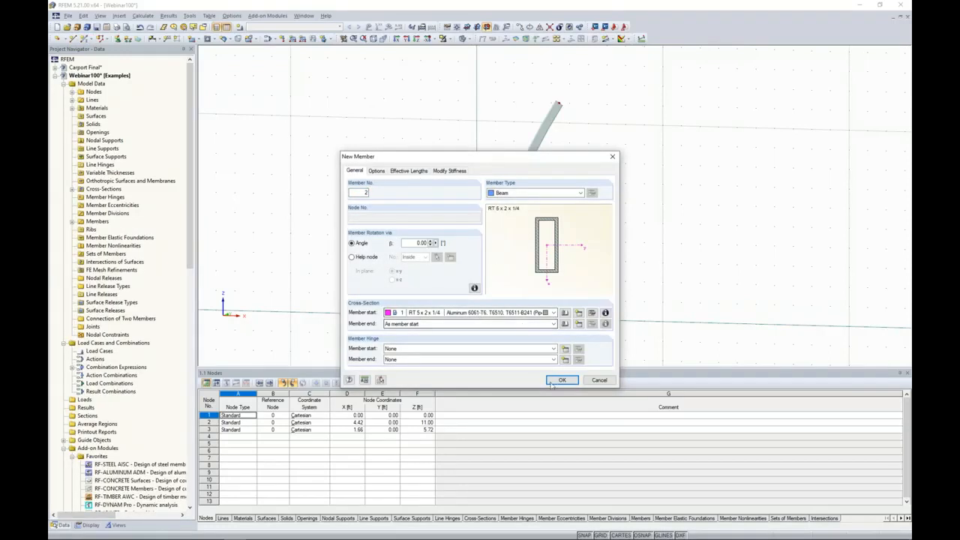
{"action": "left_click", "coordinate": [561, 380]}
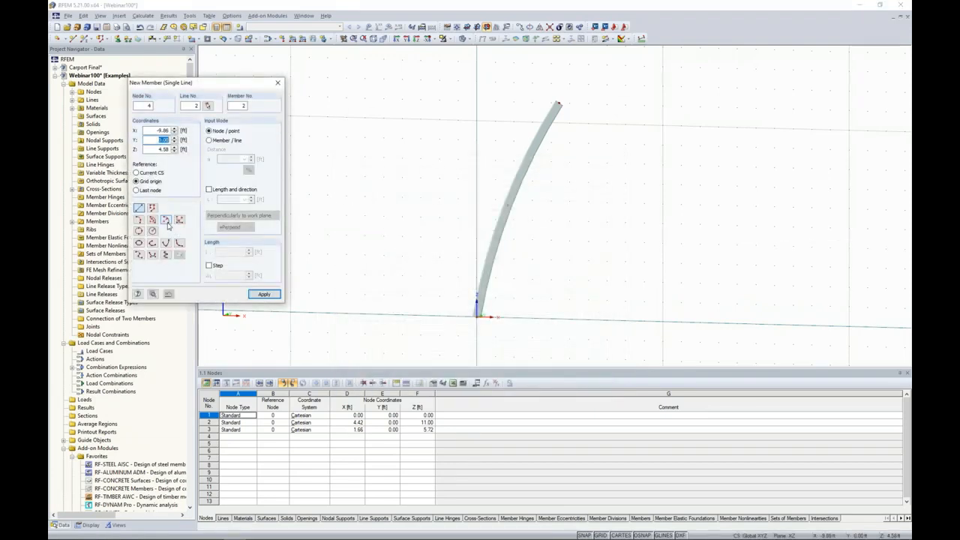
{"action": "left_click", "coordinate": [164, 221]}
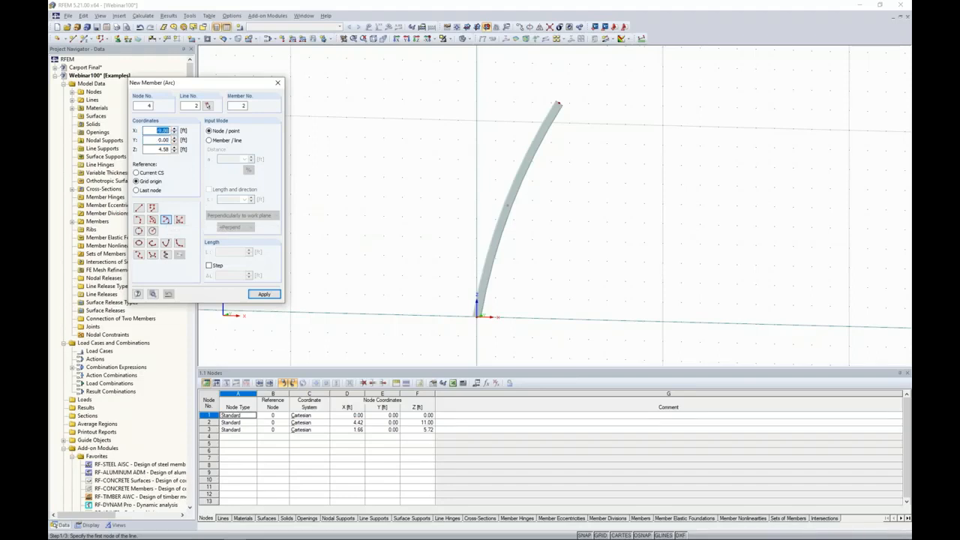
{"action": "type", "text": "4.5"}
{"action": "key", "text": "Tab"}
{"action": "key", "text": "Tab"}
{"action": "type", "text": "0"}
{"action": "left_click", "coordinate": [264, 294]}
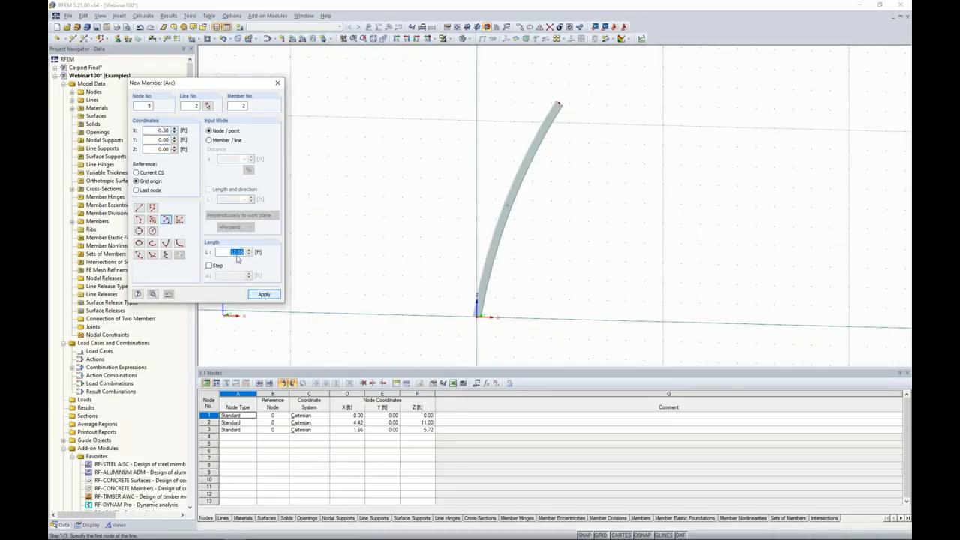
Place the second arc member's other end node at X -3.5 ft, Z 11 ft
{"action": "double_click", "coordinate": [159, 131]}
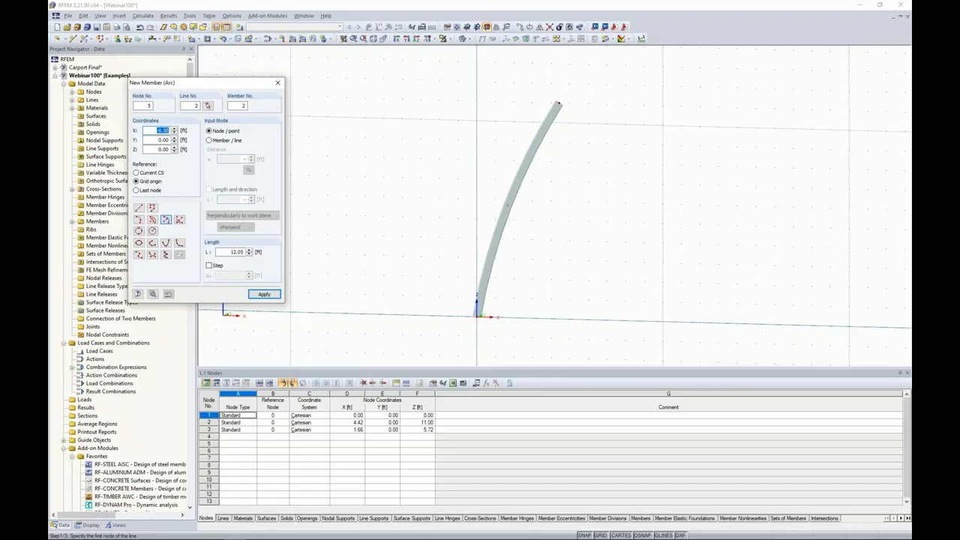
{"action": "type", "text": "-3.5"}
{"action": "key", "text": "Tab"}
{"action": "key", "text": "Tab"}
{"action": "type", "text": "1"}
{"action": "left_click", "coordinate": [264, 294]}
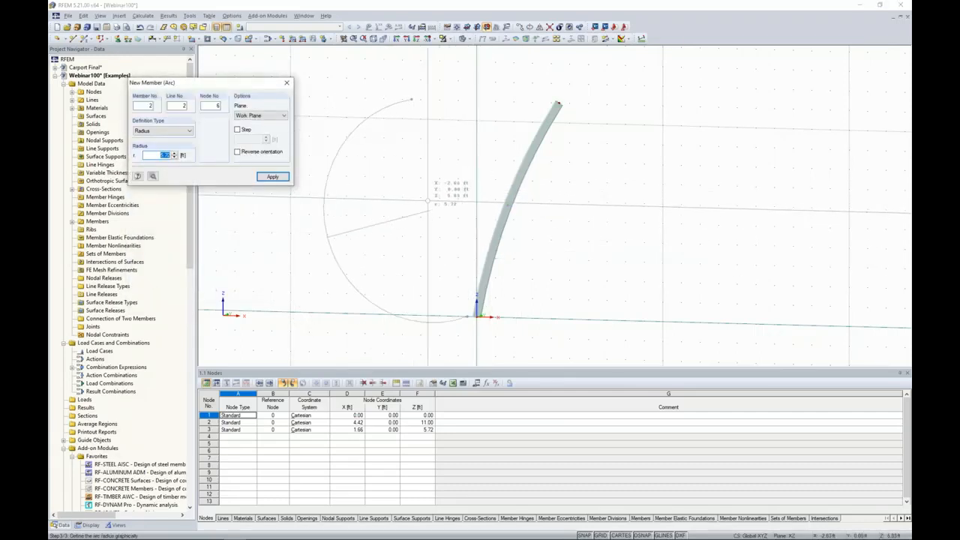
Reverse the second arc's orientation and finish the member with a radius of 40 ft
{"action": "left_click", "coordinate": [237, 153]}
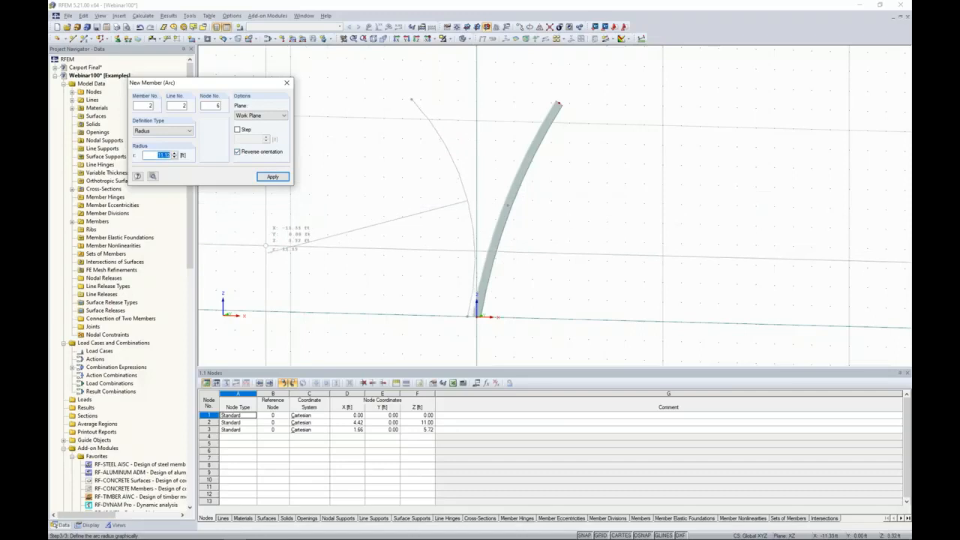
{"action": "type", "text": "40"}
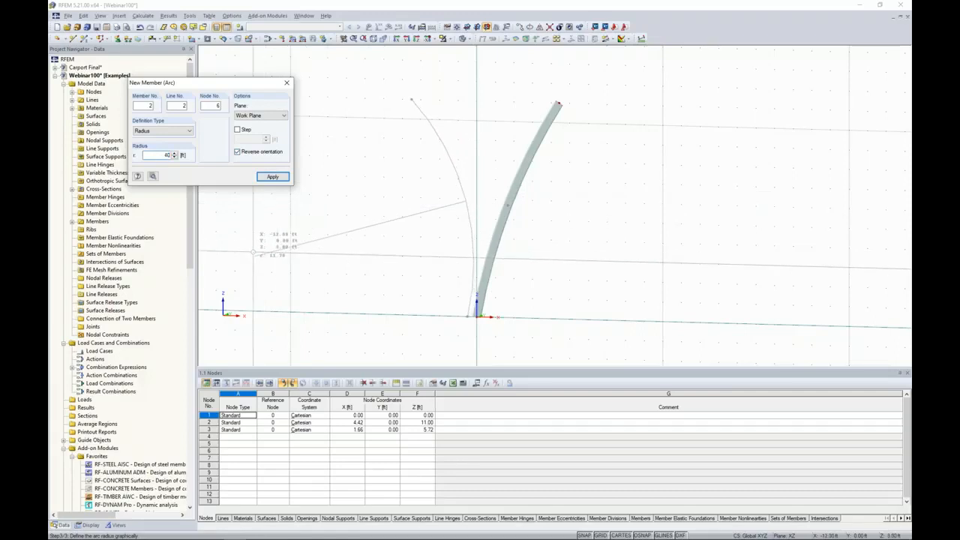
{"action": "key", "text": "Return"}
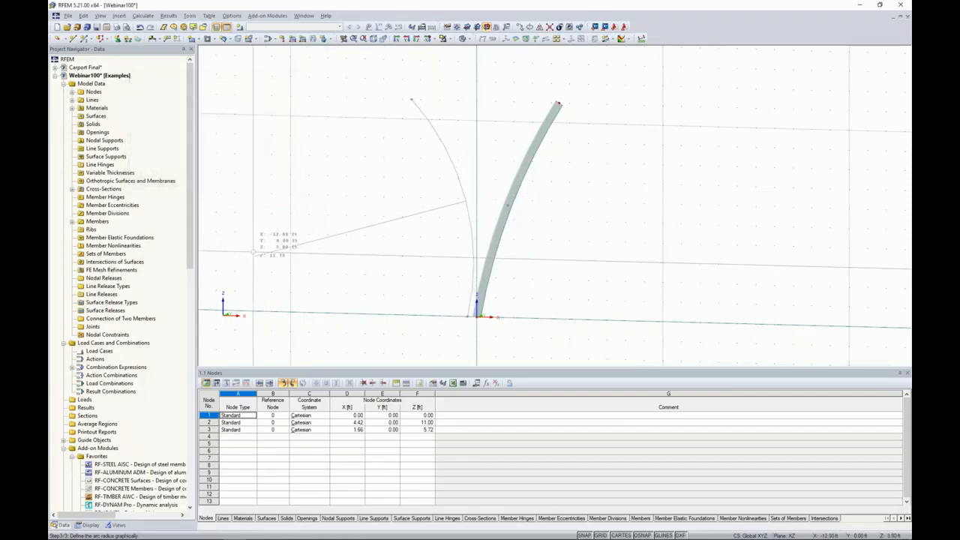
{"action": "left_click", "coordinate": [253, 251]}
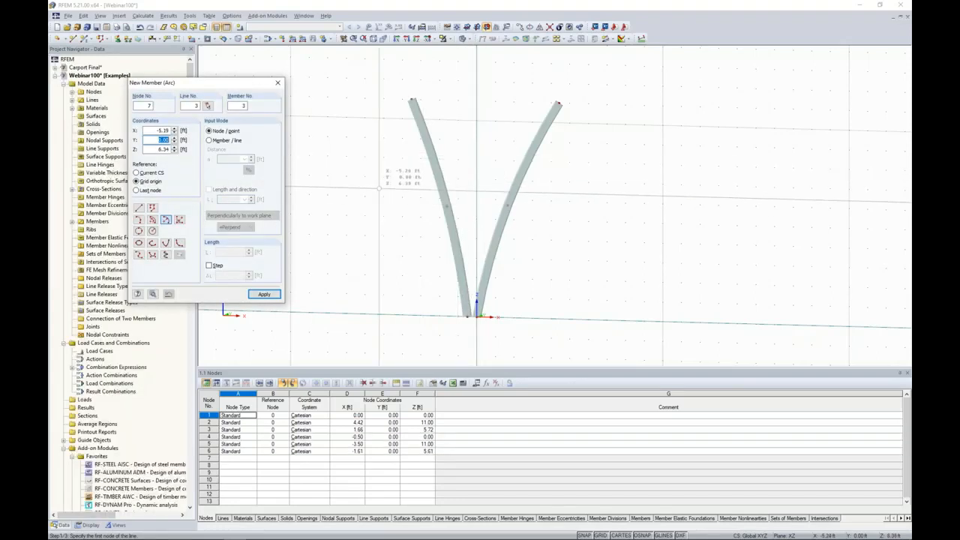
{"action": "key", "text": "Escape"}
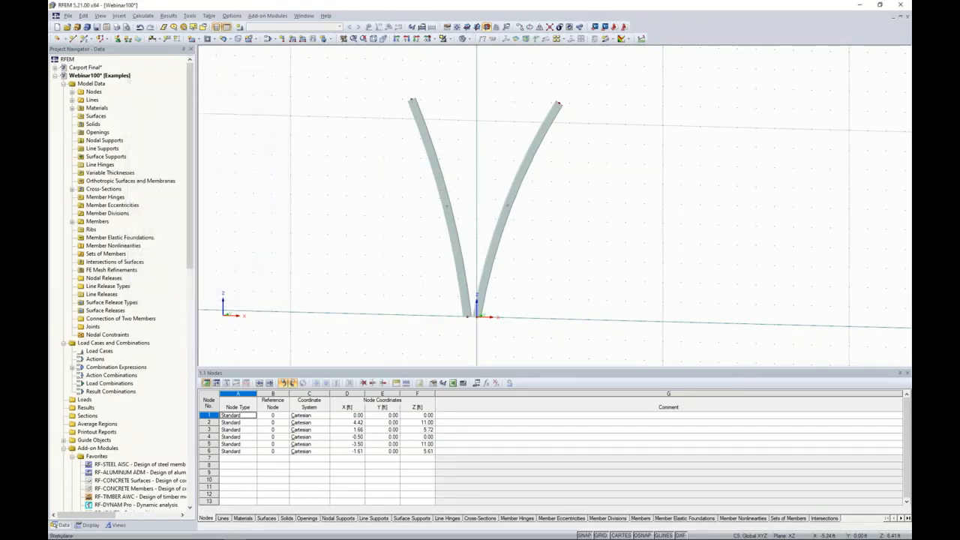
Divide the first curved member by distance, 5.5 ft from its start measured as a projection in Z
{"action": "middle_click_drag", "start_coordinate": [409, 234], "coordinate": [332, 207]}
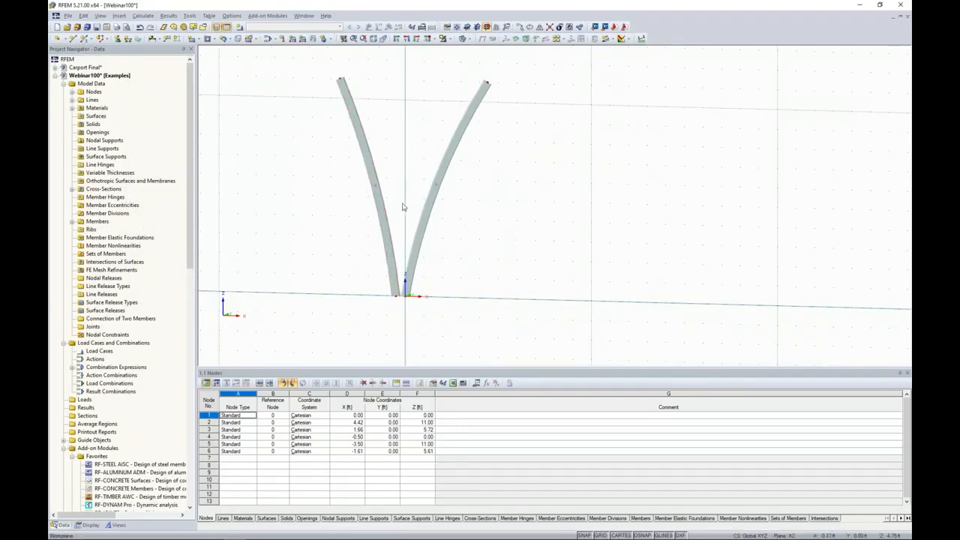
{"action": "left_click", "coordinate": [396, 227]}
{"action": "left_click", "coordinate": [421, 231]}
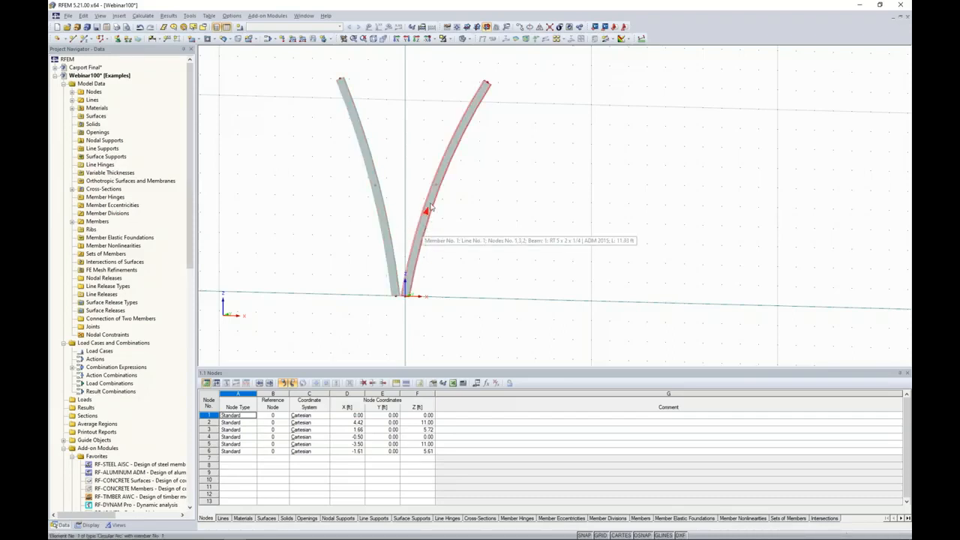
{"action": "right_click", "coordinate": [432, 204]}
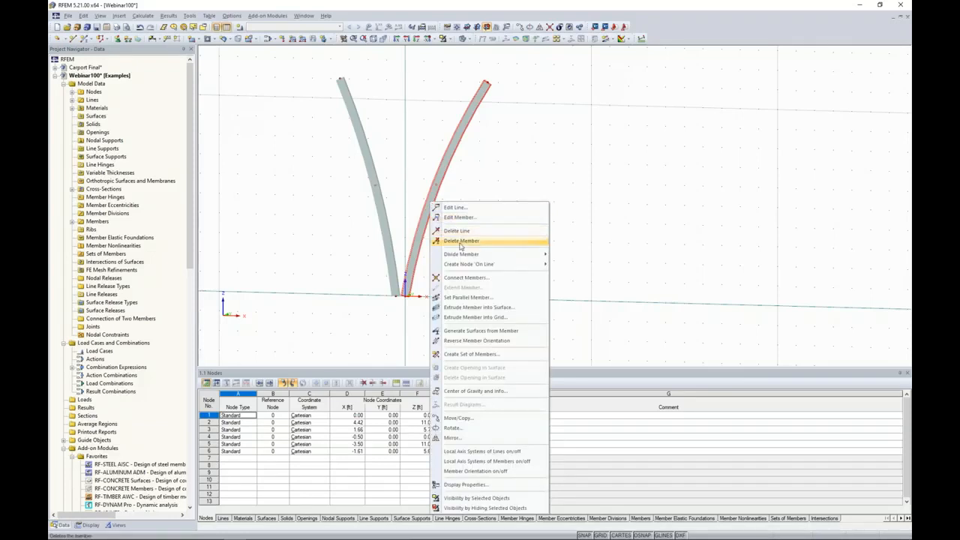
{"action": "mouse_move", "coordinate": [463, 256]}
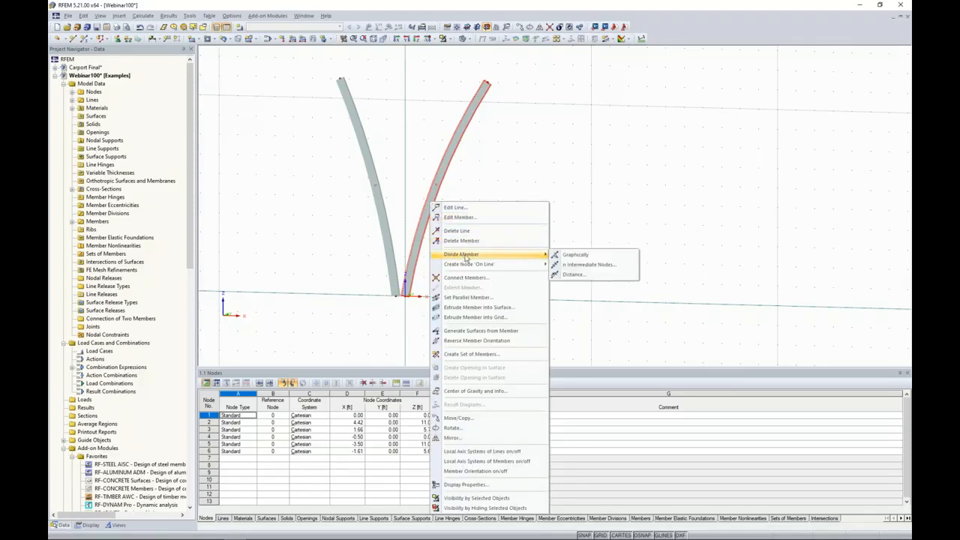
{"action": "left_click", "coordinate": [573, 275]}
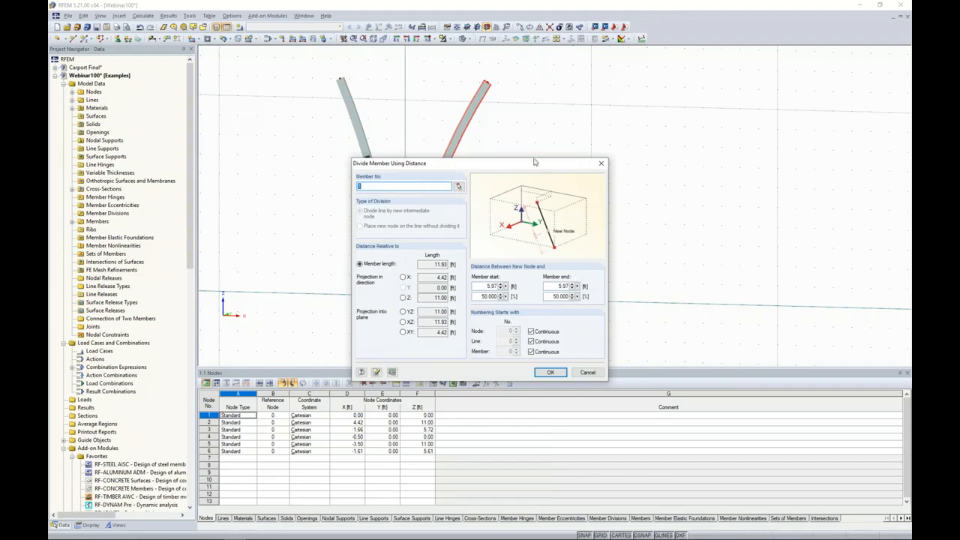
{"action": "mouse_move", "coordinate": [532, 160]}
{"action": "left_mouse_down"}
{"action": "mouse_move", "coordinate": [679, 136]}
{"action": "mouse_move", "coordinate": [692, 113]}
{"action": "left_mouse_up"}
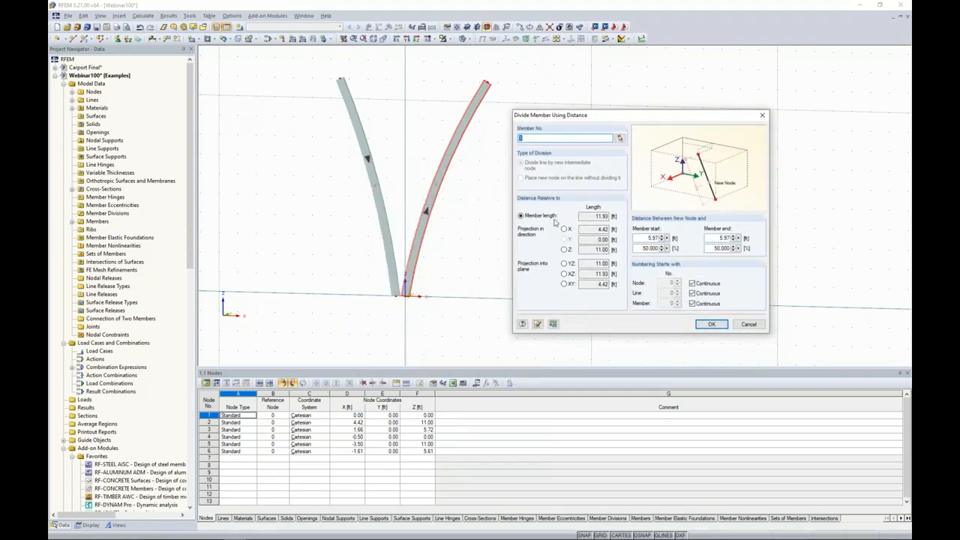
{"action": "left_click", "coordinate": [563, 249]}
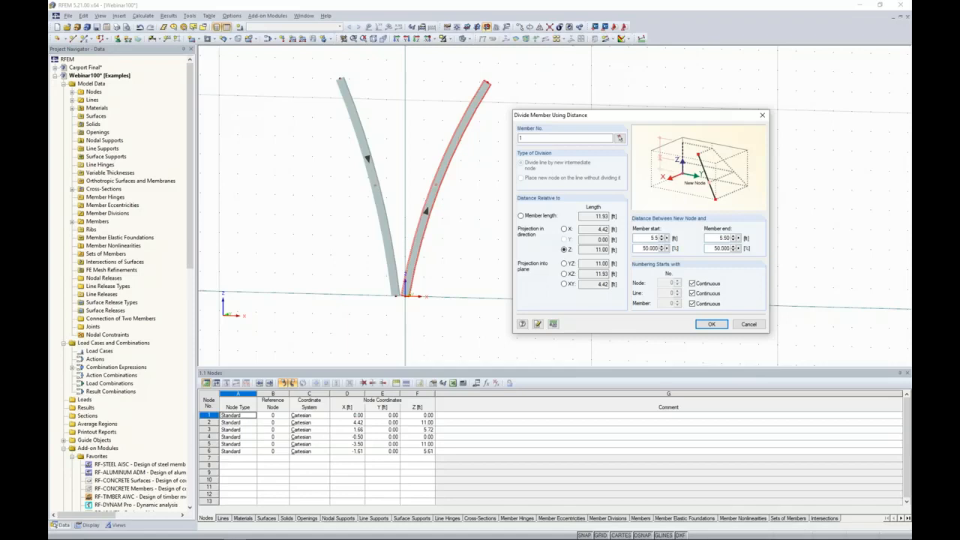
{"action": "left_click", "coordinate": [711, 324]}
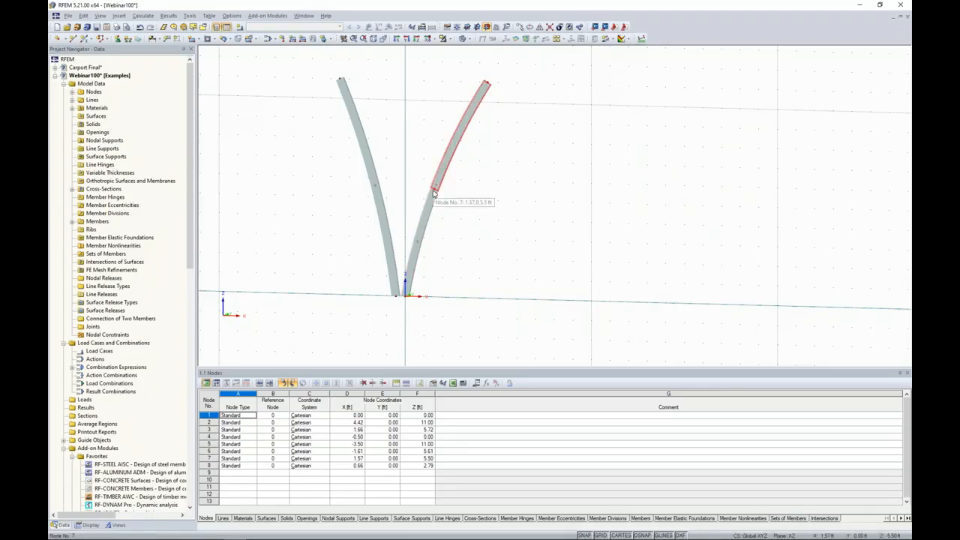
Divide the second curved member by distance, 4 ft from its end measured as a projection in Z
{"action": "right_click", "coordinate": [382, 216]}
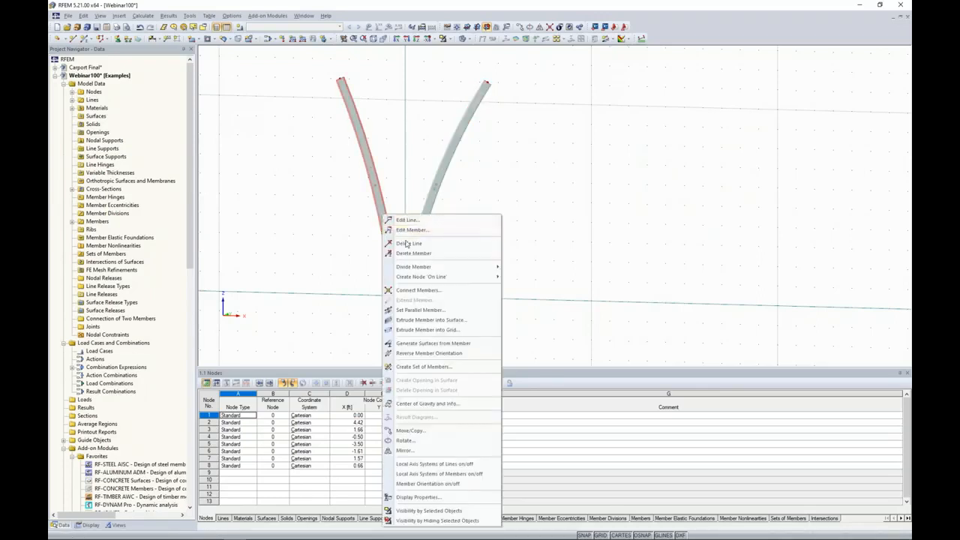
{"action": "mouse_move", "coordinate": [408, 279]}
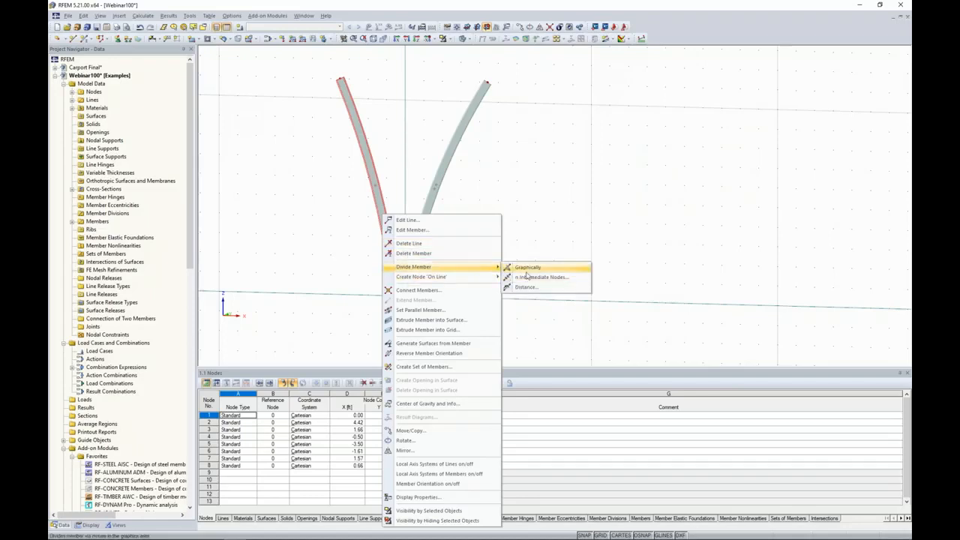
{"action": "left_click", "coordinate": [527, 287]}
{"action": "left_click_drag", "start_coordinate": [524, 161], "coordinate": [651, 134]}
{"action": "left_click", "coordinate": [527, 270]}
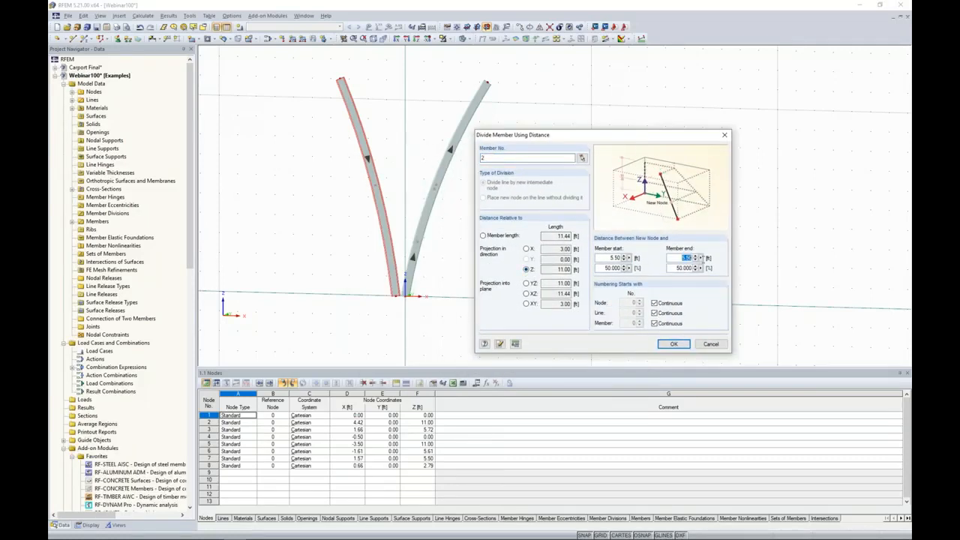
{"action": "type", "text": "4"}
{"action": "left_click", "coordinate": [672, 343]}
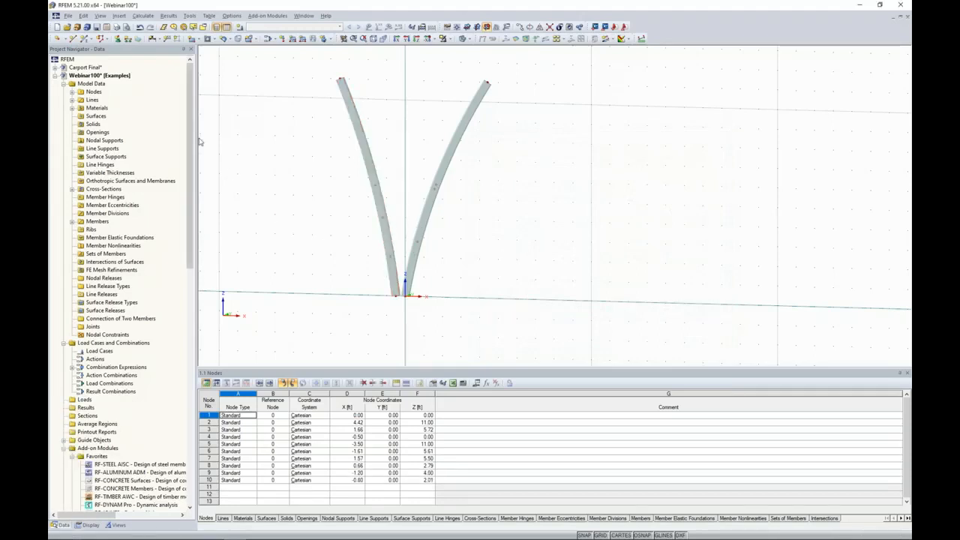
Connect the division nodes of the two curved members with a straight RT 5 x 2 x 1/4 beam
{"action": "left_click", "coordinate": [86, 39]}
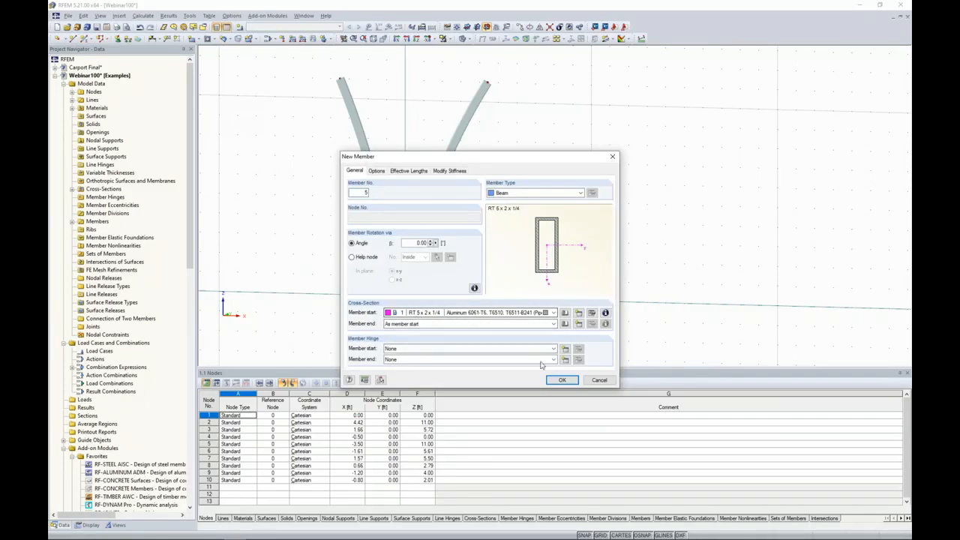
{"action": "left_click", "coordinate": [560, 380]}
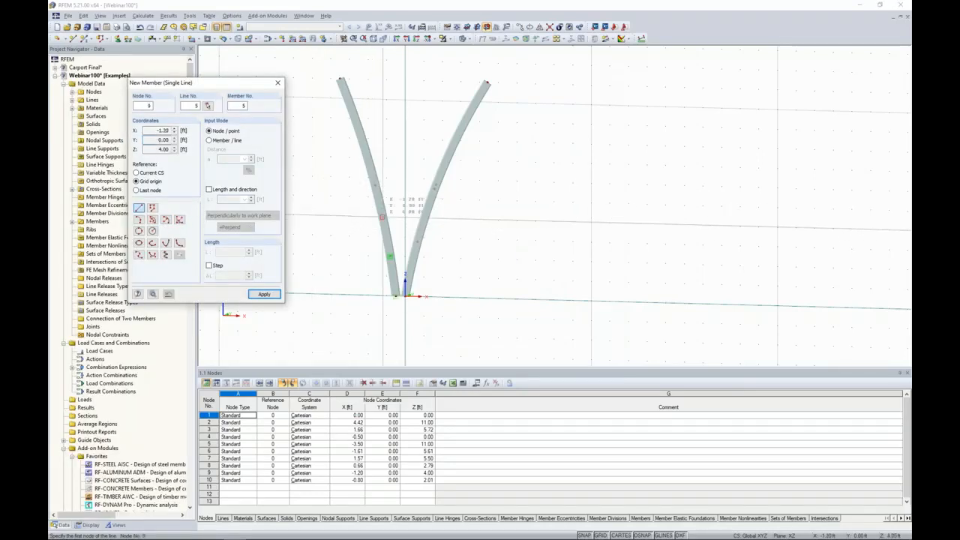
{"action": "left_click", "coordinate": [382, 217]}
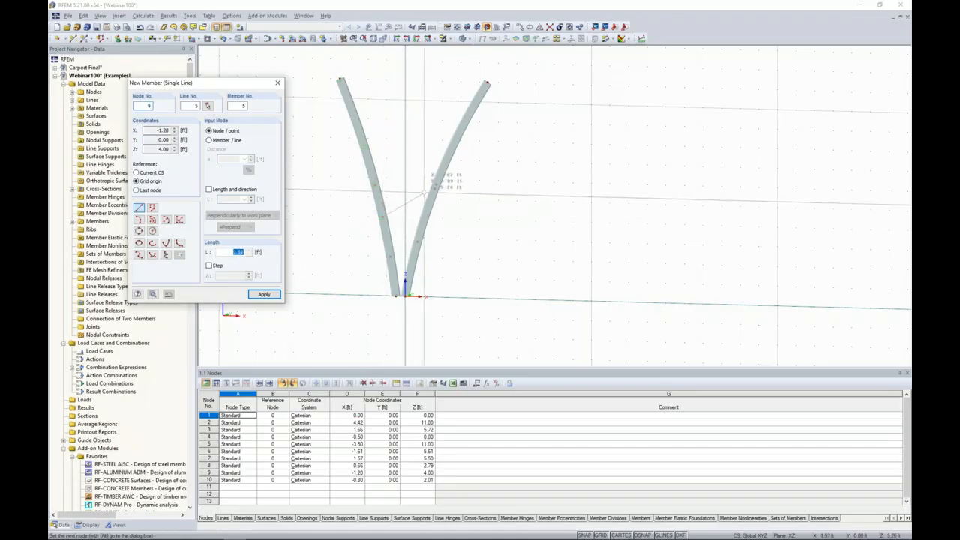
{"action": "left_click", "coordinate": [433, 188]}
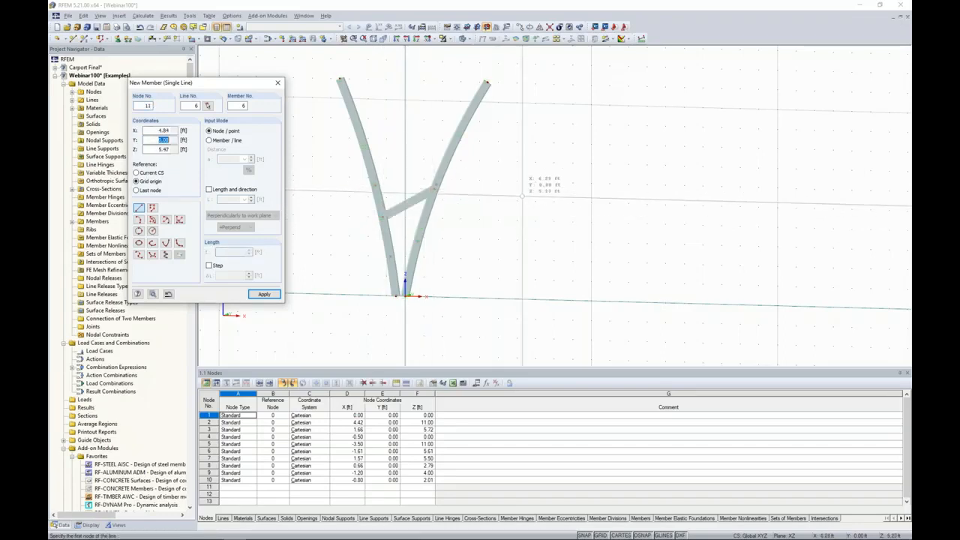
{"action": "key", "text": "Escape"}
Start a new beam member and import SECTION 2 from SHAPE-THIN as its start cross-section
{"action": "middle_click_drag", "start_coordinate": [503, 207], "coordinate": [573, 244], "text": "ctrl"}
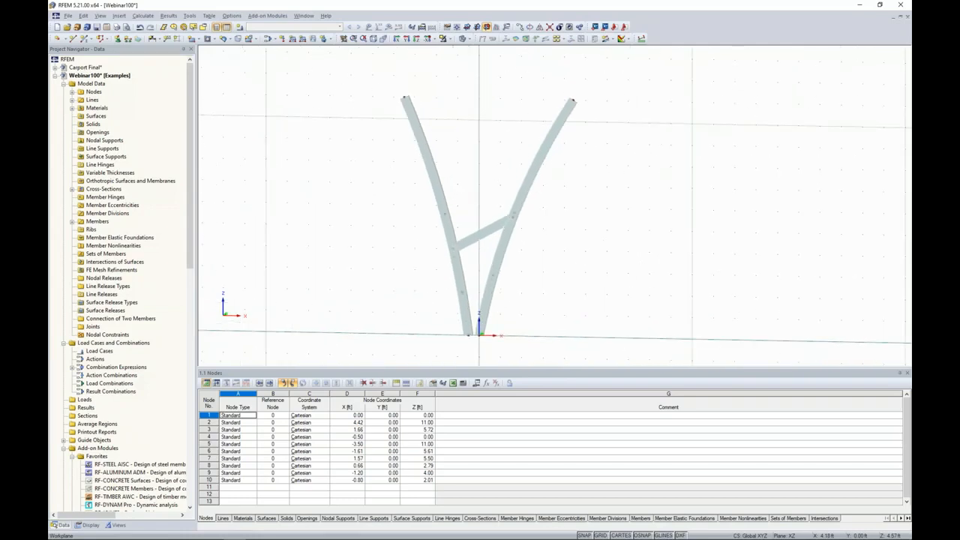
{"action": "middle_click_drag", "start_coordinate": [571, 240], "coordinate": [544, 234], "text": "ctrl"}
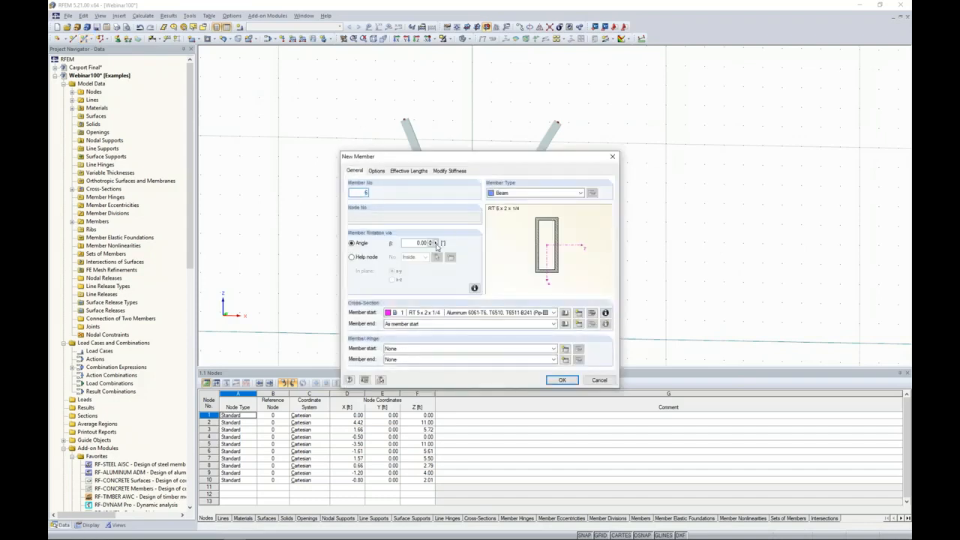
{"action": "left_click", "coordinate": [577, 313]}
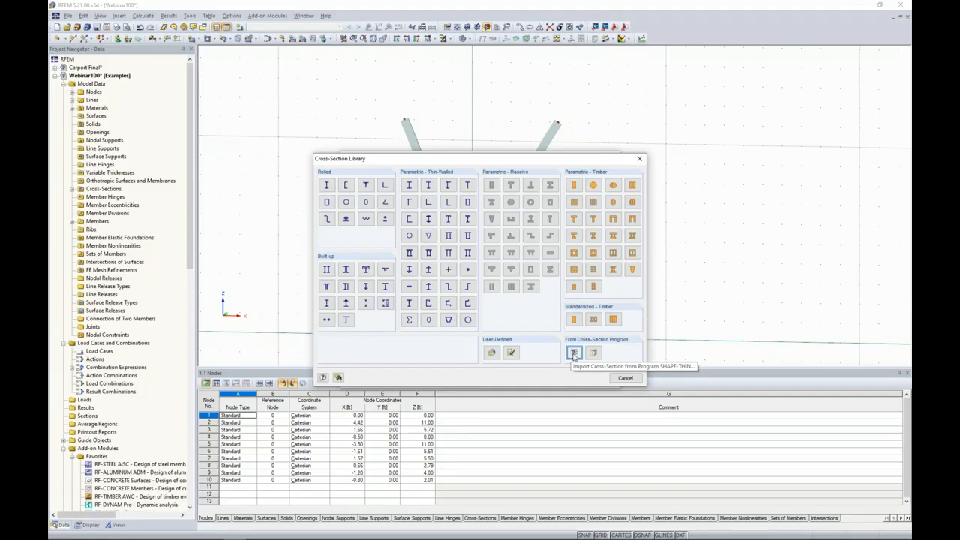
{"action": "left_click", "coordinate": [573, 352]}
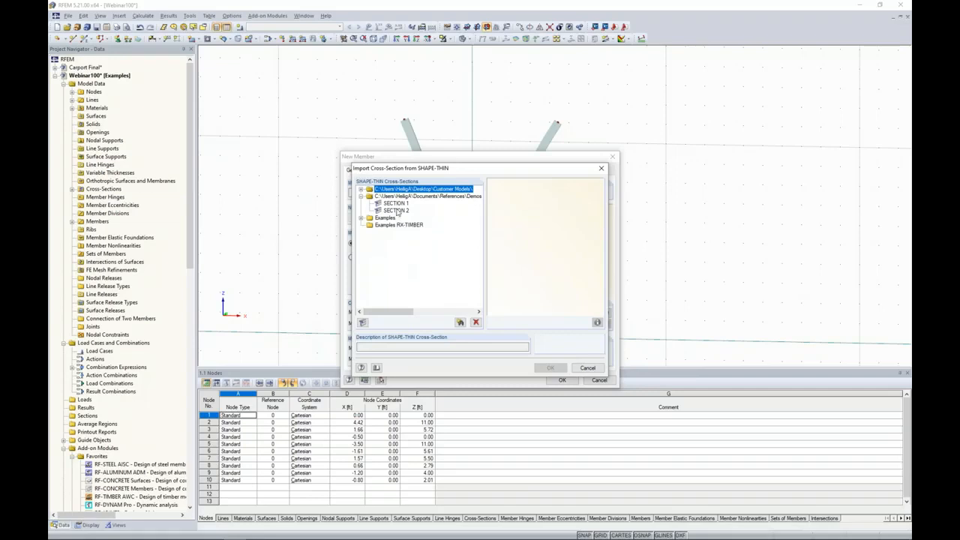
{"action": "left_click", "coordinate": [396, 210]}
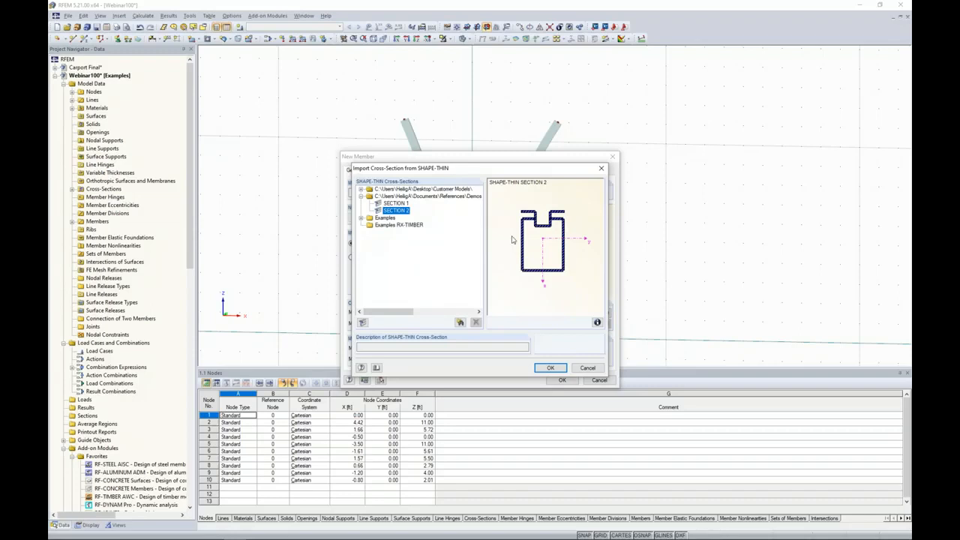
{"action": "left_click", "coordinate": [361, 219]}
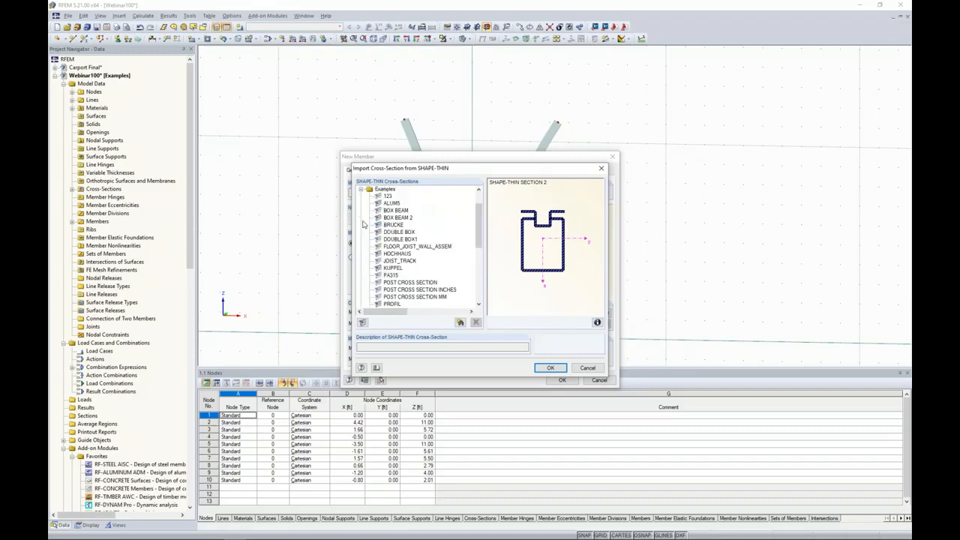
{"action": "left_click", "coordinate": [389, 211]}
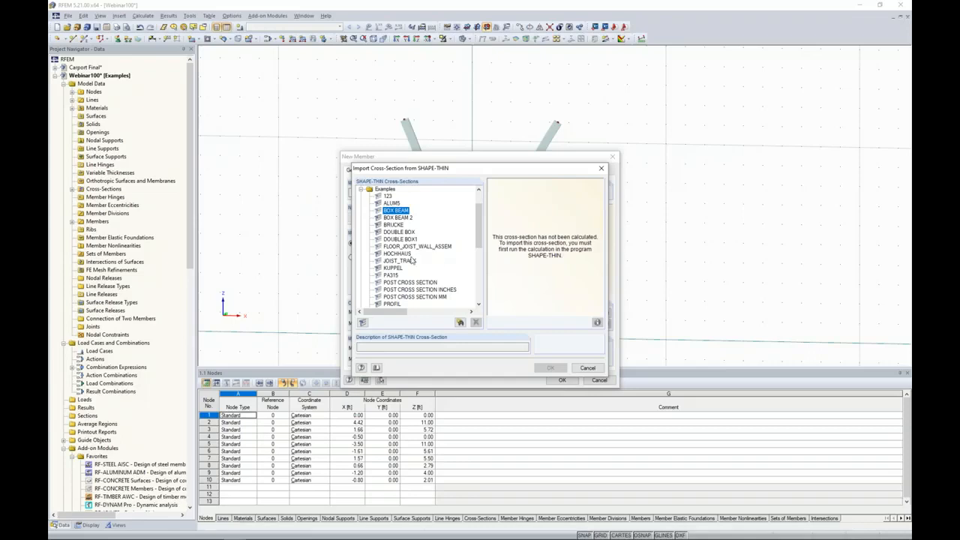
{"action": "scroll", "coordinate": [408, 257], "scroll_direction": "up", "scroll_amount": 2}
{"action": "left_click", "coordinate": [404, 213]}
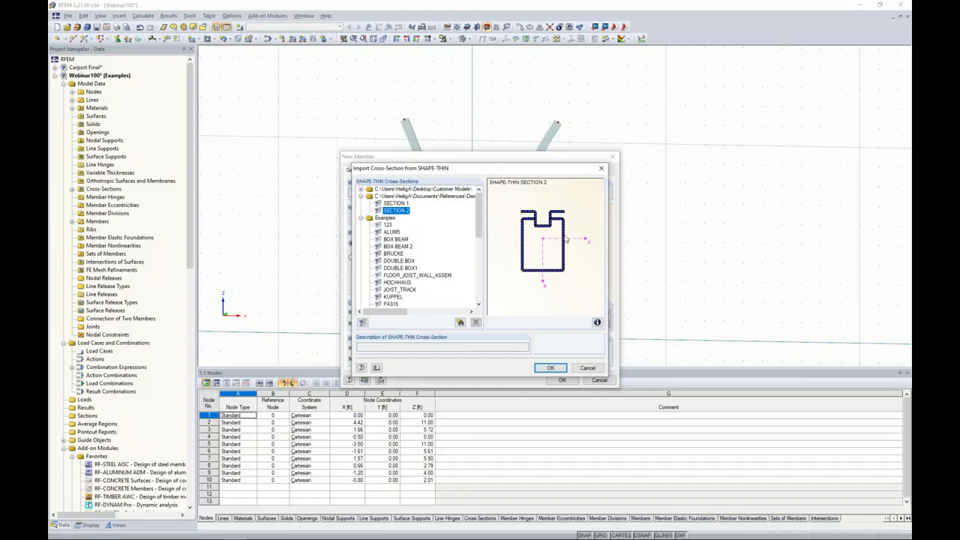
{"action": "left_click", "coordinate": [548, 368]}
{"action": "left_click", "coordinate": [449, 288]}
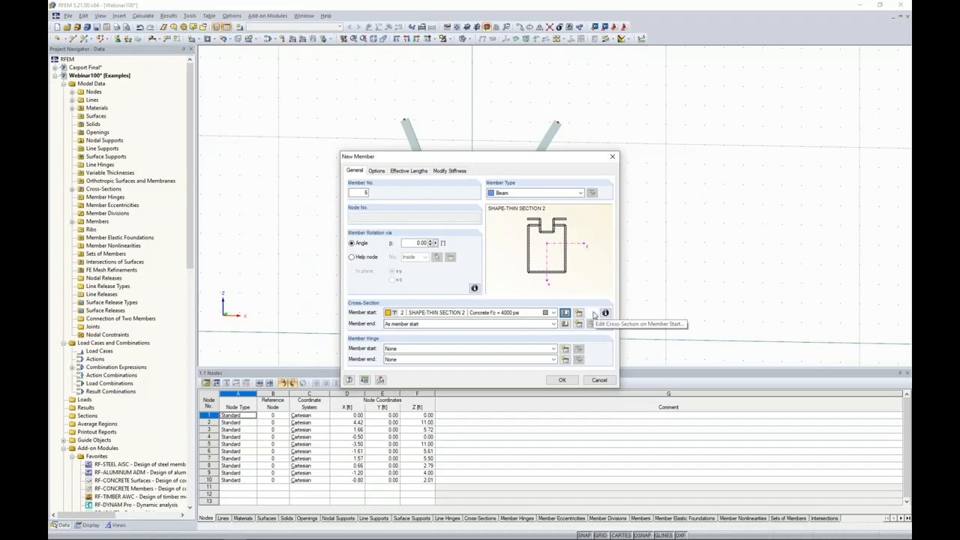
Assign the Aluminum 6061-T6, T6510, T6511-B241 (ADM 2015) material to SECTION 2 and accept the new member's settings
{"action": "left_click", "coordinate": [565, 313]}
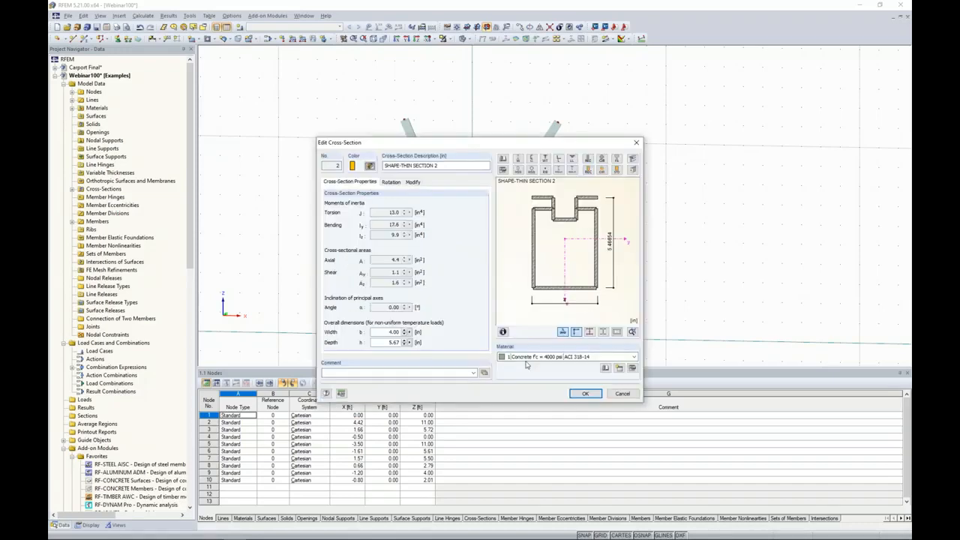
{"action": "left_click", "coordinate": [528, 357]}
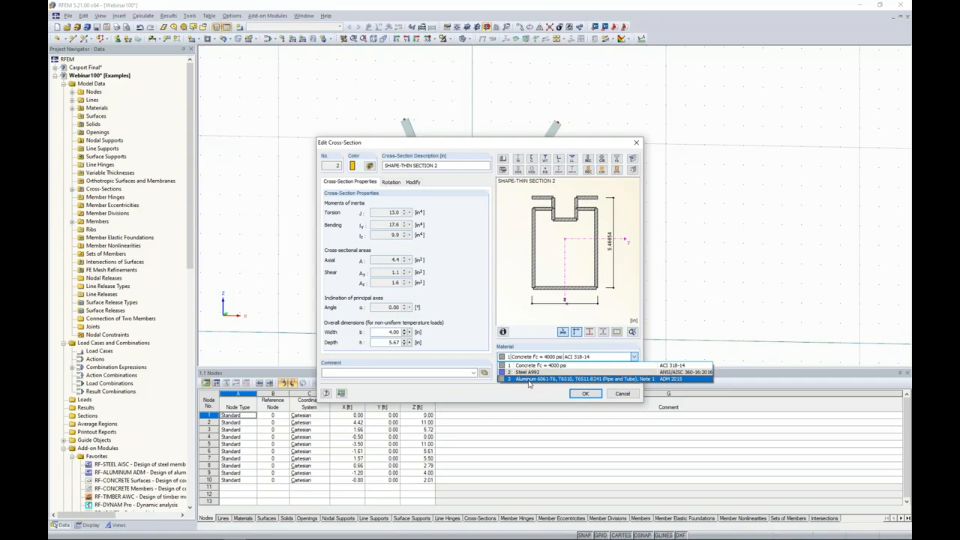
{"action": "left_click", "coordinate": [528, 380]}
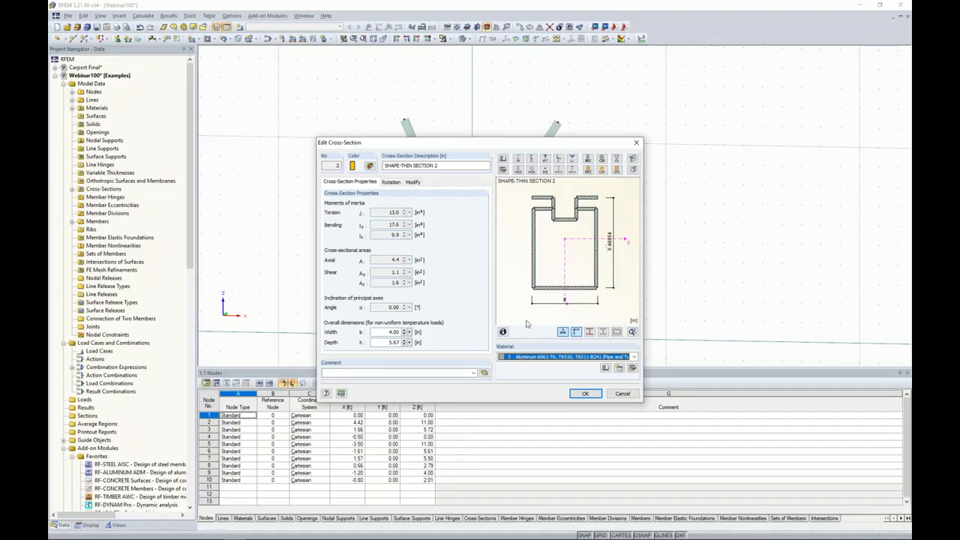
{"action": "left_click", "coordinate": [584, 394]}
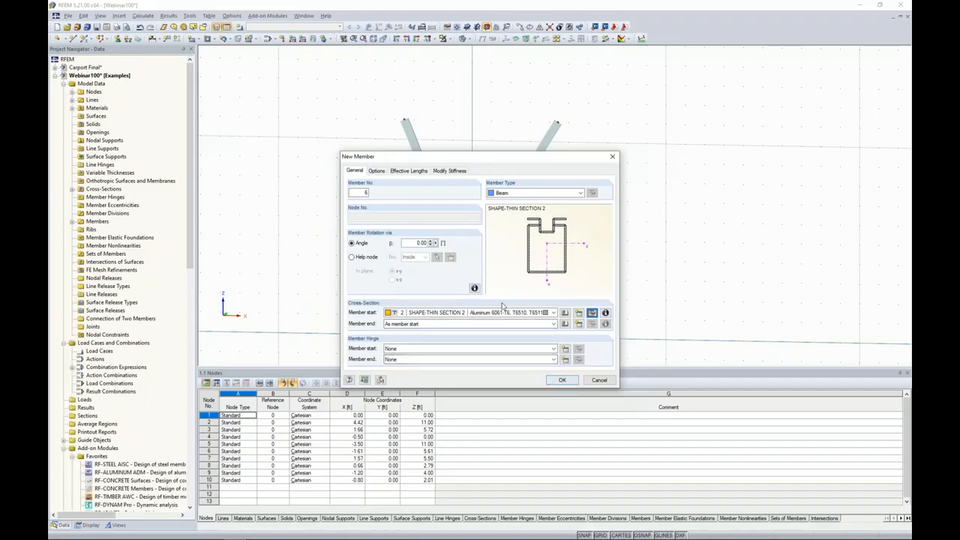
{"action": "left_click", "coordinate": [555, 381]}
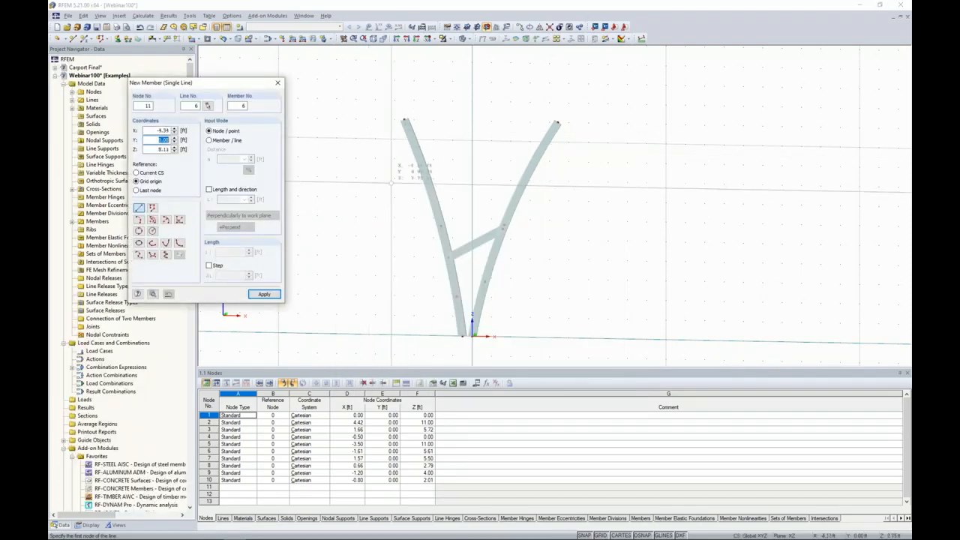
Set the work plane origin to the top node of the left curved member
{"action": "middle_click_drag", "start_coordinate": [390, 194], "coordinate": [442, 216]}
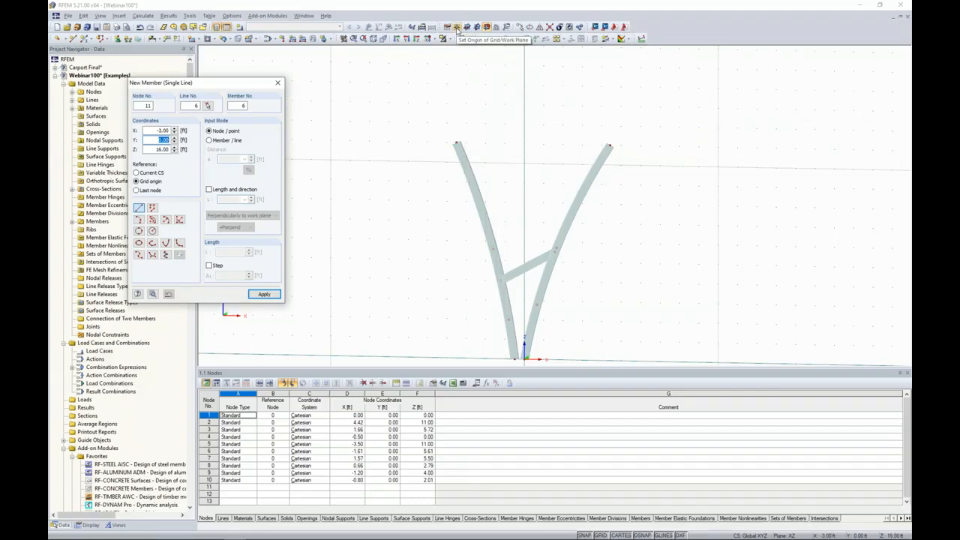
{"action": "left_click", "coordinate": [456, 28]}
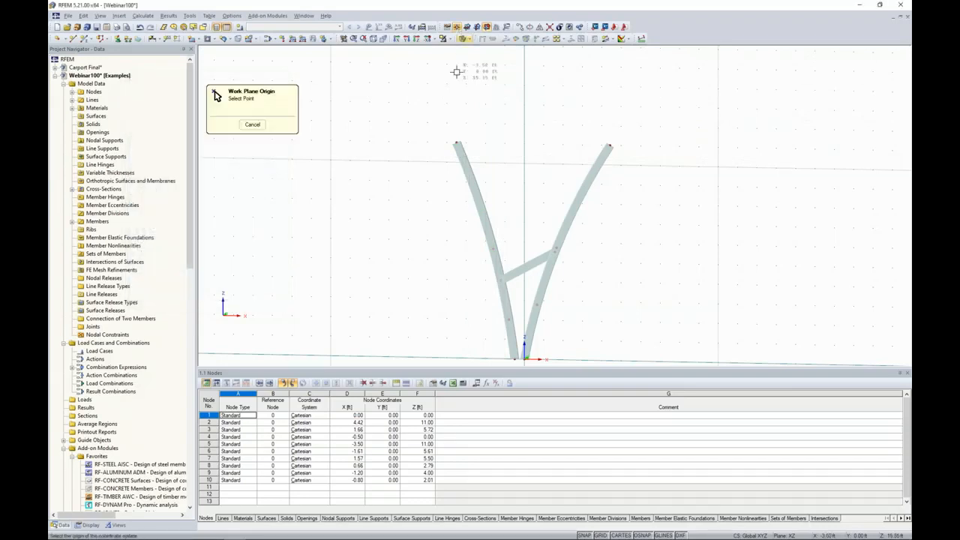
{"action": "left_click", "coordinate": [454, 142]}
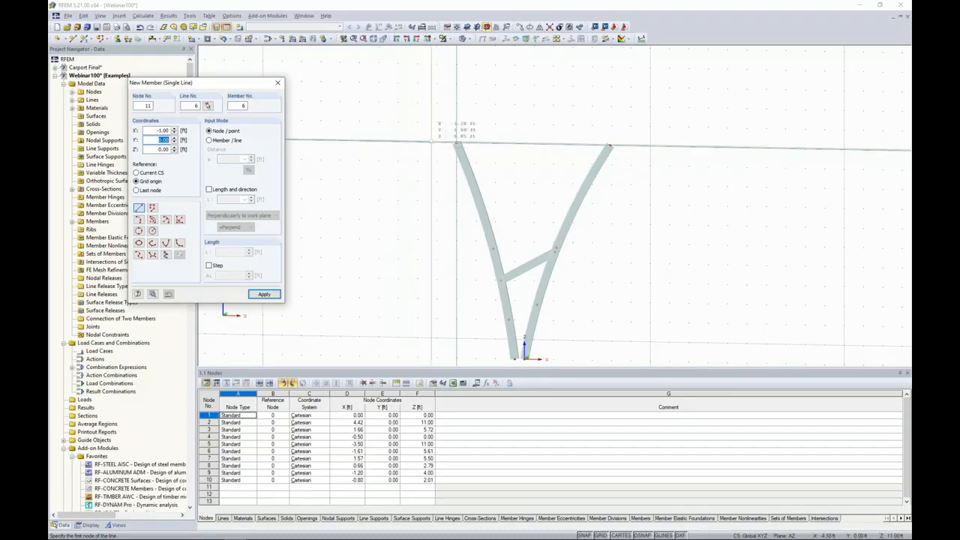
Draw the SECTION 2 beam across the tops of both curved members, from X -7.5 ft to X 7.5 ft
{"action": "left_click", "coordinate": [379, 139]}
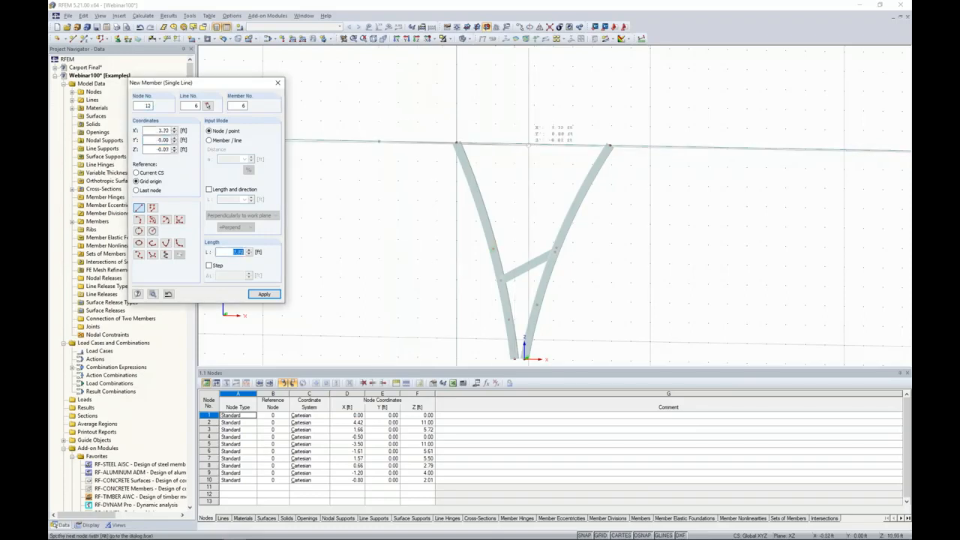
{"action": "left_click", "coordinate": [670, 145]}
{"action": "key", "text": "Escape"}
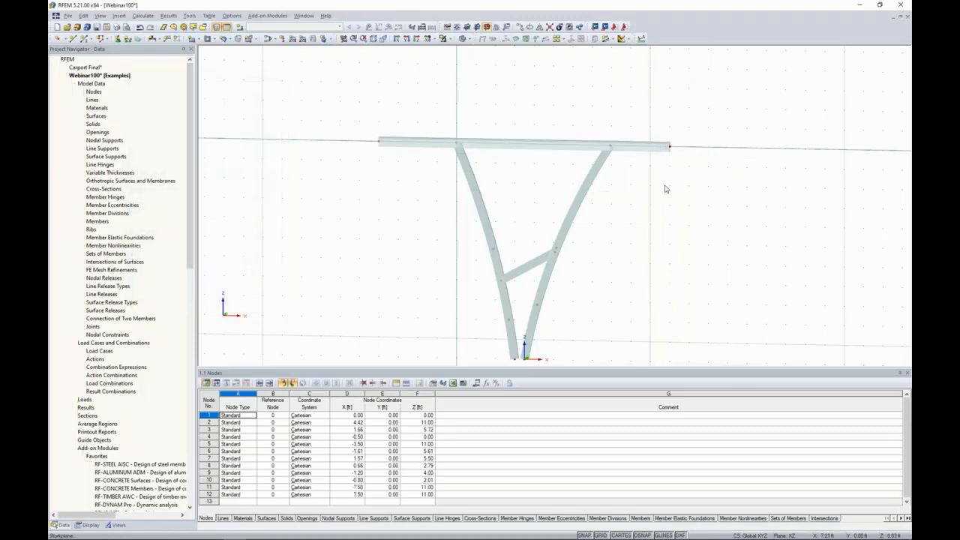
Hide the grid and inspect the imported section's shape and orientation at the end of the top beam
{"action": "scroll", "coordinate": [664, 188], "scroll_direction": "up", "scroll_amount": 1}
{"action": "middle_click_drag", "start_coordinate": [633, 188], "coordinate": [572, 193], "text": "ctrl"}
{"action": "scroll", "coordinate": [579, 206], "scroll_direction": "down", "scroll_amount": 1}
{"action": "left_click", "coordinate": [600, 535]}
{"action": "middle_click_drag", "start_coordinate": [645, 199], "coordinate": [590, 178], "text": "ctrl"}
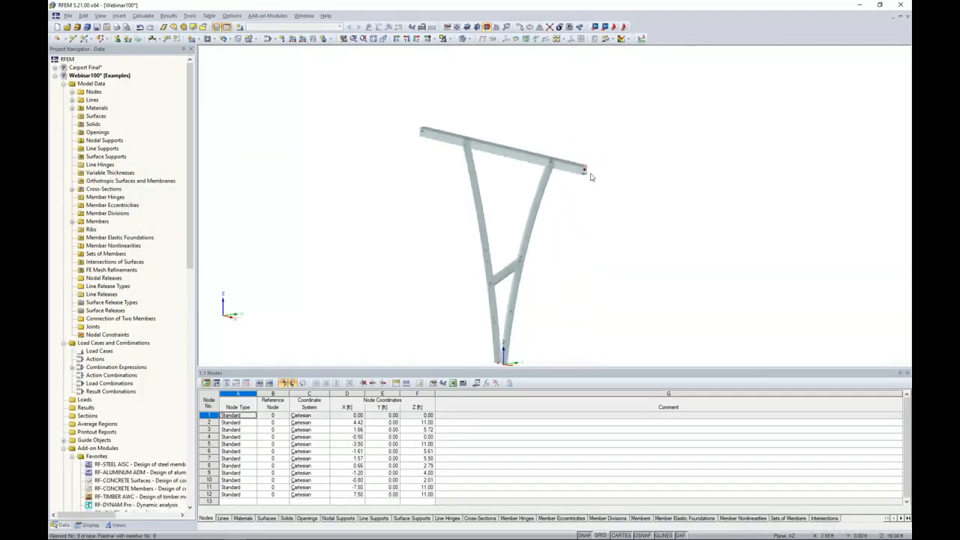
{"action": "scroll", "coordinate": [588, 174], "scroll_direction": "up", "scroll_amount": 2}
{"action": "scroll", "coordinate": [588, 174], "scroll_direction": "up", "scroll_amount": 1}
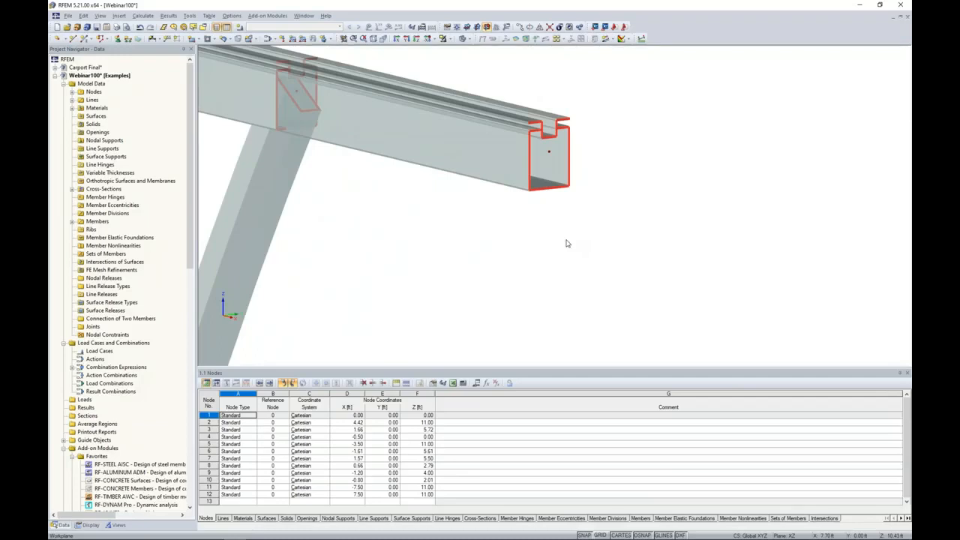
{"action": "scroll", "coordinate": [570, 240], "scroll_direction": "down", "scroll_amount": 5}
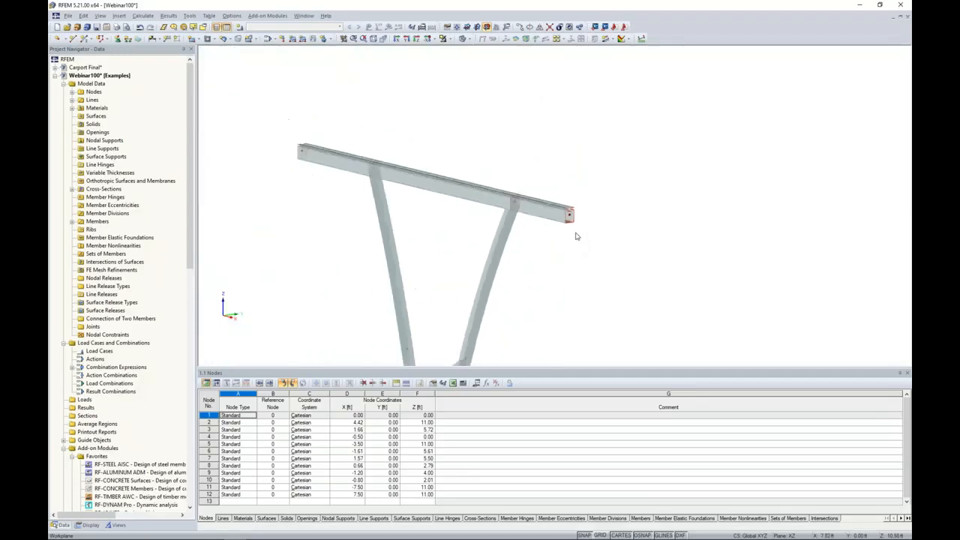
{"action": "middle_click_drag", "start_coordinate": [566, 255], "coordinate": [559, 167], "text": "ctrl"}
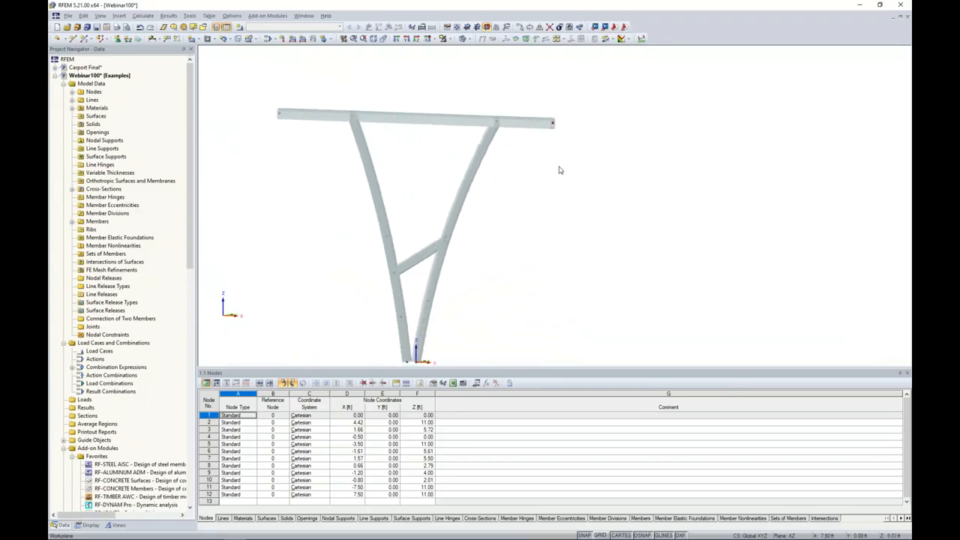
{"action": "scroll", "coordinate": [559, 169], "scroll_direction": "down", "scroll_amount": 2}
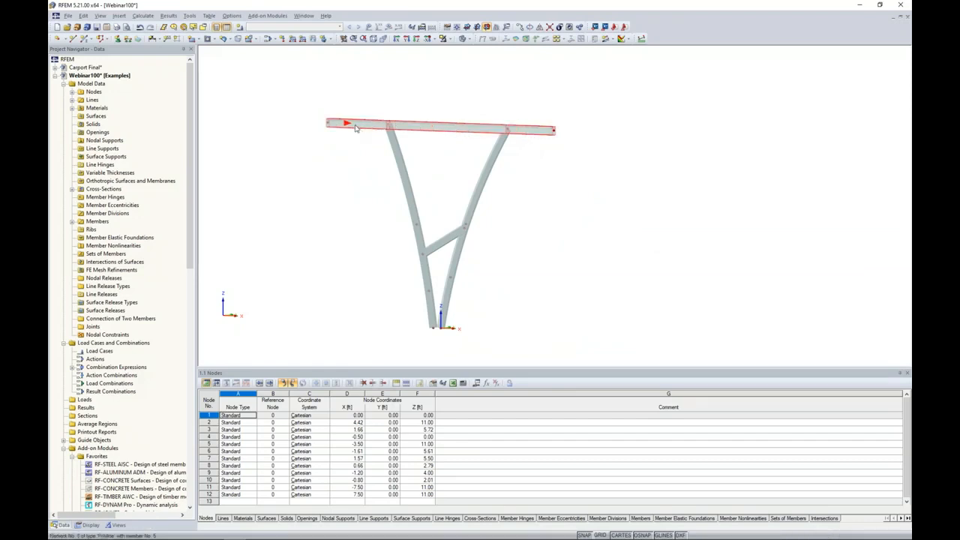
Set up 6 copies of all frame members, the right curved member's top node and the beam's left end node, spaced 4.5 ft in Y
{"action": "left_click", "coordinate": [401, 166], "text": "ctrl"}
{"action": "left_click", "coordinate": [480, 181], "text": "ctrl"}
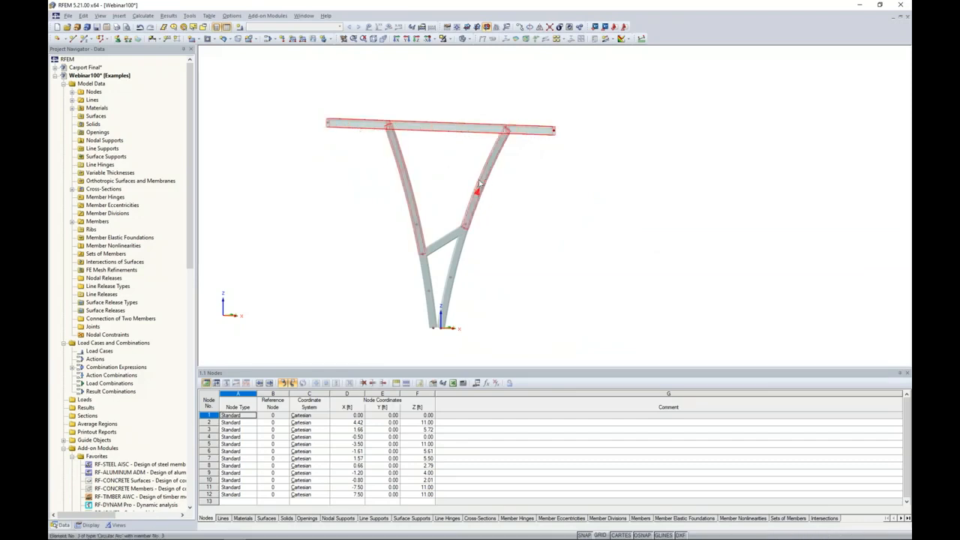
{"action": "left_click", "coordinate": [442, 243], "text": "ctrl"}
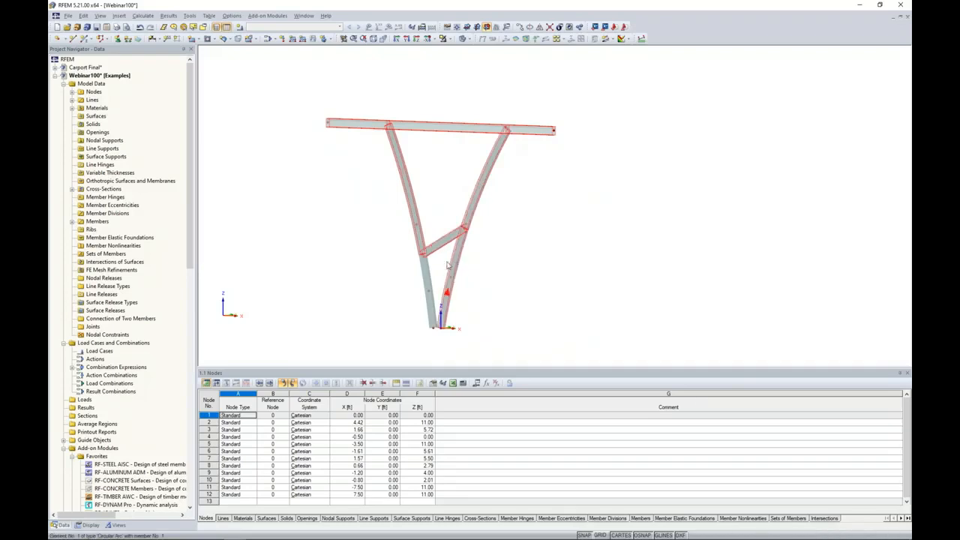
{"action": "left_click", "coordinate": [429, 279], "text": "ctrl"}
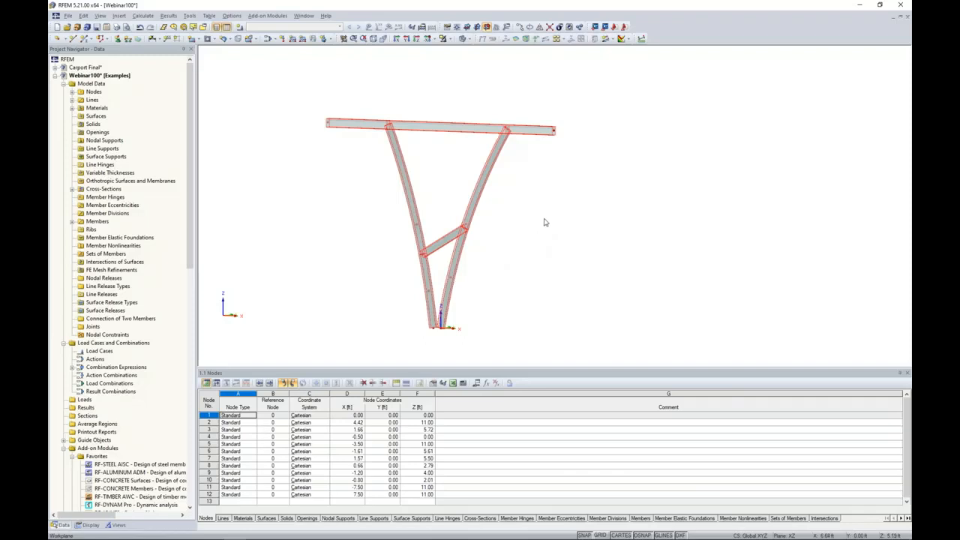
{"action": "left_click", "coordinate": [507, 132]}
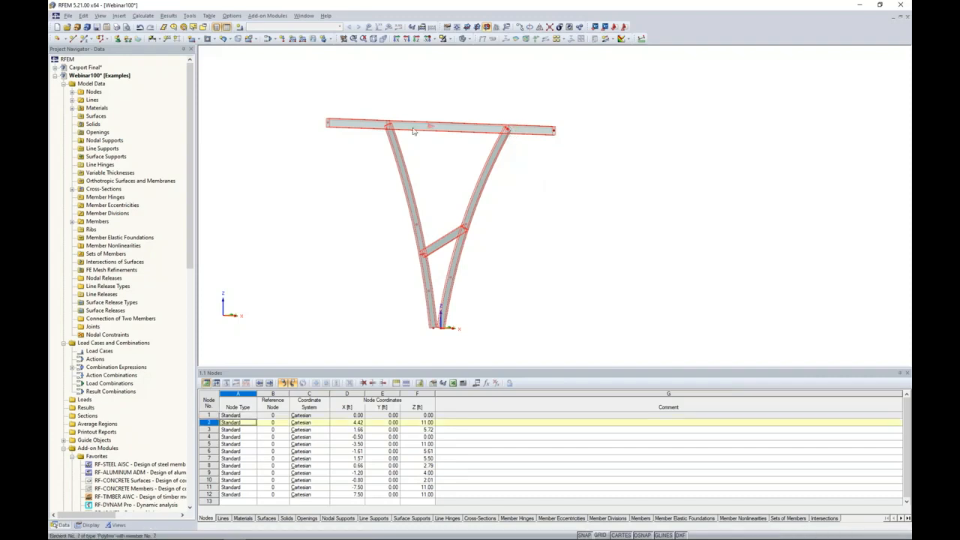
{"action": "left_click", "coordinate": [328, 124], "text": "ctrl"}
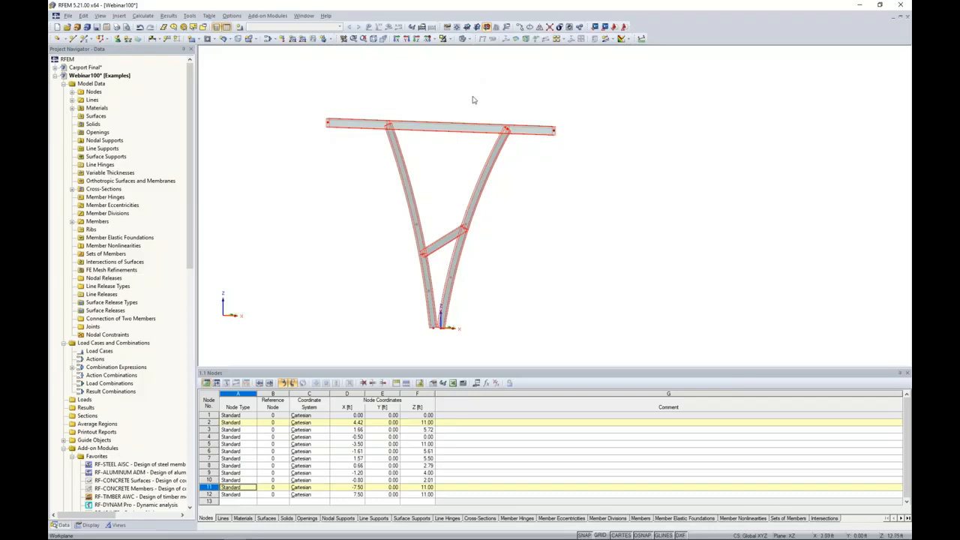
{"action": "scroll", "coordinate": [472, 97], "scroll_direction": "down", "scroll_amount": 2}
{"action": "middle_click_drag", "start_coordinate": [471, 97], "coordinate": [478, 118]}
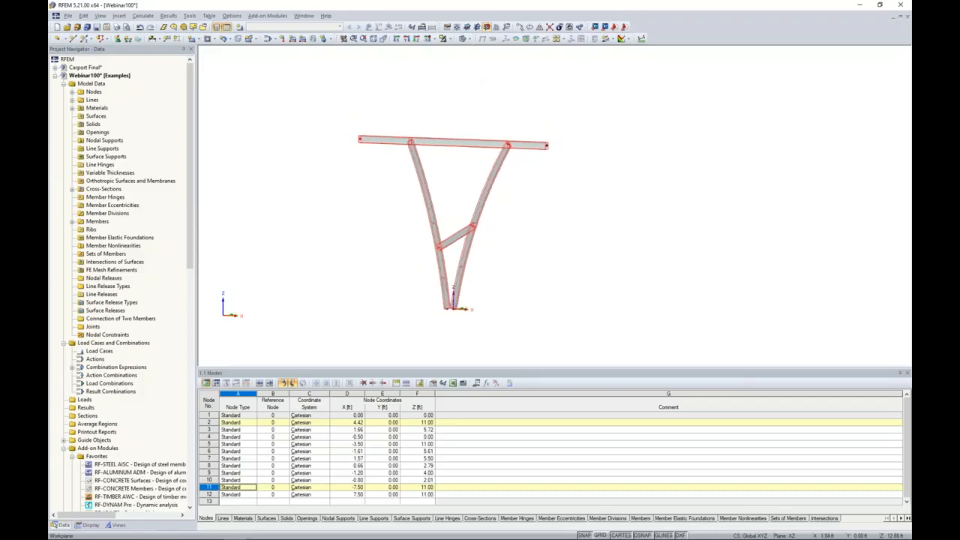
{"action": "left_click", "coordinate": [519, 27]}
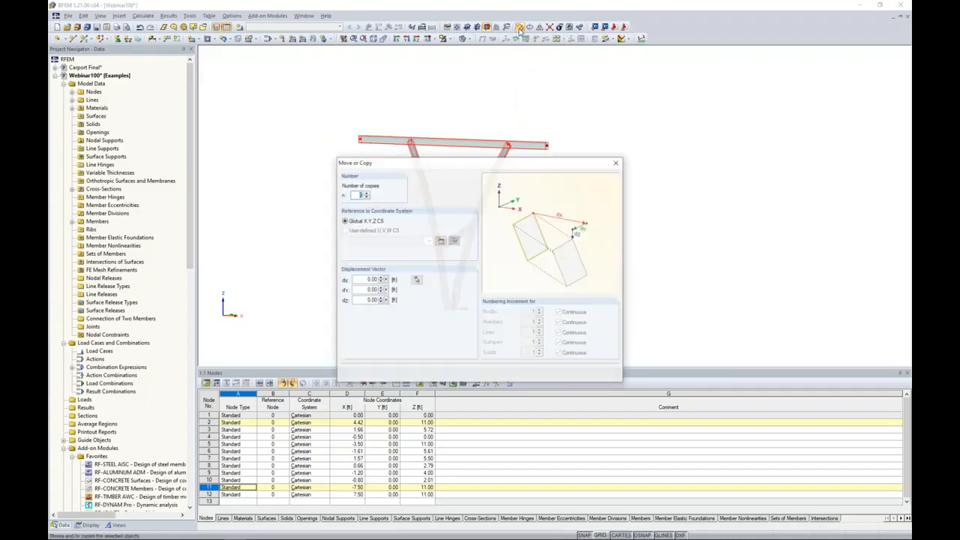
{"action": "left_click_drag", "start_coordinate": [471, 163], "coordinate": [577, 98]}
{"action": "type", "text": "6"}
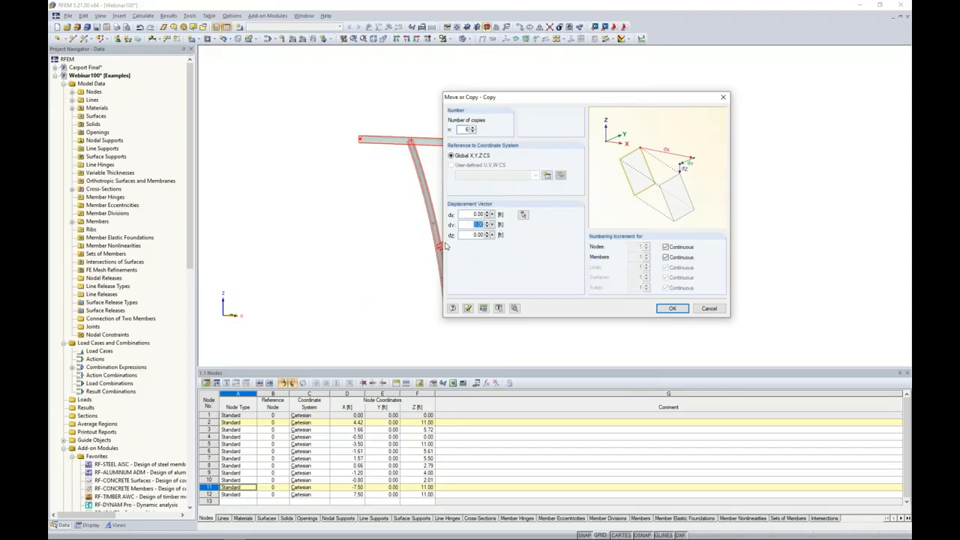
{"action": "type", "text": "4.5"}
Enable creating new lines and new members between the selected nodes and their copies in the copy's detail settings
{"action": "left_click", "coordinate": [515, 308]}
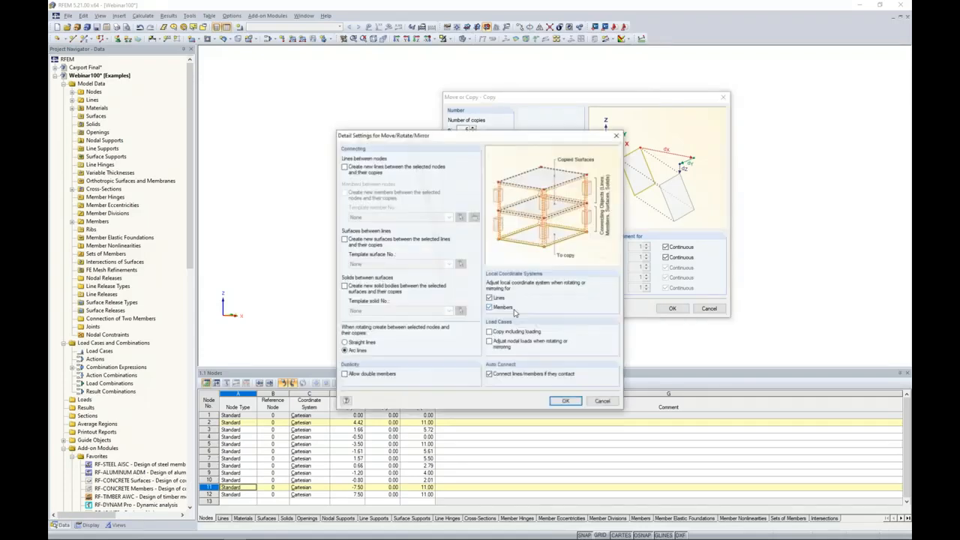
{"action": "left_click_drag", "start_coordinate": [497, 138], "coordinate": [599, 131]}
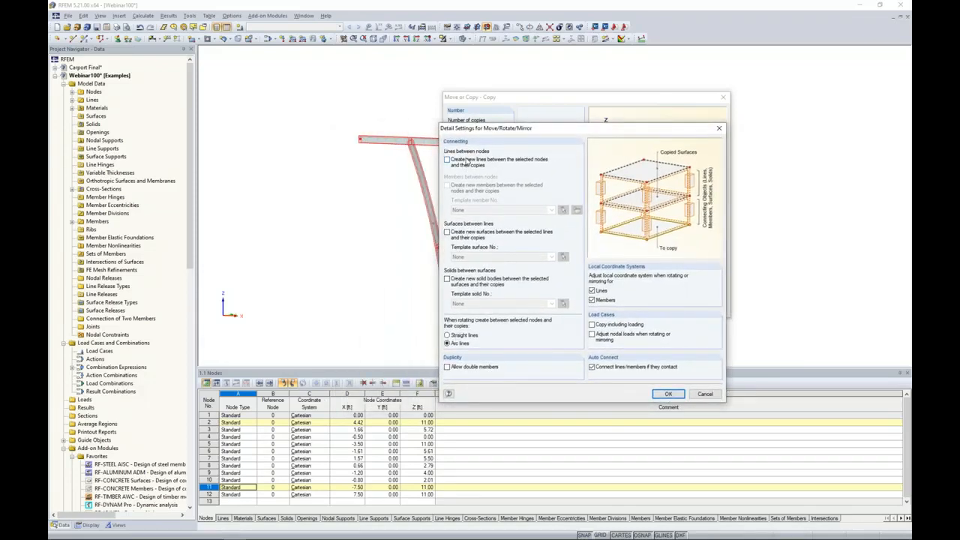
{"action": "left_click", "coordinate": [447, 159]}
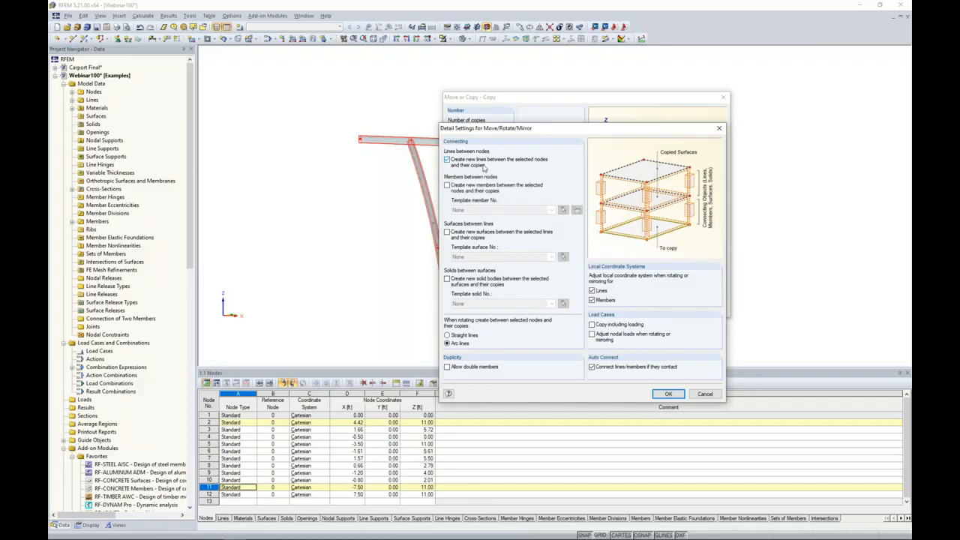
{"action": "left_click", "coordinate": [447, 186]}
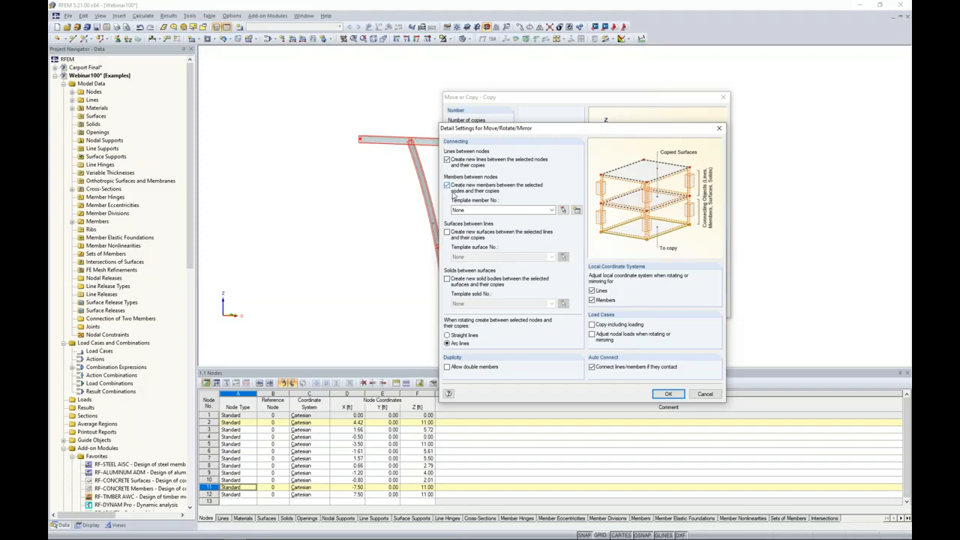
Define the connecting template member as a beam with section RT 3 x 3 x 0.125 from ADM 2015 in Aluminum 6061-T6
{"action": "left_click", "coordinate": [576, 210]}
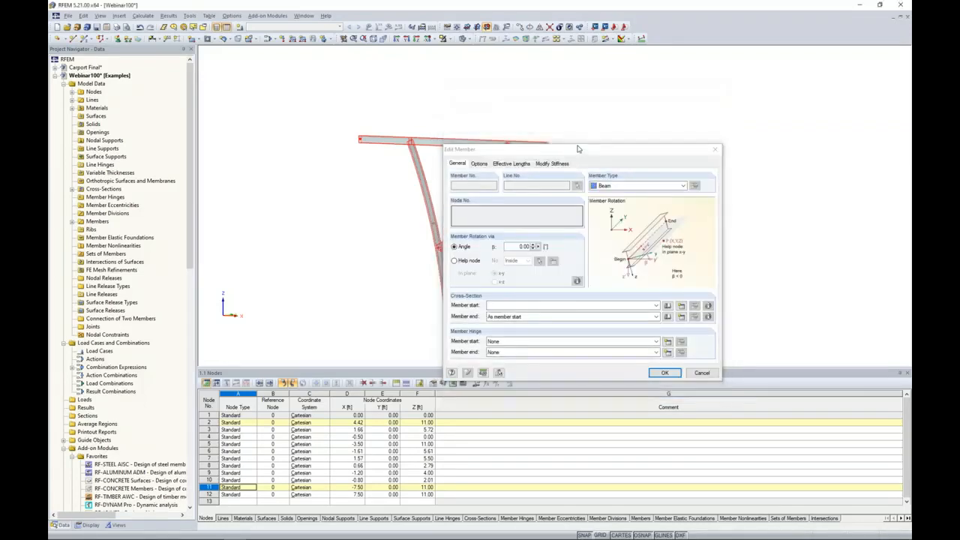
{"action": "left_click_drag", "start_coordinate": [526, 145], "coordinate": [474, 133]}
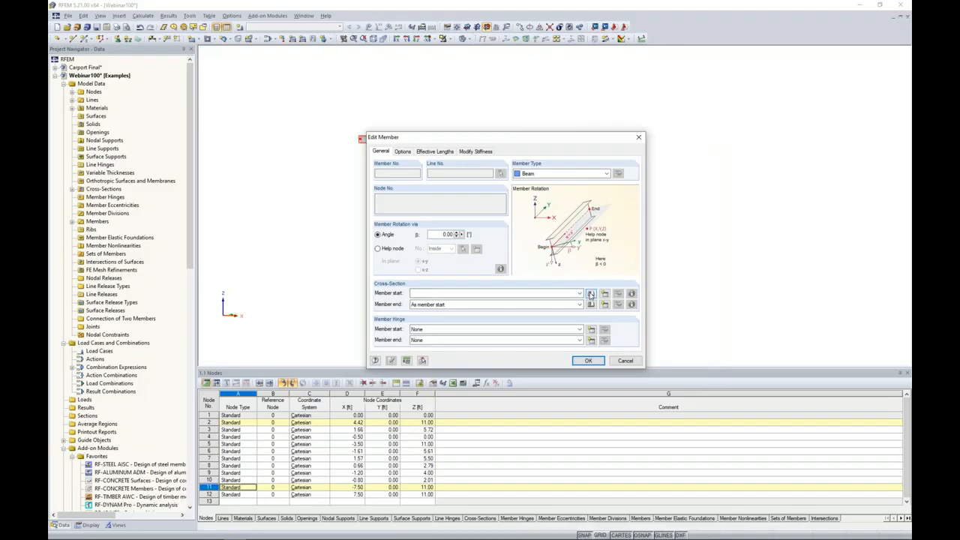
{"action": "left_click", "coordinate": [589, 293]}
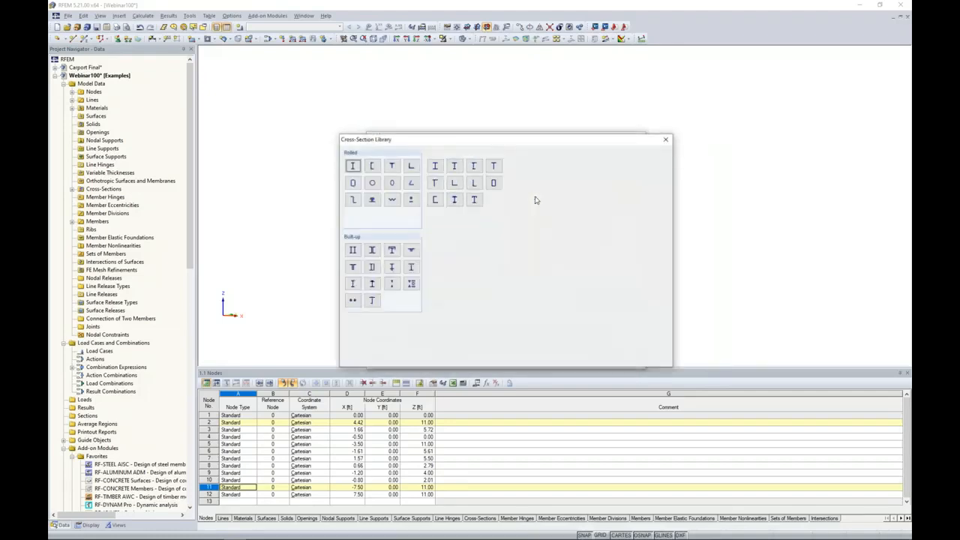
{"action": "left_click", "coordinate": [353, 183]}
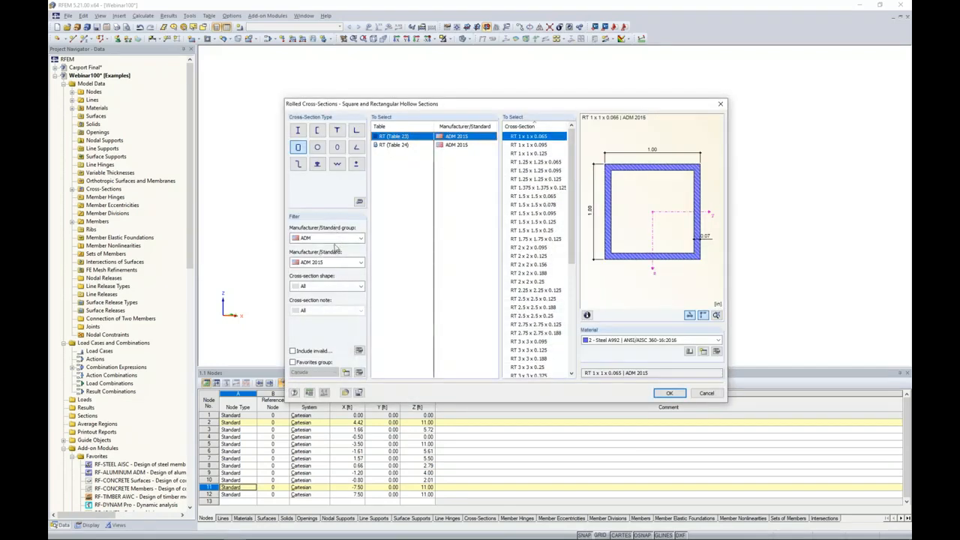
{"action": "left_click_drag", "start_coordinate": [573, 209], "coordinate": [564, 252]}
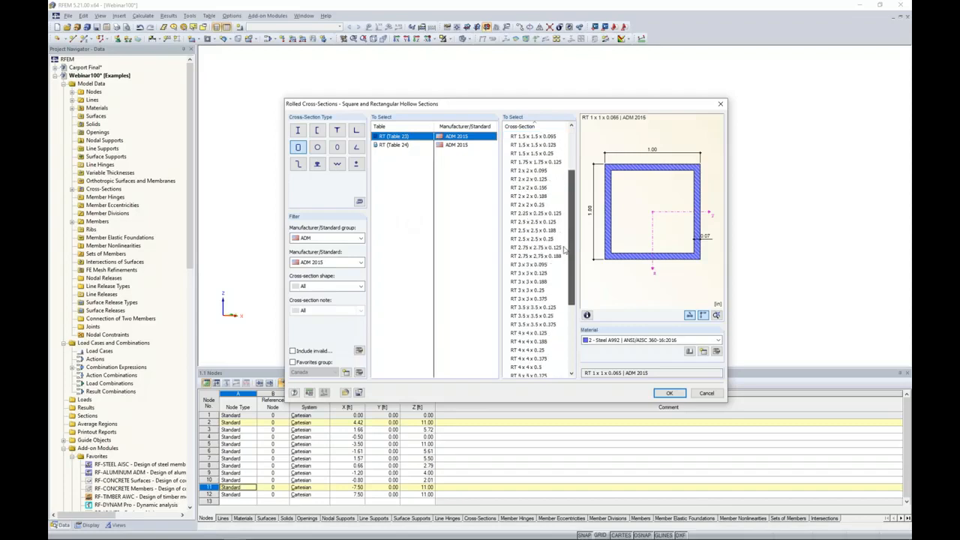
{"action": "left_click", "coordinate": [531, 274]}
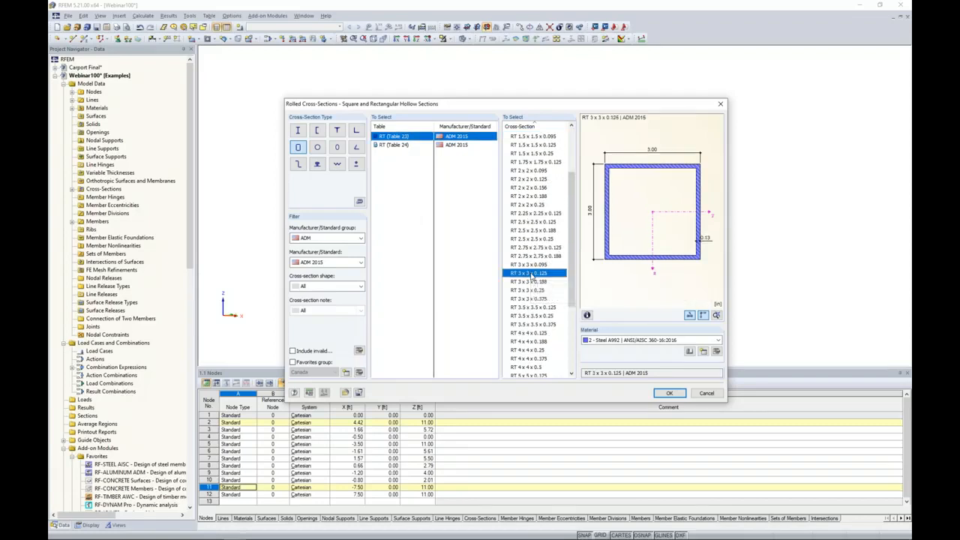
{"action": "left_click", "coordinate": [618, 341]}
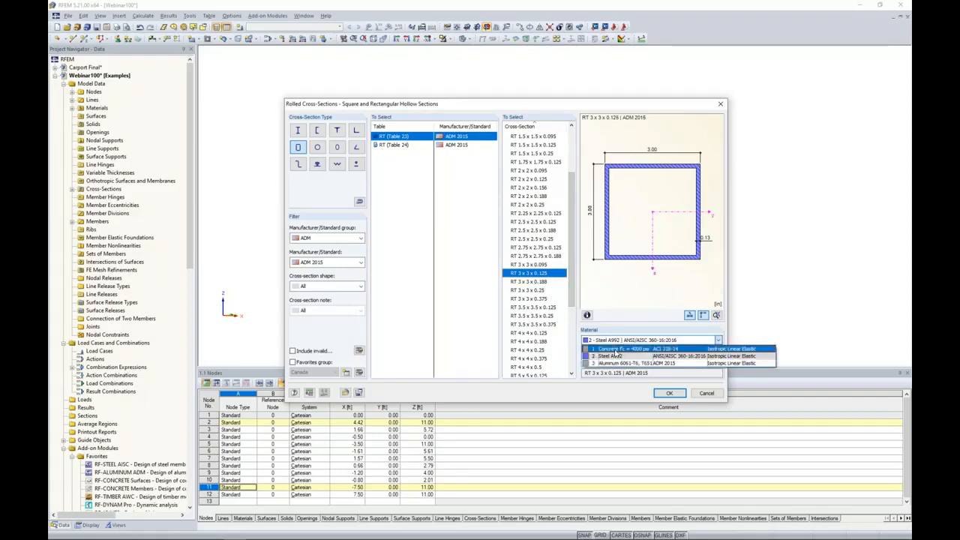
{"action": "left_click", "coordinate": [616, 365]}
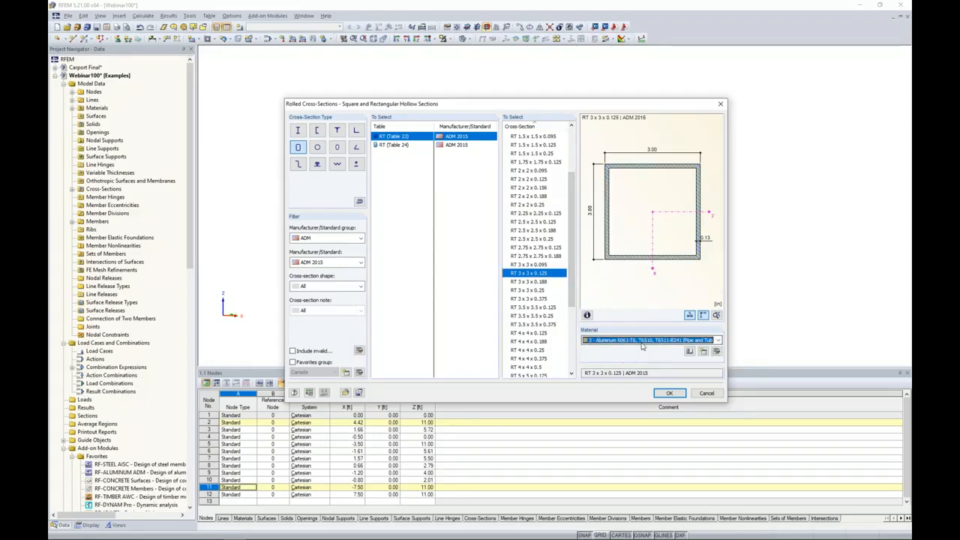
{"action": "left_click", "coordinate": [669, 393]}
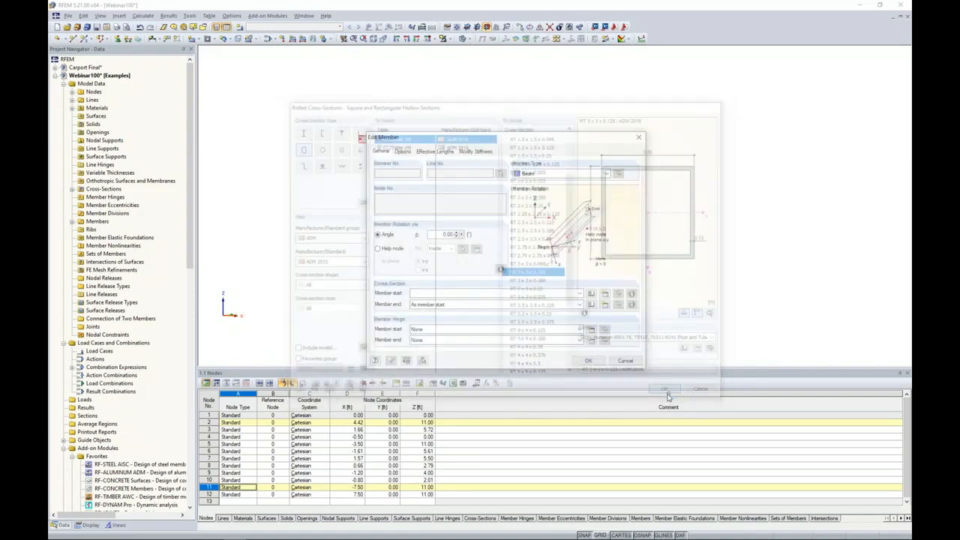
{"action": "left_click", "coordinate": [588, 360]}
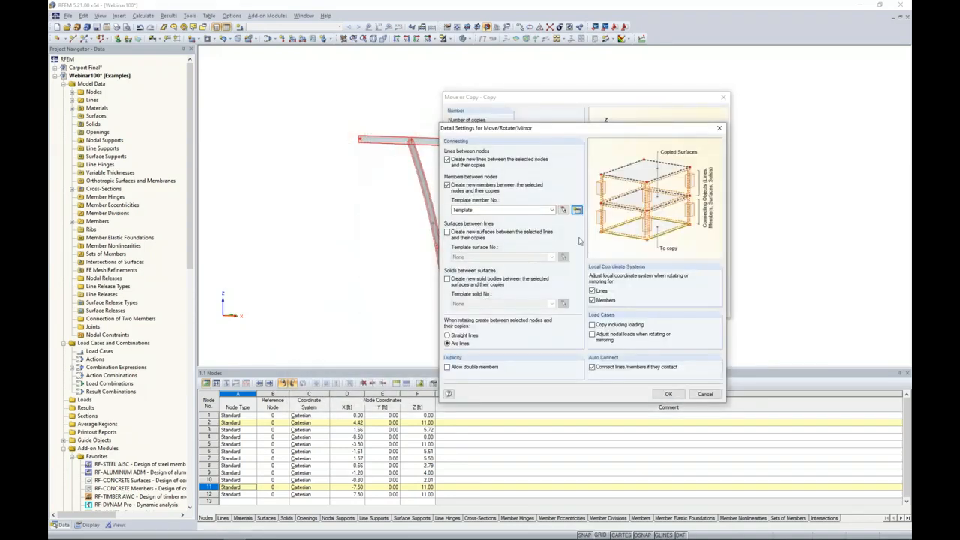
Accept the detail settings and create the frame copies along Y with their connecting members
{"action": "left_click", "coordinate": [667, 393]}
{"action": "left_click", "coordinate": [671, 309]}
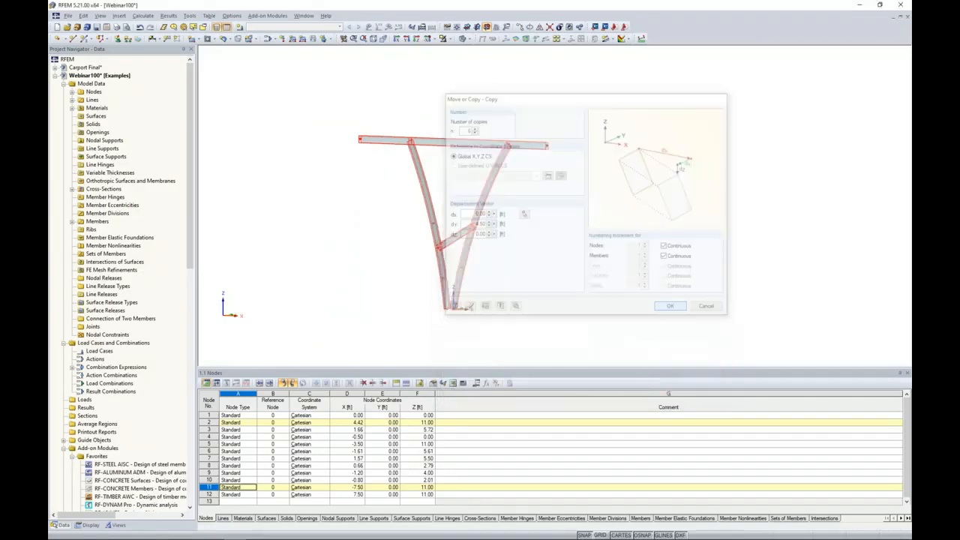
{"action": "middle_click_drag", "start_coordinate": [593, 297], "coordinate": [600, 314], "text": "ctrl"}
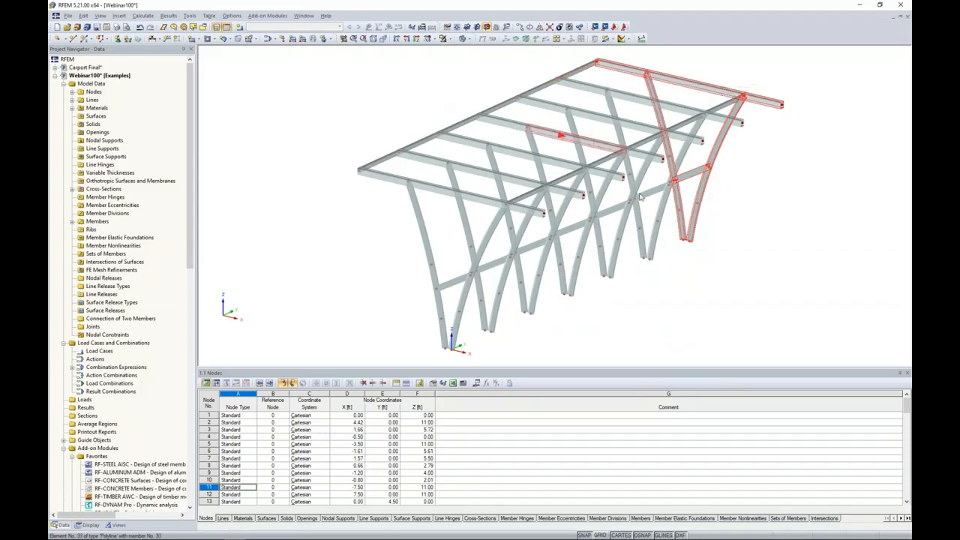
{"action": "middle_click_drag", "start_coordinate": [570, 319], "coordinate": [466, 303], "text": "ctrl"}
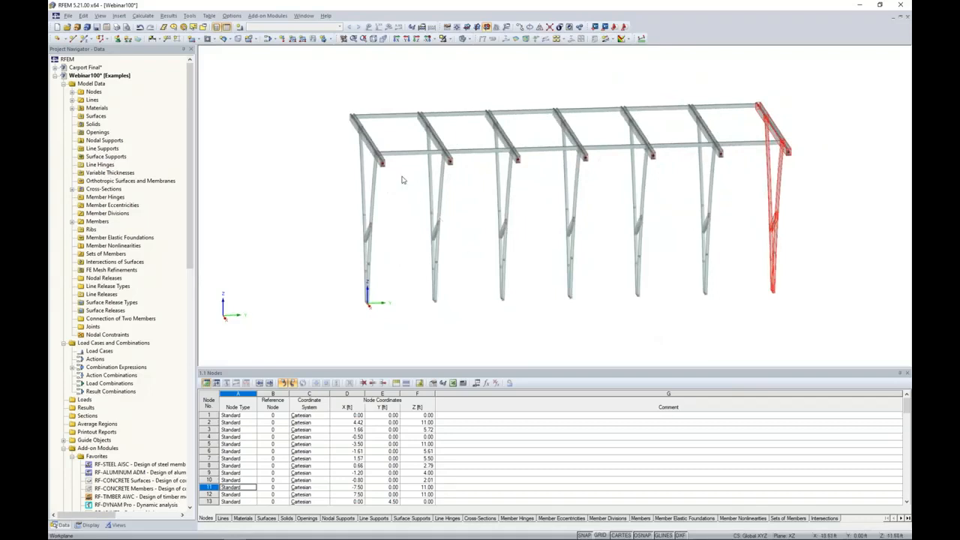
Delete the curved legs and braces of the second, fourth and sixth frames, keeping their top beams
{"action": "middle_click_drag", "start_coordinate": [471, 266], "coordinate": [439, 219], "text": "ctrl"}
{"action": "left_click_drag", "start_coordinate": [460, 327], "coordinate": [412, 169]}
{"action": "left_click_drag", "start_coordinate": [598, 311], "coordinate": [545, 174]}
{"action": "left_click_drag", "start_coordinate": [735, 331], "coordinate": [674, 169]}
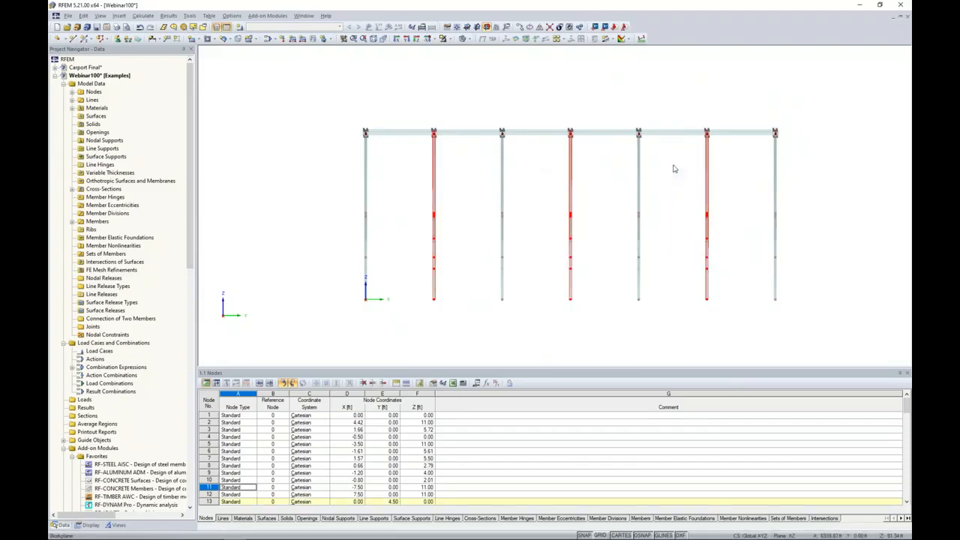
{"action": "key", "text": "Delete"}
{"action": "middle_click_drag", "start_coordinate": [568, 183], "coordinate": [723, 247], "text": "ctrl"}
{"action": "middle_click_drag", "start_coordinate": [638, 295], "coordinate": [660, 268], "text": "ctrl"}
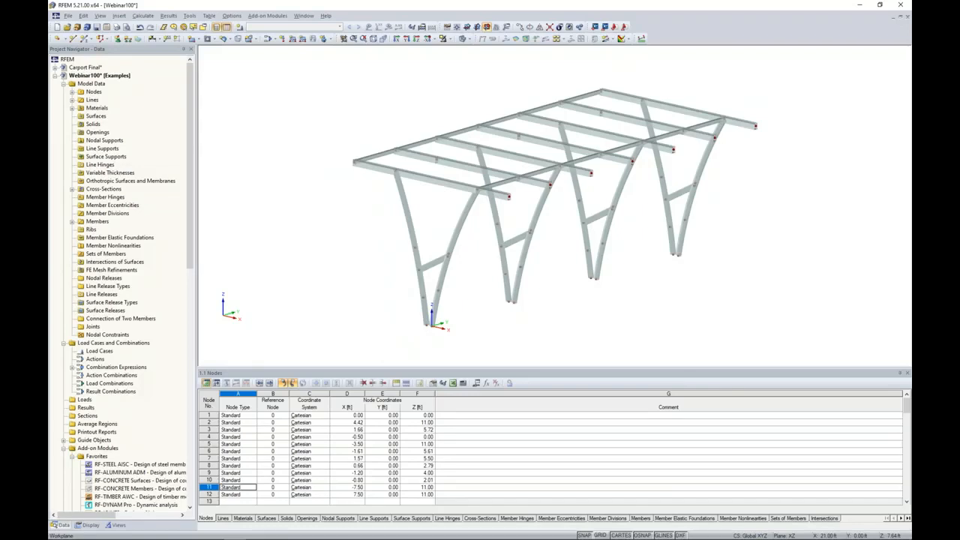
Chamfer all roof members by -5° about the Y axis in direction Z, starting from the first frame's right curved member top node
{"action": "middle_click_drag", "start_coordinate": [647, 298], "coordinate": [789, 258], "text": "ctrl"}
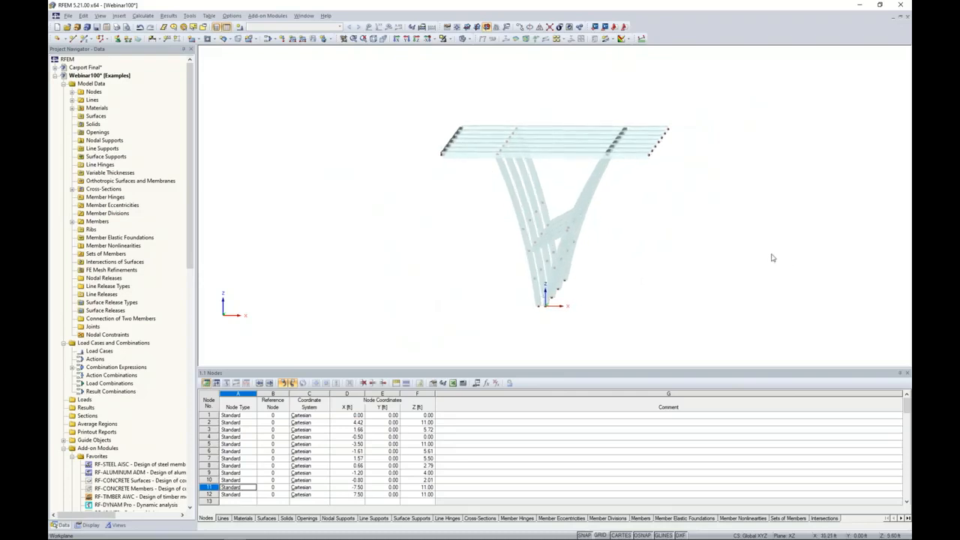
{"action": "middle_click_drag", "start_coordinate": [632, 219], "coordinate": [593, 236], "text": "ctrl"}
{"action": "scroll", "coordinate": [564, 193], "scroll_direction": "up", "scroll_amount": 3}
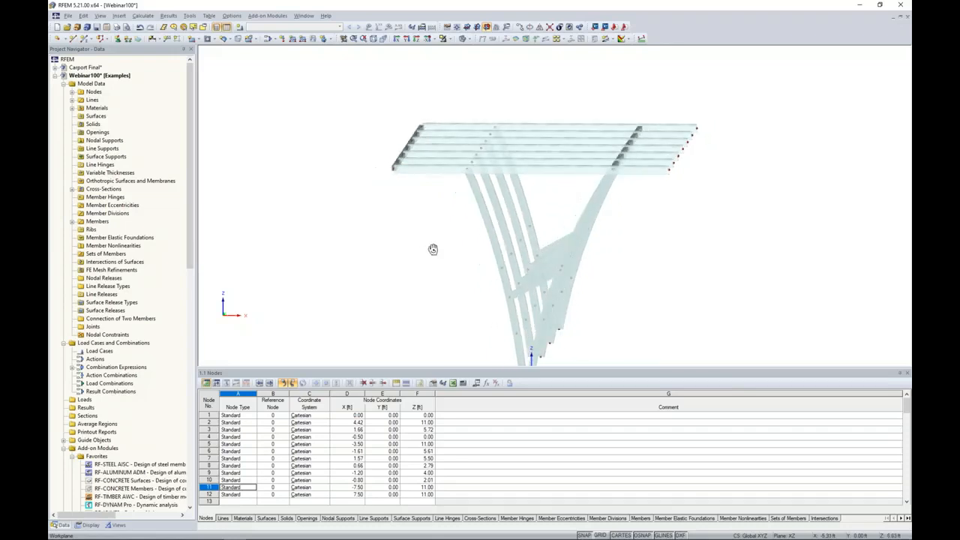
{"action": "left_click_drag", "start_coordinate": [359, 96], "coordinate": [727, 188]}
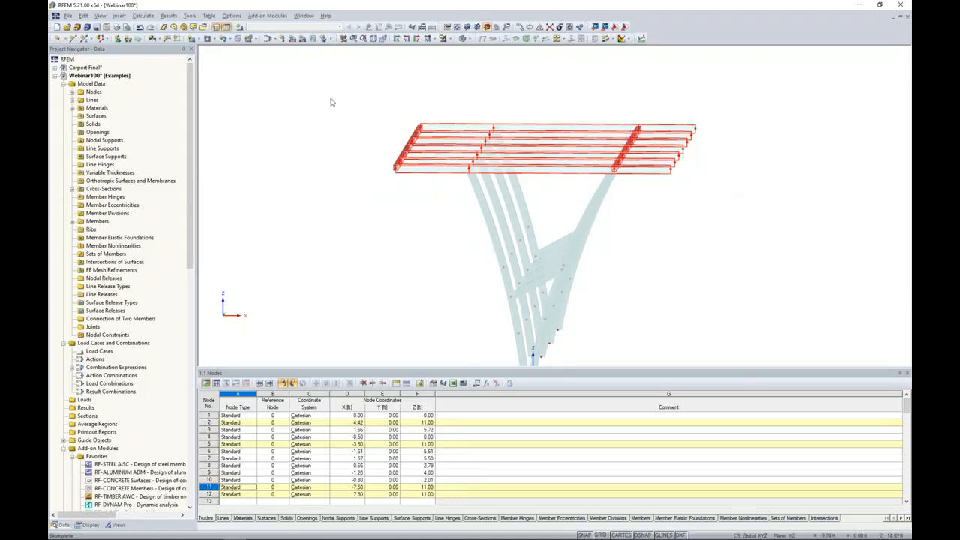
{"action": "left_click", "coordinate": [83, 17]}
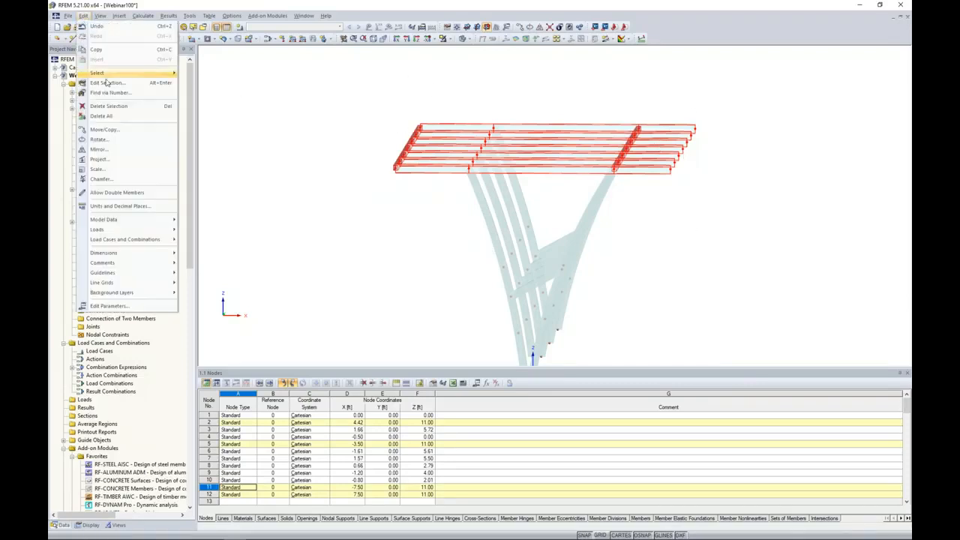
{"action": "left_click", "coordinate": [110, 180]}
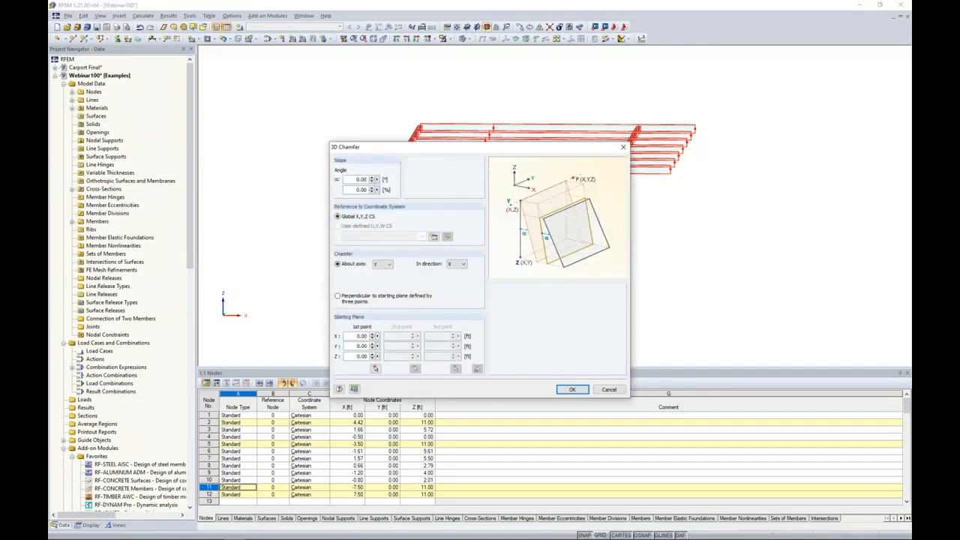
{"action": "type", "text": "-5"}
{"action": "left_click", "coordinate": [451, 266]}
{"action": "left_click", "coordinate": [456, 277]}
{"action": "left_click", "coordinate": [376, 369]}
{"action": "middle_click_drag", "start_coordinate": [643, 223], "coordinate": [612, 229], "text": "ctrl"}
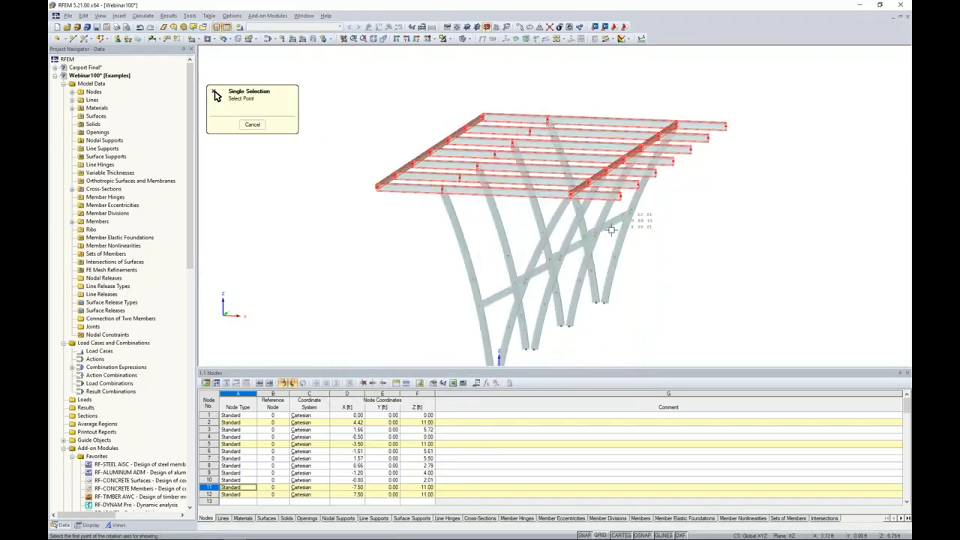
{"action": "left_click", "coordinate": [572, 195]}
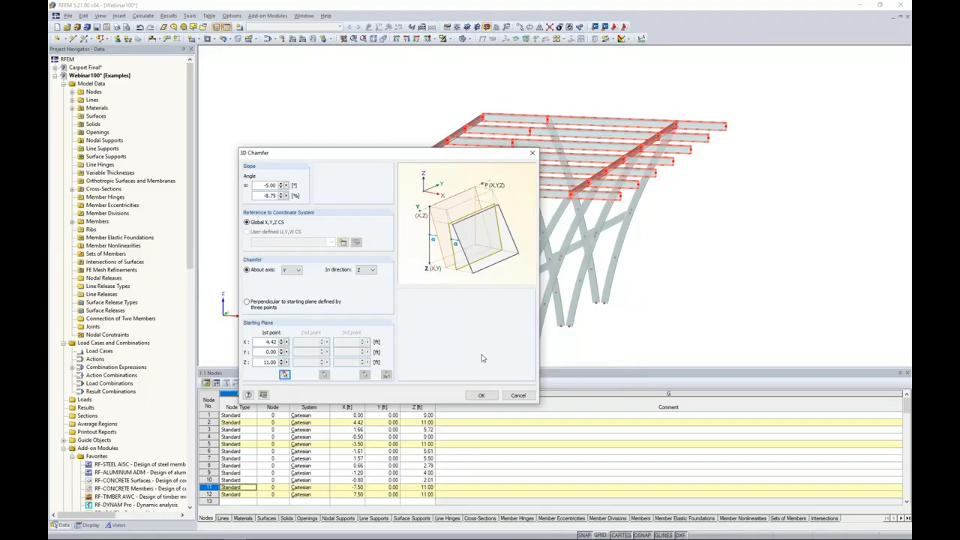
{"action": "left_click", "coordinate": [480, 395]}
Start a new nodal support and review the predefined support types
{"action": "middle_click_drag", "start_coordinate": [660, 277], "coordinate": [665, 258]}
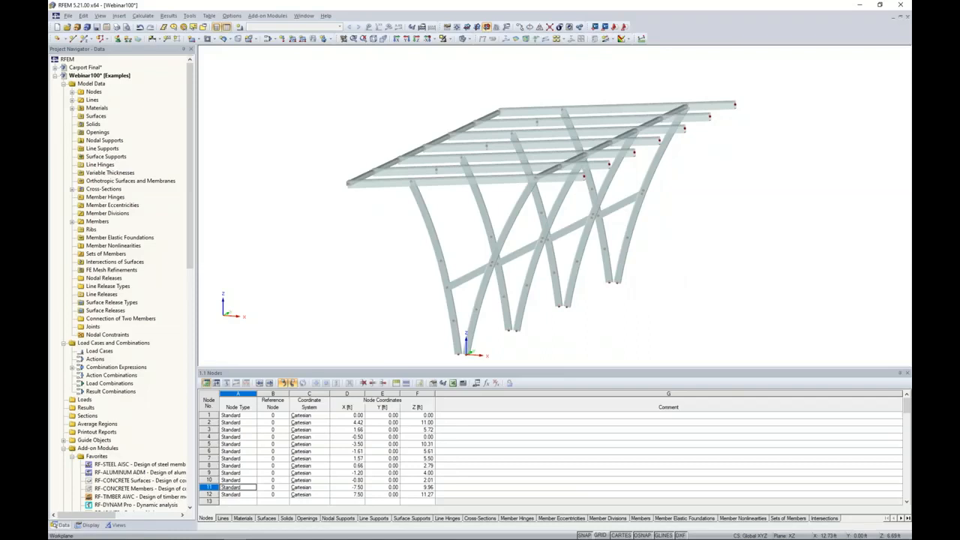
{"action": "scroll", "coordinate": [667, 259], "scroll_direction": "down", "scroll_amount": 1}
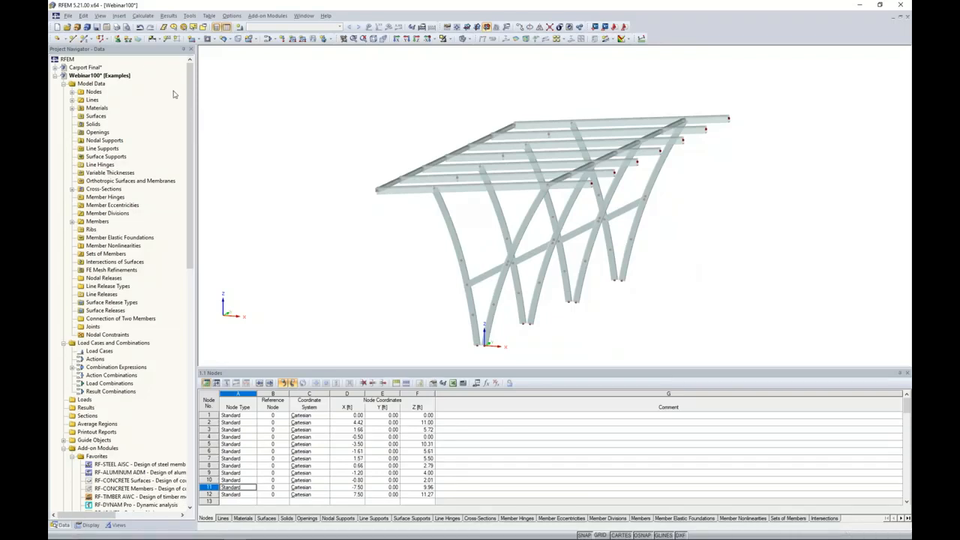
{"action": "left_click", "coordinate": [118, 39]}
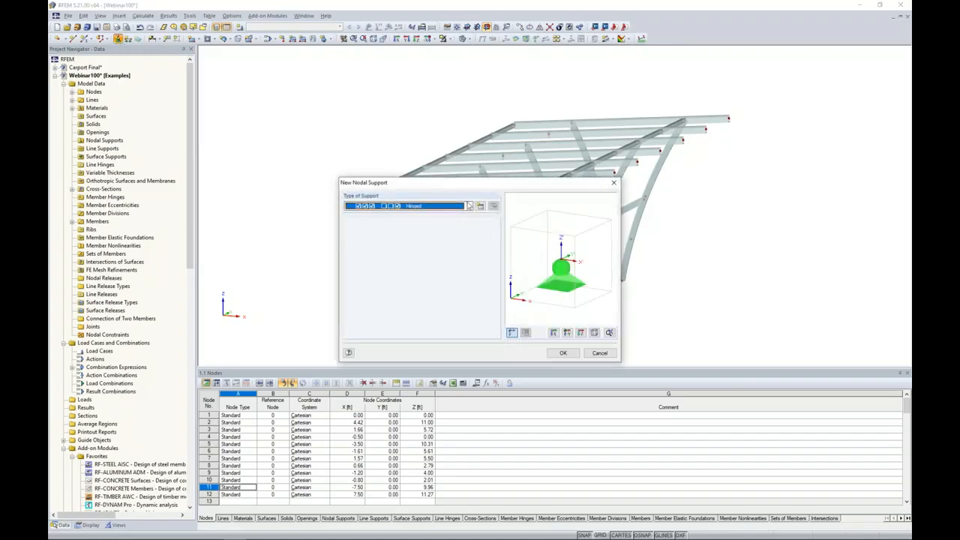
{"action": "left_click", "coordinate": [468, 207]}
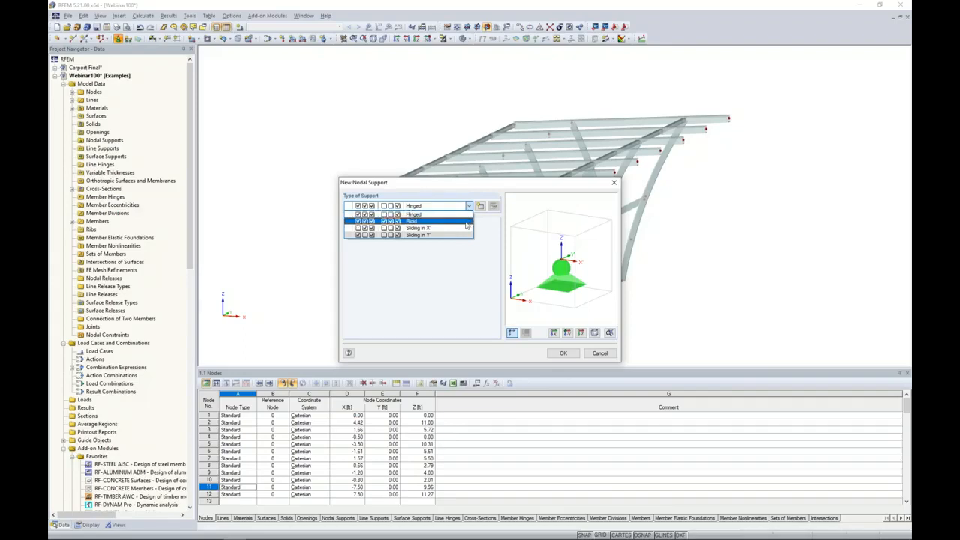
{"action": "left_click", "coordinate": [492, 238]}
Examine the custom nodal support's conditions and the nonlinearity options for the Y displacement, without creating a support
{"action": "left_click", "coordinate": [480, 207]}
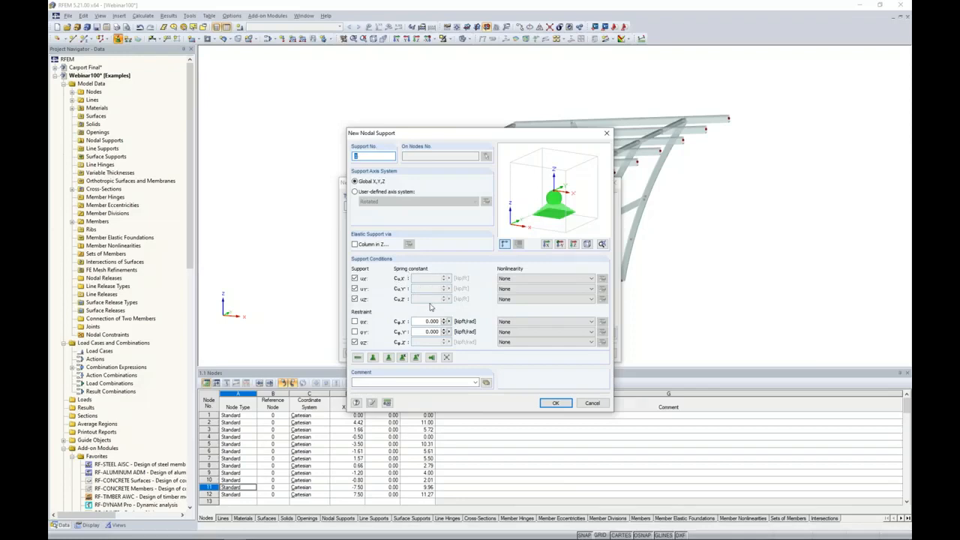
{"action": "left_click", "coordinate": [527, 288]}
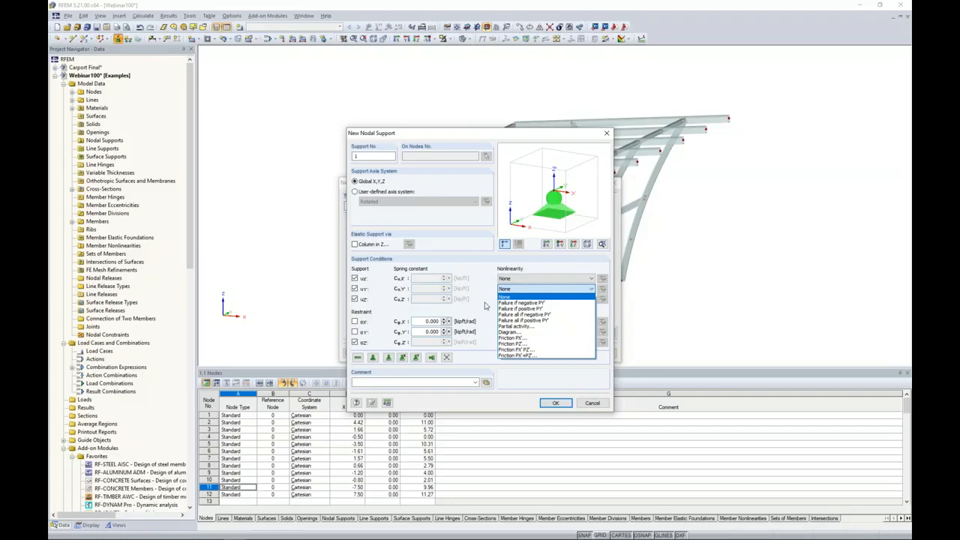
{"action": "left_click", "coordinate": [485, 306]}
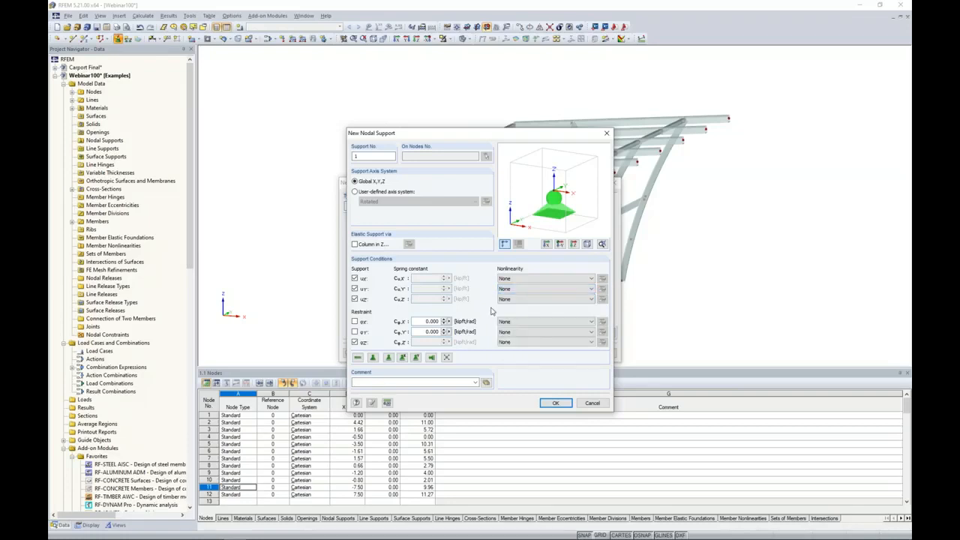
{"action": "left_click", "coordinate": [586, 404]}
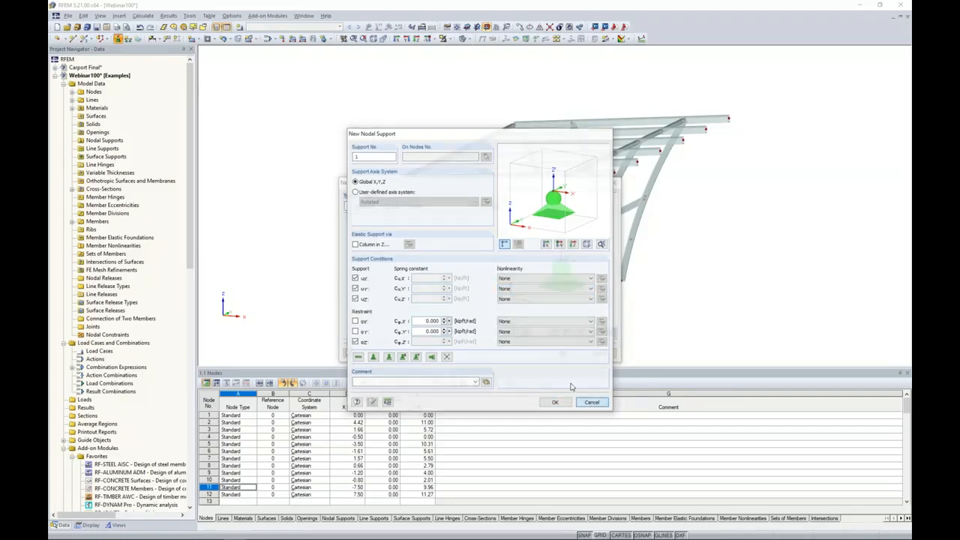
Place Rigid nodal supports on all base nodes of the curved frame legs and save the model
{"action": "left_click", "coordinate": [467, 206]}
{"action": "left_click", "coordinate": [443, 215]}
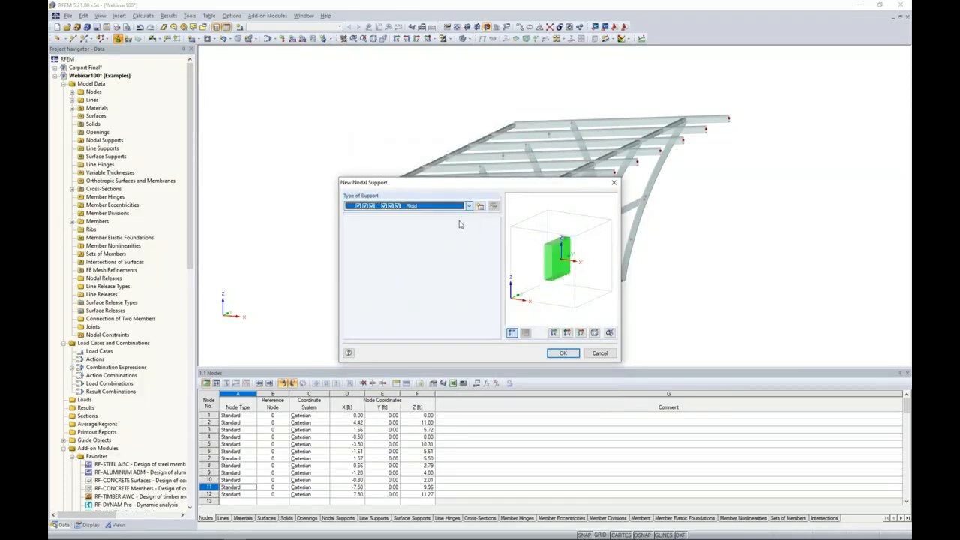
{"action": "left_click", "coordinate": [562, 353]}
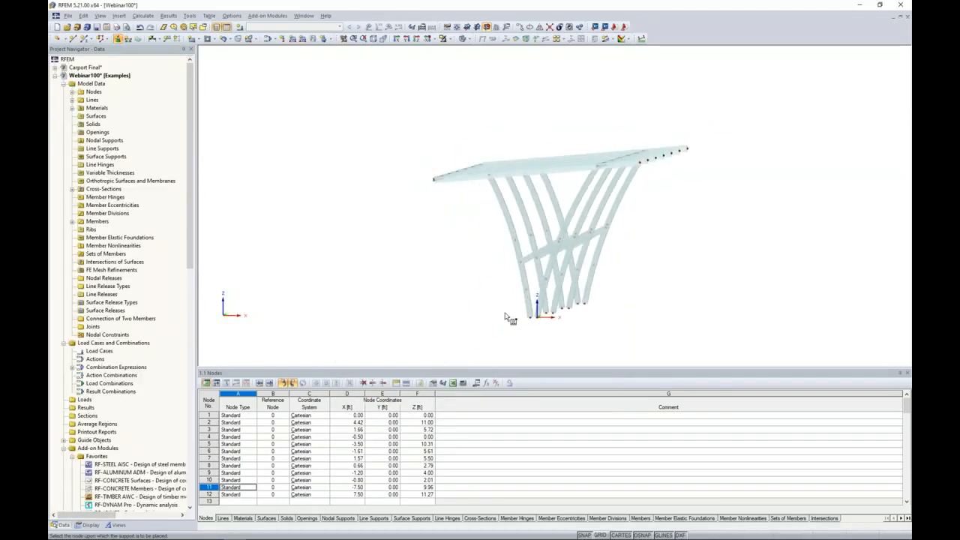
{"action": "left_click_drag", "start_coordinate": [617, 327], "coordinate": [625, 332]}
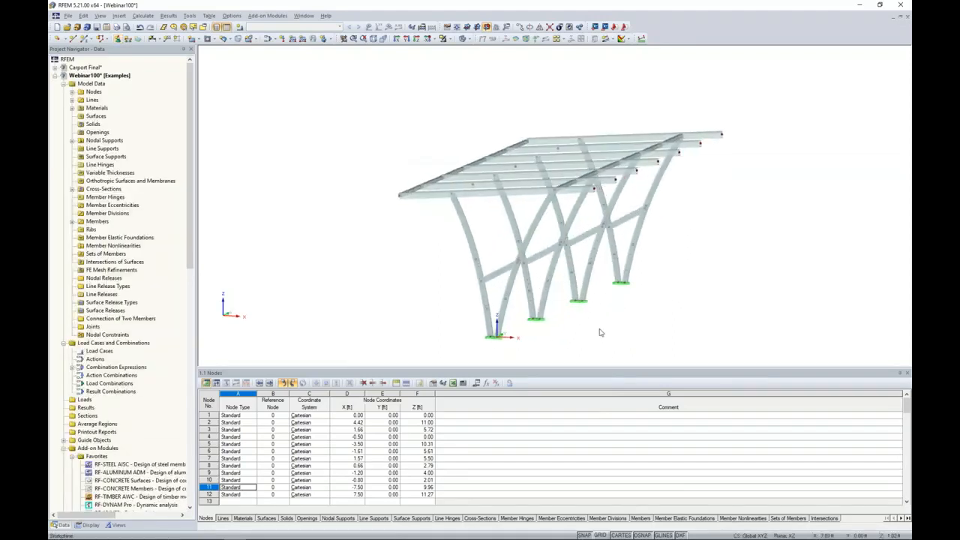
{"action": "middle_click_drag", "start_coordinate": [602, 330], "coordinate": [546, 299]}
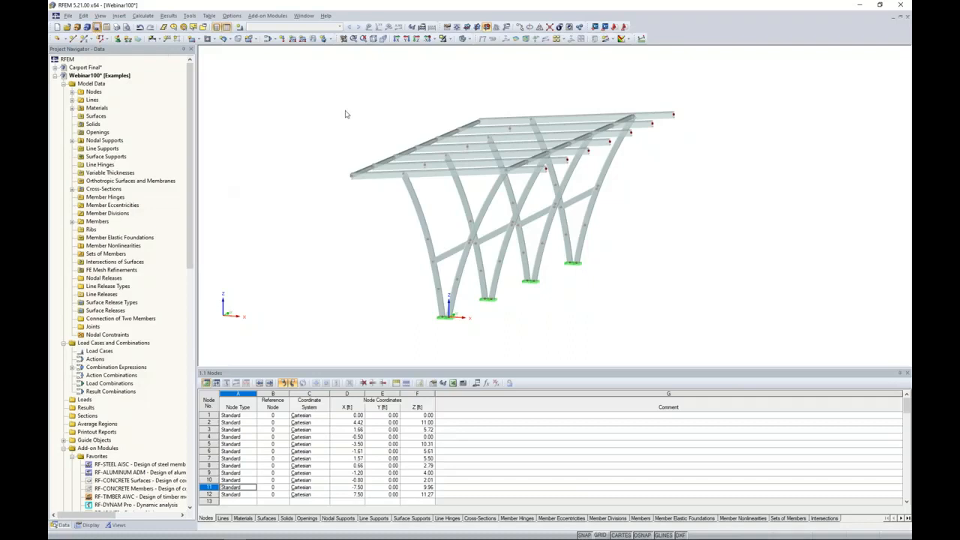
{"action": "key", "text": "ctrl+s"}
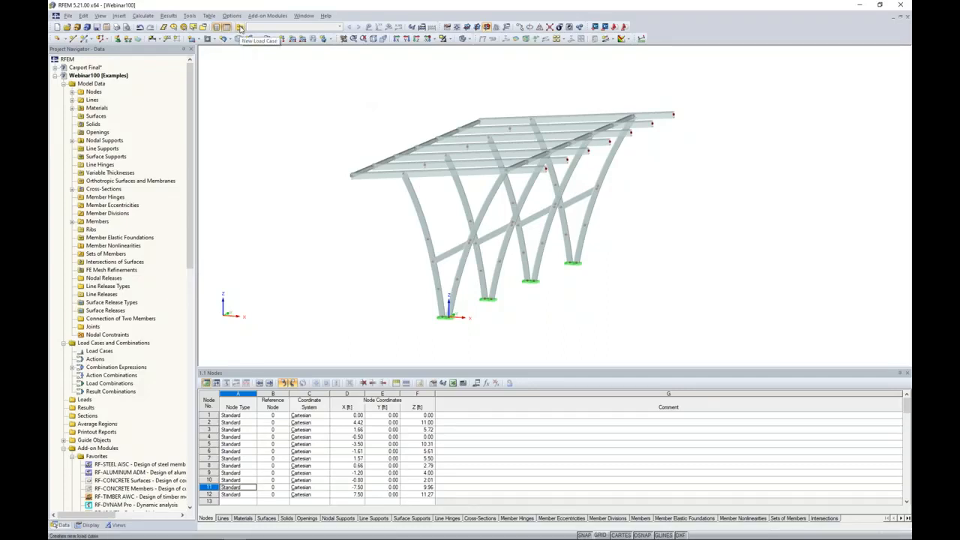
Create the first load case, describe it as Dead and keep the Dead action category with active self-weight
{"action": "left_click", "coordinate": [240, 28]}
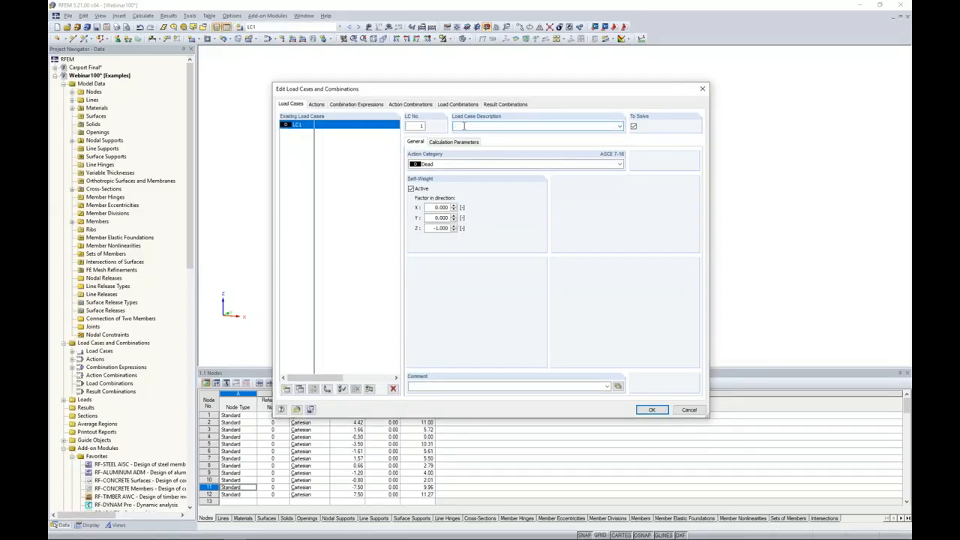
{"action": "type", "text": "Dead"}
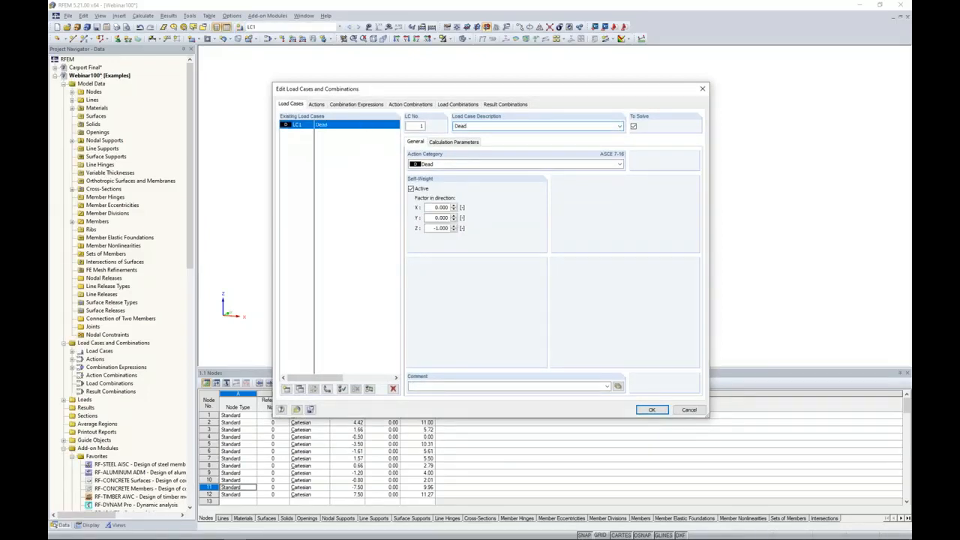
{"action": "left_click", "coordinate": [462, 165]}
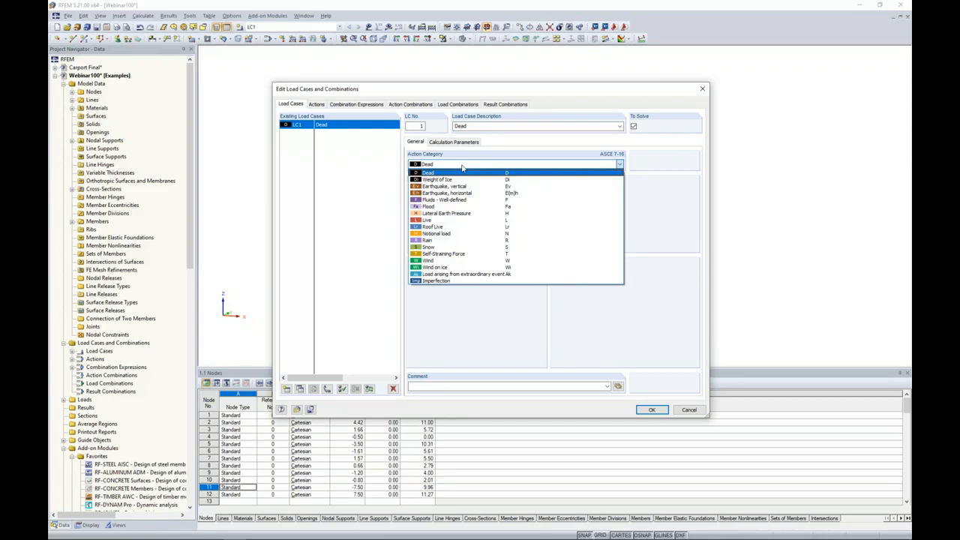
{"action": "left_click", "coordinate": [367, 188]}
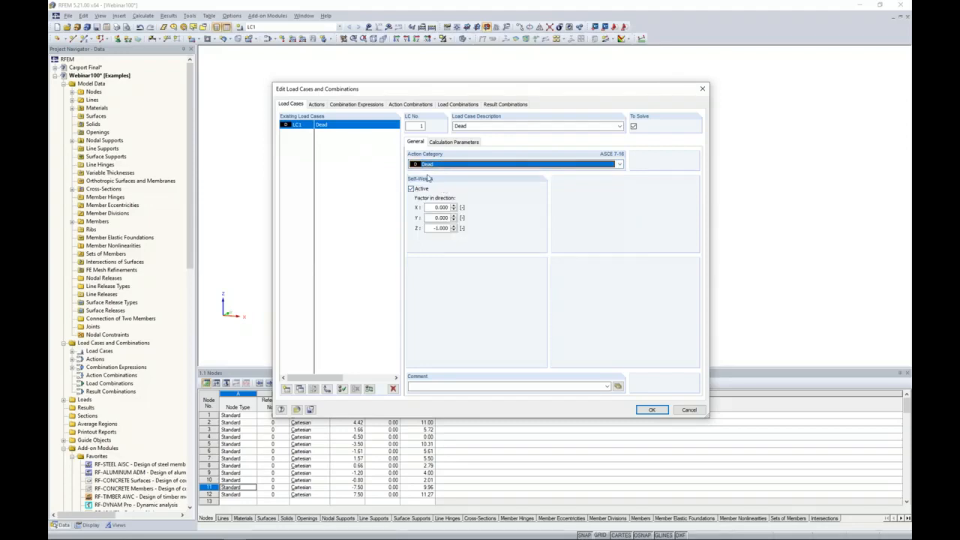
Add a second load case described as Live and assign it the Live action category
{"action": "left_click", "coordinate": [286, 389]}
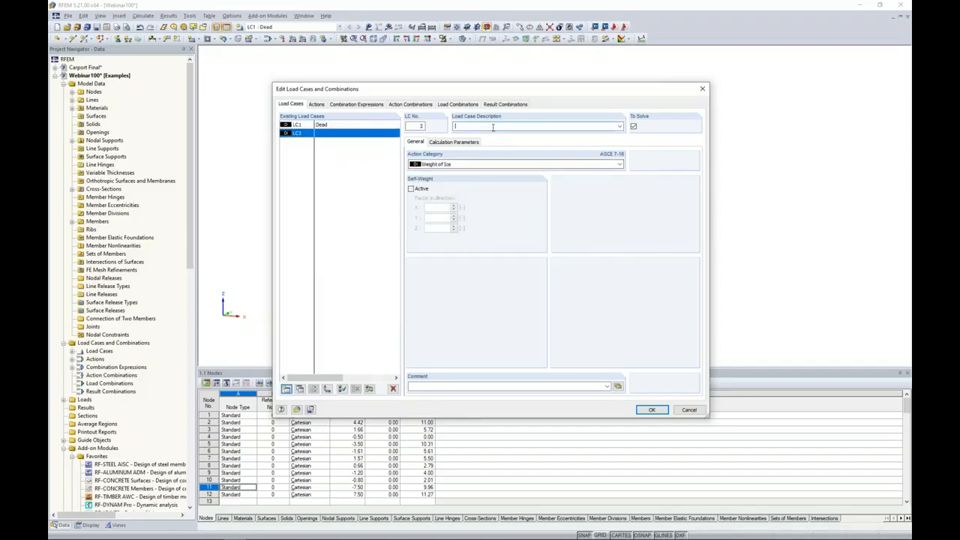
{"action": "type", "text": "Live"}
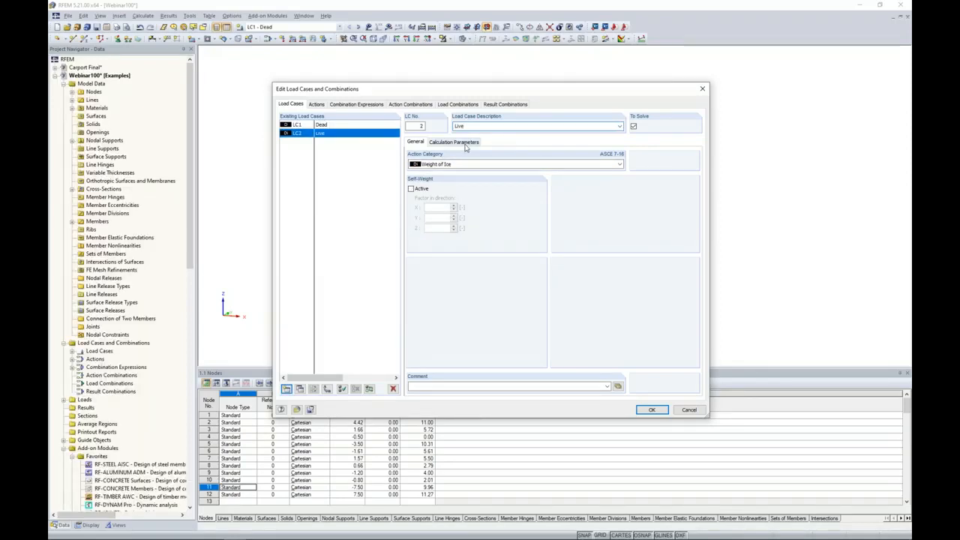
{"action": "left_click", "coordinate": [480, 164]}
{"action": "left_click", "coordinate": [437, 222]}
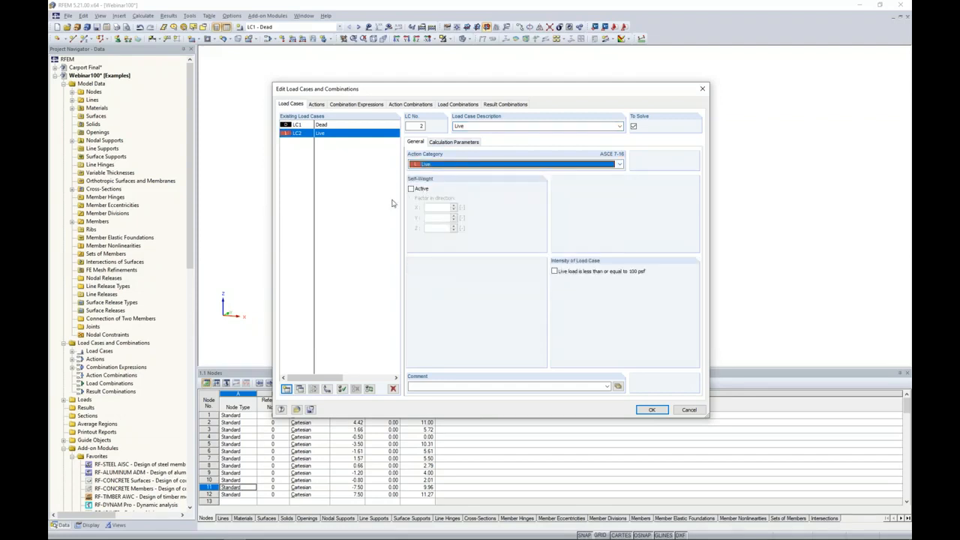
{"action": "left_click_drag", "start_coordinate": [465, 93], "coordinate": [448, 298]}
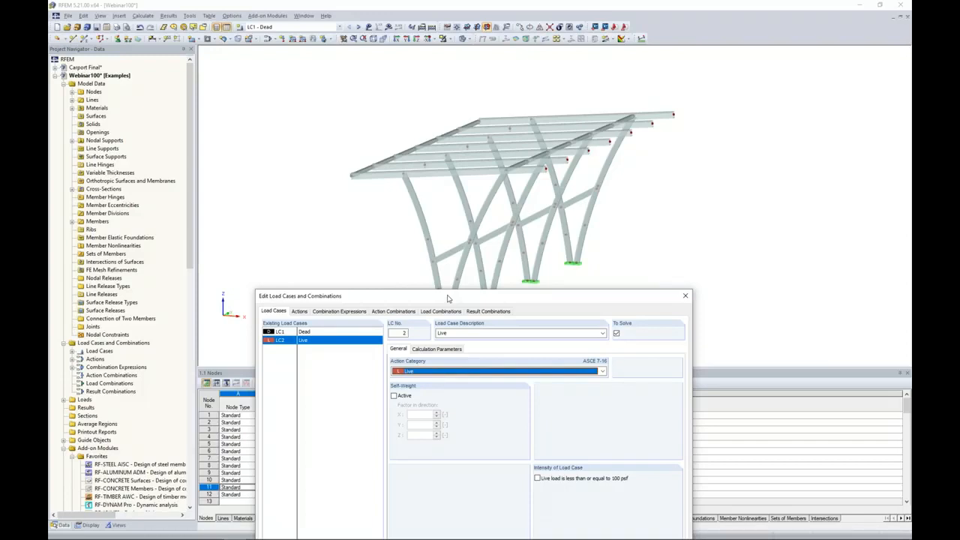
{"action": "left_click_drag", "start_coordinate": [448, 299], "coordinate": [475, 118]}
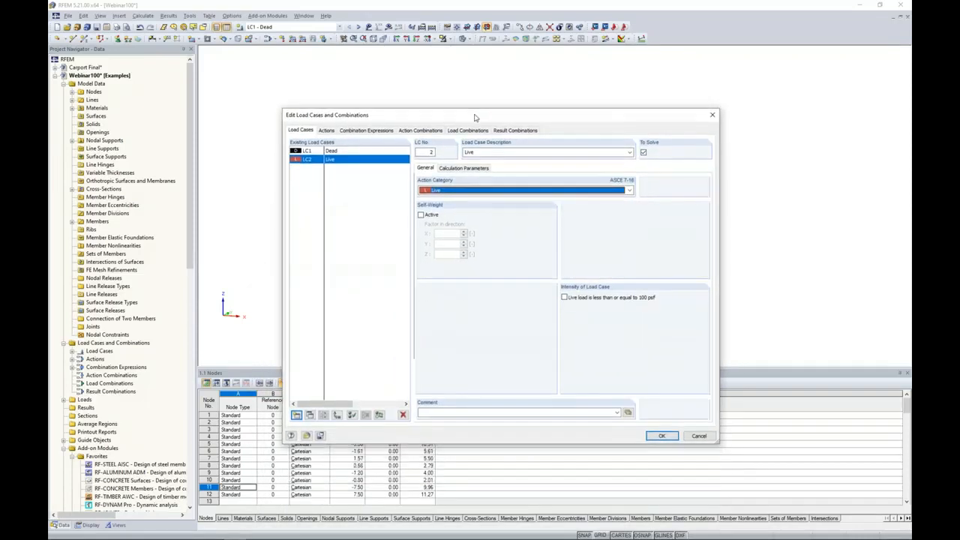
Add a live load case described as Impact 1 and copy it as Impact 2
{"action": "left_click", "coordinate": [297, 415]}
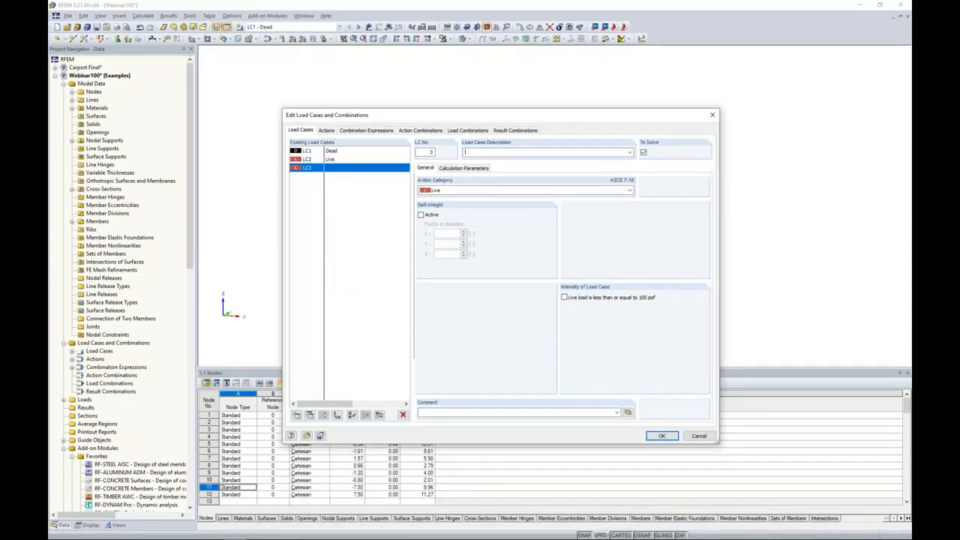
{"action": "type", "text": "Impact"}
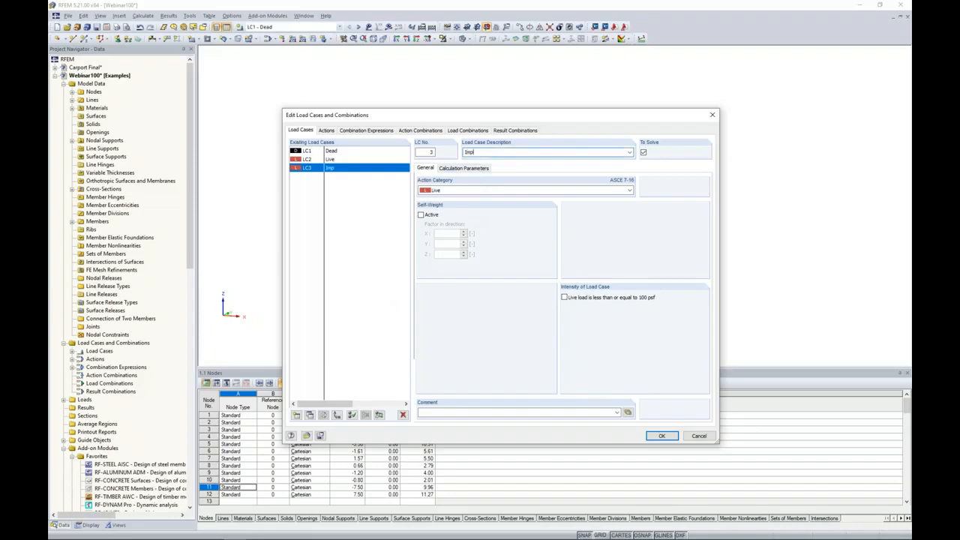
{"action": "key", "text": "BackSpace"}
{"action": "key", "text": "BackSpace"}
{"action": "type", "text": "1"}
{"action": "left_click", "coordinate": [310, 417]}
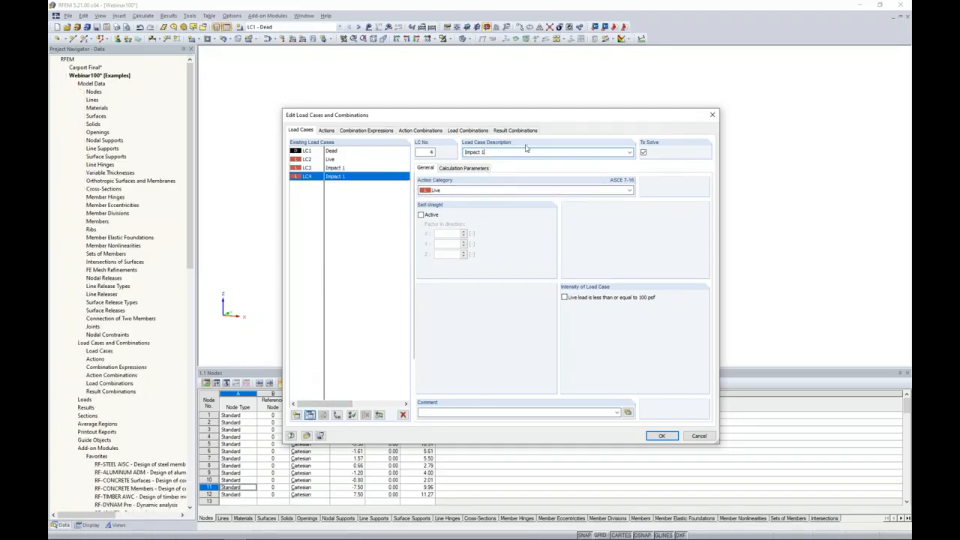
{"action": "key", "text": "BackSpace"}
{"action": "type", "text": "2"}
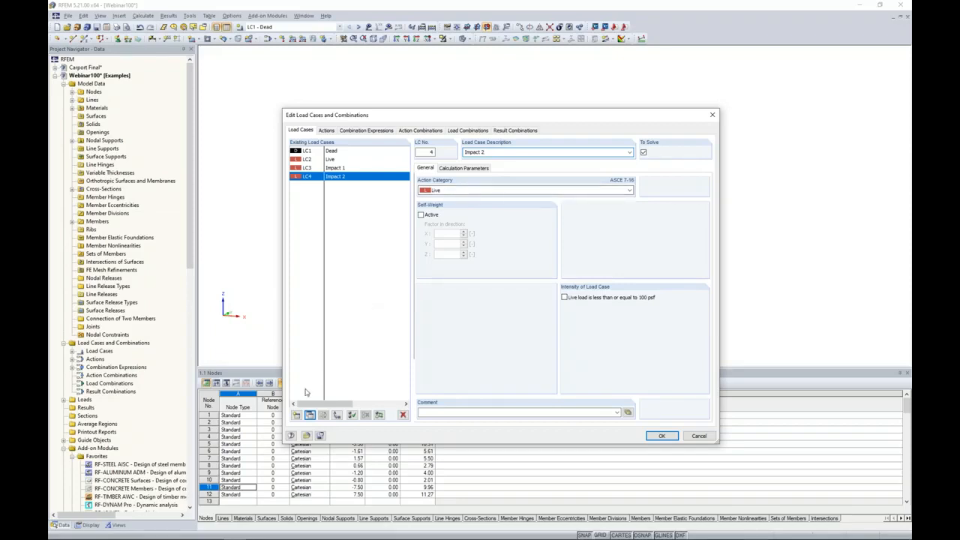
Add a load case Wind 1 in the Wind action category and copy it as Wind 2
{"action": "left_click", "coordinate": [297, 415]}
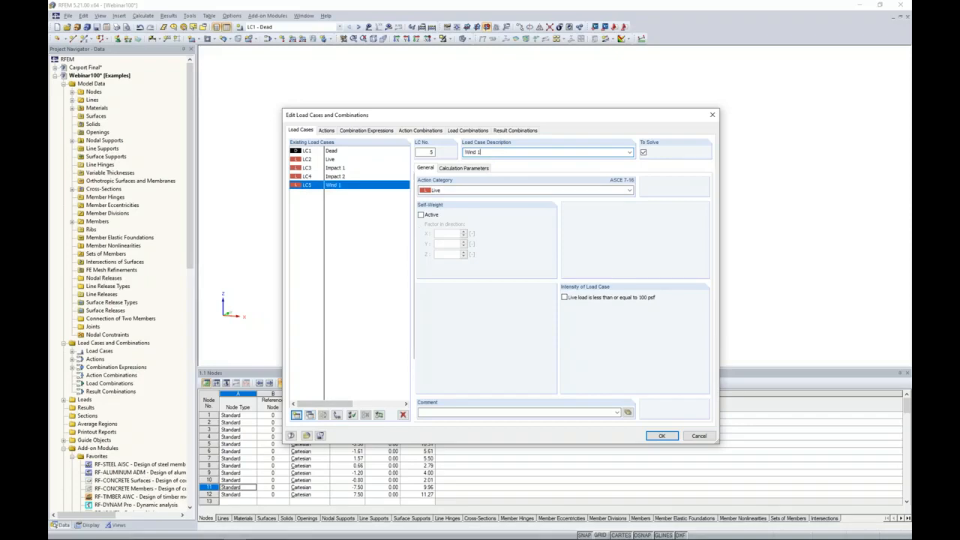
{"action": "left_click", "coordinate": [456, 192]}
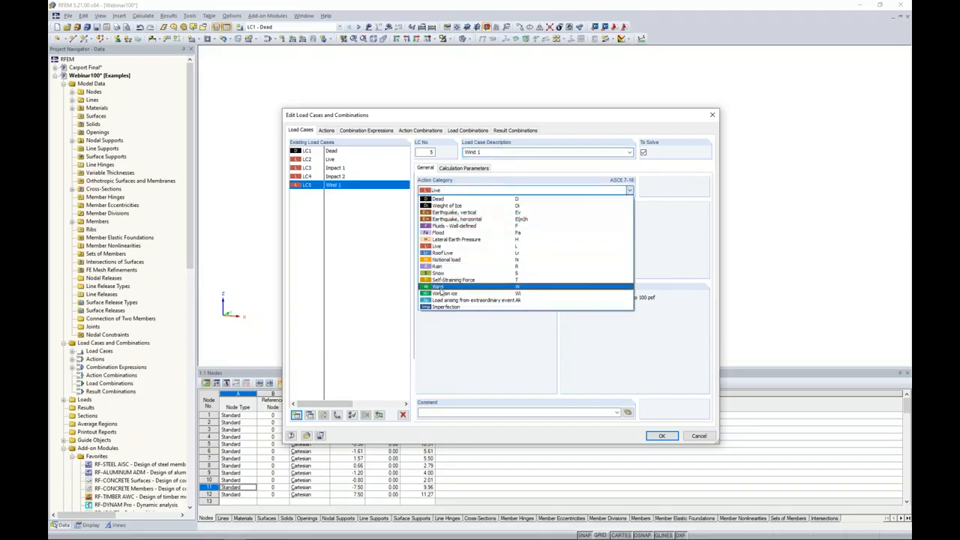
{"action": "left_click", "coordinate": [465, 284]}
{"action": "left_click", "coordinate": [310, 415]}
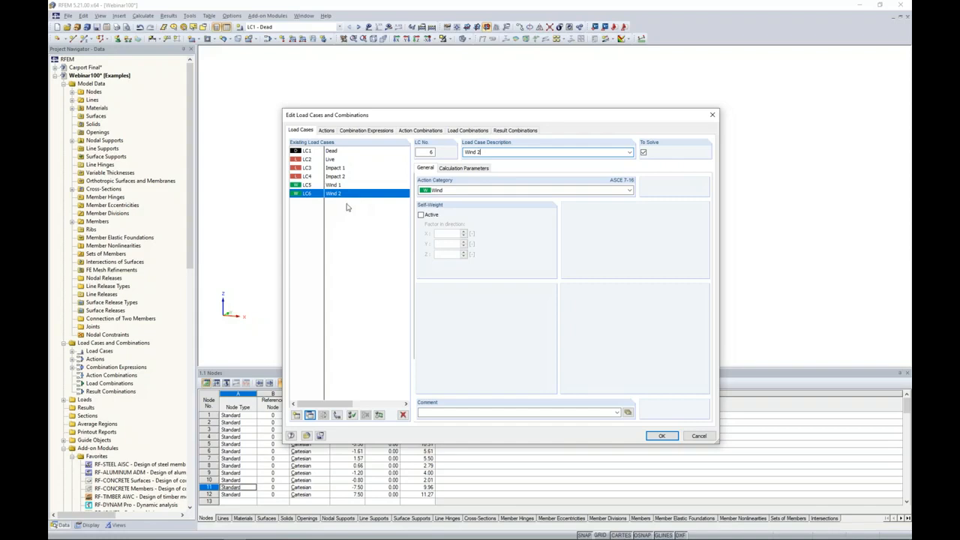
Set the Live action's load cases to act Differently, with Impact 1 and Impact 2 both in group 1
{"action": "left_click", "coordinate": [327, 131]}
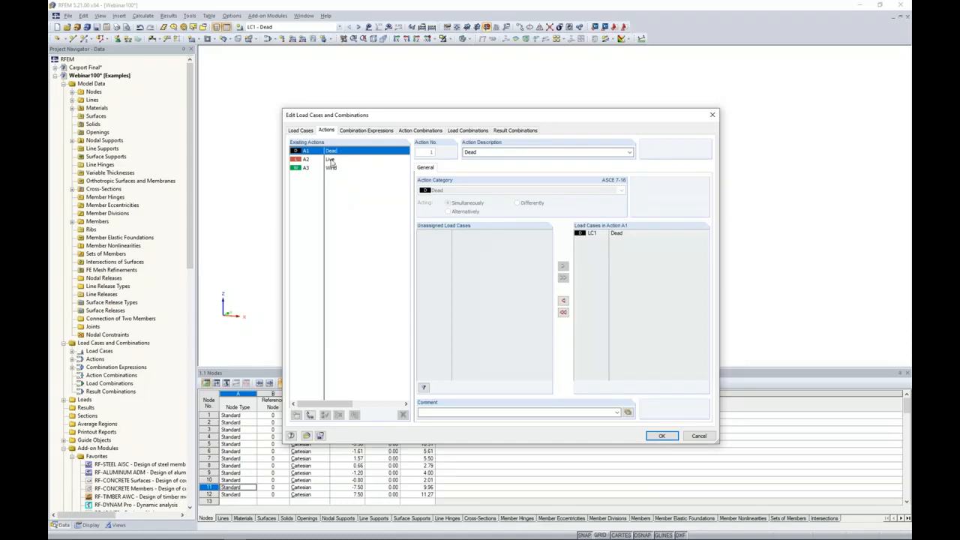
{"action": "left_click", "coordinate": [331, 161]}
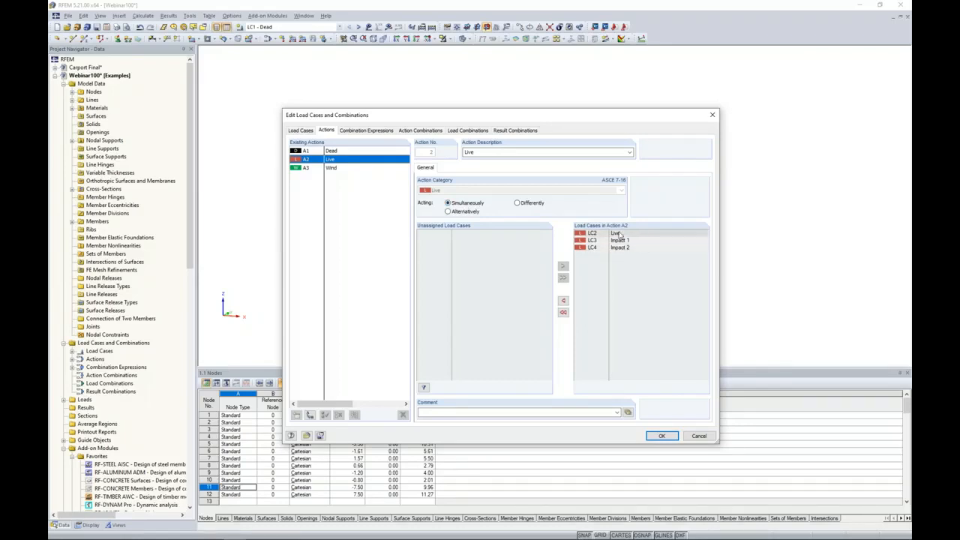
{"action": "left_click", "coordinate": [516, 203]}
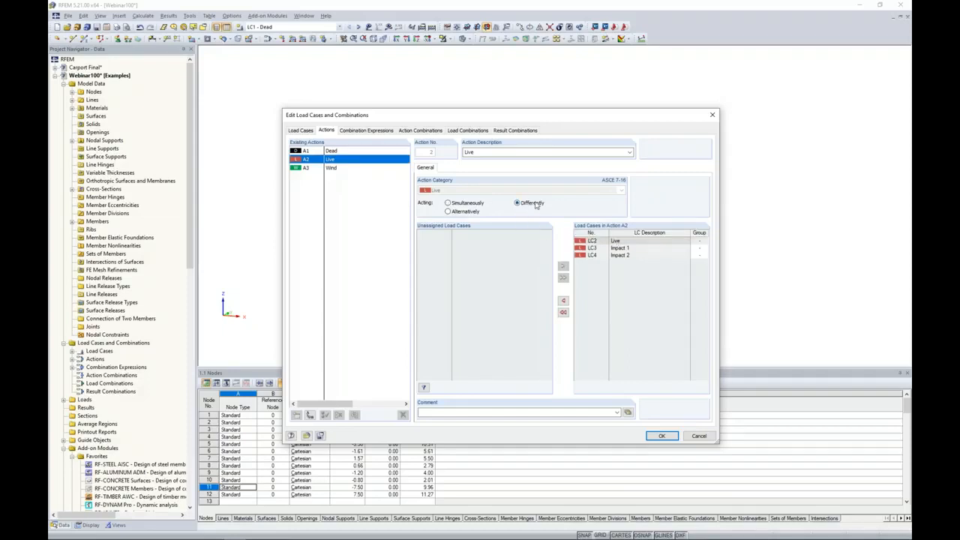
{"action": "left_click", "coordinate": [701, 248]}
{"action": "left_click", "coordinate": [705, 248]}
{"action": "left_click", "coordinate": [701, 259]}
{"action": "left_click", "coordinate": [701, 257]}
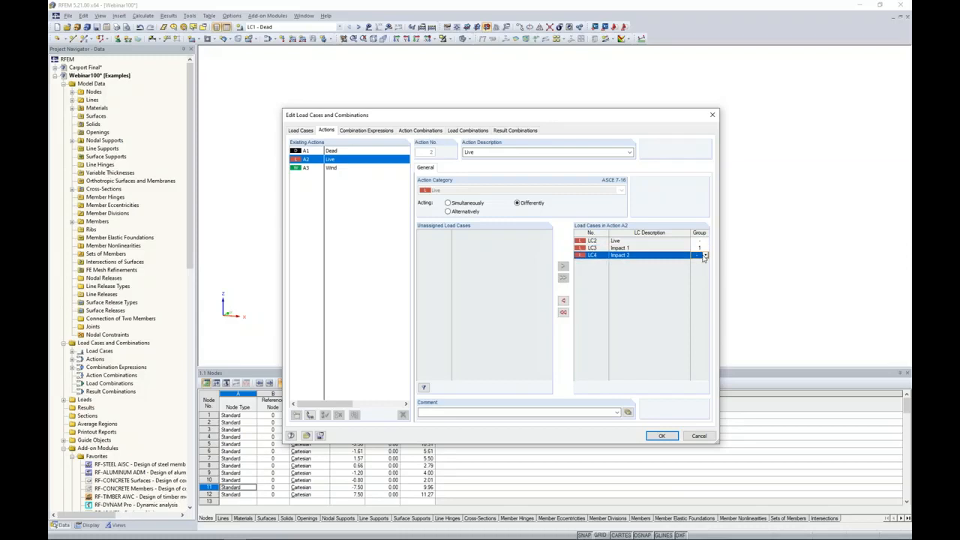
{"action": "left_click", "coordinate": [705, 255]}
{"action": "left_click", "coordinate": [698, 271]}
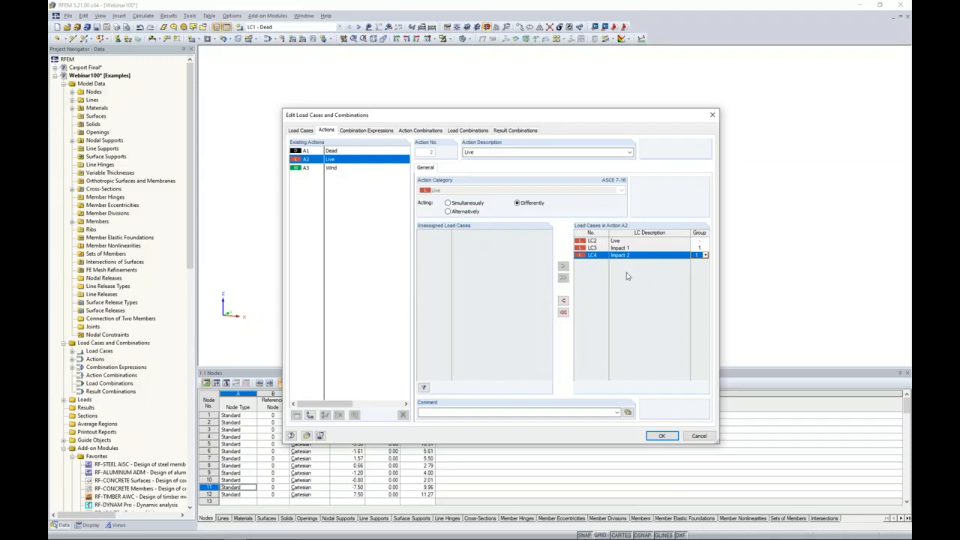
Review the Wind action's load cases and the ASCE 7-16 Section 2.4 (ASD) combination expression formulas
{"action": "left_click", "coordinate": [335, 169]}
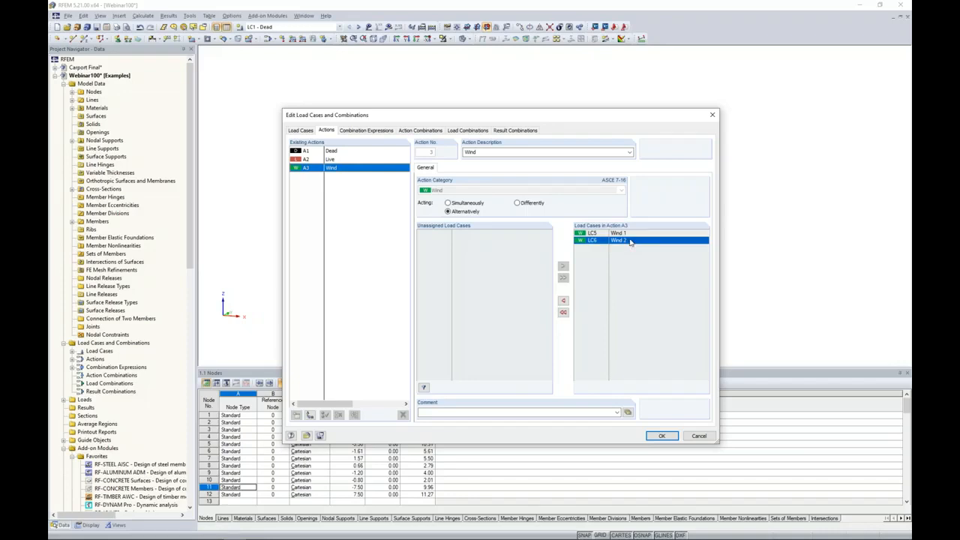
{"action": "left_click", "coordinate": [376, 131]}
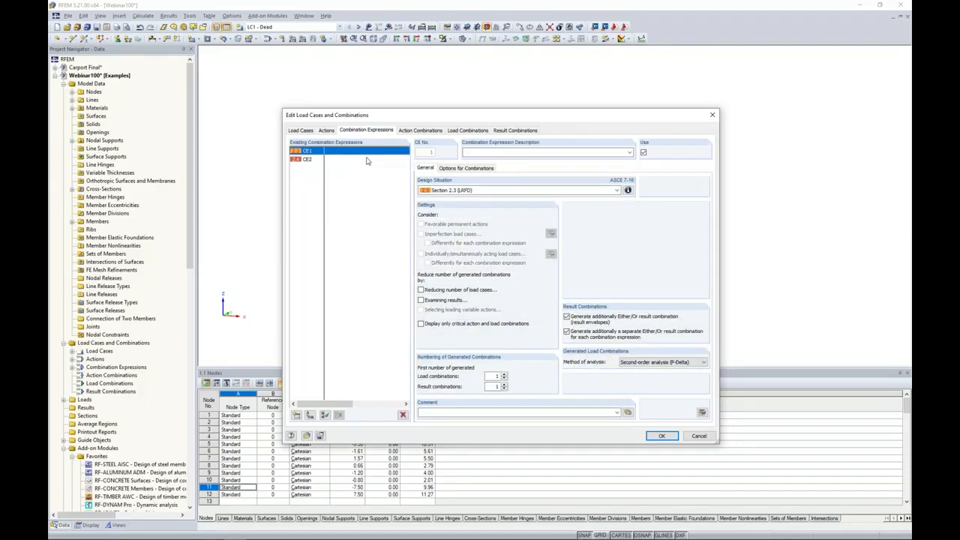
{"action": "left_click", "coordinate": [308, 161]}
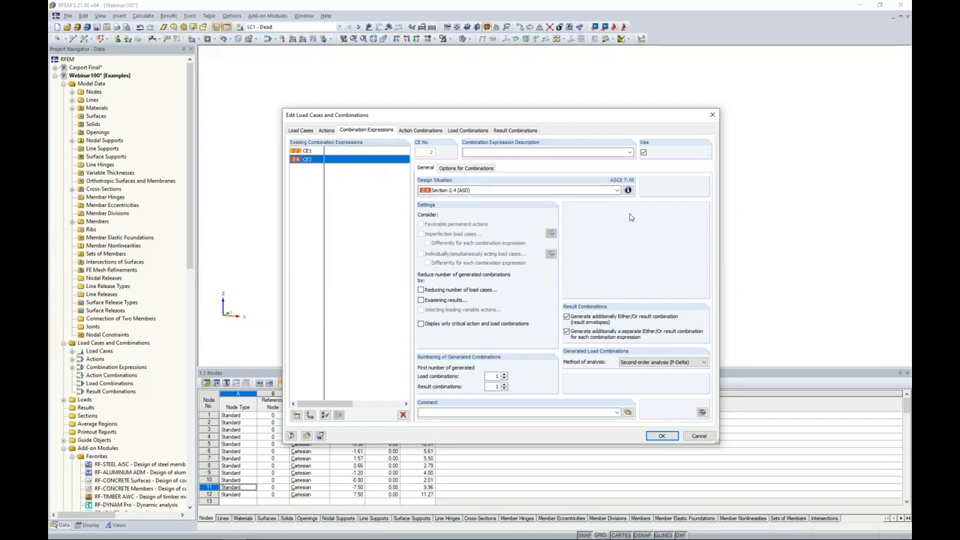
{"action": "left_click", "coordinate": [627, 190]}
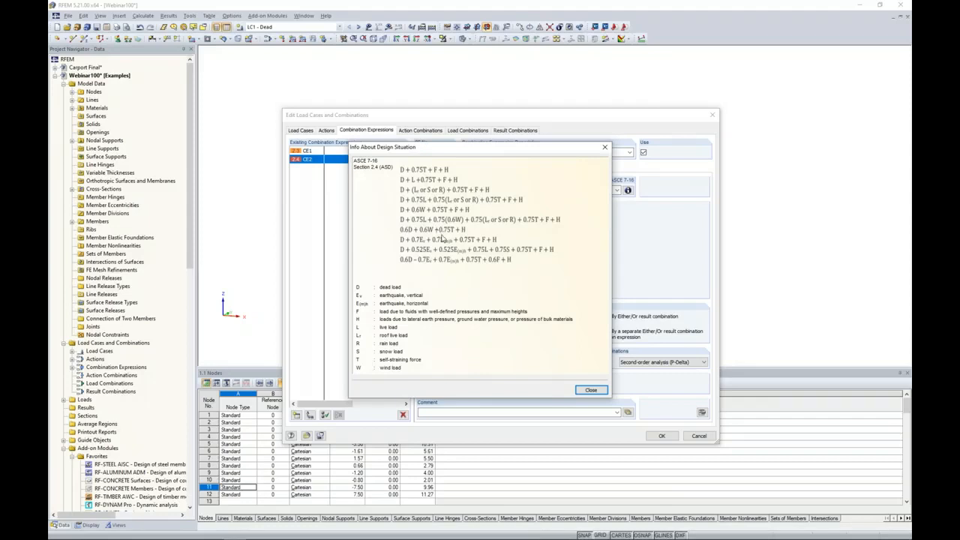
{"action": "left_click", "coordinate": [589, 391]}
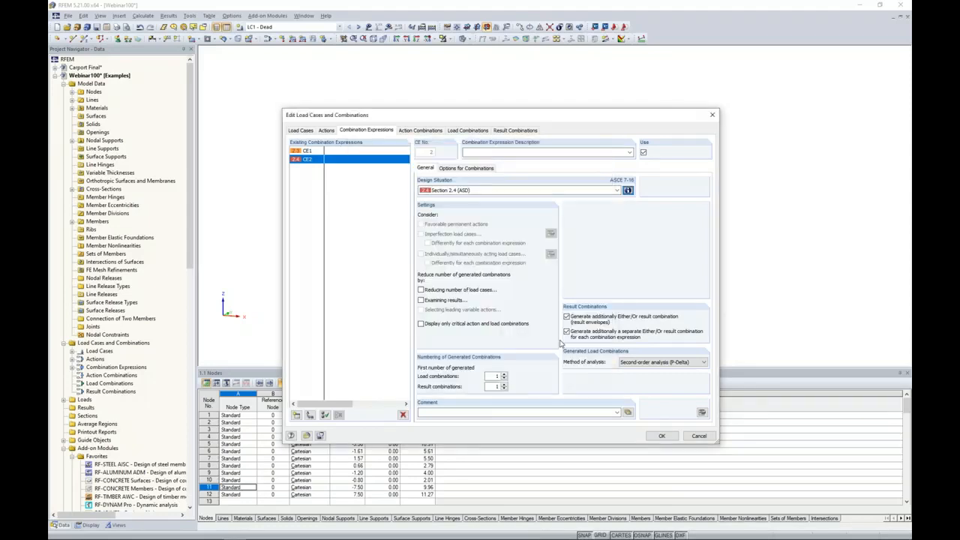
Look through the generated load combinations and examine the calculation parameters of the 1.4D combination
{"action": "left_click", "coordinate": [467, 130]}
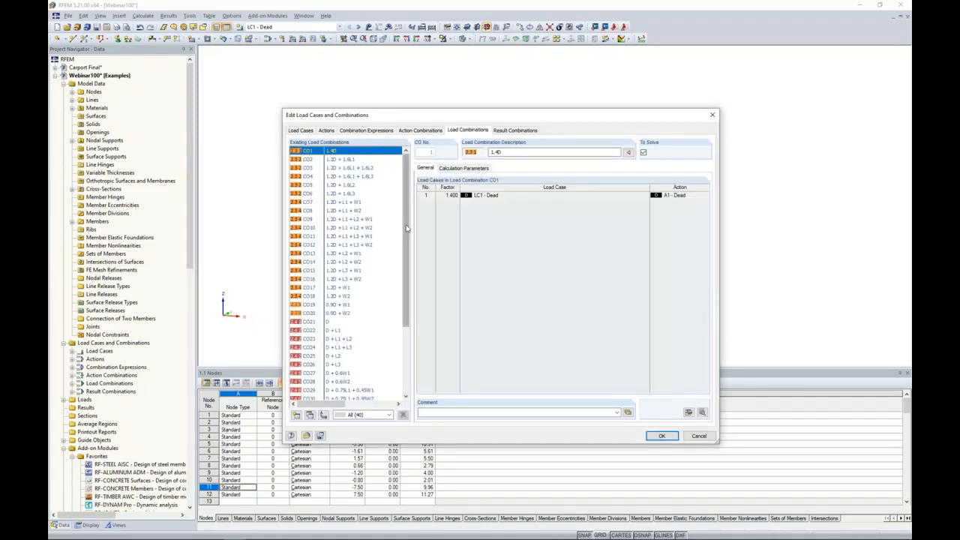
{"action": "scroll", "coordinate": [401, 248], "scroll_direction": "down", "scroll_amount": 1}
{"action": "scroll", "coordinate": [401, 247], "scroll_direction": "down", "scroll_amount": 3}
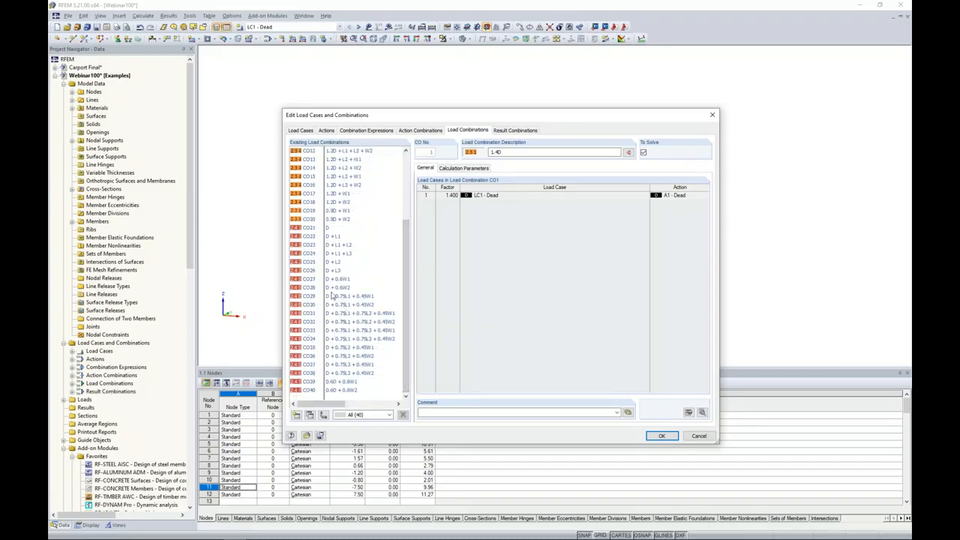
{"action": "scroll", "coordinate": [367, 267], "scroll_direction": "up", "scroll_amount": 4}
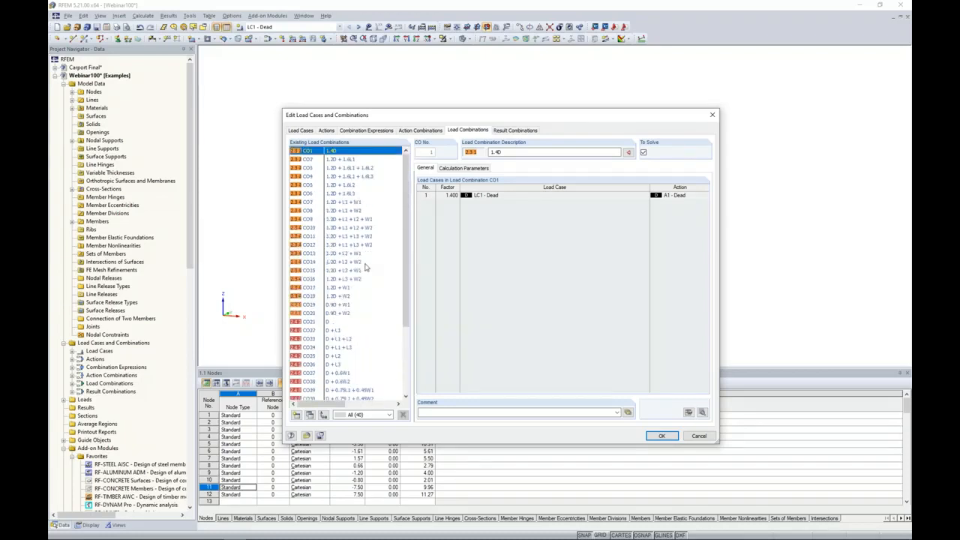
{"action": "left_click", "coordinate": [466, 167]}
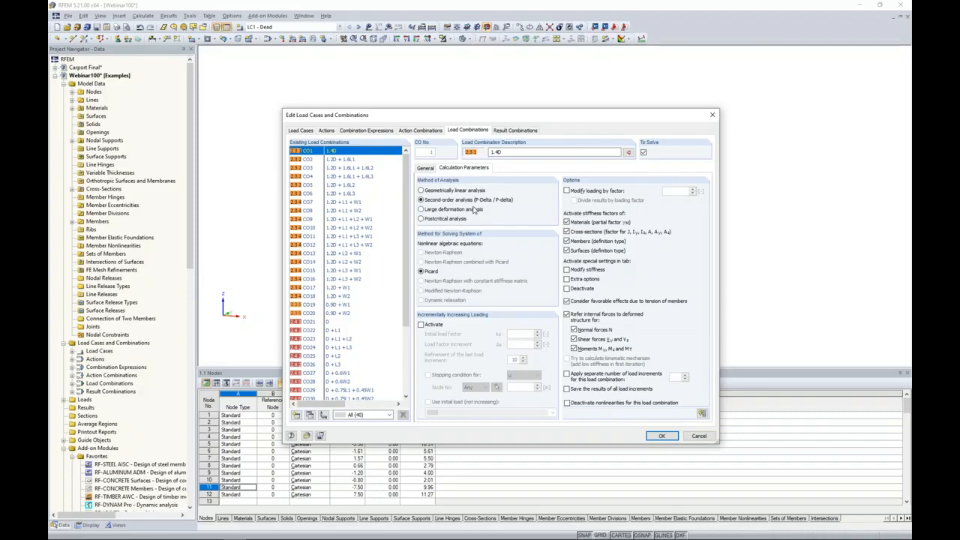
Review the loading of result combinations RC1 and RC2 and accept the load case and combination definitions
{"action": "left_click", "coordinate": [513, 131]}
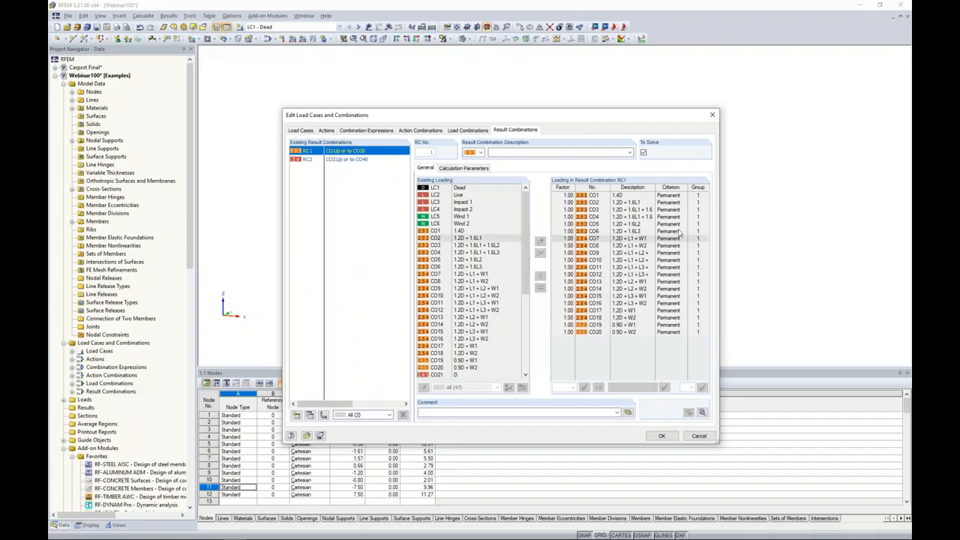
{"action": "left_click", "coordinate": [351, 159]}
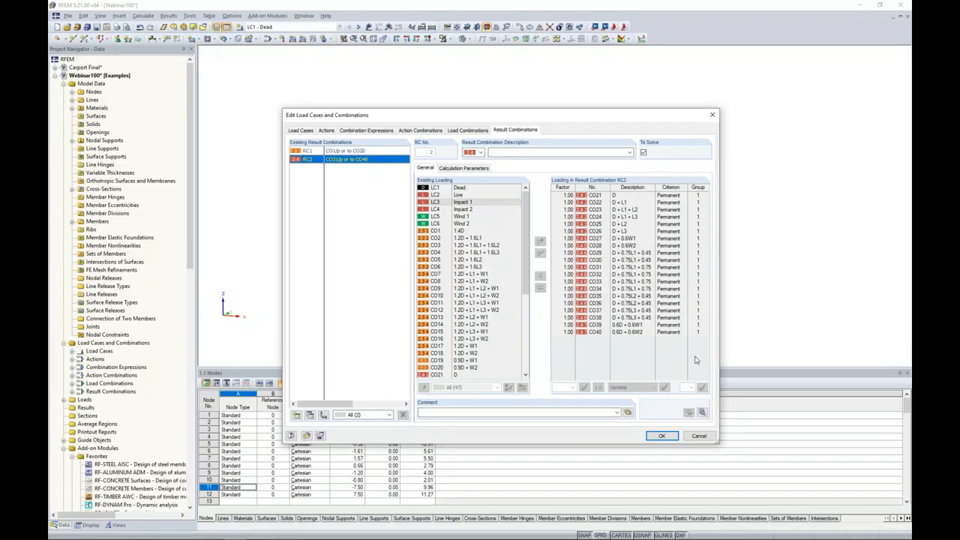
{"action": "left_click", "coordinate": [661, 436]}
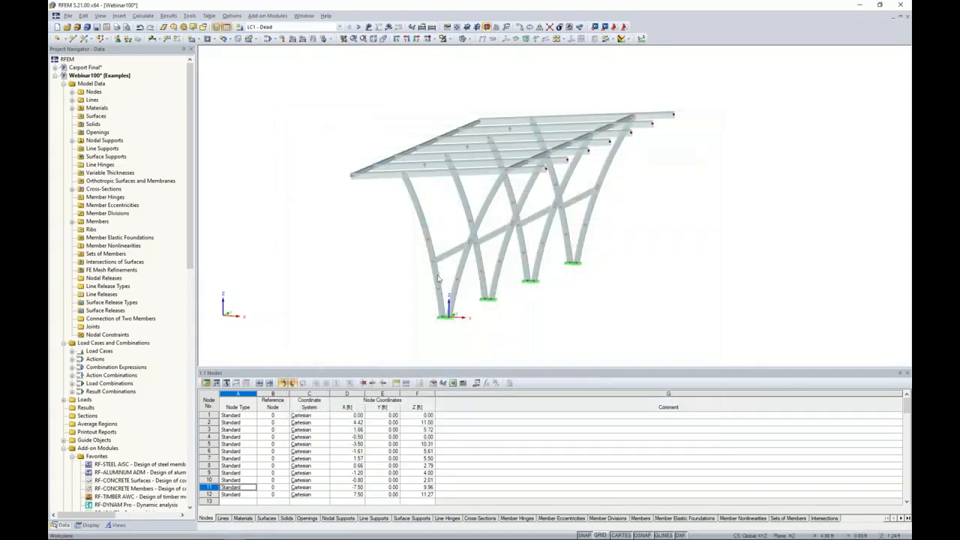
For LC1 Dead, set up an area load on members via plane in global direction ZL, true area, with uniform magnitude -0.020 ksf
{"action": "left_click", "coordinate": [320, 29]}
{"action": "left_click_drag", "start_coordinate": [341, 118], "coordinate": [345, 47]}
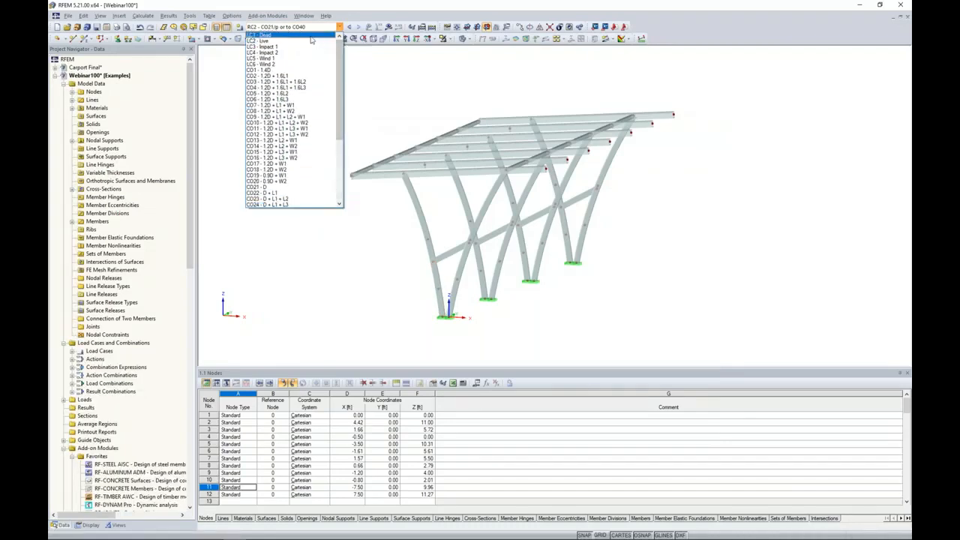
{"action": "left_click", "coordinate": [311, 35]}
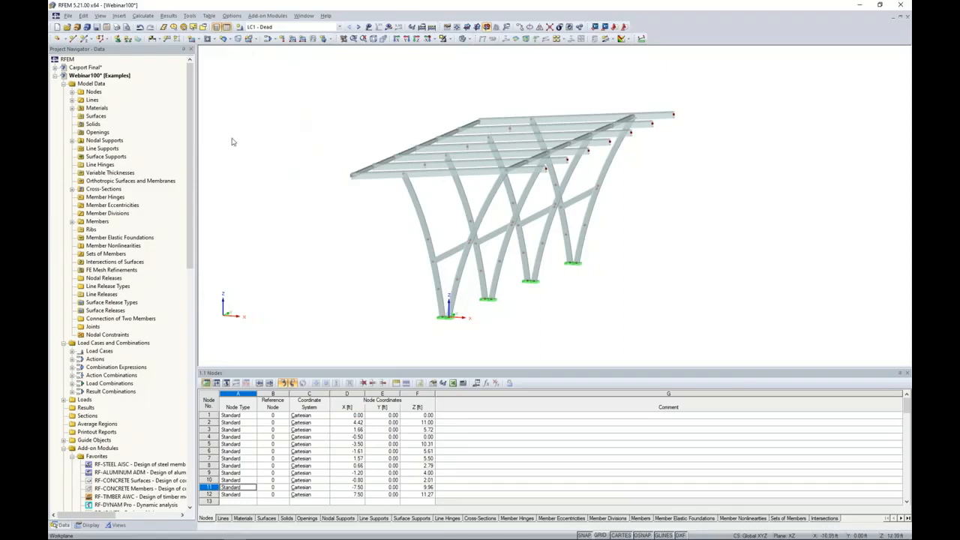
{"action": "left_click", "coordinate": [190, 15]}
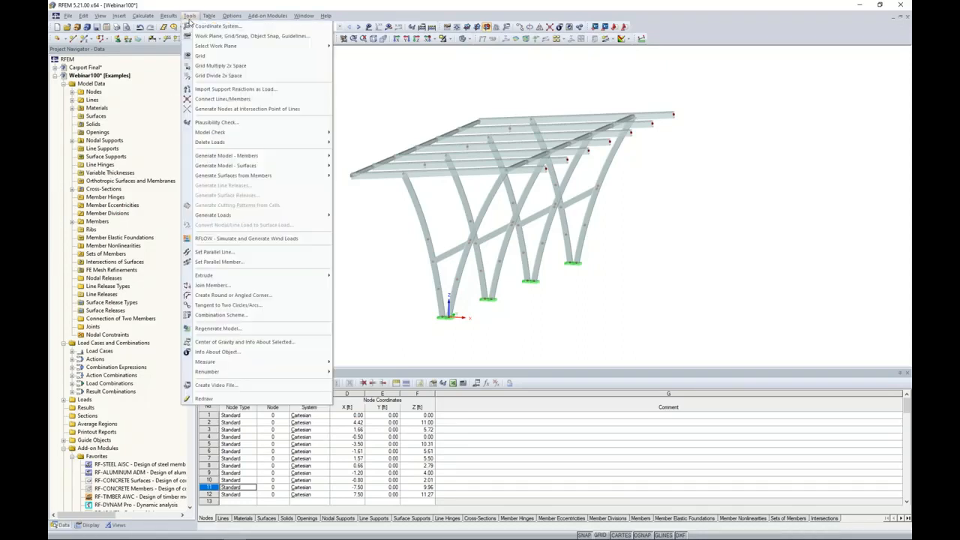
{"action": "mouse_move", "coordinate": [214, 217]}
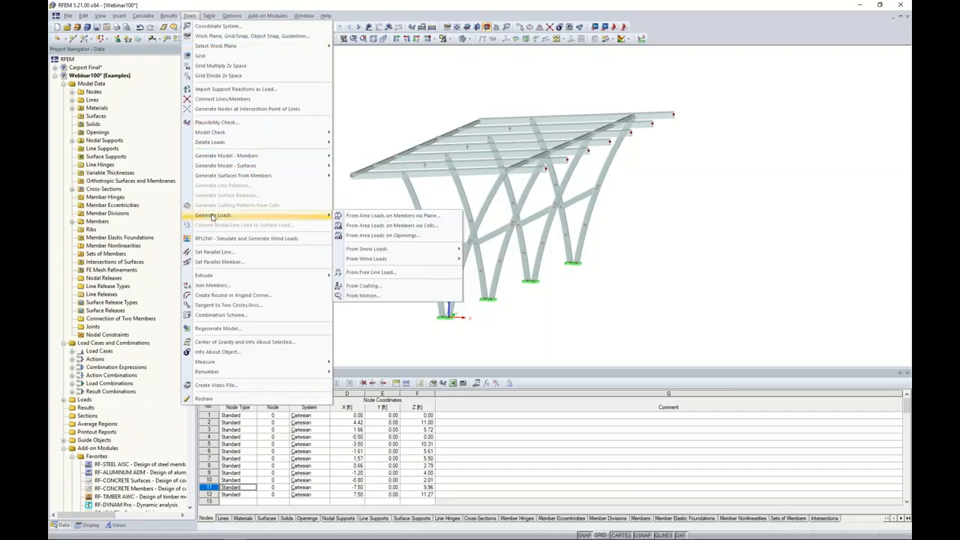
{"action": "left_click", "coordinate": [361, 219]}
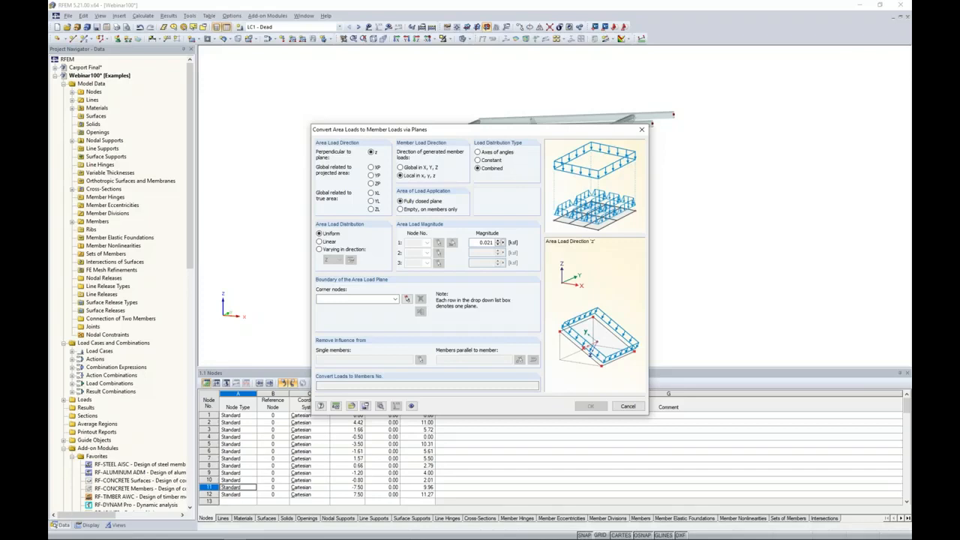
{"action": "left_click", "coordinate": [371, 210]}
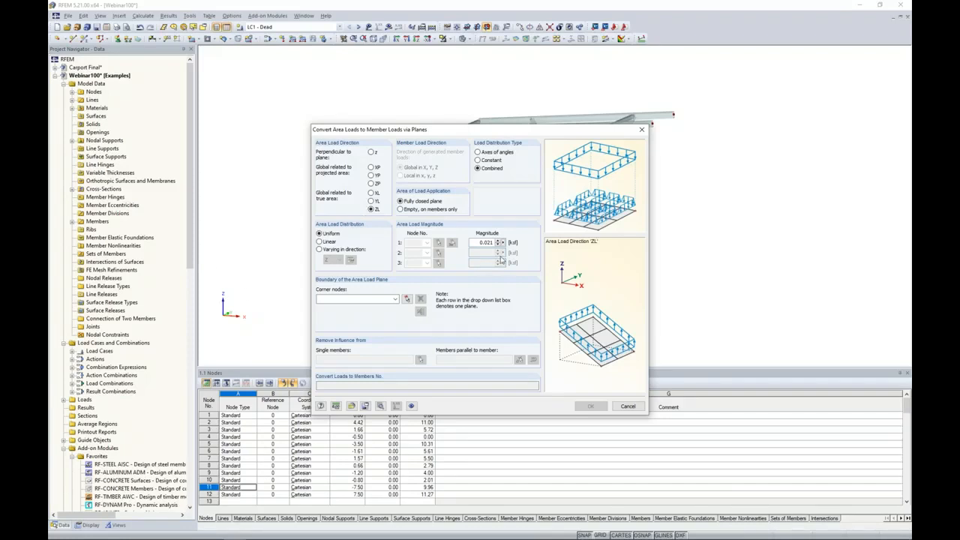
{"action": "double_click", "coordinate": [479, 245]}
{"action": "key", "text": "BackSpace"}
Define the area load plane's boundary by the four roof corner nodes 11, 83, 84 and 12
{"action": "left_click", "coordinate": [406, 299]}
{"action": "left_click", "coordinate": [355, 183]}
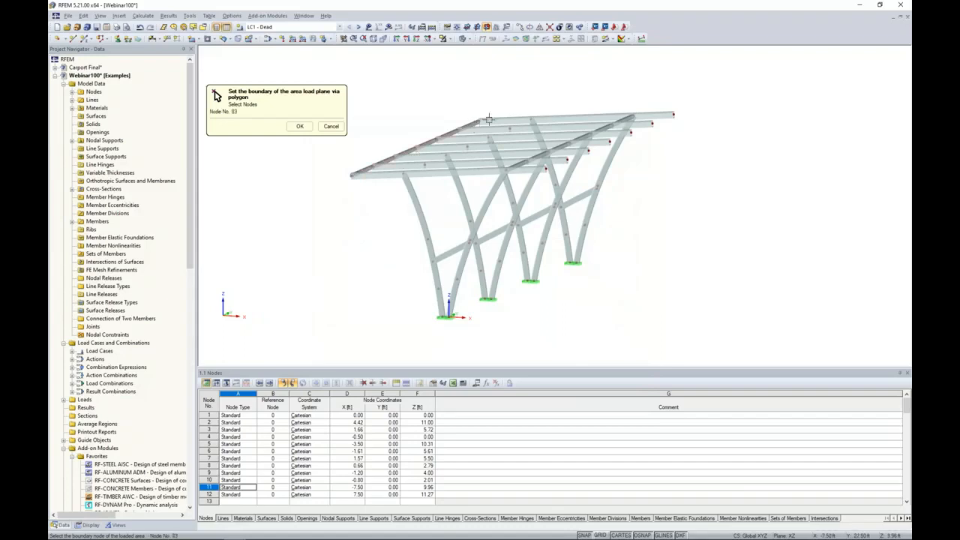
{"action": "left_click", "coordinate": [668, 112]}
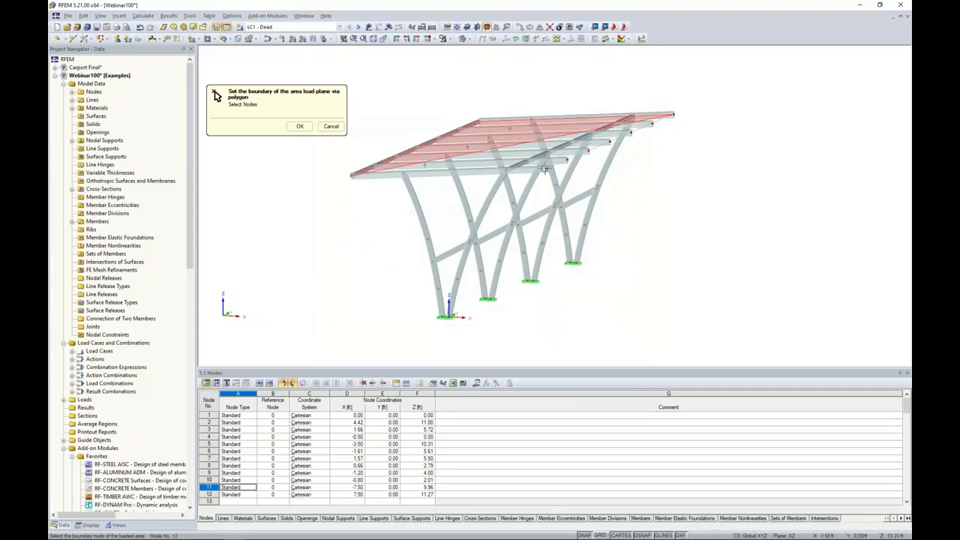
{"action": "key", "text": "Return"}
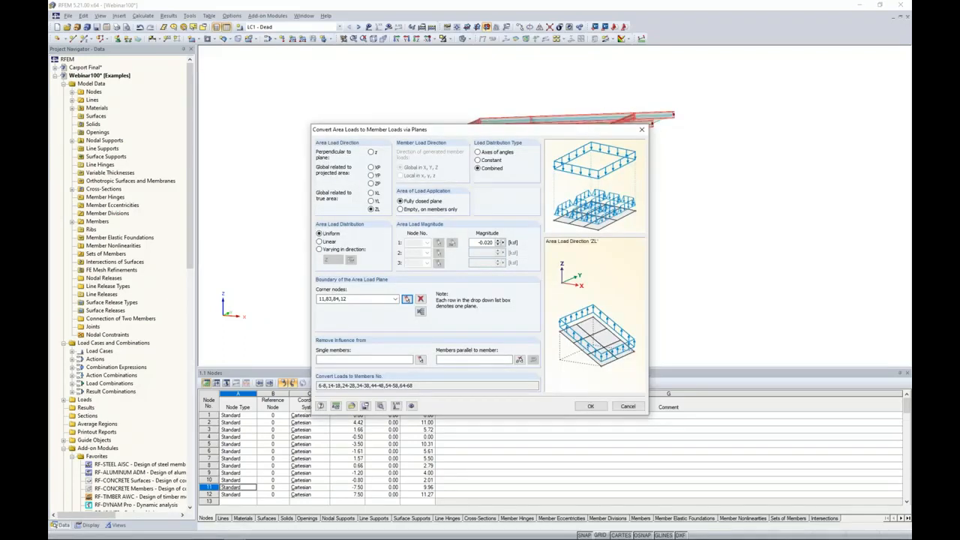
Exclude the members parallel to member 18 from the area load and generate the Dead member loads
{"action": "left_click_drag", "start_coordinate": [547, 132], "coordinate": [435, 117]}
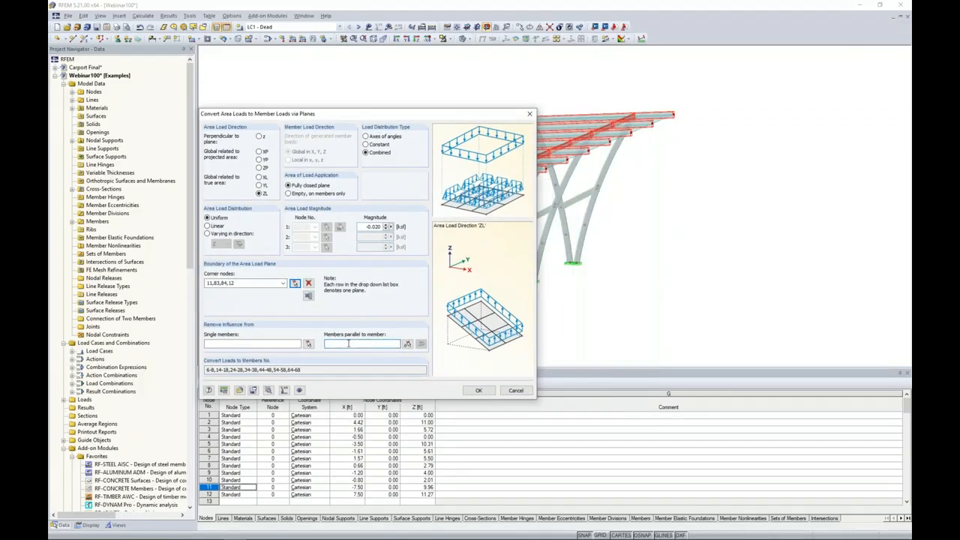
{"action": "left_click", "coordinate": [407, 343]}
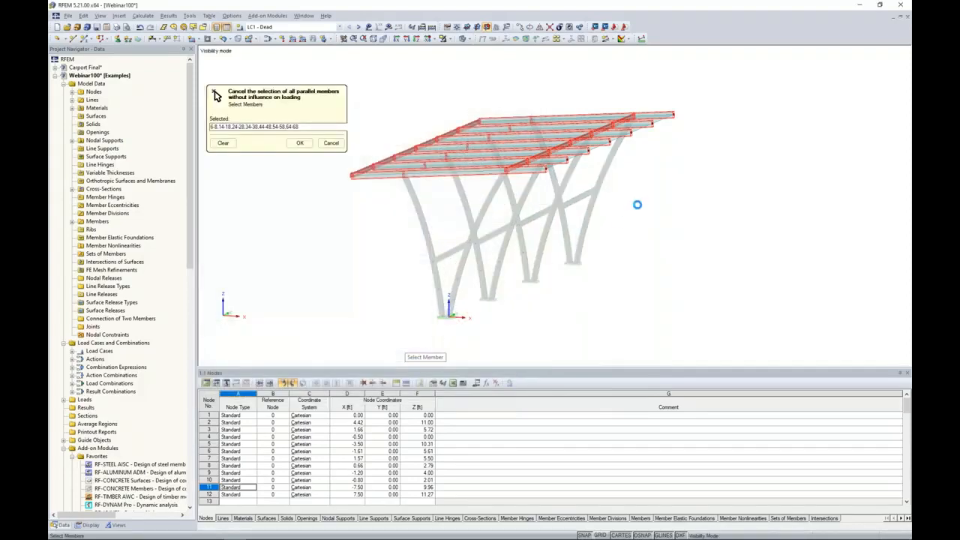
{"action": "left_click", "coordinate": [350, 187]}
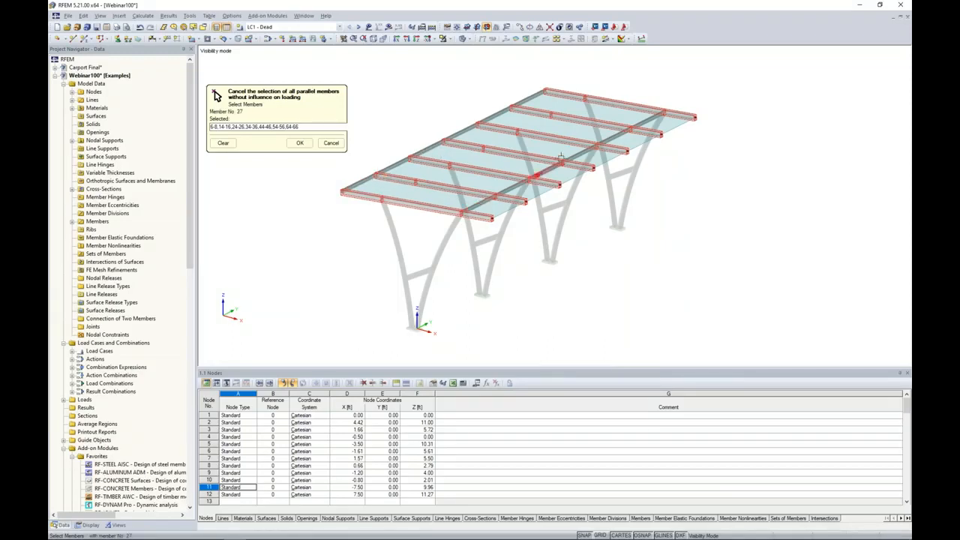
{"action": "left_click", "coordinate": [299, 143]}
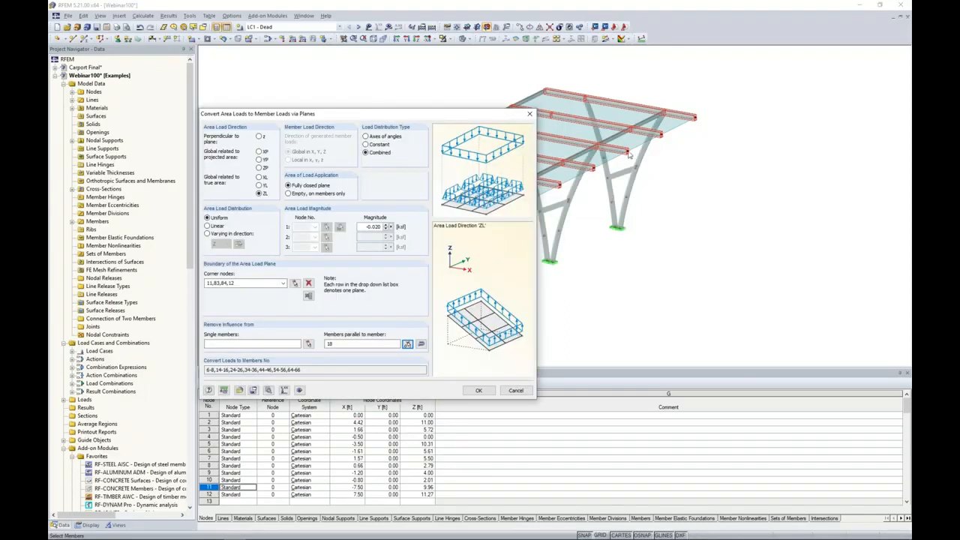
{"action": "left_click", "coordinate": [479, 390]}
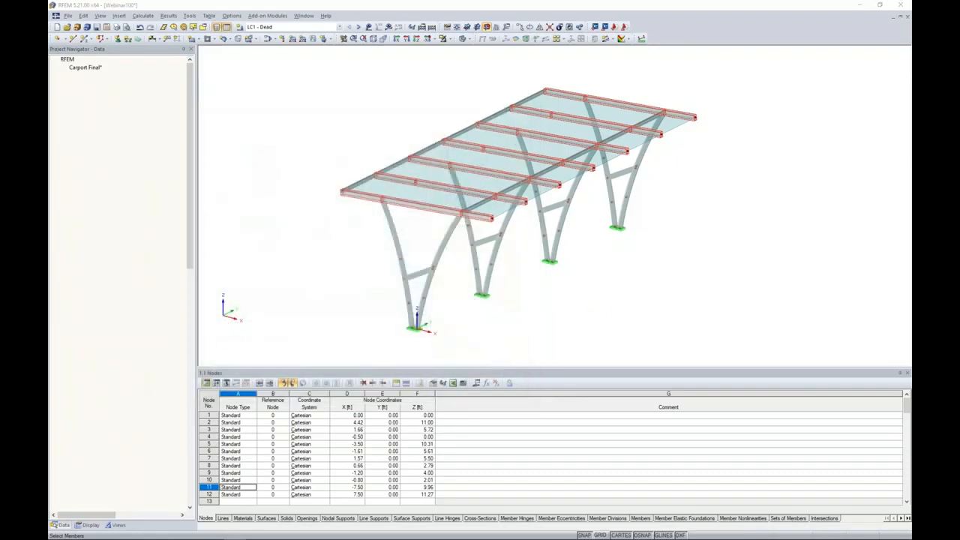
{"action": "left_click", "coordinate": [575, 347]}
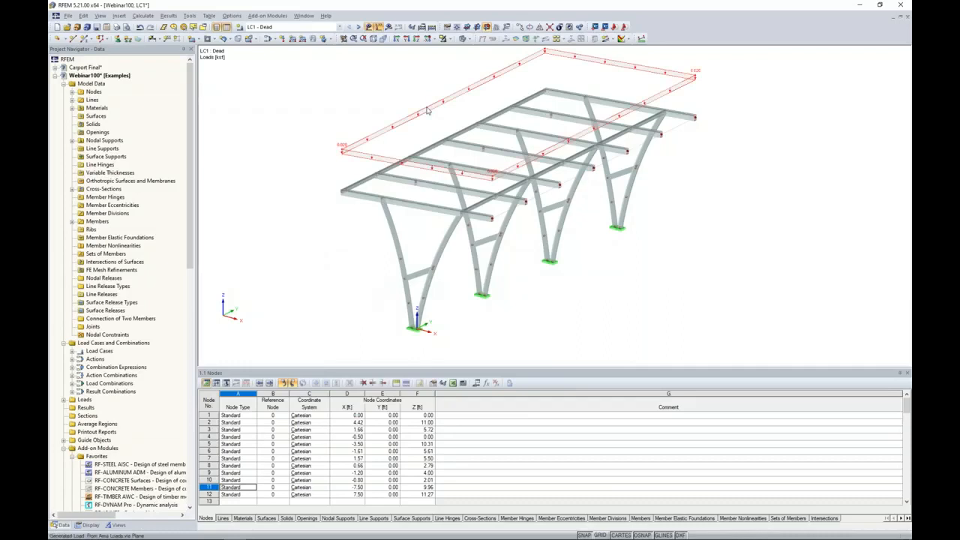
Display the generated Dead area load as separate member loads on the roof beams
{"action": "right_click", "coordinate": [427, 110]}
{"action": "left_click", "coordinate": [455, 138]}
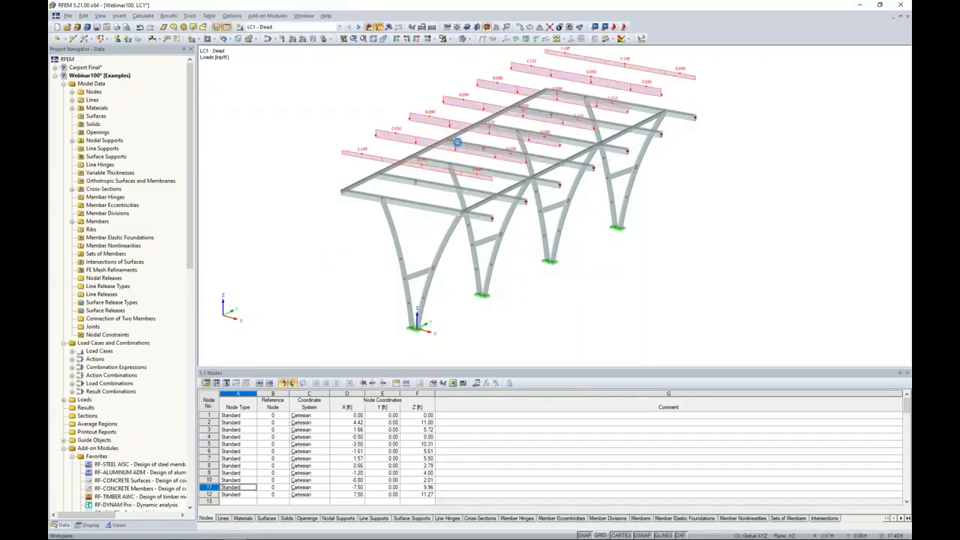
{"action": "middle_click_drag", "start_coordinate": [636, 259], "coordinate": [580, 272], "text": "ctrl"}
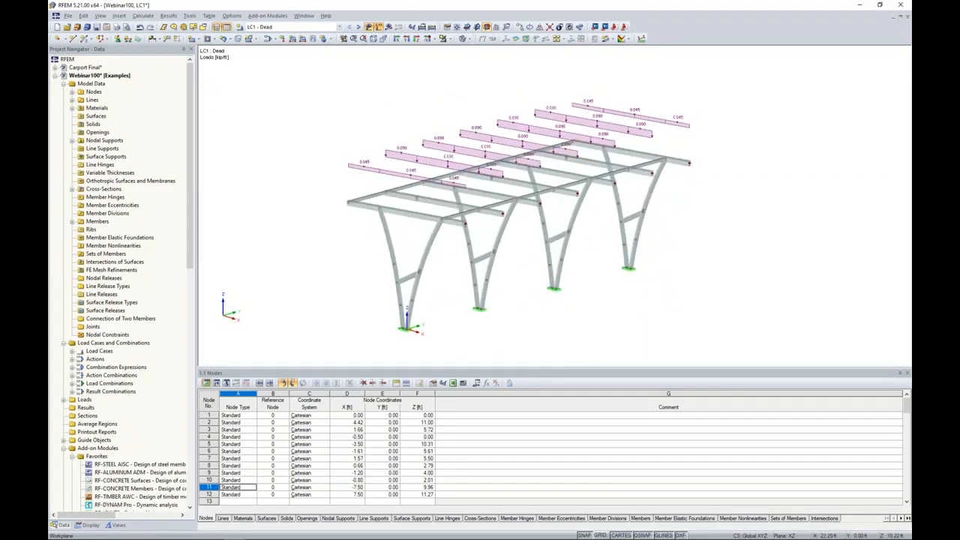
For LC2 Live, generate member loads over the same roof plane and members, using half the Dead area load's magnitude
{"action": "left_click", "coordinate": [358, 26]}
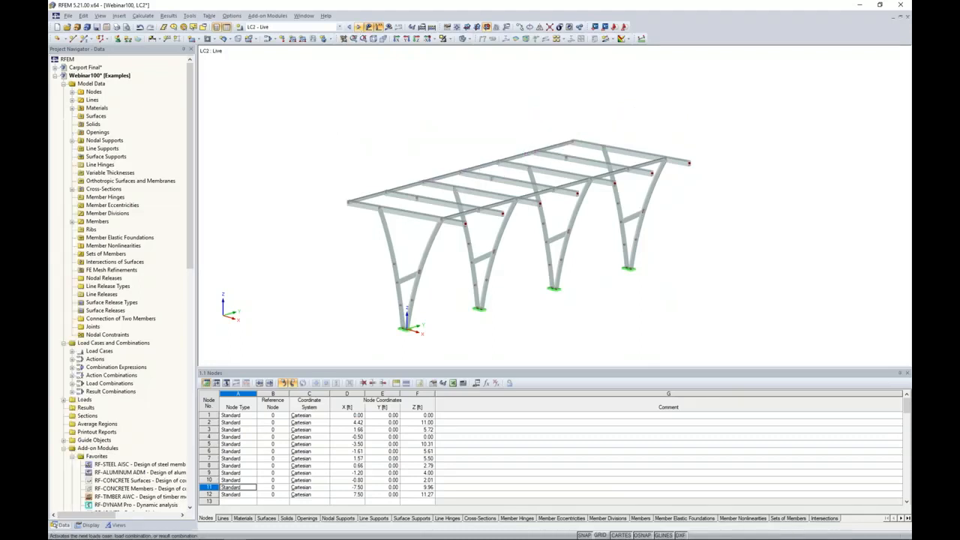
{"action": "left_click", "coordinate": [189, 15]}
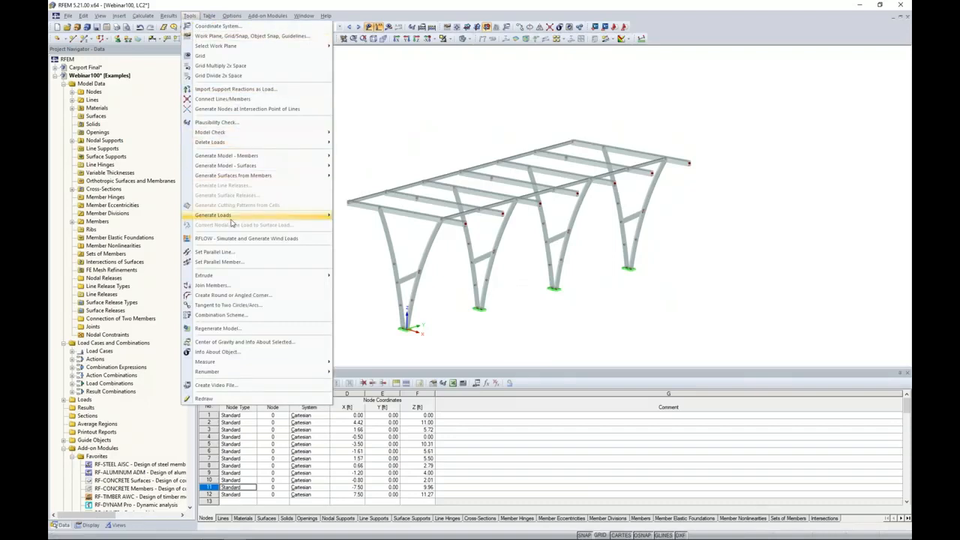
{"action": "mouse_move", "coordinate": [284, 220]}
{"action": "left_click", "coordinate": [363, 216]}
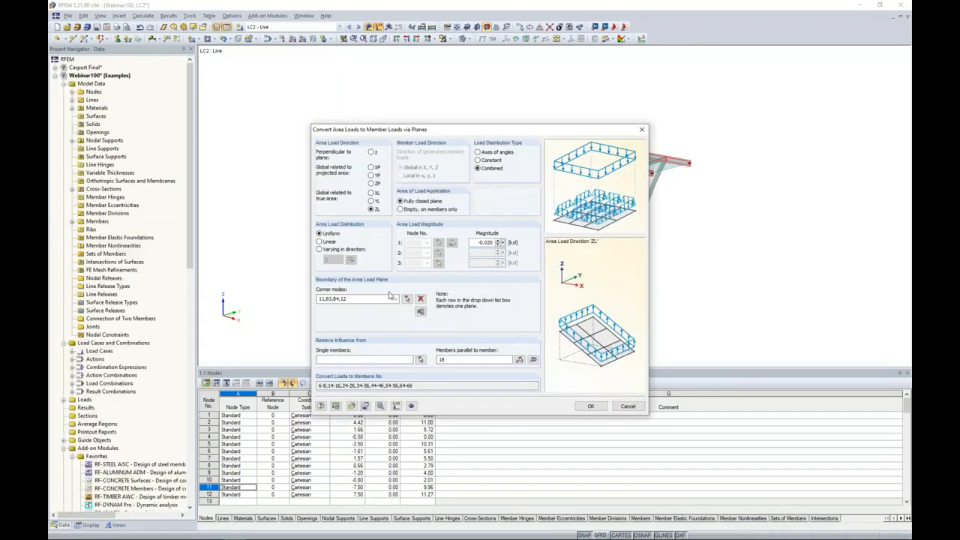
{"action": "left_click_drag", "start_coordinate": [479, 243], "coordinate": [516, 245]}
{"action": "key", "text": "BackSpace"}
{"action": "left_click", "coordinate": [590, 406]}
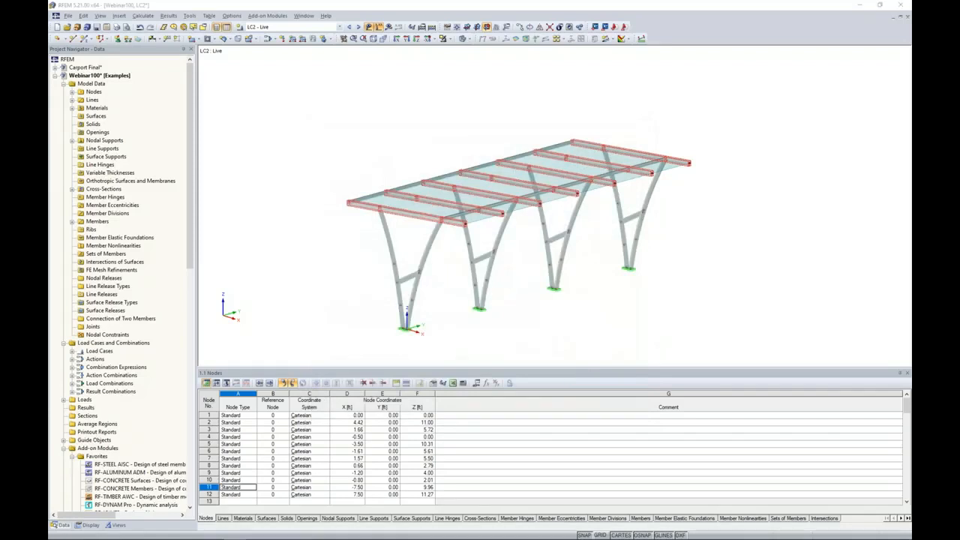
{"action": "left_click", "coordinate": [579, 348]}
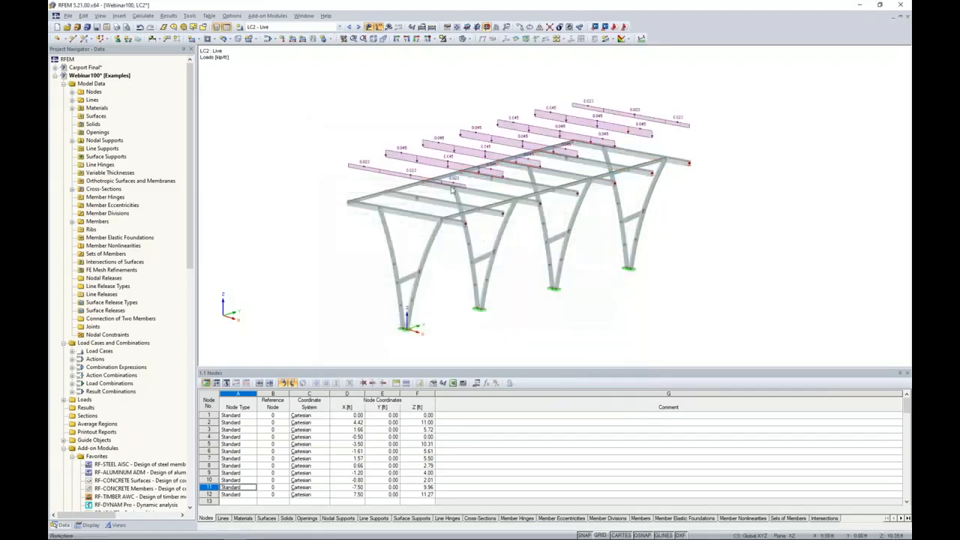
Make LC3 Impact 1 the current load case and save the model
{"action": "middle_click_drag", "start_coordinate": [683, 197], "coordinate": [615, 225], "text": "ctrl"}
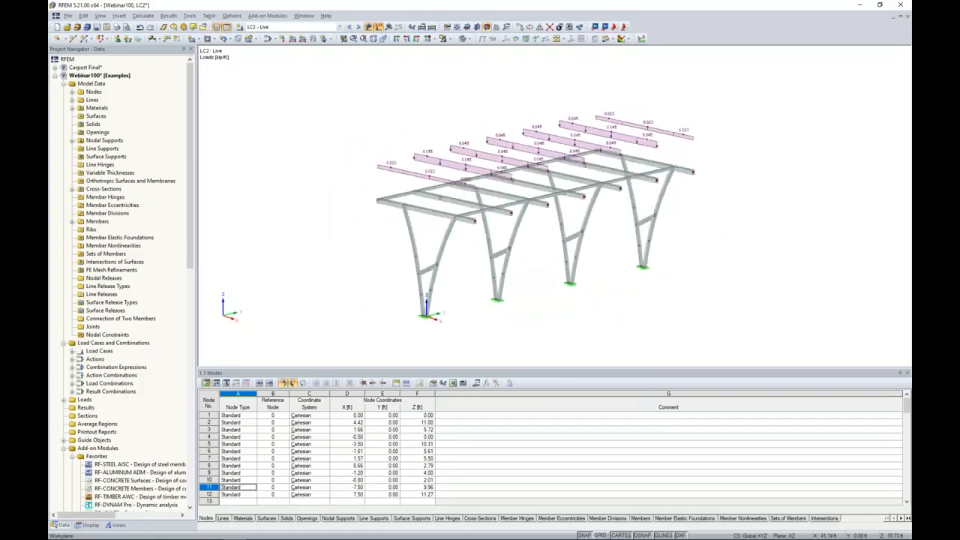
{"action": "left_click", "coordinate": [359, 27]}
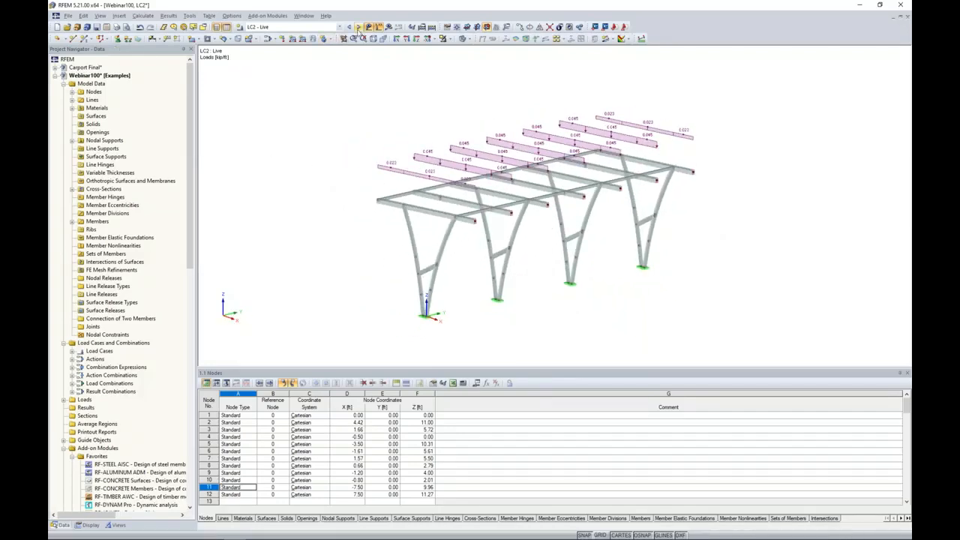
{"action": "left_click", "coordinate": [97, 27]}
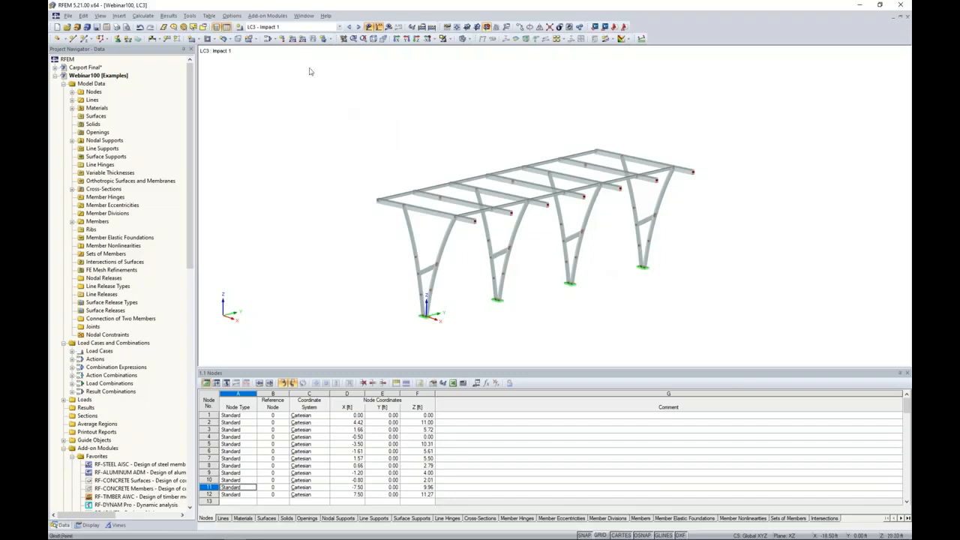
Apply a concentrated member force of -6 kip in global XL at 2 ft along the second frame's curved +X leg in Impact 1
{"action": "left_click", "coordinate": [293, 39]}
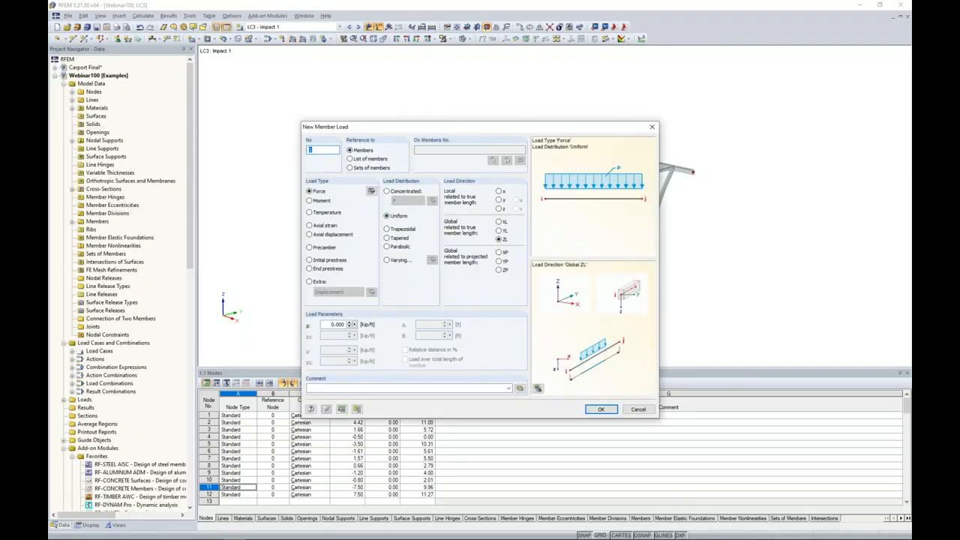
{"action": "left_click", "coordinate": [387, 191]}
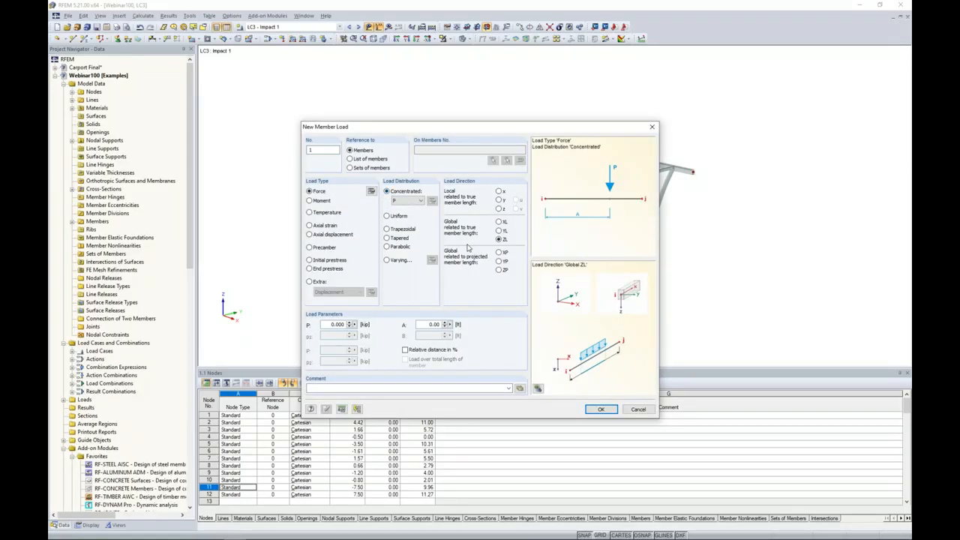
{"action": "left_click", "coordinate": [499, 222]}
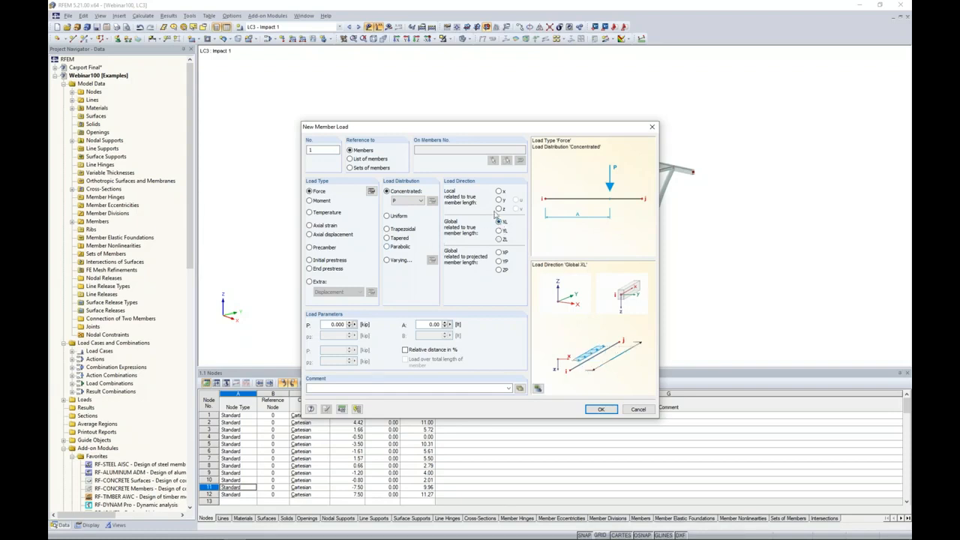
{"action": "double_click", "coordinate": [330, 324]}
{"action": "type", "text": "-6"}
{"action": "key", "text": "Tab"}
{"action": "type", "text": "2"}
{"action": "left_click", "coordinate": [597, 410]}
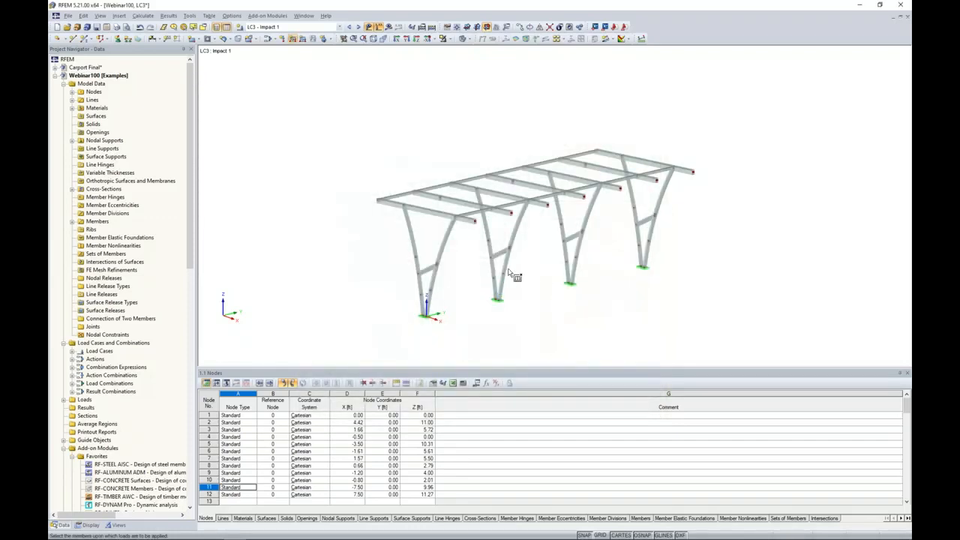
{"action": "left_click", "coordinate": [506, 266]}
{"action": "middle_click_drag", "start_coordinate": [547, 287], "coordinate": [523, 260]}
{"action": "scroll", "coordinate": [495, 251], "scroll_direction": "up", "scroll_amount": 3}
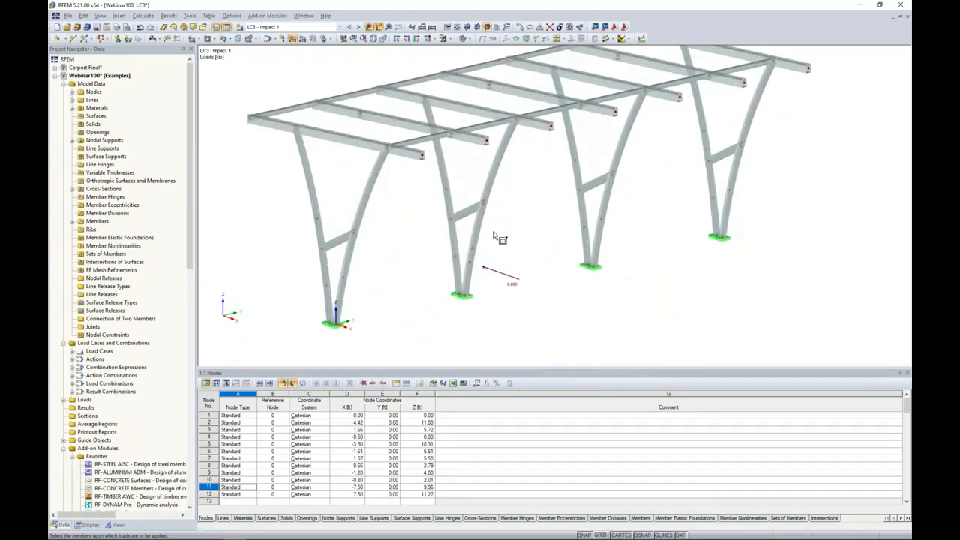
Place the same concentrated force on the third frame's curved +X leg in LC4 Impact 2, and compare both impact load cases
{"action": "left_click", "coordinate": [358, 27]}
{"action": "left_click", "coordinate": [606, 207]}
{"action": "key", "text": "Escape"}
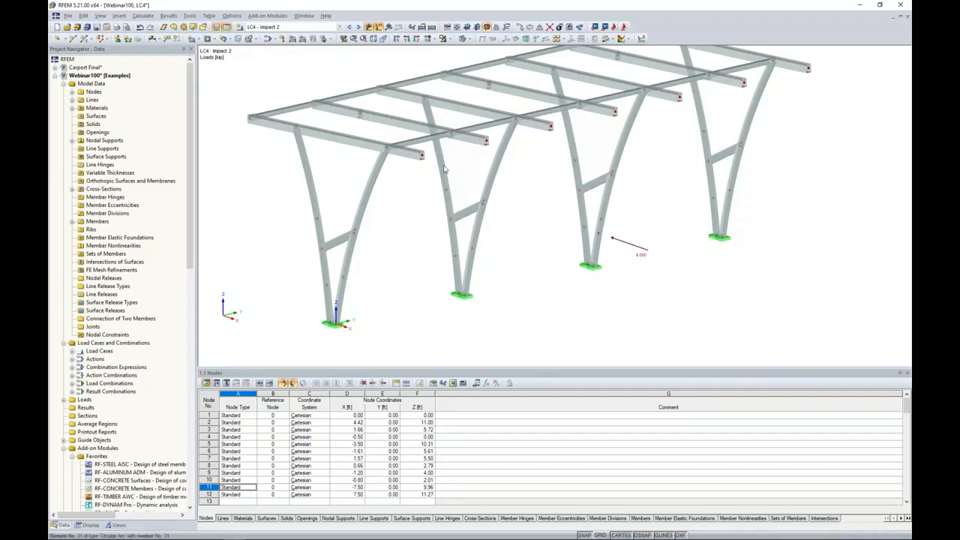
{"action": "left_click", "coordinate": [349, 29]}
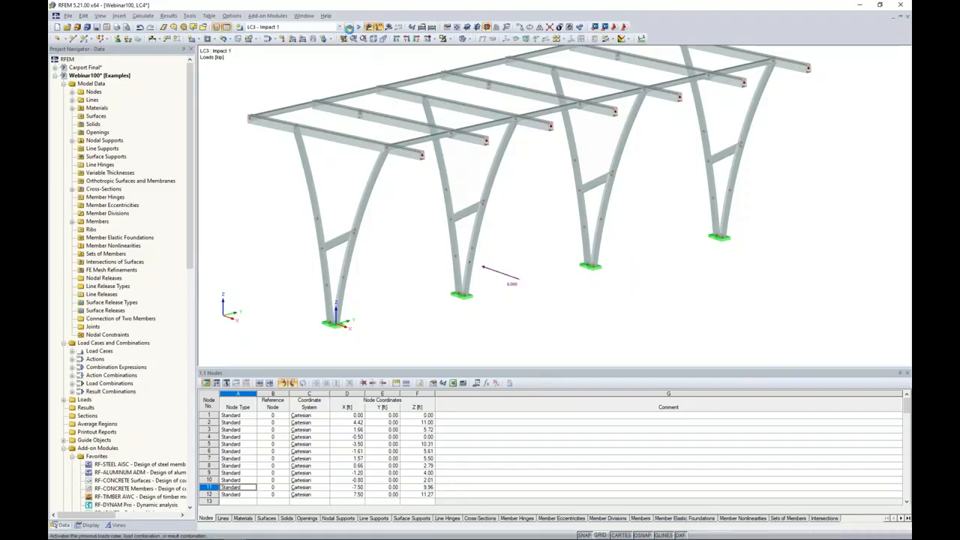
{"action": "left_click", "coordinate": [359, 29]}
{"action": "left_click", "coordinate": [349, 29]}
{"action": "left_click", "coordinate": [359, 29]}
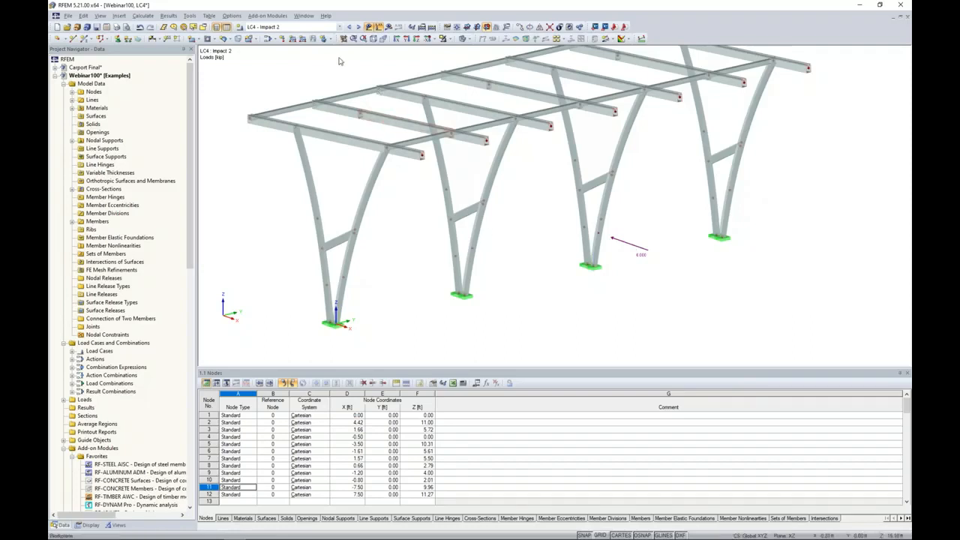
Activate load case LC5 Wind 1 and start generating member loads from an area load via plane
{"action": "left_click", "coordinate": [358, 27]}
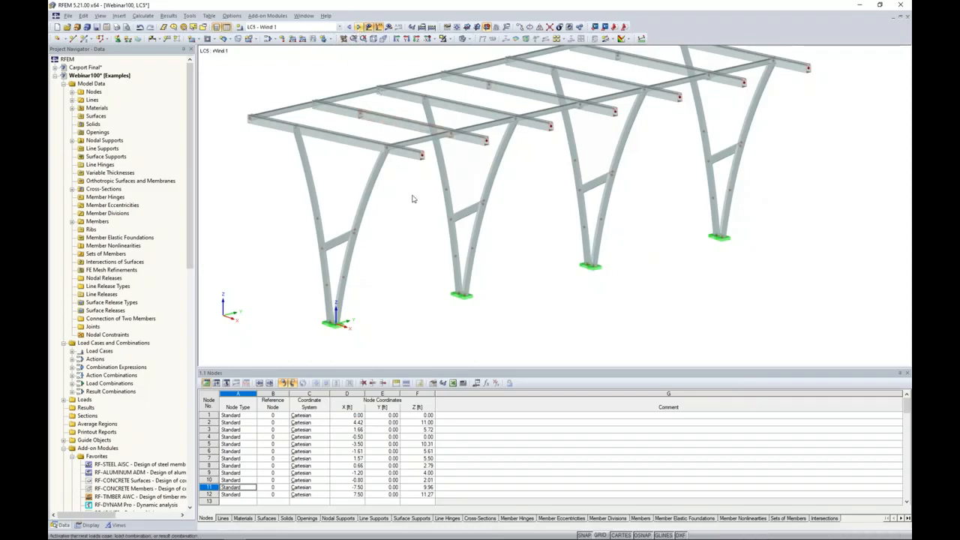
{"action": "scroll", "coordinate": [413, 198], "scroll_direction": "down", "scroll_amount": 3}
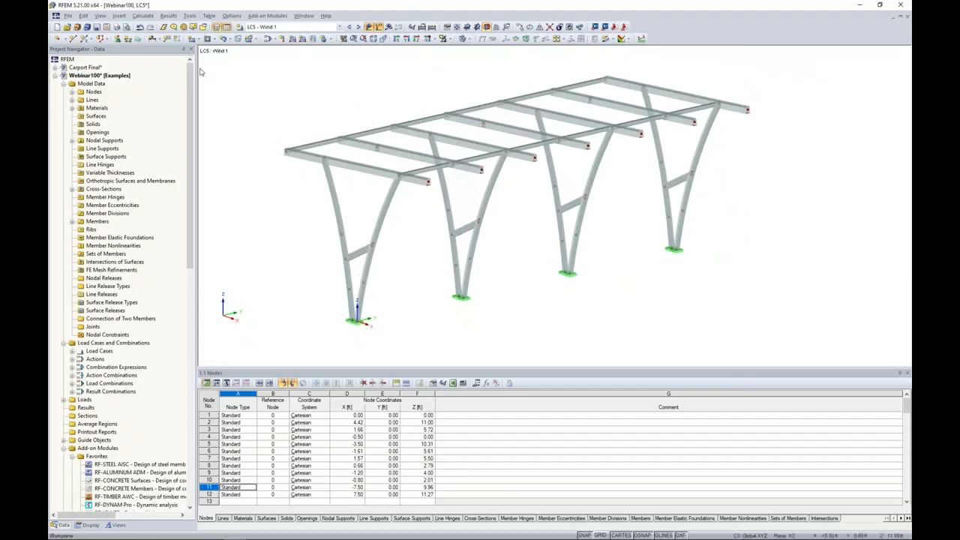
{"action": "left_click", "coordinate": [190, 16]}
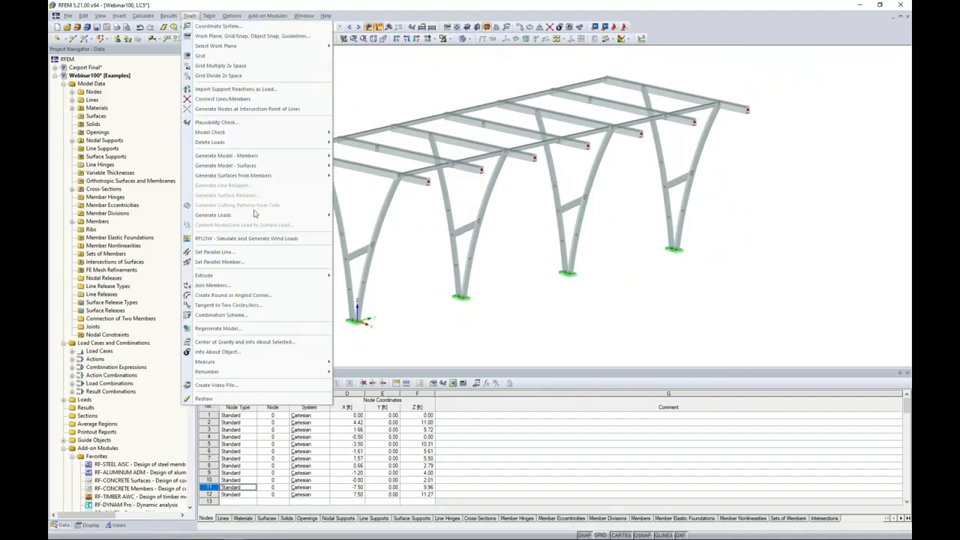
{"action": "mouse_move", "coordinate": [257, 217]}
{"action": "mouse_move", "coordinate": [371, 251]}
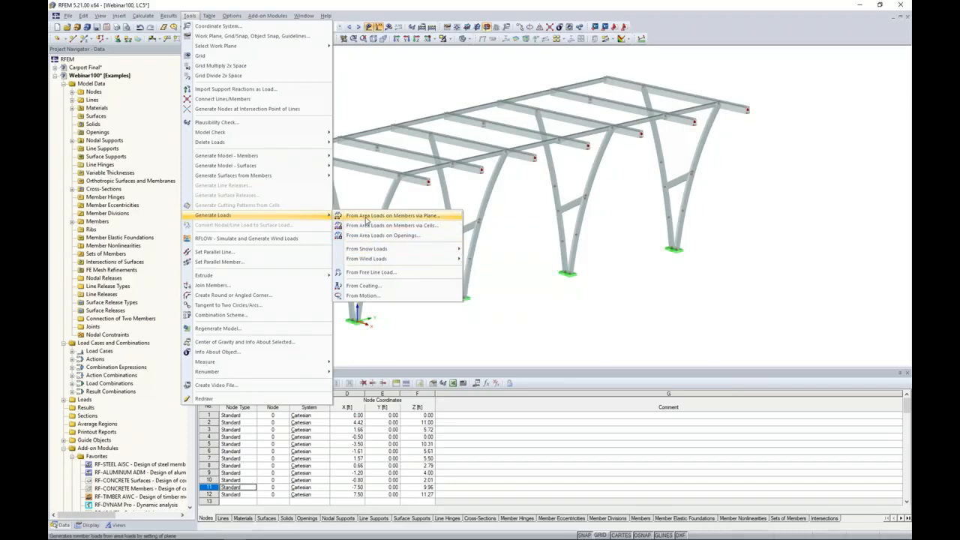
{"action": "left_click", "coordinate": [366, 217]}
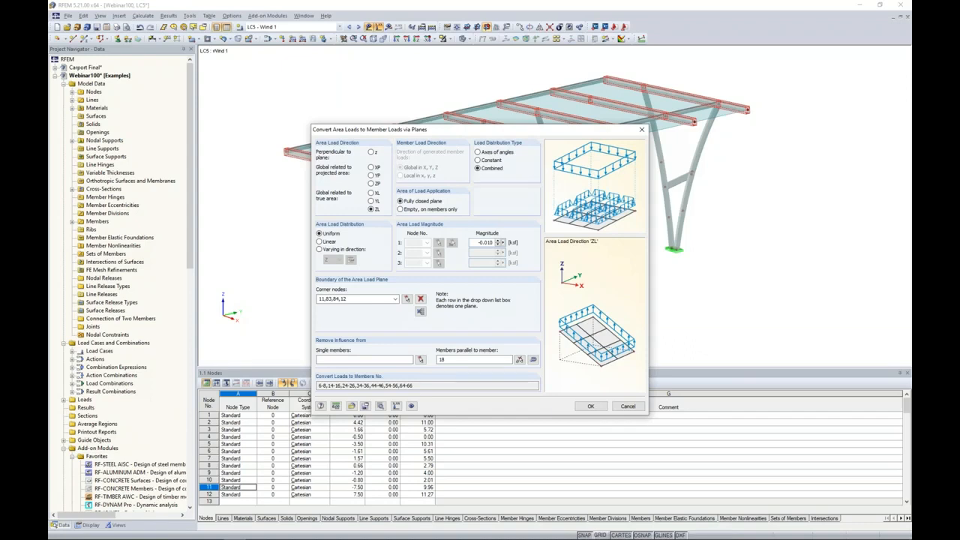
Switch to the Geo-Zone Tool in Chrome and look up the ASCE/SEI 7-16 wind speed for a location picked in Missouri
{"action": "key", "text": "super+Tab"}
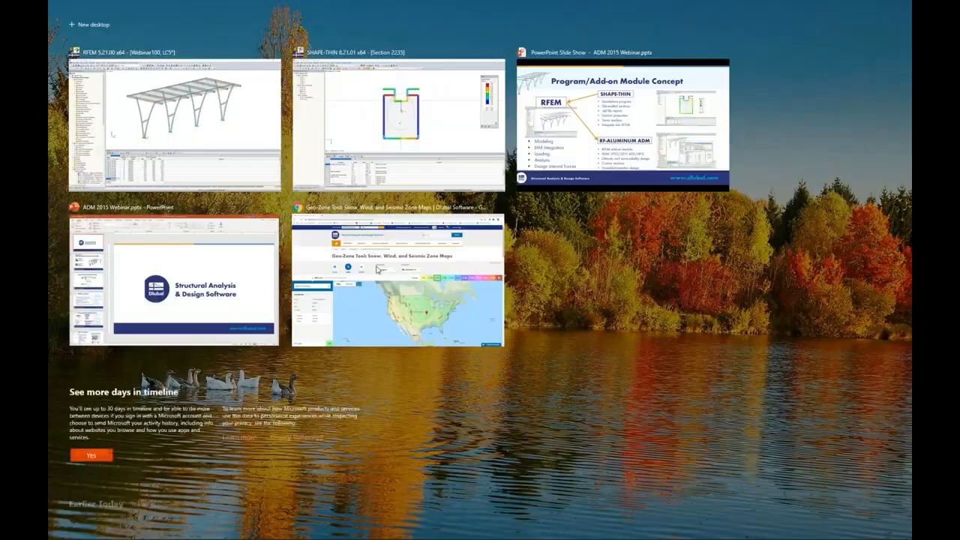
{"action": "left_click", "coordinate": [378, 270]}
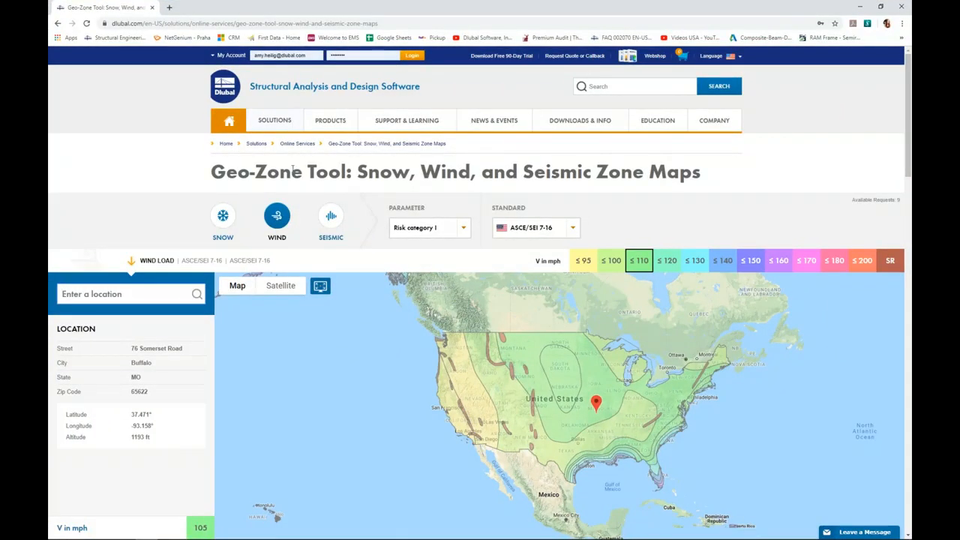
{"action": "mouse_move", "coordinate": [272, 122]}
{"action": "left_click", "coordinate": [572, 229]}
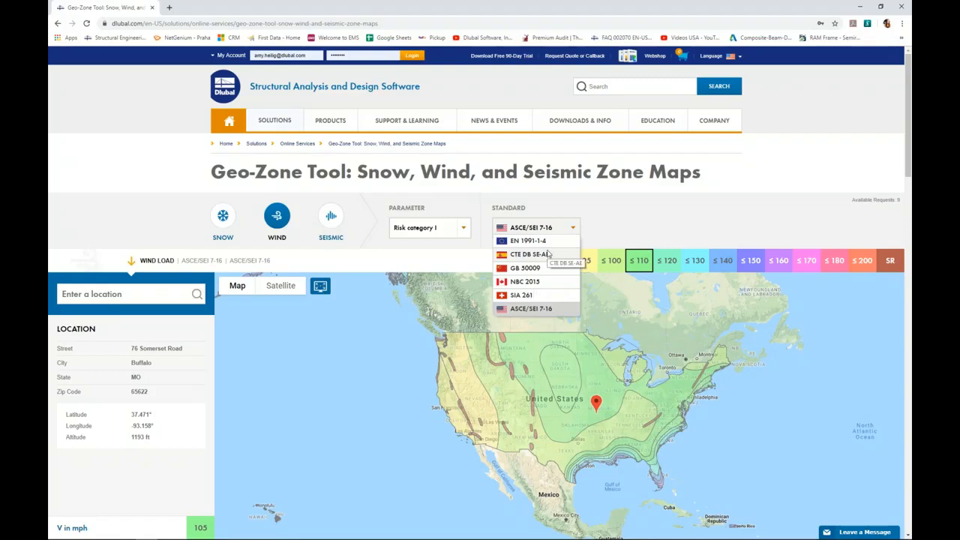
{"action": "left_click", "coordinate": [441, 260]}
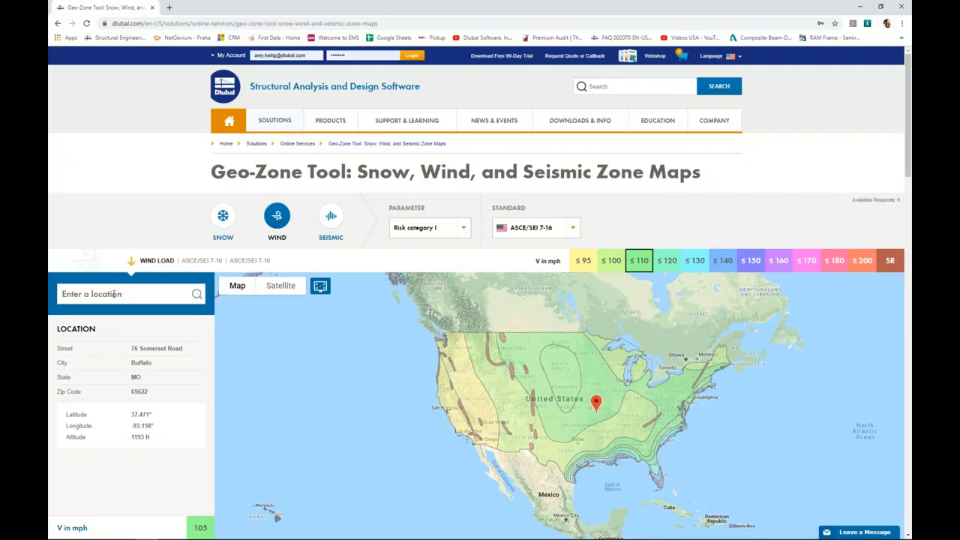
{"action": "left_click", "coordinate": [607, 408]}
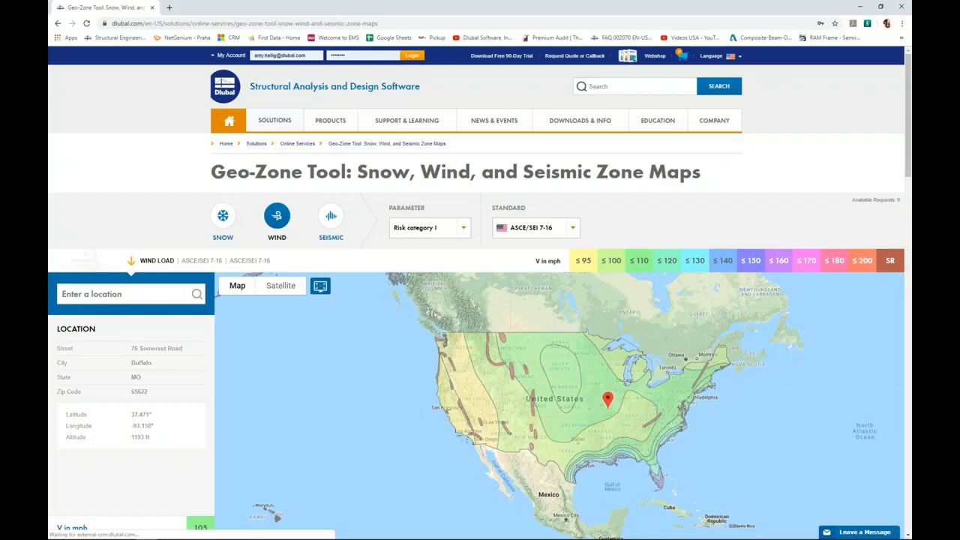
{"action": "scroll", "coordinate": [184, 373], "scroll_direction": "down", "scroll_amount": 1}
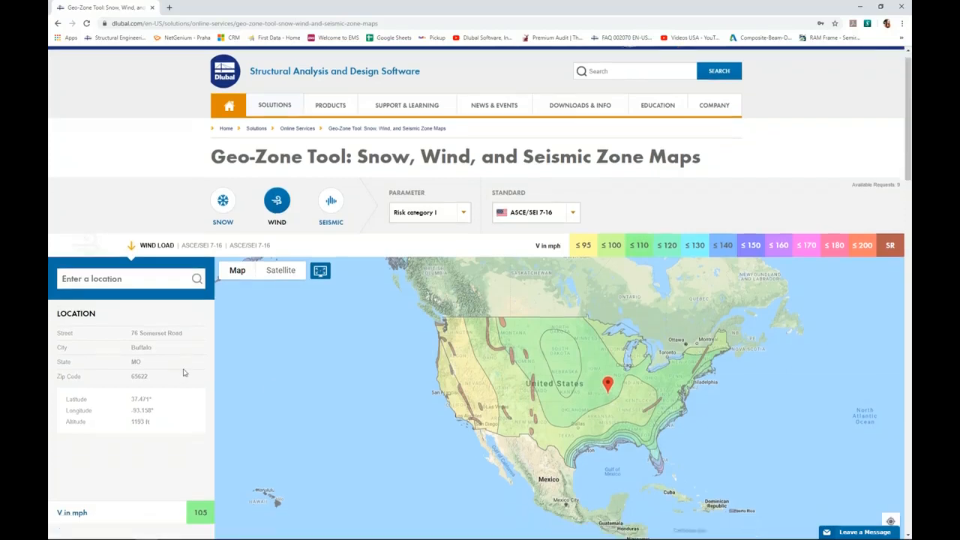
{"action": "scroll", "coordinate": [315, 353], "scroll_direction": "down", "scroll_amount": 1}
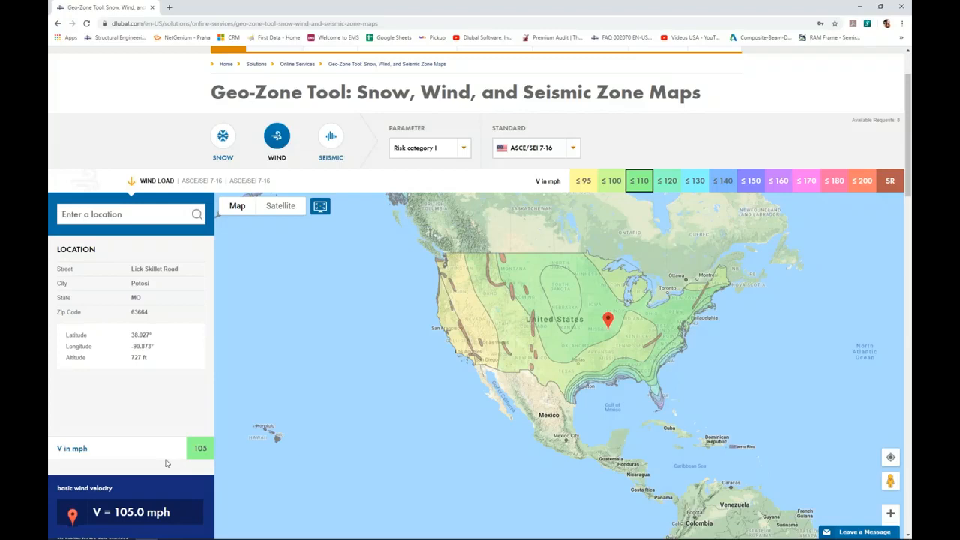
{"action": "scroll", "coordinate": [166, 463], "scroll_direction": "up", "scroll_amount": 1}
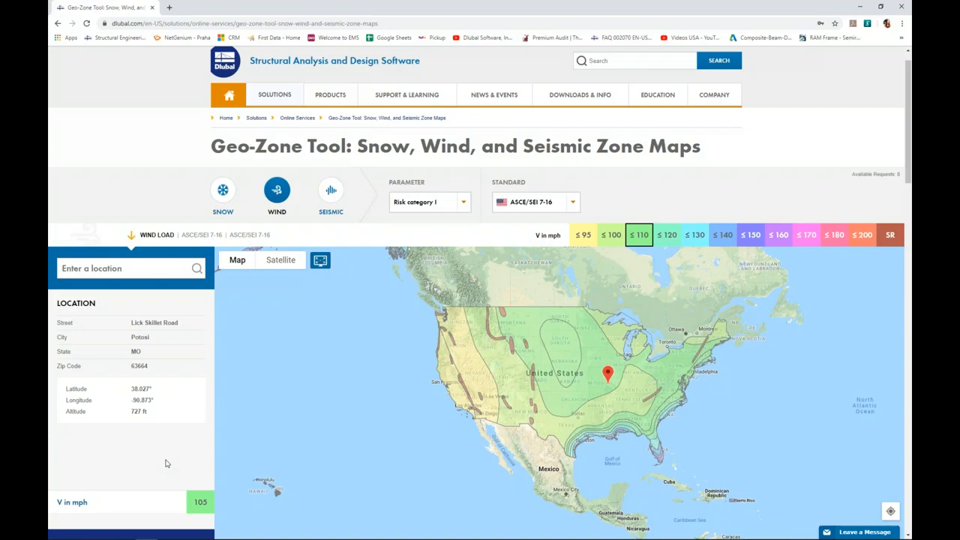
Back in RFEM, generate roof member loads from a uniform XL area load of -0.01 ksf, with no parallel members excluded
{"action": "key", "text": "super+Tab"}
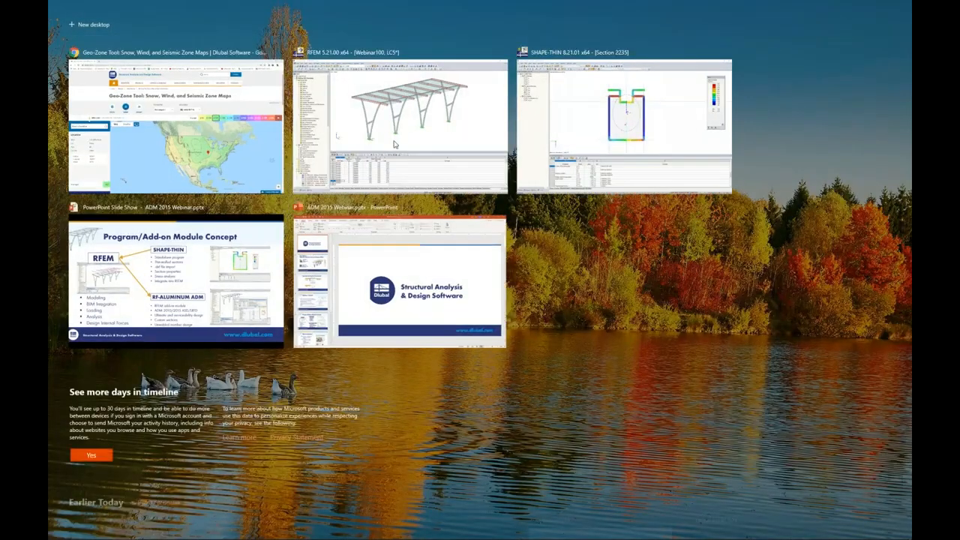
{"action": "left_click", "coordinate": [395, 144]}
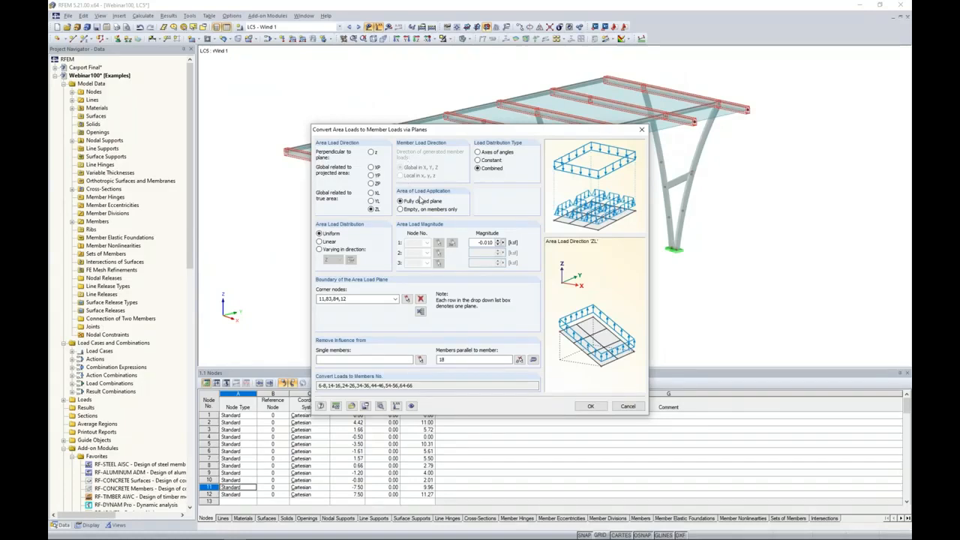
{"action": "left_click", "coordinate": [371, 193]}
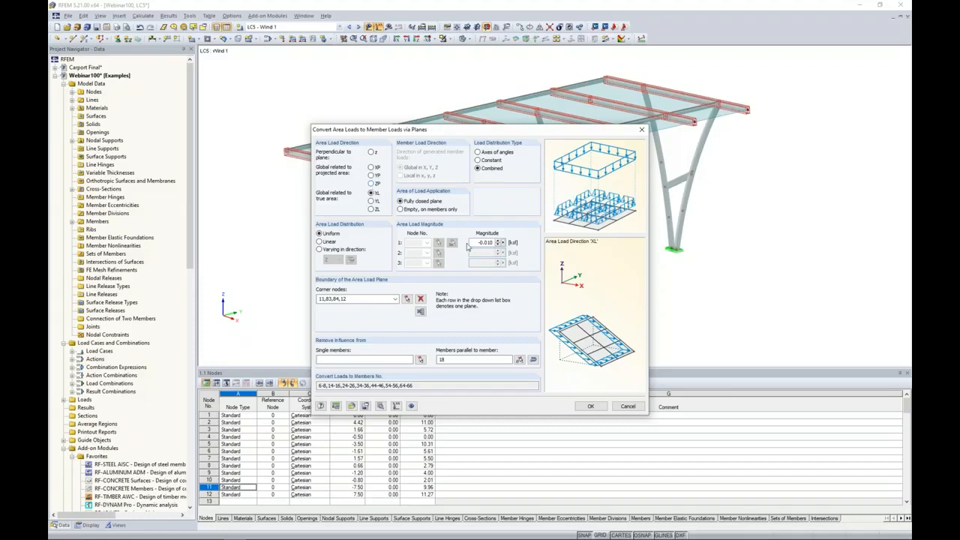
{"action": "left_click_drag", "start_coordinate": [475, 243], "coordinate": [496, 242]}
{"action": "key", "text": "BackSpace"}
{"action": "type", "text": "-0.01"}
{"action": "left_click_drag", "start_coordinate": [457, 360], "coordinate": [413, 363]}
{"action": "key", "text": "BackSpace"}
{"action": "left_click", "coordinate": [591, 406]}
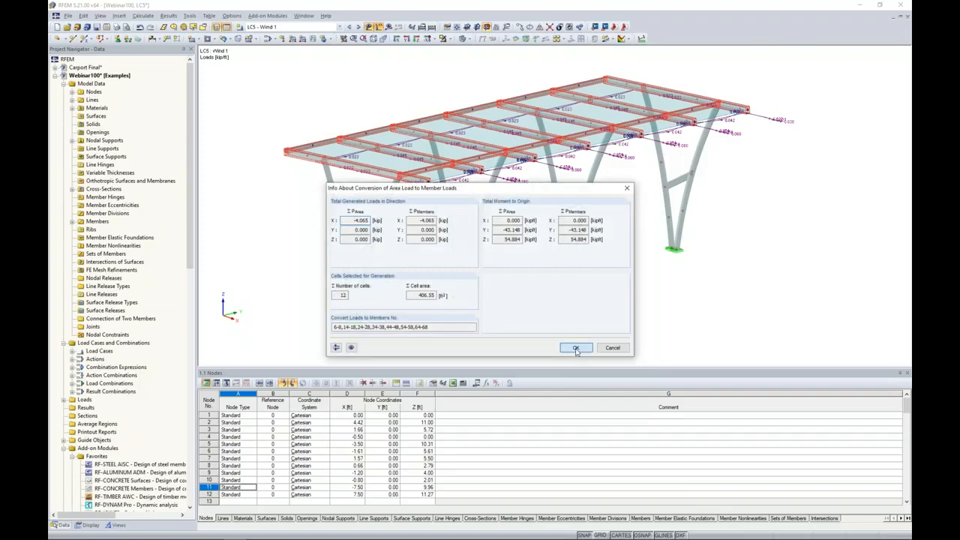
{"action": "left_click", "coordinate": [576, 347]}
{"action": "mouse_move", "coordinate": [534, 240]}
{"action": "middle_mouse_down", "text": "ctrl"}
{"action": "mouse_move", "coordinate": [596, 247]}
{"action": "mouse_move", "coordinate": [530, 246]}
{"action": "middle_mouse_up", "text": "ctrl"}
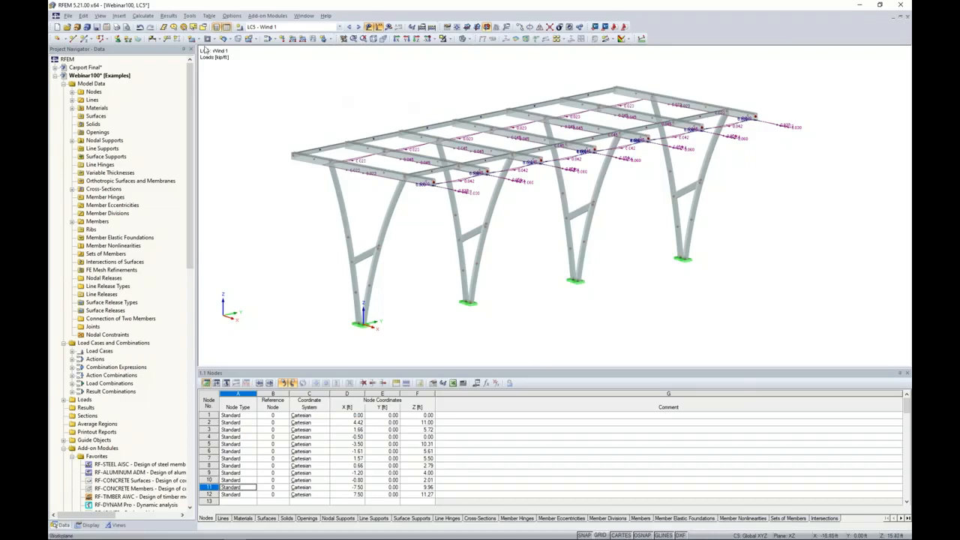
Start another area load conversion via plane for Wind 1 with direction ZL and magnitude -0.005 ksf
{"action": "left_click", "coordinate": [189, 15]}
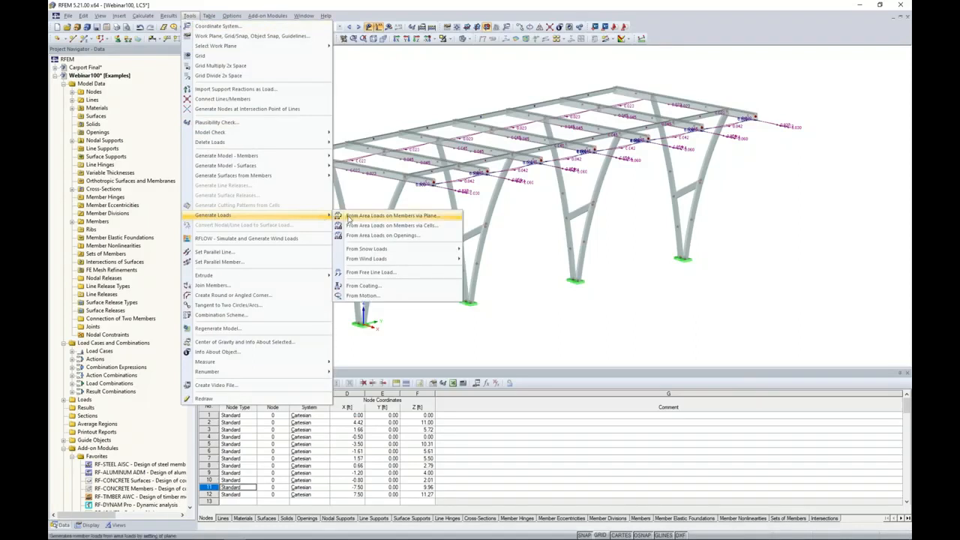
{"action": "left_click", "coordinate": [350, 220]}
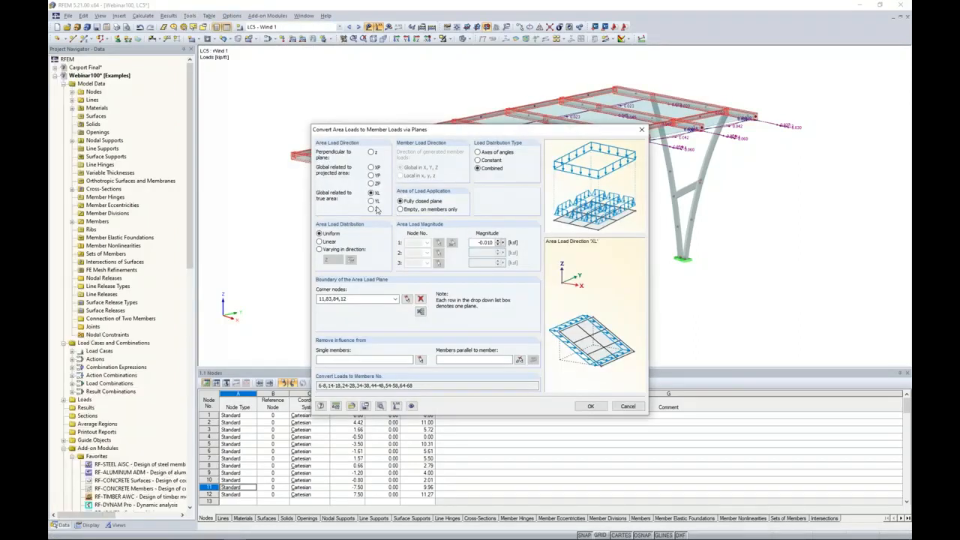
{"action": "left_click", "coordinate": [371, 209]}
{"action": "left_click_drag", "start_coordinate": [477, 242], "coordinate": [507, 243]}
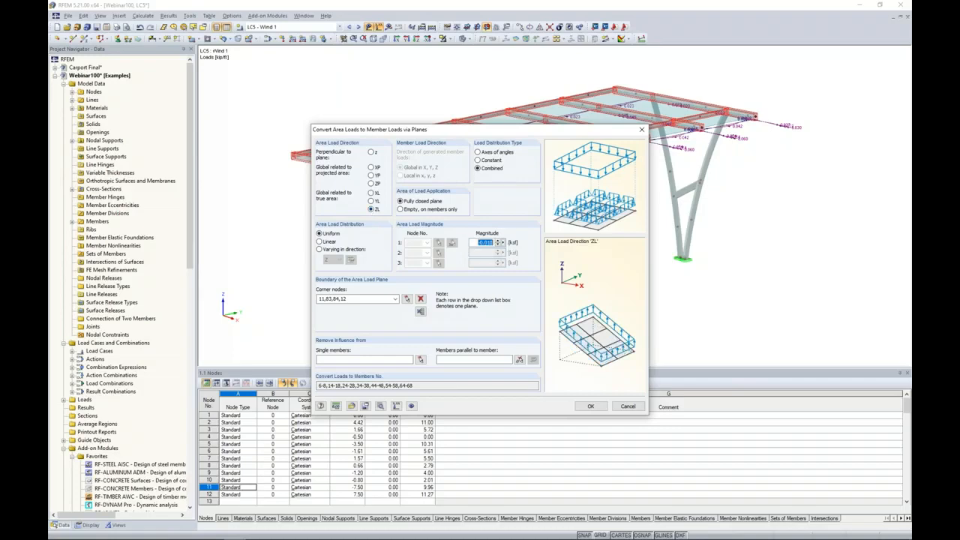
{"action": "key", "text": "BackSpace"}
{"action": "type", "text": "-0.005"}
Exclude all members parallel to the rear longitudinal roof edge beam from the ZL area load, and generate the member loads
{"action": "left_click", "coordinate": [454, 360]}
{"action": "left_click", "coordinate": [518, 361]}
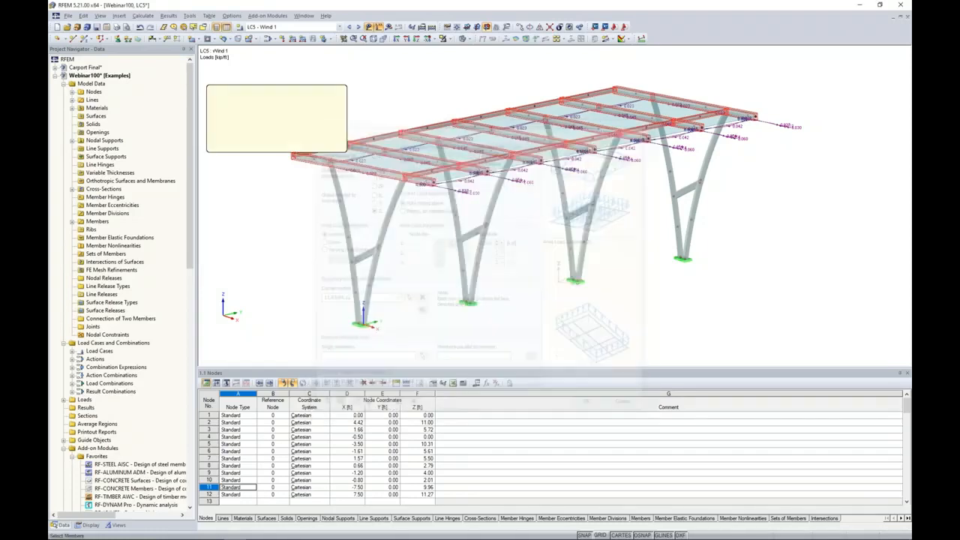
{"action": "left_click", "coordinate": [363, 142]}
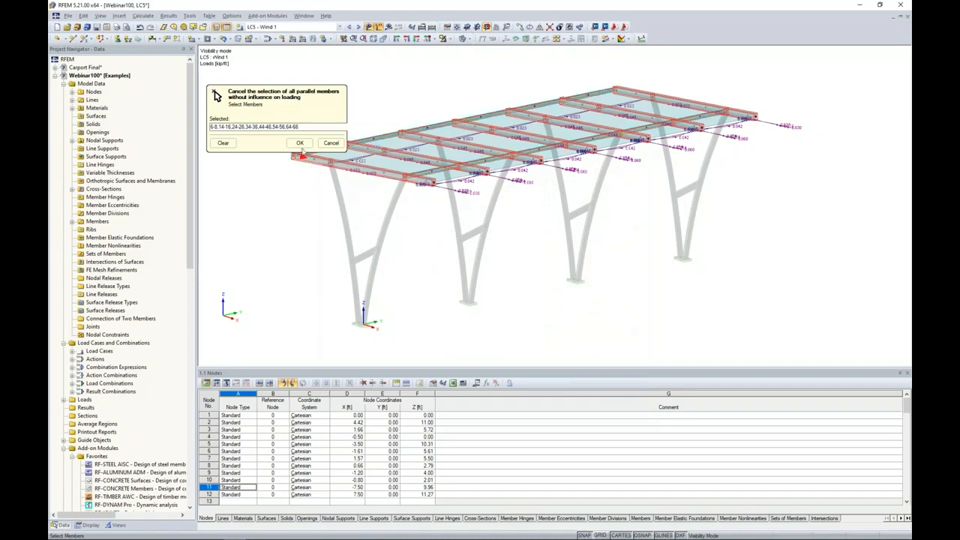
{"action": "left_click", "coordinate": [299, 143]}
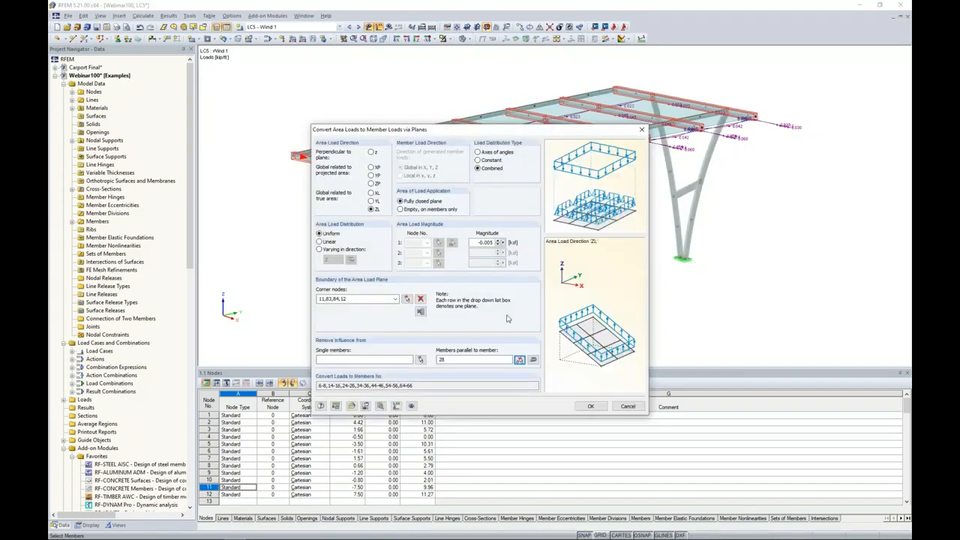
{"action": "left_click", "coordinate": [591, 406]}
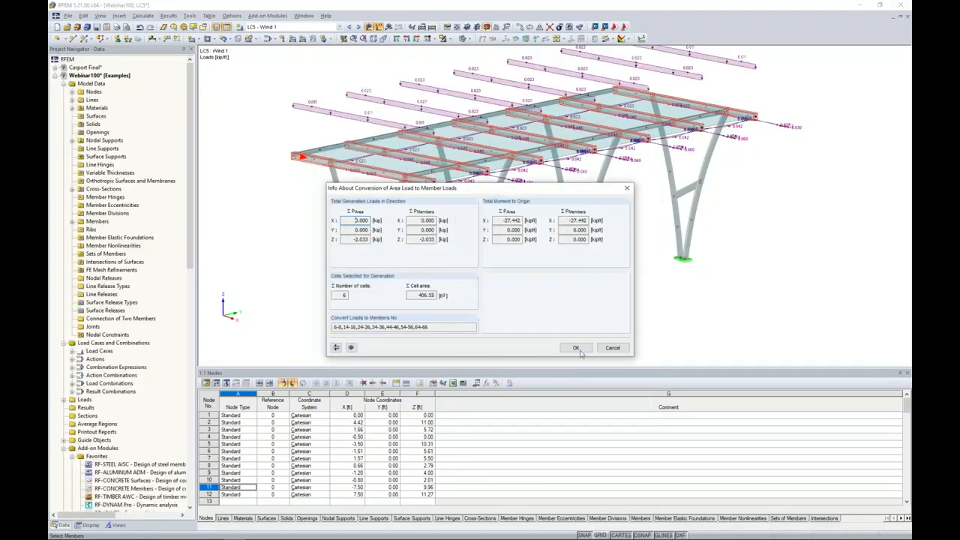
{"action": "left_click", "coordinate": [576, 348]}
{"action": "middle_click_drag", "start_coordinate": [585, 249], "coordinate": [632, 305], "text": "ctrl"}
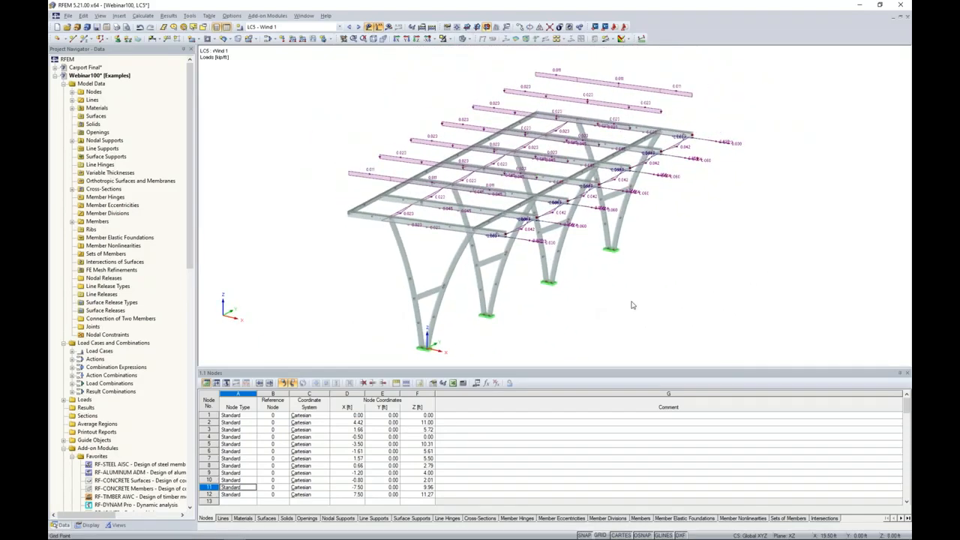
{"action": "middle_click_drag", "start_coordinate": [310, 99], "coordinate": [315, 124], "text": "ctrl"}
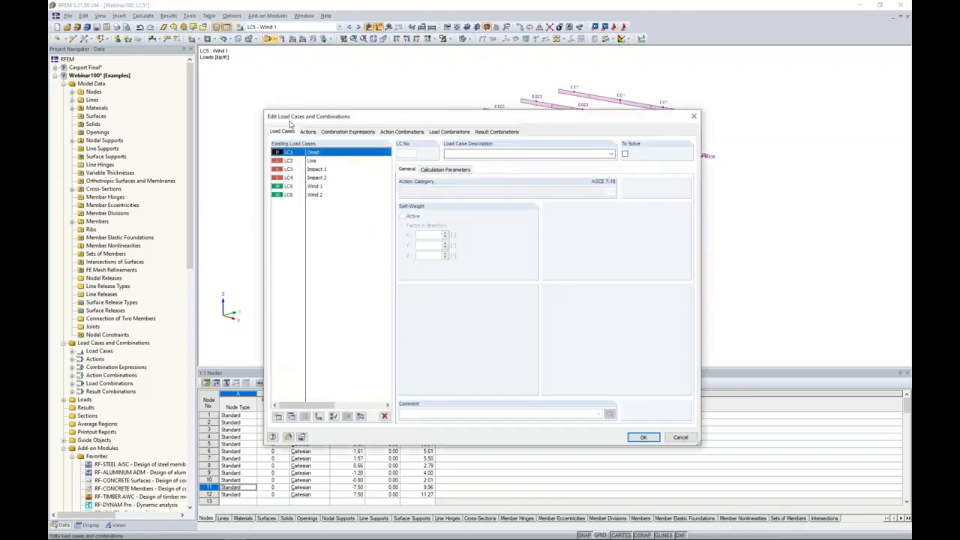
Delete the existing Wind 2 load case from the model's load cases
{"action": "left_click", "coordinate": [317, 195]}
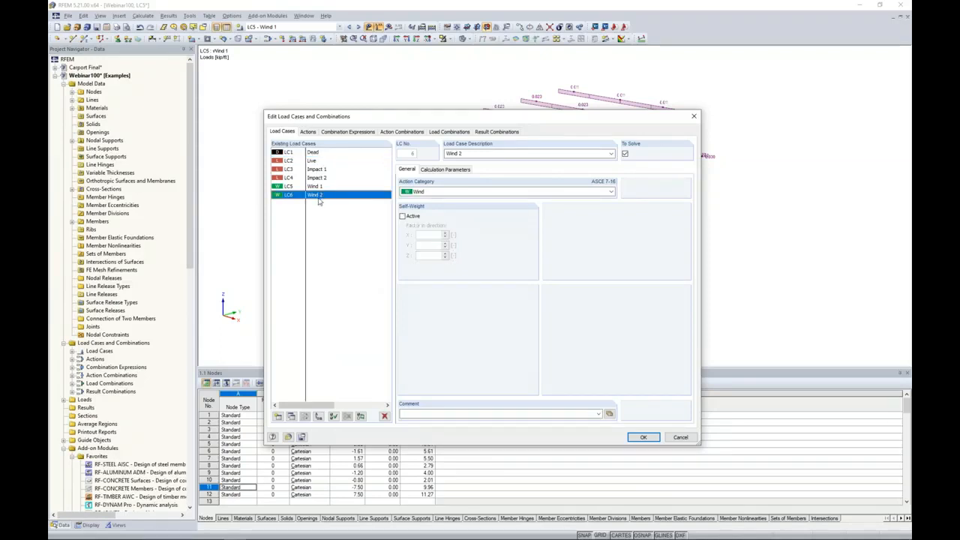
{"action": "left_click", "coordinate": [384, 416]}
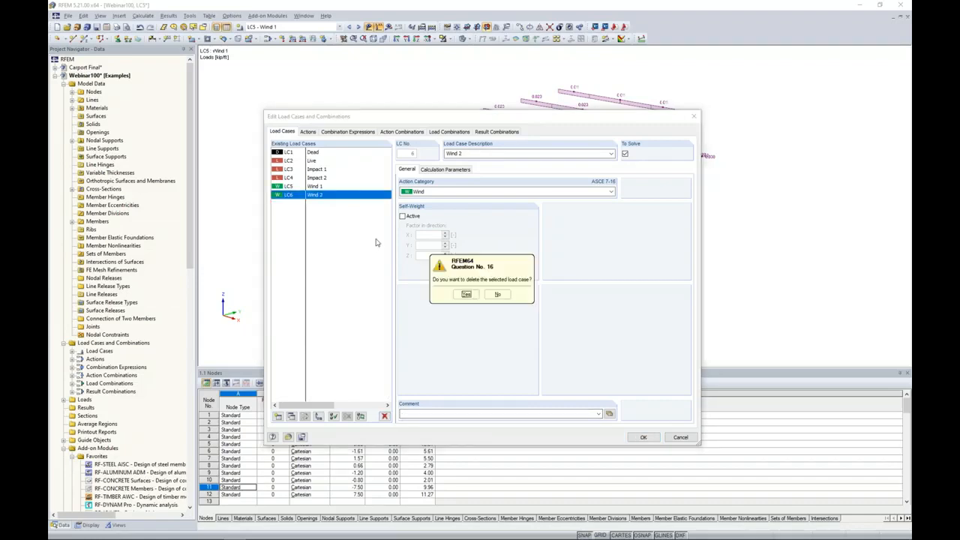
{"action": "left_click", "coordinate": [465, 294]}
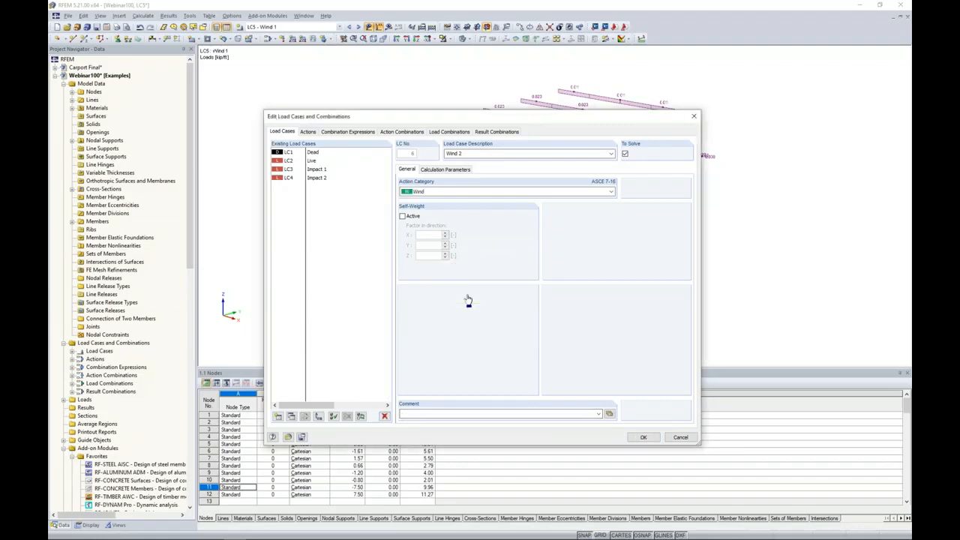
Copy load case Wind 1 with its loads into a new load case LC6 described as Wind 2
{"action": "left_click", "coordinate": [319, 191]}
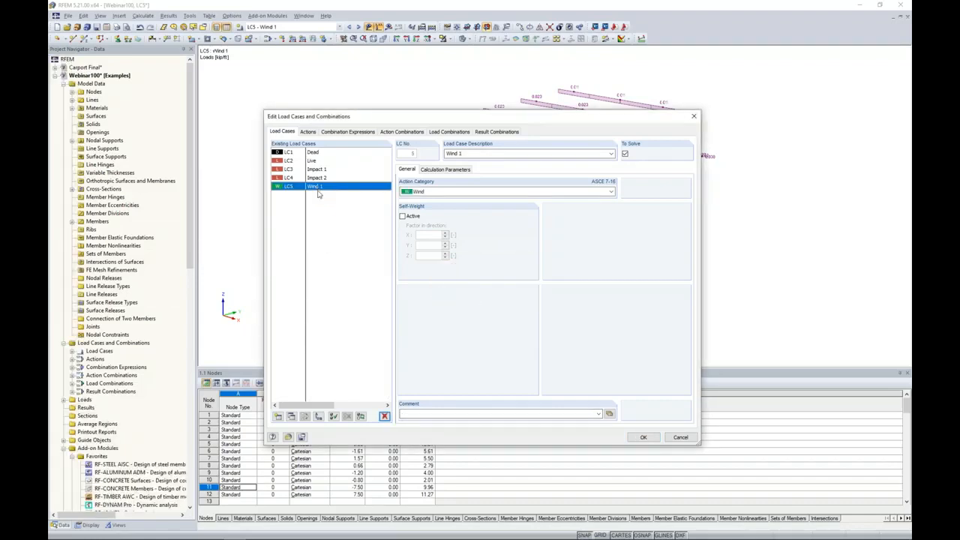
{"action": "left_click", "coordinate": [291, 417]}
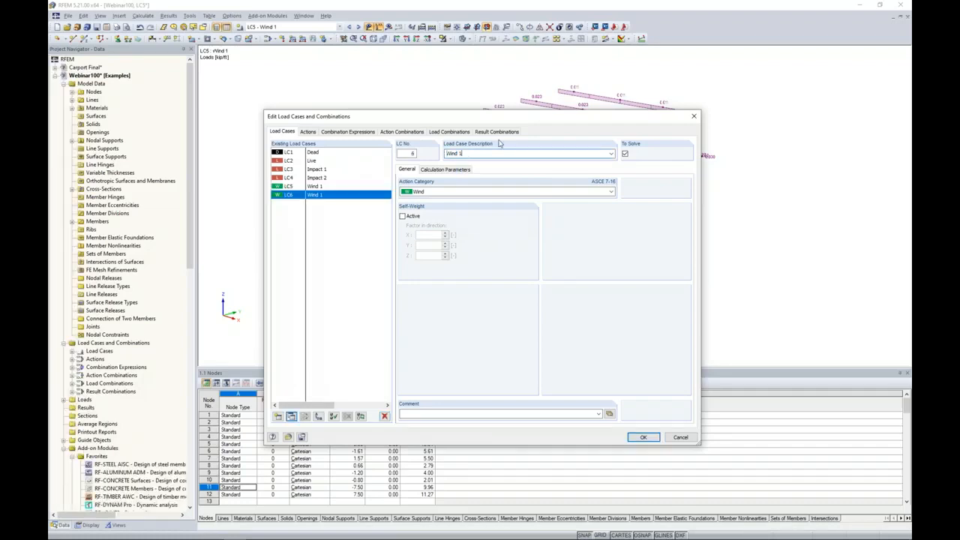
{"action": "key", "text": "BackSpace"}
{"action": "type", "text": "2"}
{"action": "left_click", "coordinate": [642, 438]}
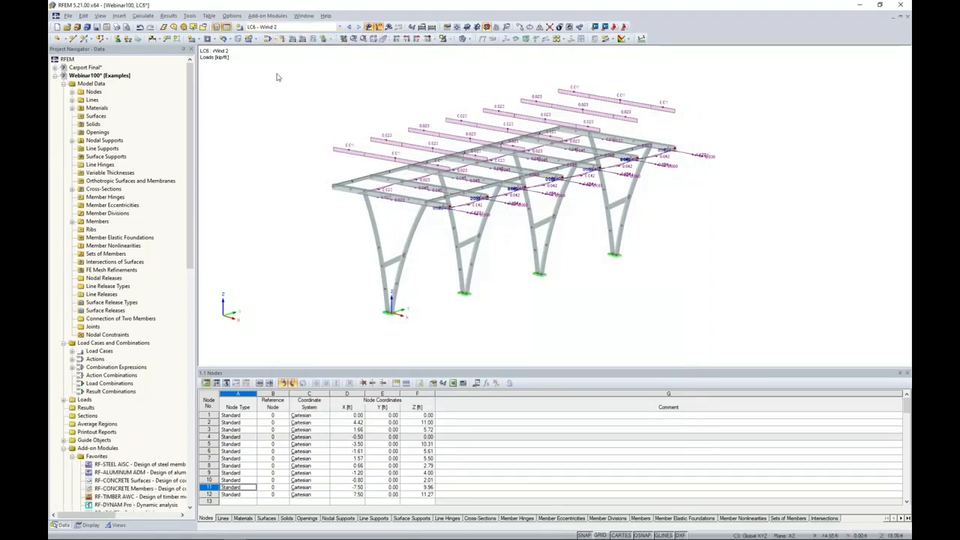
In Wind 2, reverse the sign of the ZL area load magnitude to positive and regenerate the roof member loads
{"action": "double_click", "coordinate": [386, 143]}
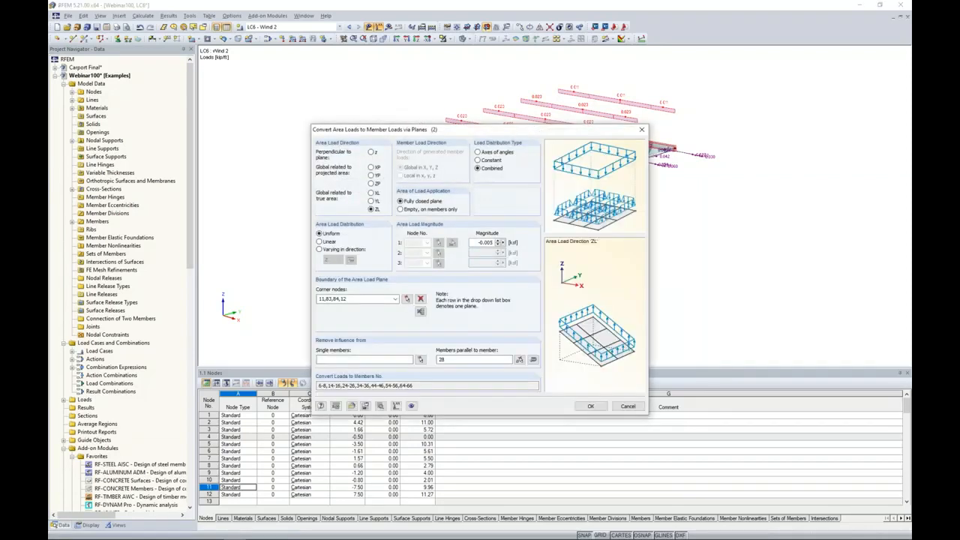
{"action": "left_click", "coordinate": [476, 242]}
{"action": "left_click", "coordinate": [592, 406]}
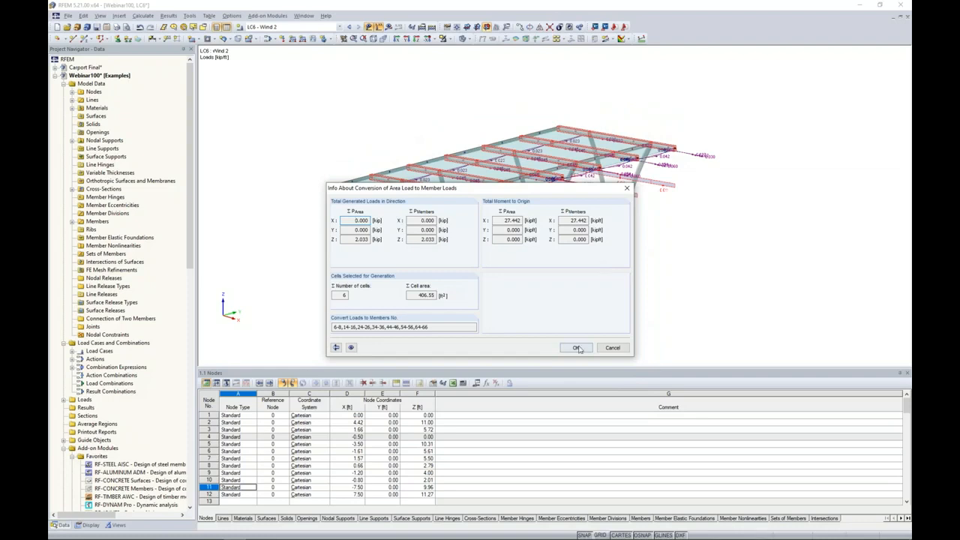
{"action": "left_click", "coordinate": [579, 348]}
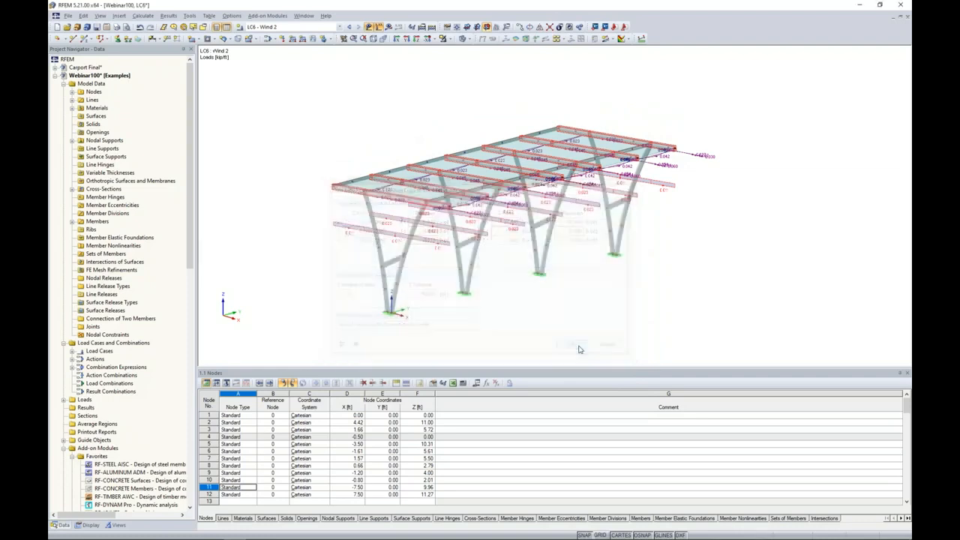
Compare the loads of Wind 1 and Wind 2, and review the loads in load combinations CO10 through CO12
{"action": "left_click", "coordinate": [349, 27]}
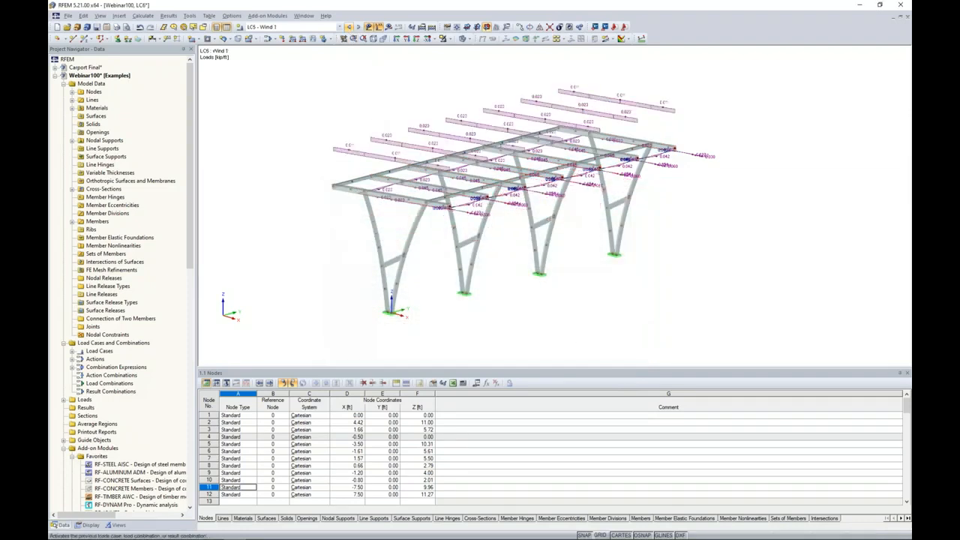
{"action": "left_click", "coordinate": [359, 27]}
{"action": "left_click", "coordinate": [358, 28]}
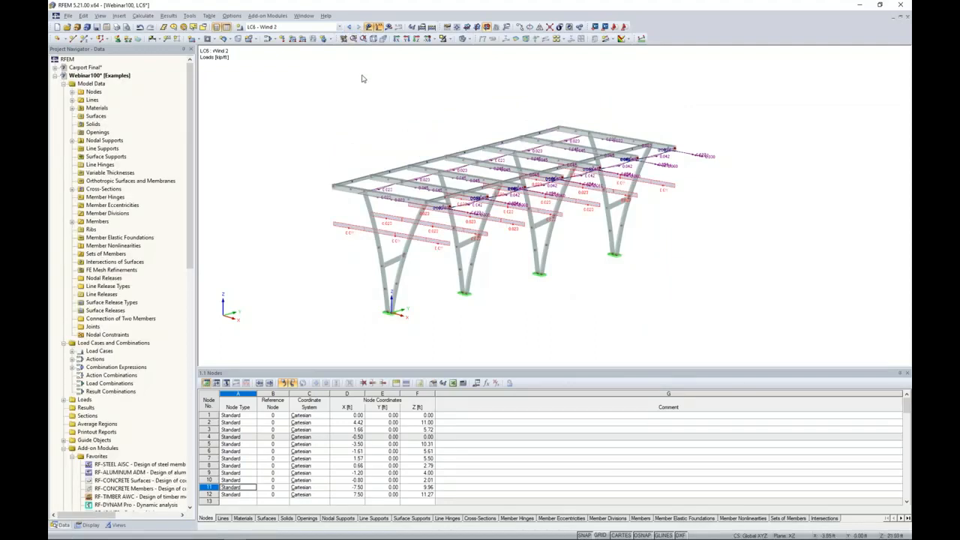
{"action": "left_click", "coordinate": [341, 30]}
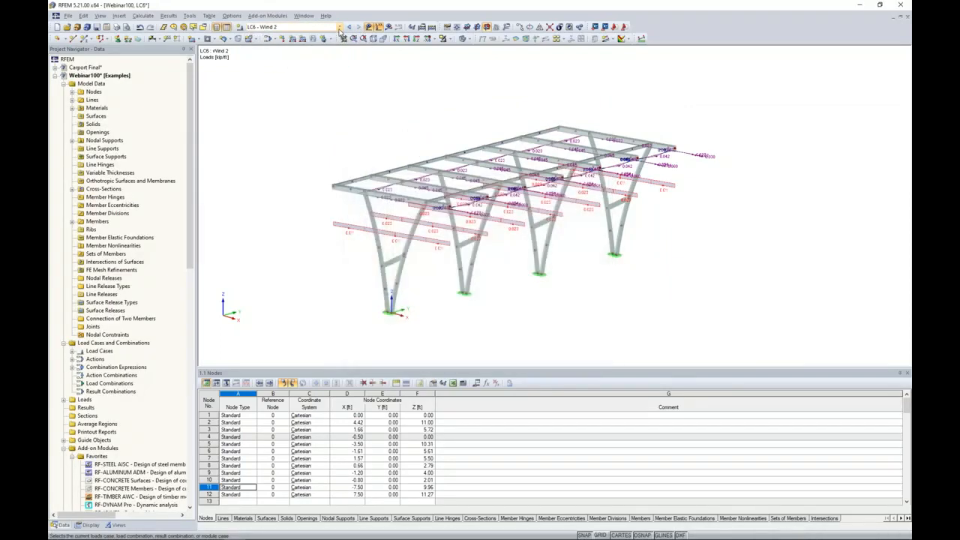
{"action": "left_click", "coordinate": [340, 30]}
{"action": "left_click", "coordinate": [289, 97]}
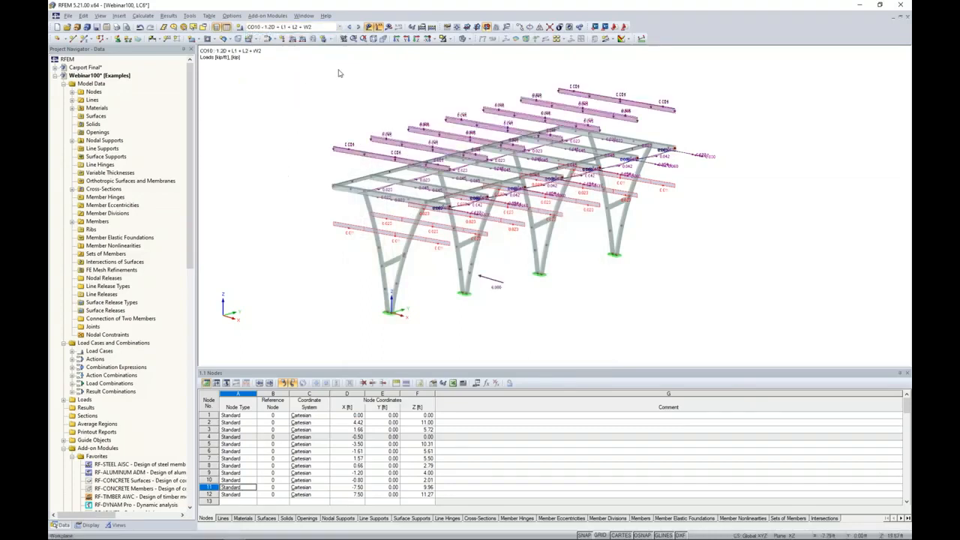
{"action": "left_click", "coordinate": [359, 28]}
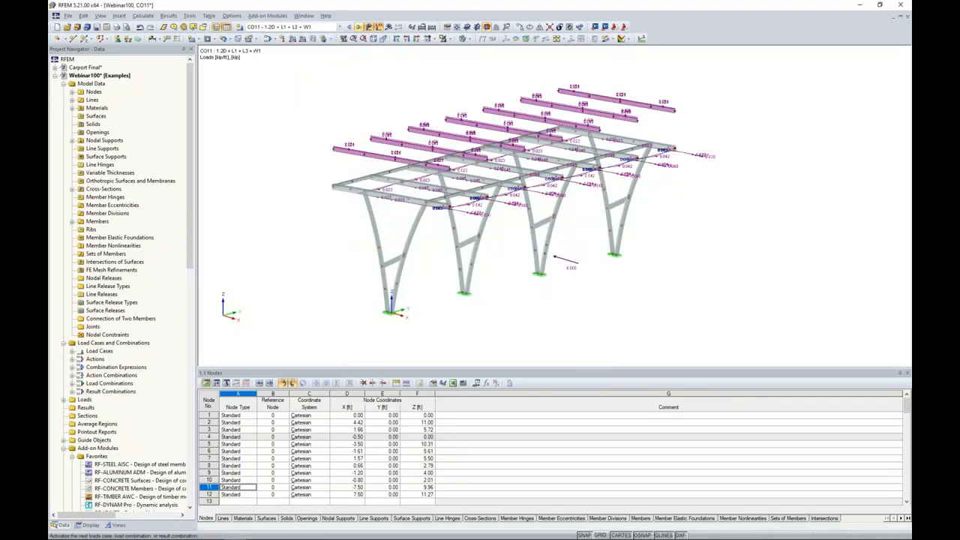
{"action": "left_click", "coordinate": [359, 28]}
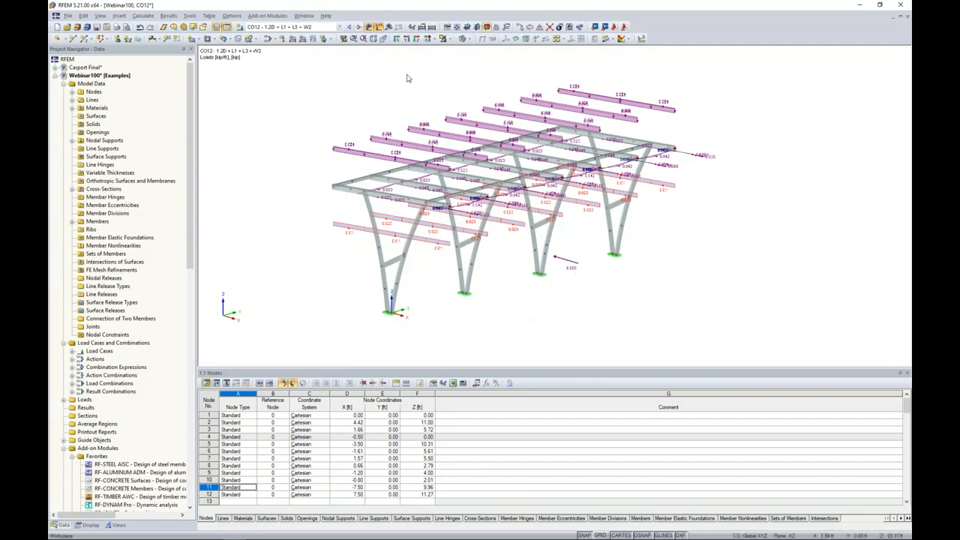
Hide the loads and set the stiffness modification of all members to the AISC 360-16 C2.3(2) definition type
{"action": "left_click", "coordinate": [378, 27]}
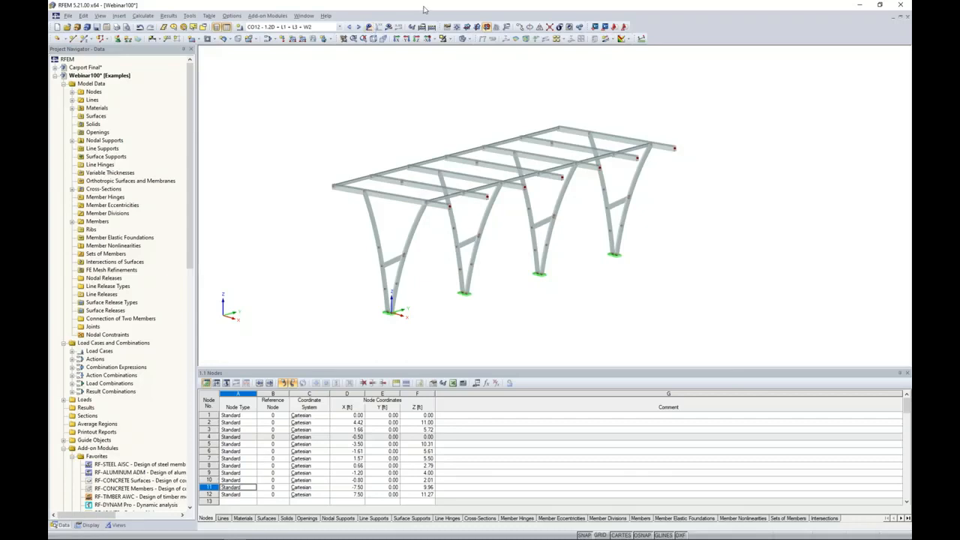
{"action": "left_click_drag", "start_coordinate": [725, 315], "coordinate": [300, 83]}
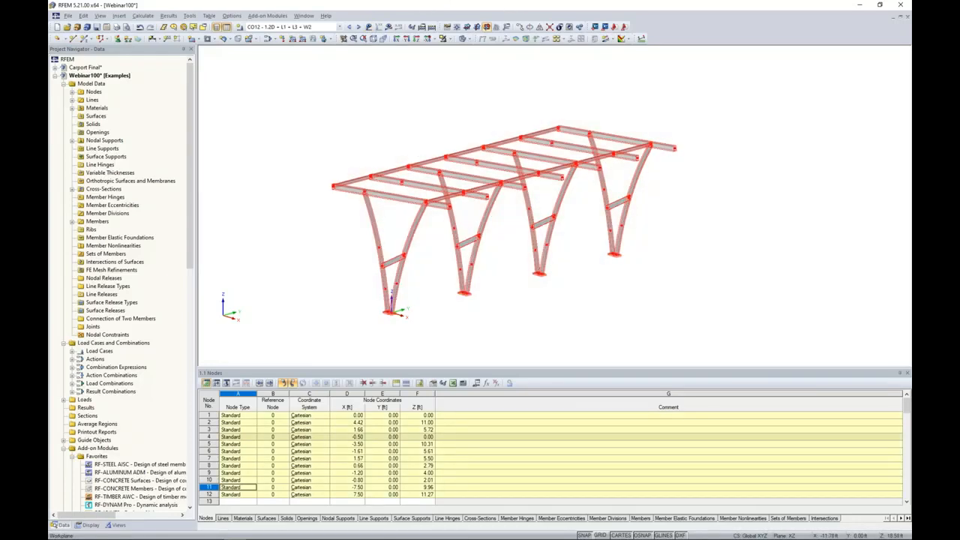
{"action": "right_click", "coordinate": [427, 174]}
{"action": "mouse_move", "coordinate": [460, 189]}
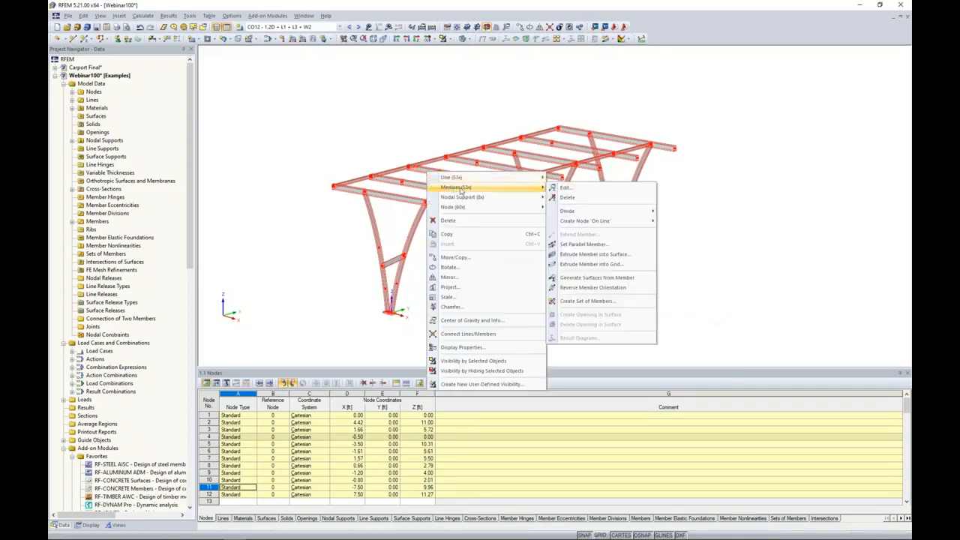
{"action": "left_click", "coordinate": [561, 187]}
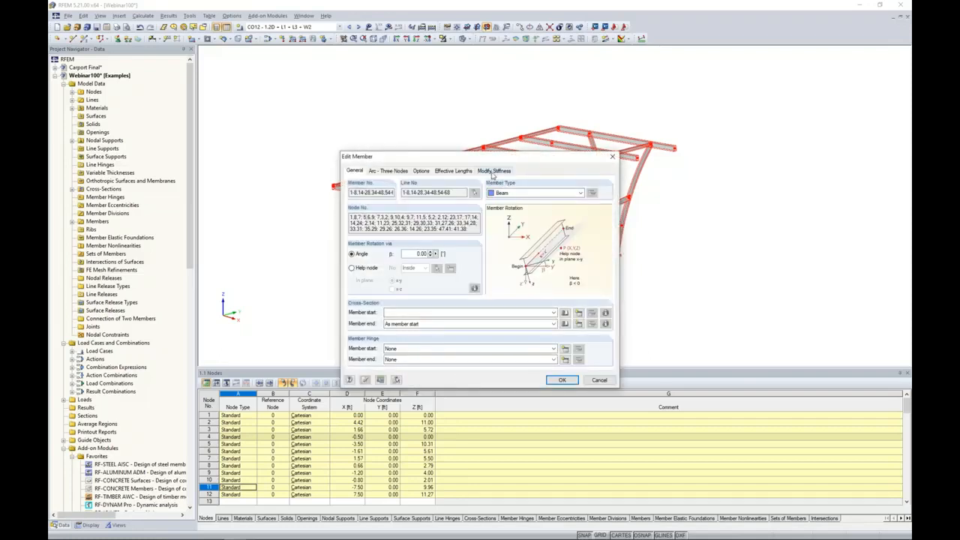
{"action": "left_click", "coordinate": [491, 169]}
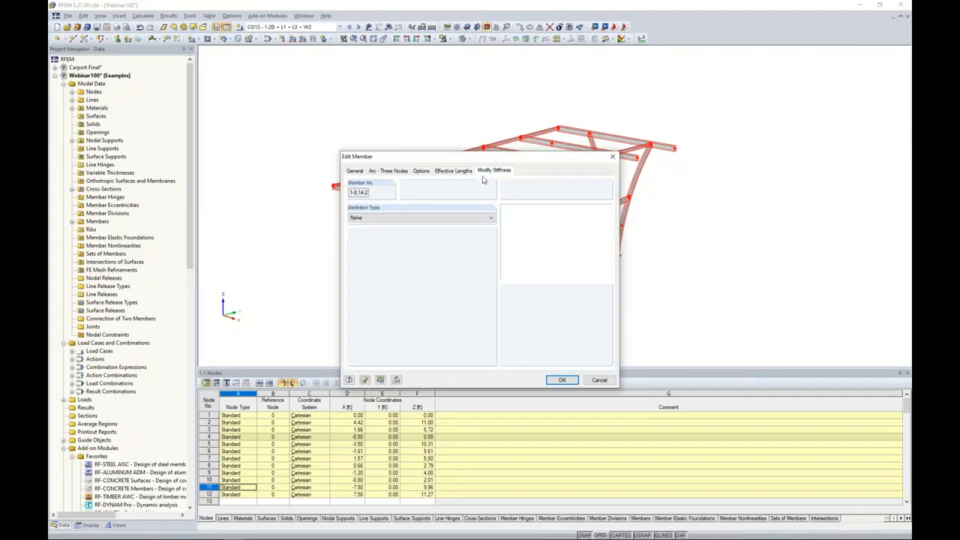
{"action": "left_click", "coordinate": [424, 218]}
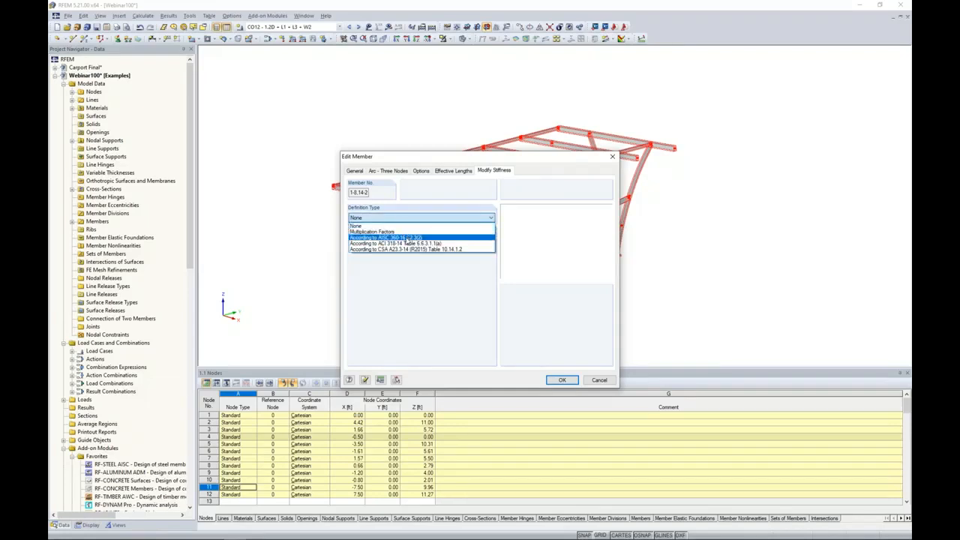
{"action": "left_click", "coordinate": [408, 237]}
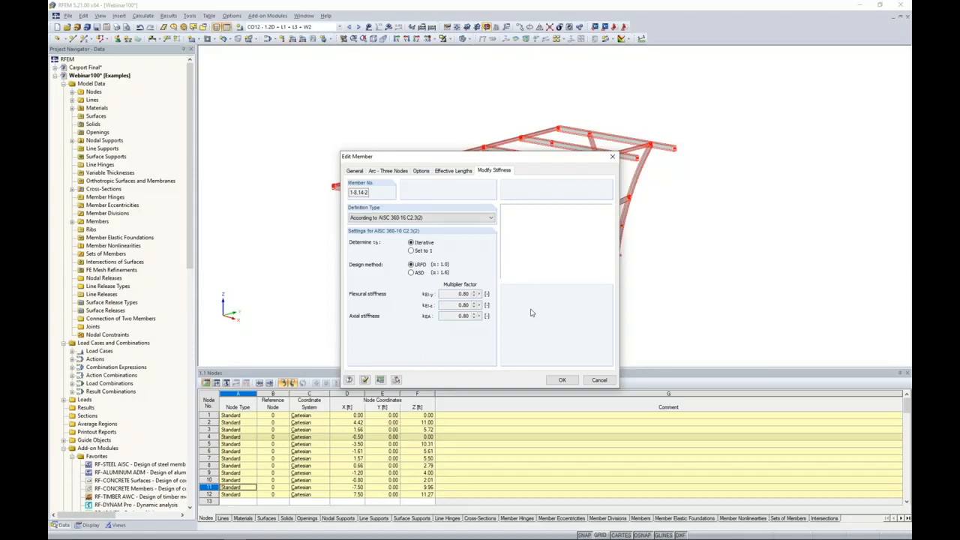
{"action": "left_click", "coordinate": [561, 380]}
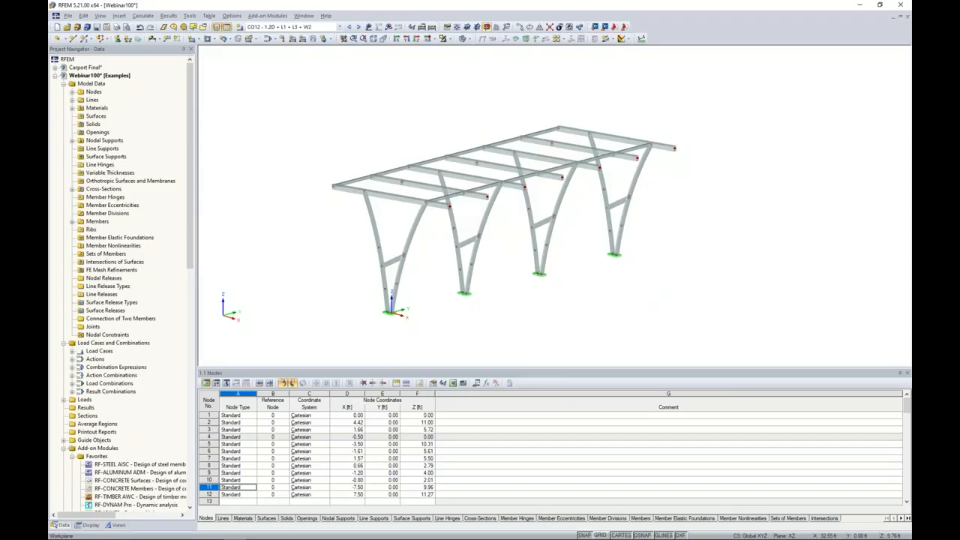
Deactivate the member stiffness factors for load combinations CO21 to CO40, and check that CO17 and CO16 still use them
{"action": "left_click", "coordinate": [269, 39]}
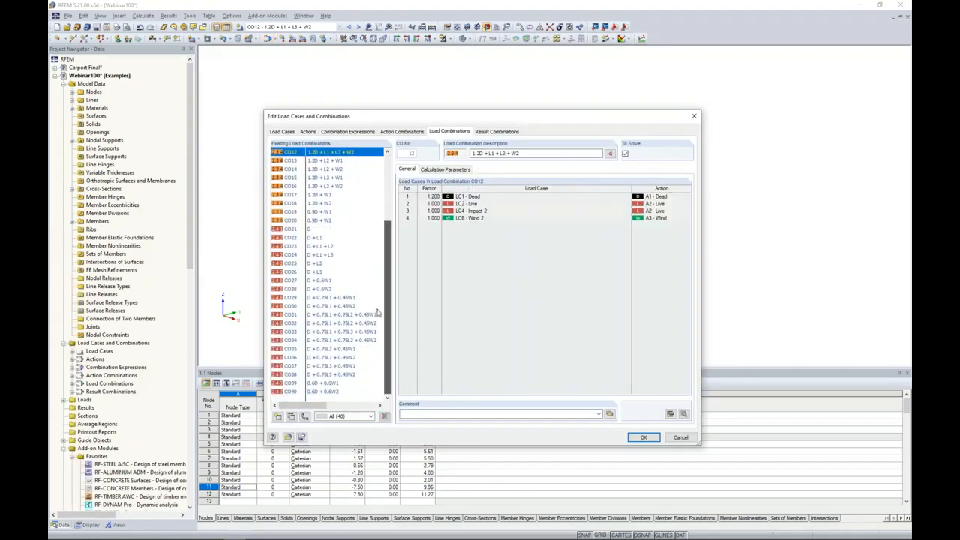
{"action": "left_click", "coordinate": [314, 230]}
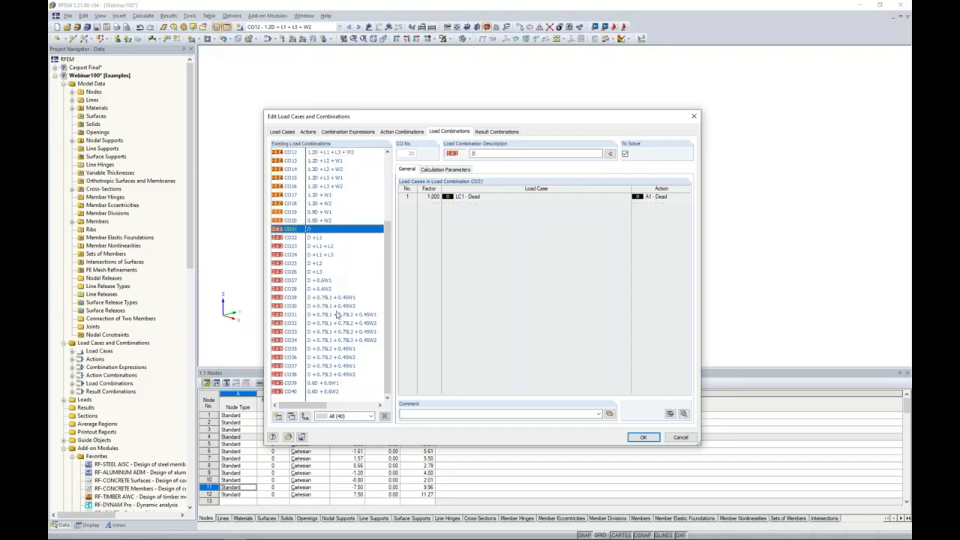
{"action": "left_click", "coordinate": [339, 392], "text": "shift"}
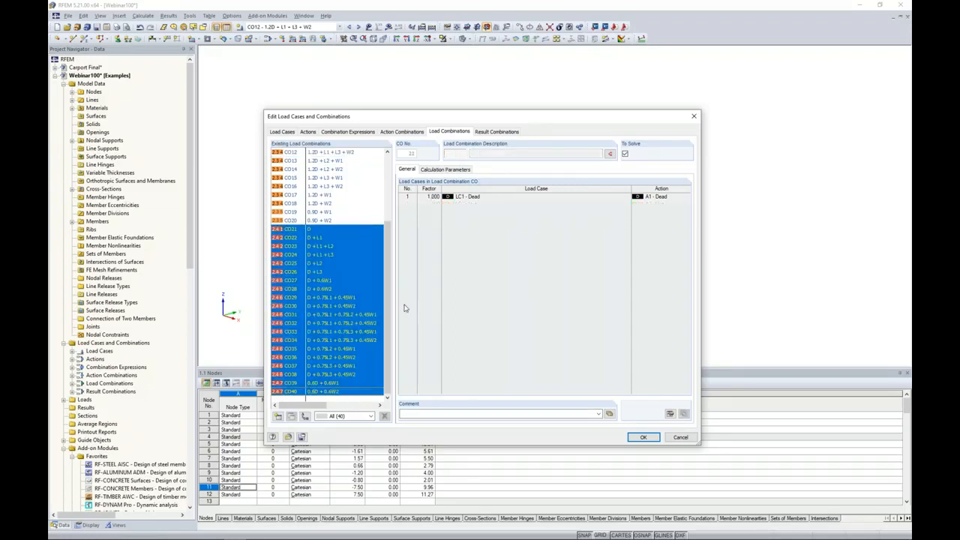
{"action": "left_click", "coordinate": [444, 170]}
{"action": "left_click", "coordinate": [553, 244]}
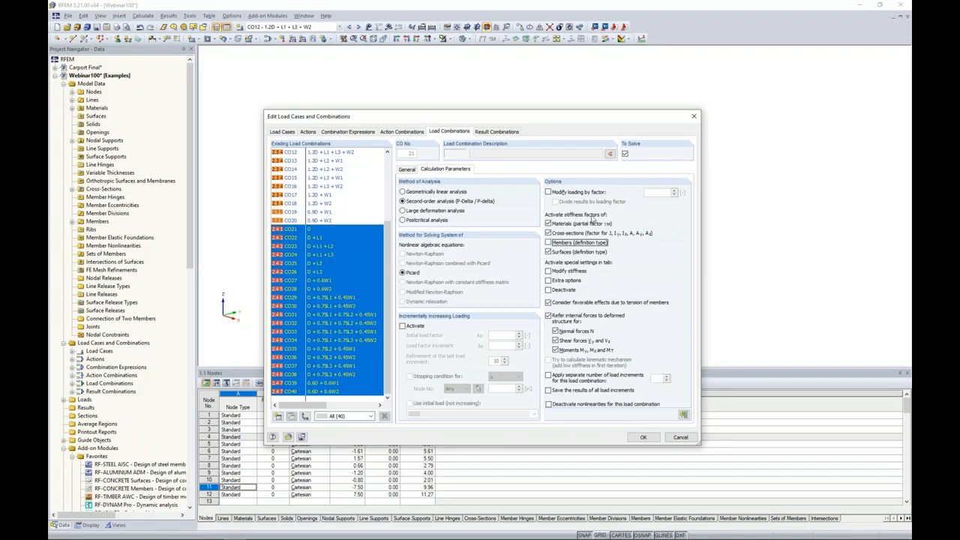
{"action": "left_click", "coordinate": [324, 195]}
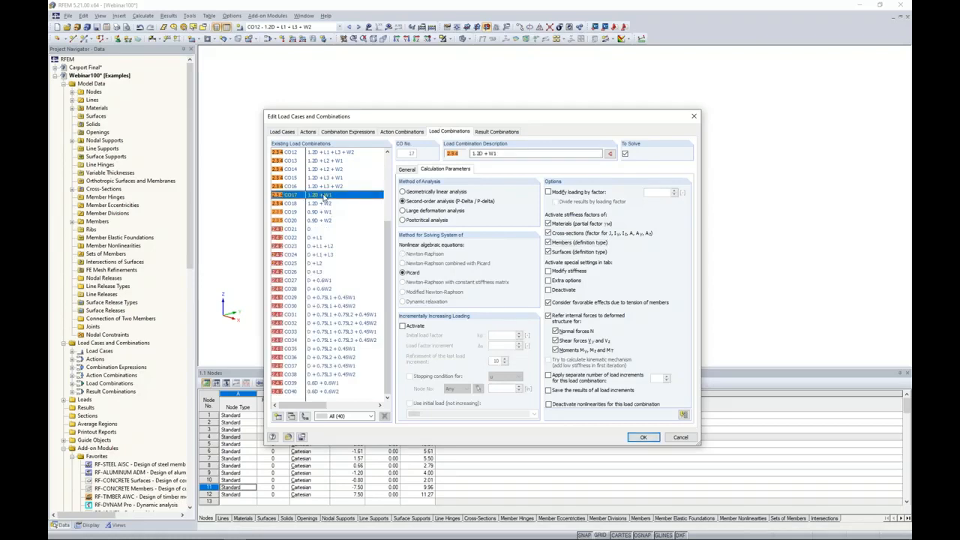
{"action": "left_click", "coordinate": [327, 186]}
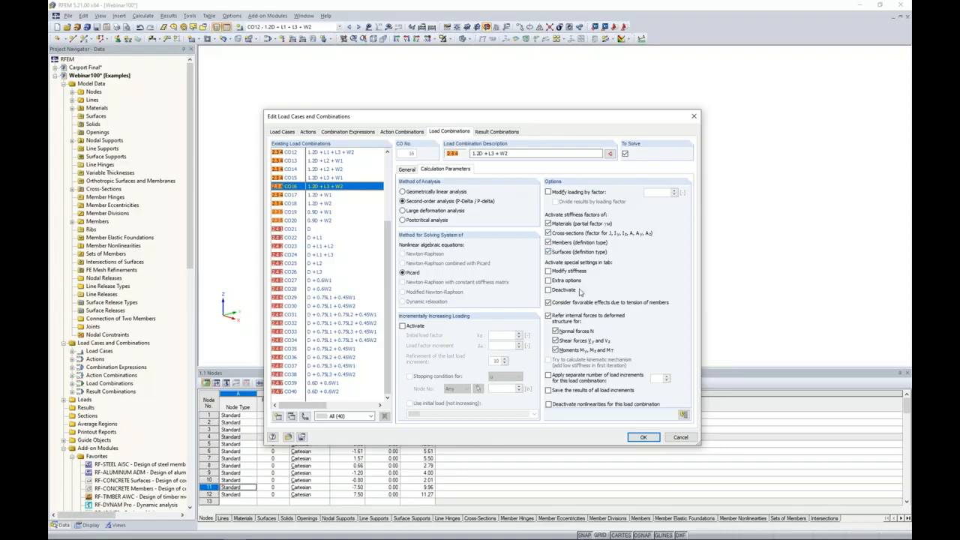
{"action": "left_click", "coordinate": [642, 437]}
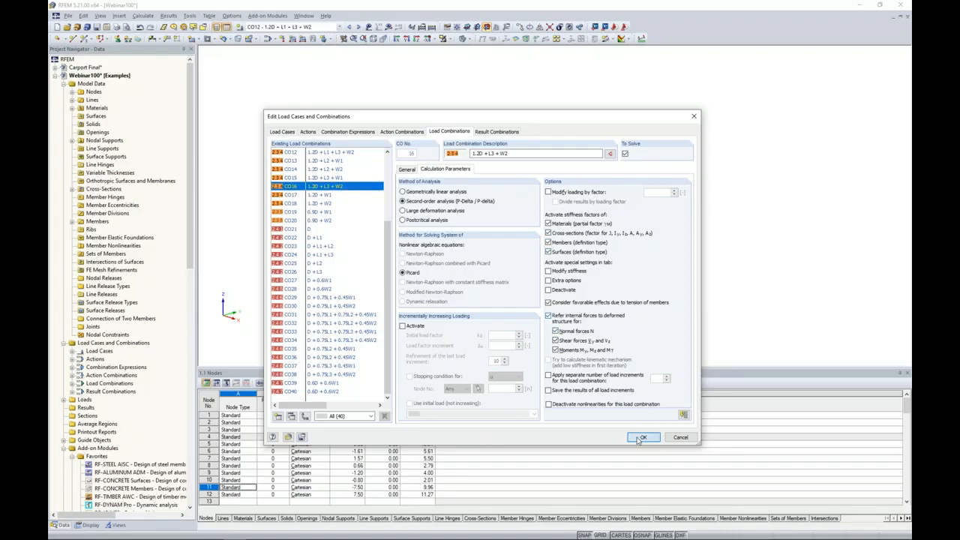
Calculate all load cases and combinations, and bring up the result display options
{"action": "left_click", "coordinate": [142, 15]}
{"action": "left_click", "coordinate": [154, 27]}
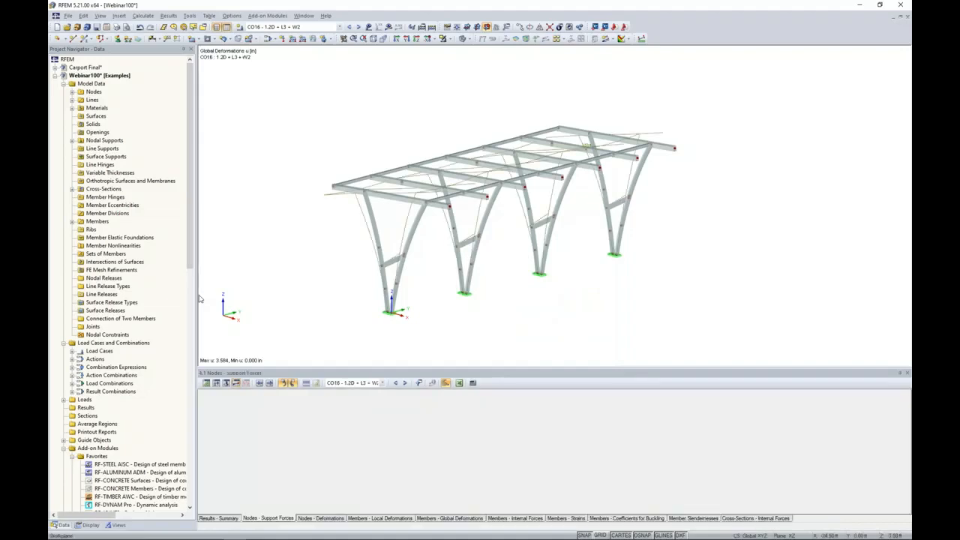
{"action": "left_click", "coordinate": [146, 525]}
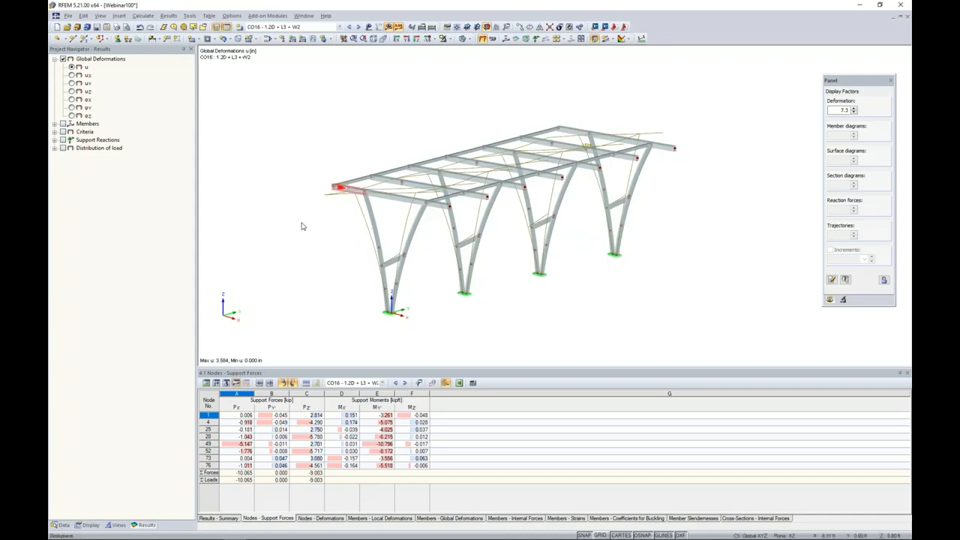
Display the member deformations as colored cross-sections for CO16, and check the color scale options without changing them
{"action": "left_click", "coordinate": [88, 525]}
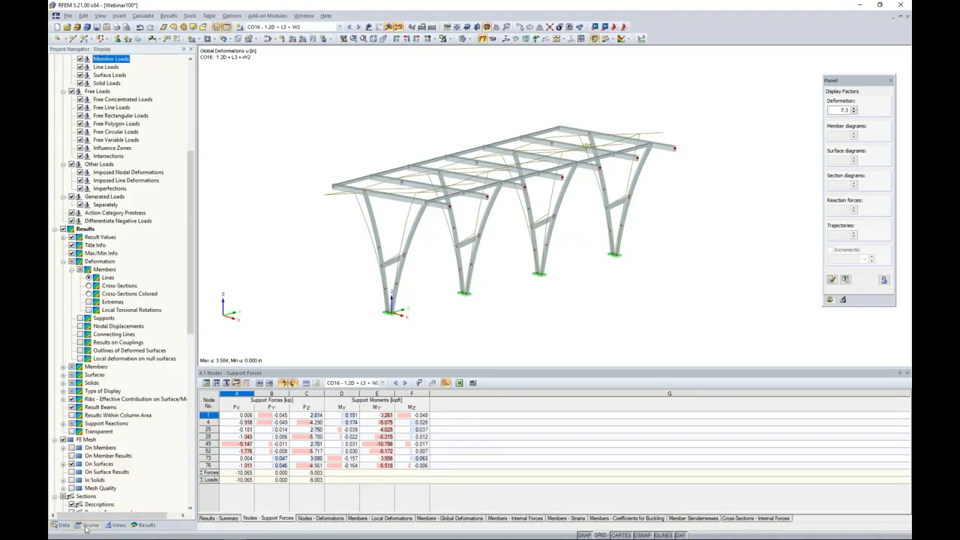
{"action": "left_click", "coordinate": [63, 262]}
{"action": "scroll", "coordinate": [148, 218], "scroll_direction": "up", "scroll_amount": 6}
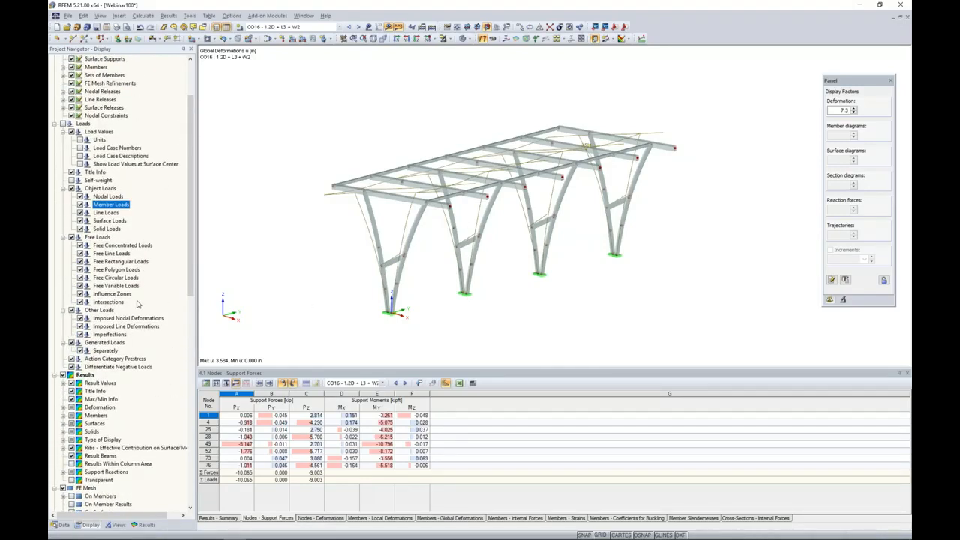
{"action": "scroll", "coordinate": [137, 303], "scroll_direction": "down", "scroll_amount": 4}
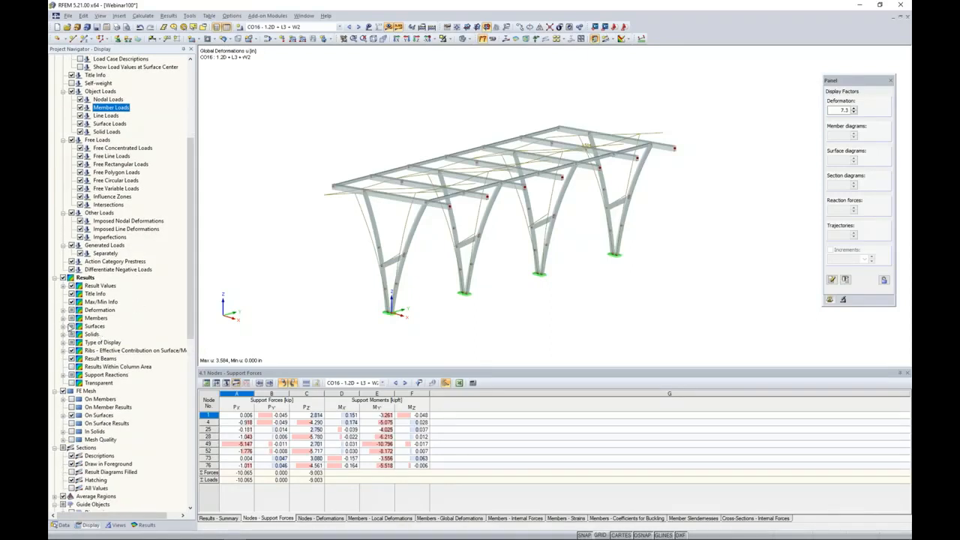
{"action": "left_click", "coordinate": [63, 310]}
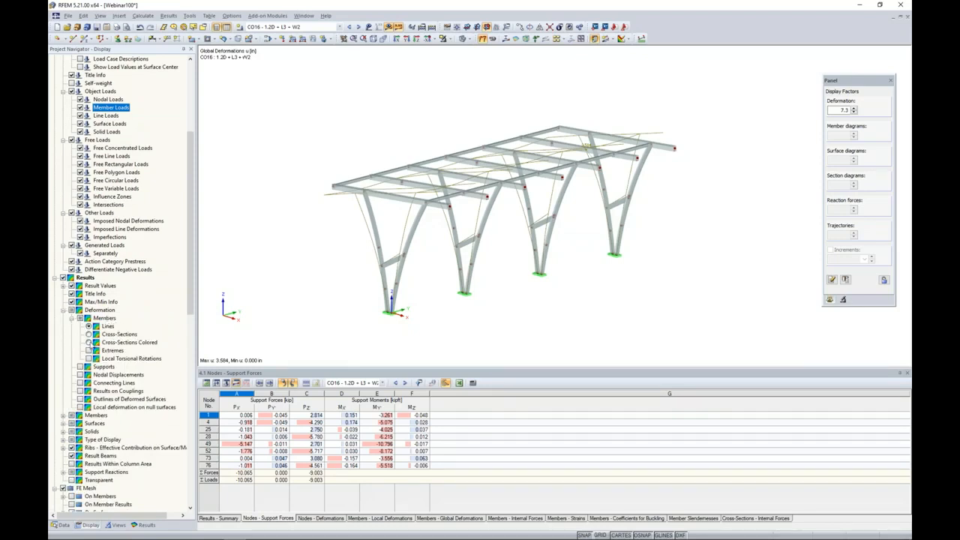
{"action": "left_click", "coordinate": [88, 342]}
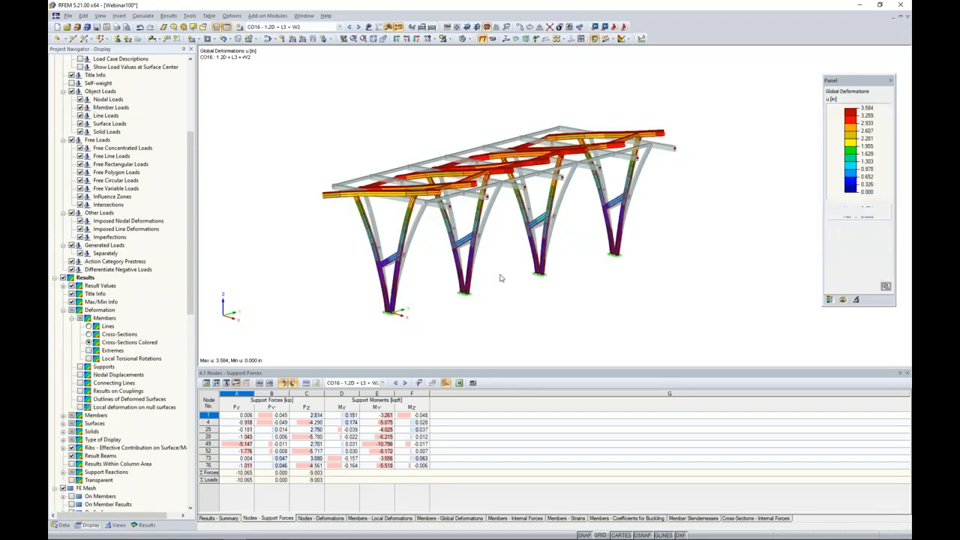
{"action": "left_click", "coordinate": [885, 286]}
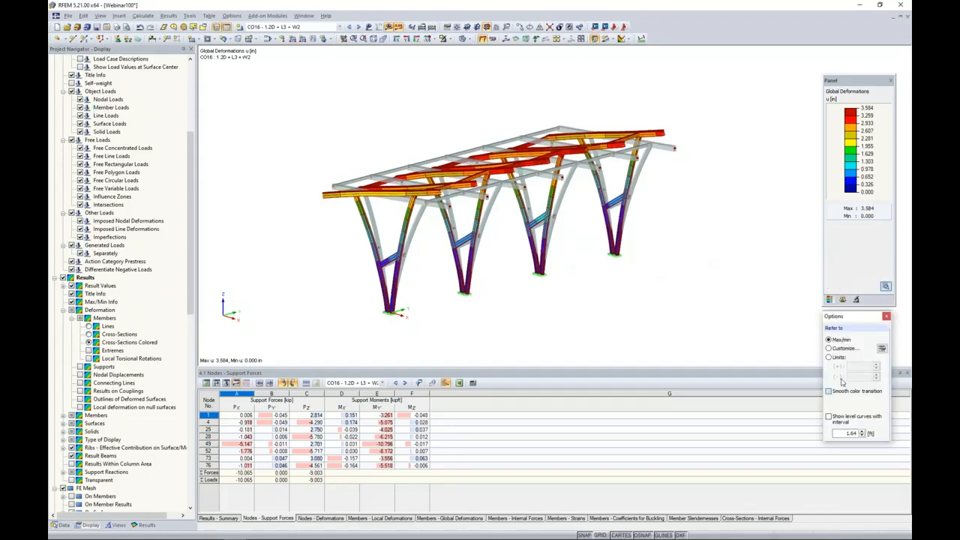
{"action": "left_click", "coordinate": [886, 316]}
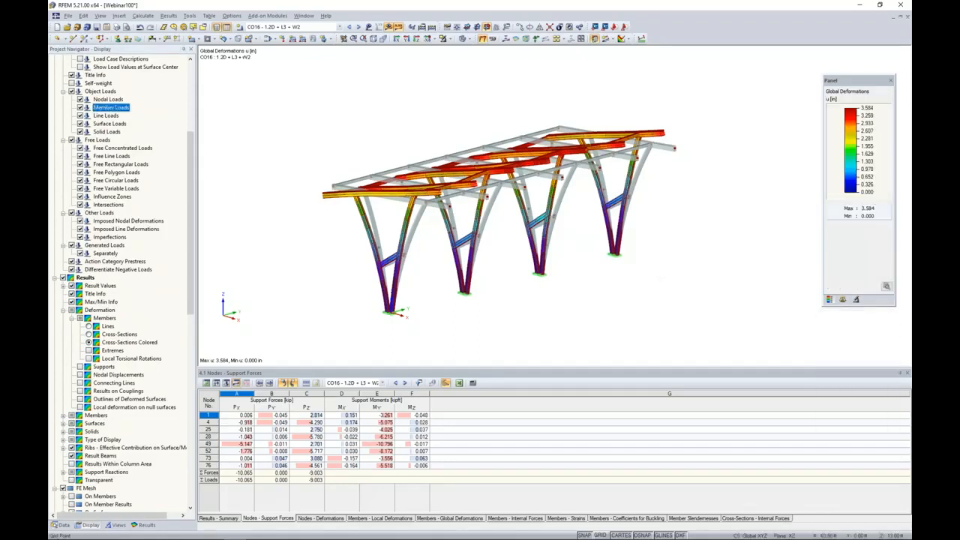
Compare the global deformations of load combinations CO17 through CO21
{"action": "left_click", "coordinate": [359, 27]}
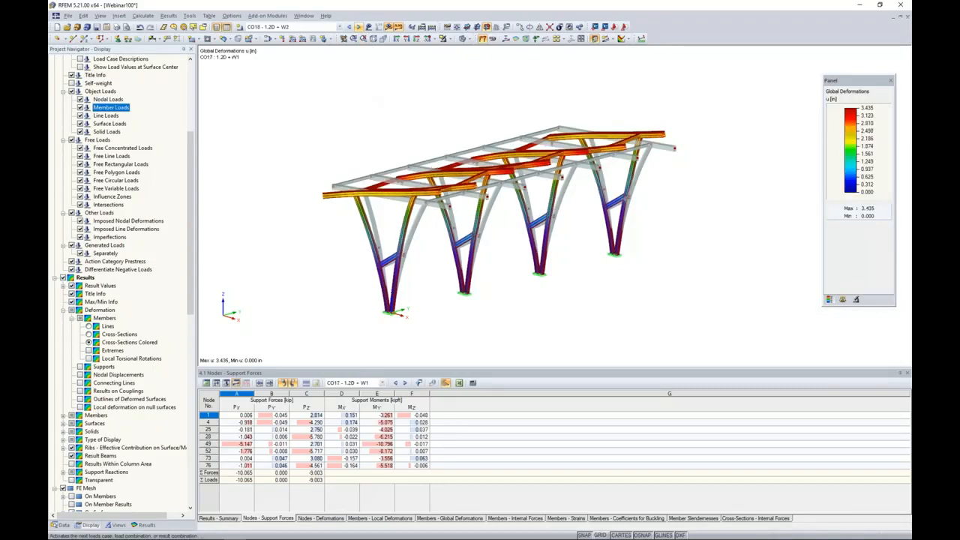
{"action": "left_click", "coordinate": [358, 27]}
{"action": "left_click", "coordinate": [359, 27]}
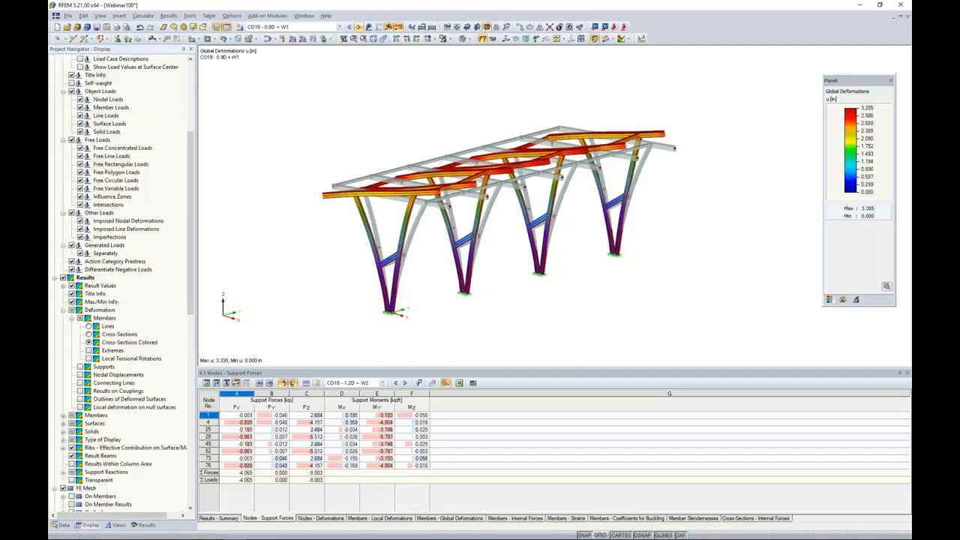
{"action": "left_click", "coordinate": [358, 27]}
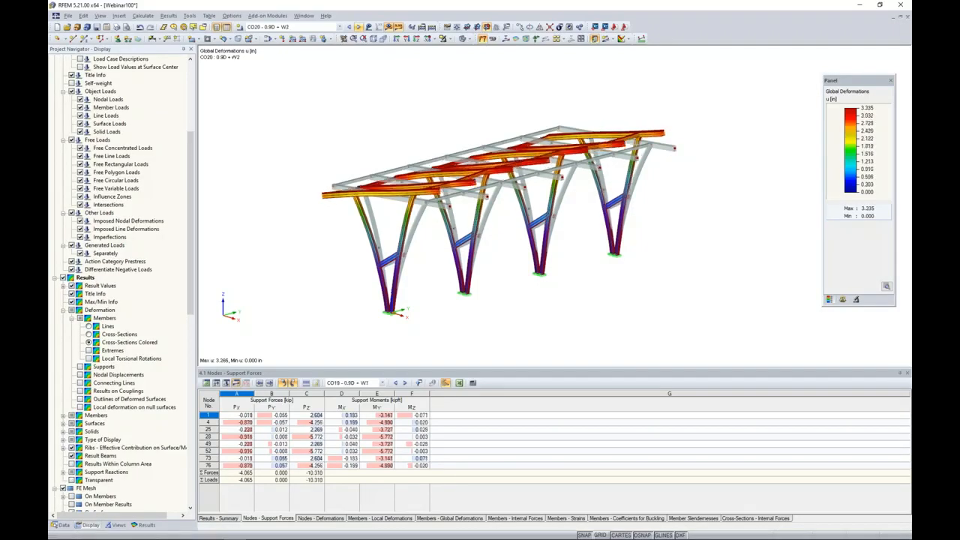
{"action": "left_click", "coordinate": [359, 27]}
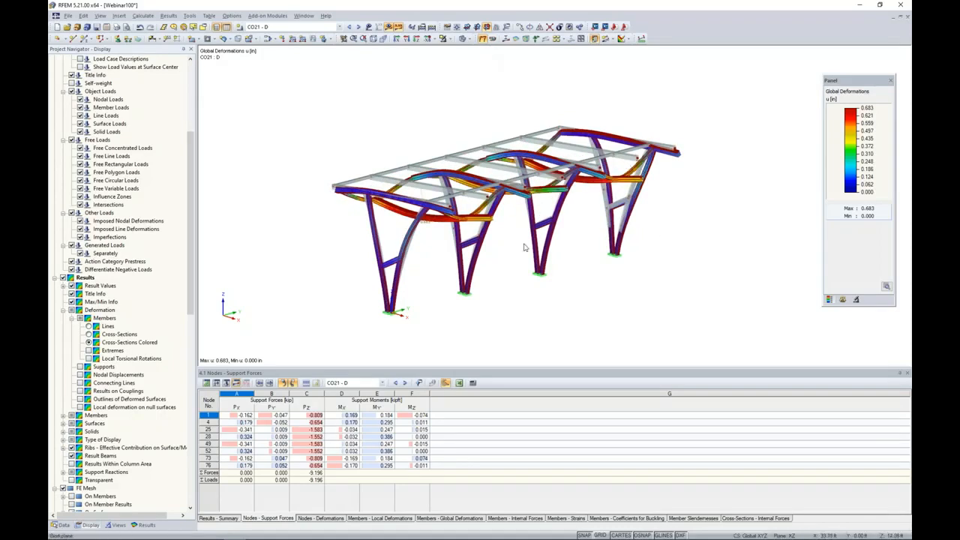
Review the member internal forces for CO21, looking at axial force N, shear Vz and bending moment My
{"action": "left_click", "coordinate": [55, 278]}
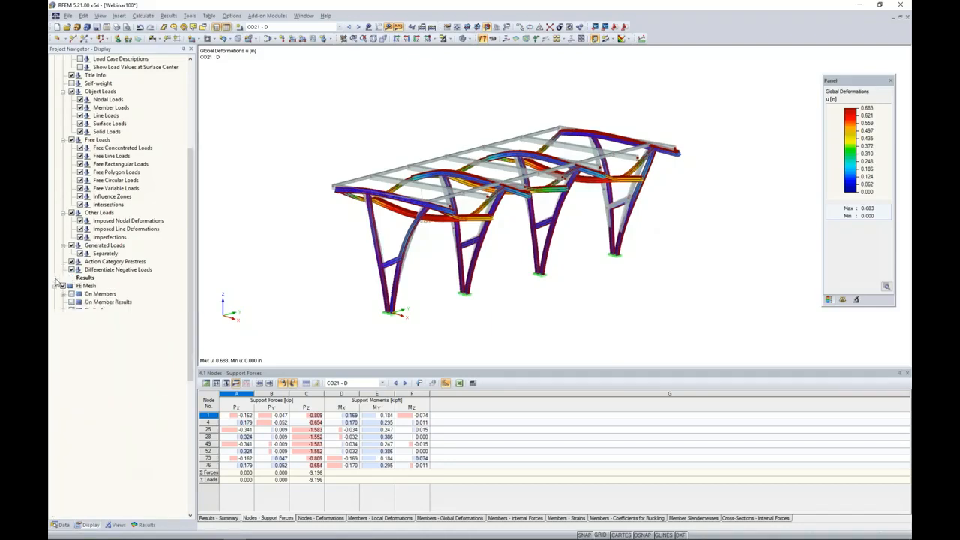
{"action": "left_click", "coordinate": [141, 524]}
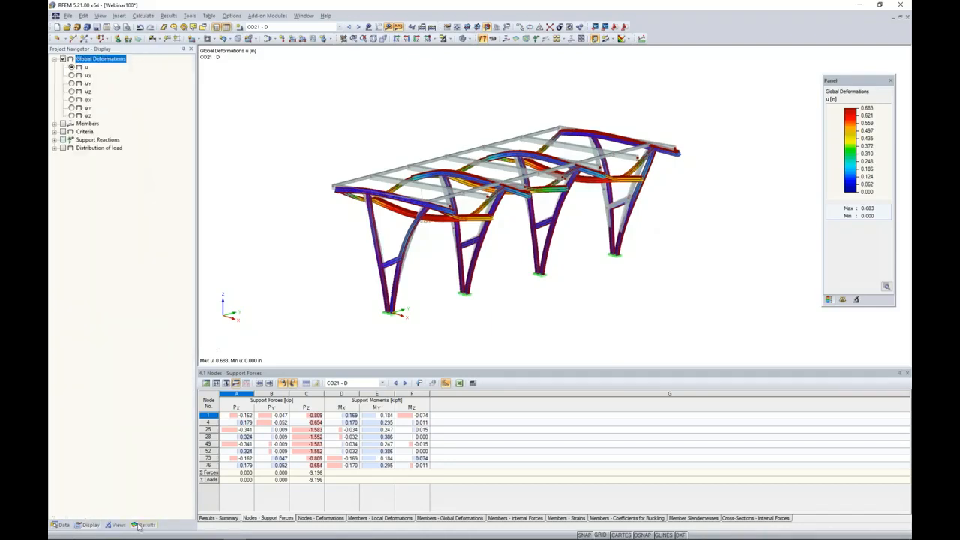
{"action": "left_click", "coordinate": [54, 124]}
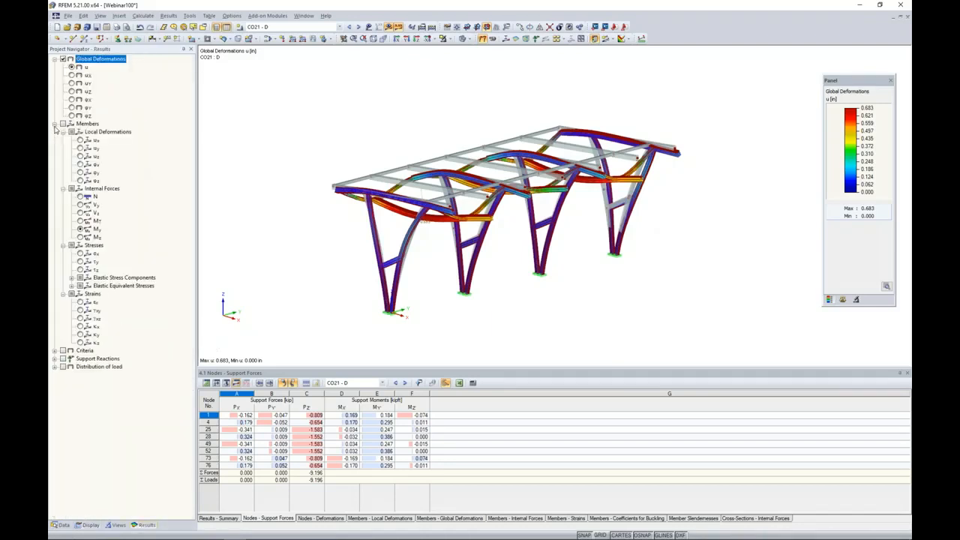
{"action": "left_click", "coordinate": [63, 124]}
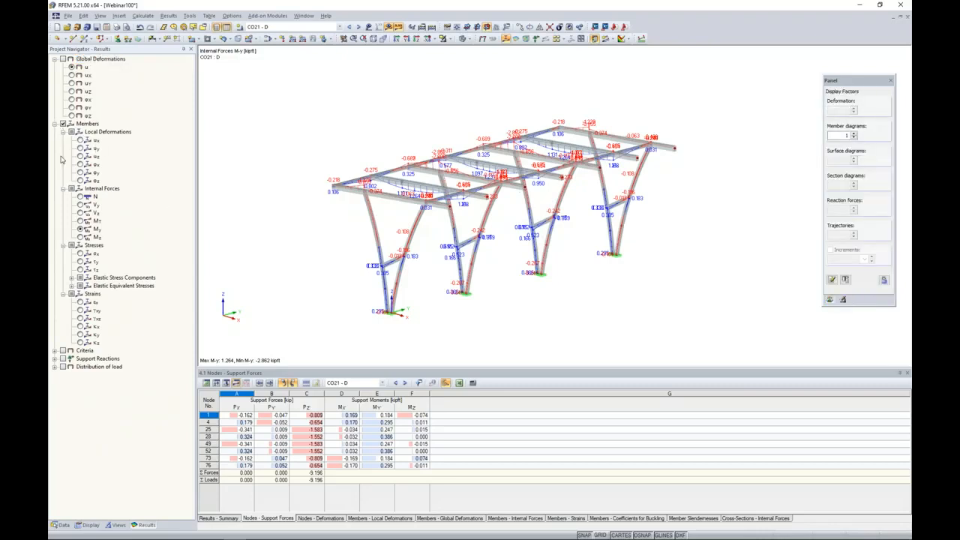
{"action": "mouse_move", "coordinate": [360, 218]}
{"action": "middle_mouse_down"}
{"action": "mouse_move", "coordinate": [397, 217]}
{"action": "mouse_move", "coordinate": [362, 200]}
{"action": "middle_mouse_up"}
{"action": "scroll", "coordinate": [396, 217], "scroll_direction": "up", "scroll_amount": 5}
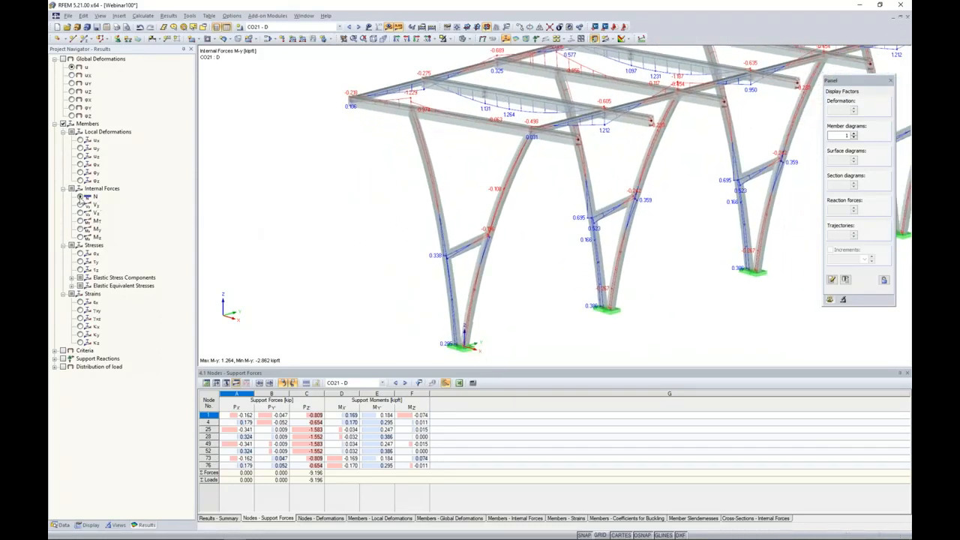
{"action": "left_click", "coordinate": [81, 197]}
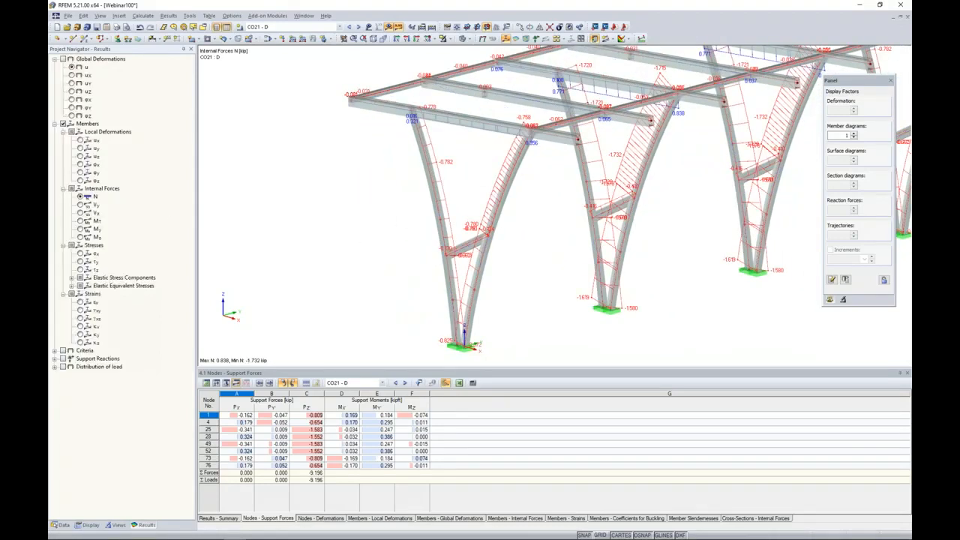
{"action": "left_click", "coordinate": [80, 213]}
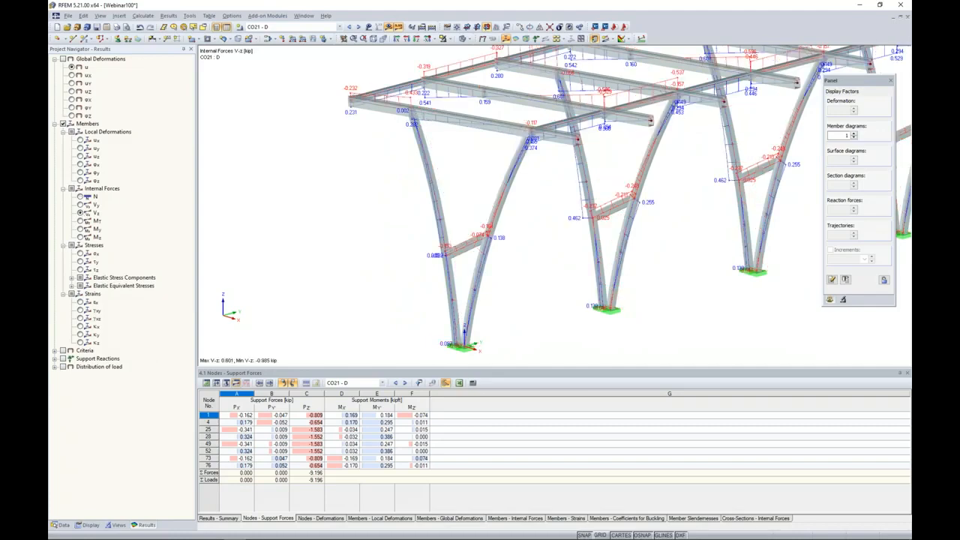
{"action": "left_click", "coordinate": [80, 229]}
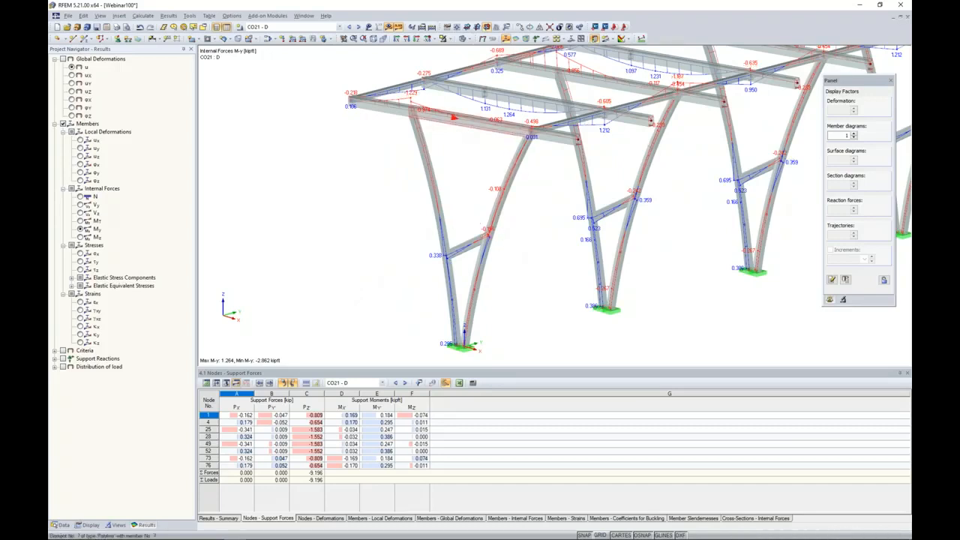
Examine the result diagrams of the front frame's roof beam, adding axial force N and switching to load combination CO23
{"action": "right_click", "coordinate": [462, 123]}
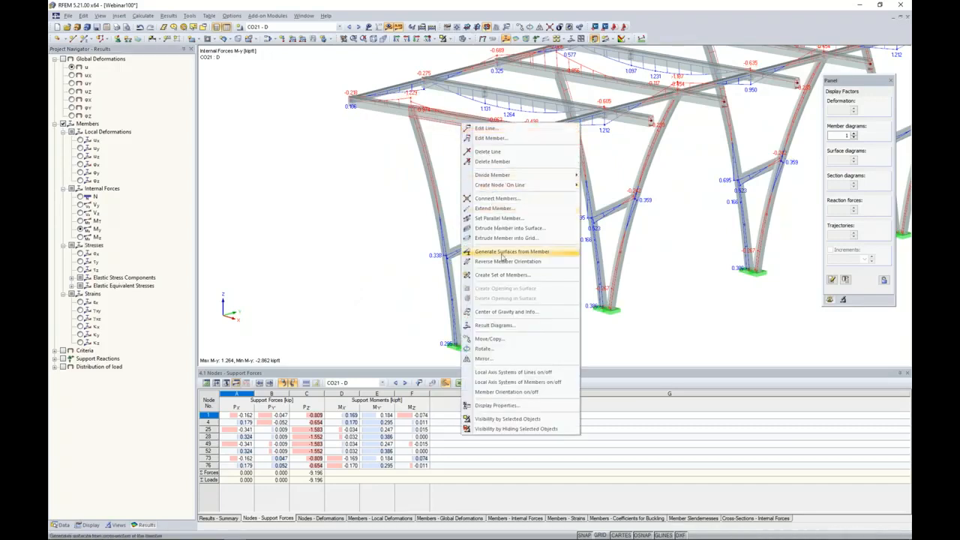
{"action": "left_click", "coordinate": [493, 324]}
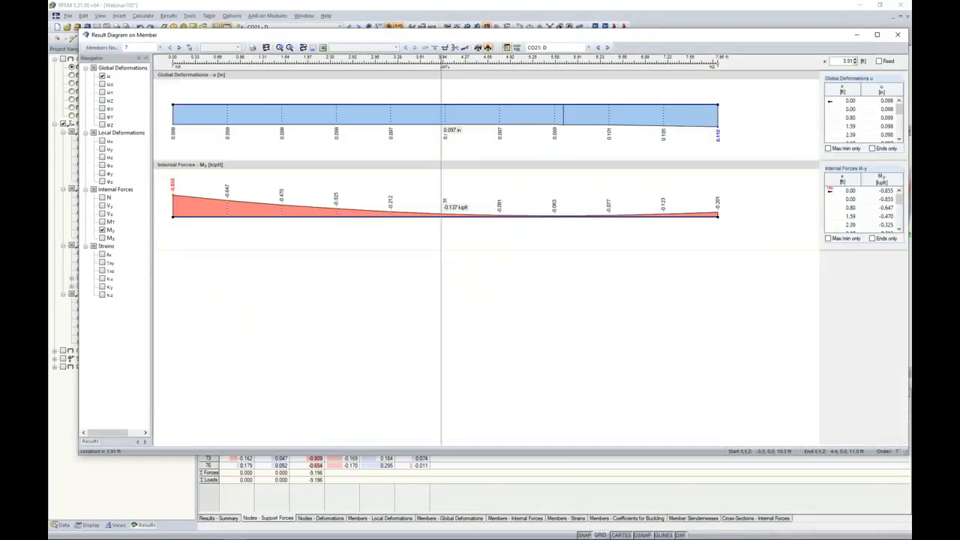
{"action": "left_click", "coordinate": [102, 198]}
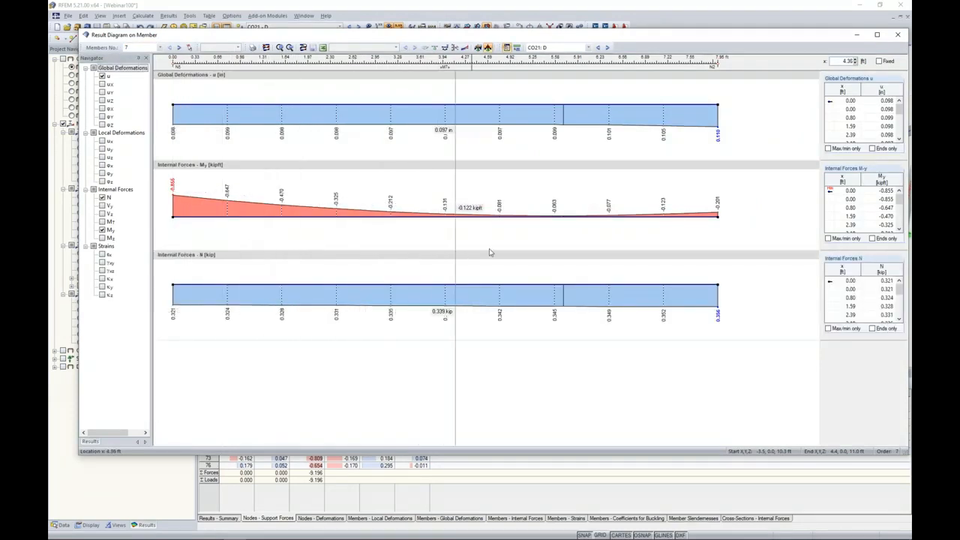
{"action": "left_click", "coordinate": [607, 48]}
{"action": "left_click", "coordinate": [607, 47]}
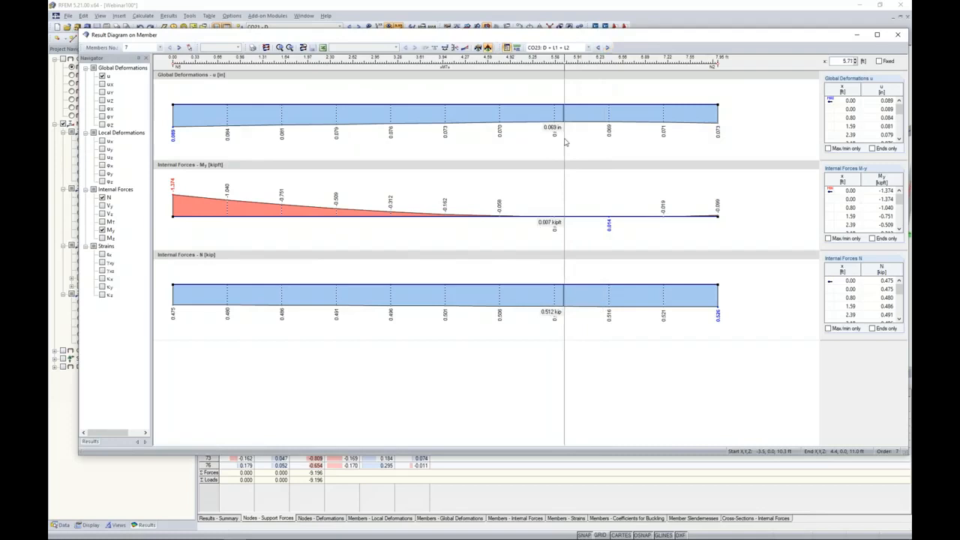
{"action": "left_click", "coordinate": [898, 35]}
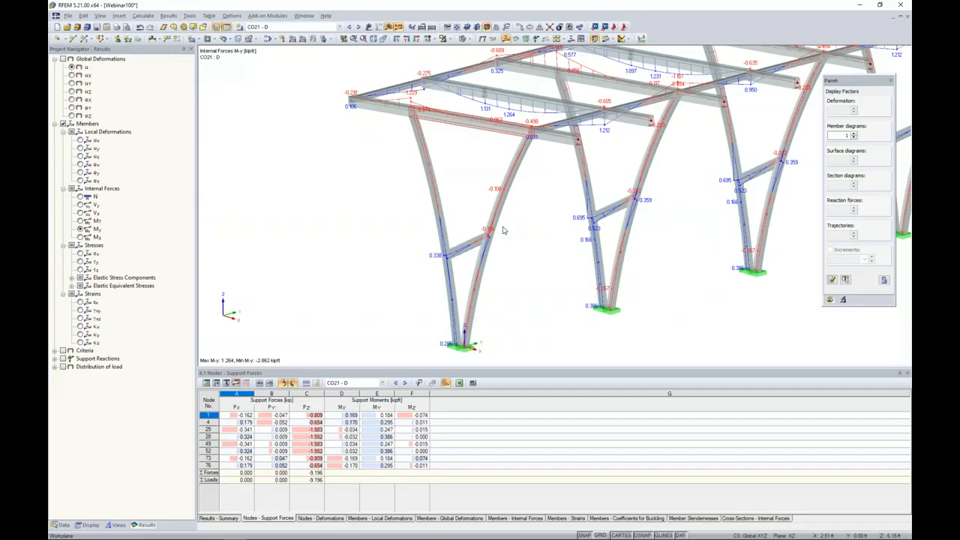
Replace the member internal force display with the nodal support reactions at the column bases
{"action": "left_click", "coordinate": [56, 127]}
{"action": "left_click", "coordinate": [63, 124]}
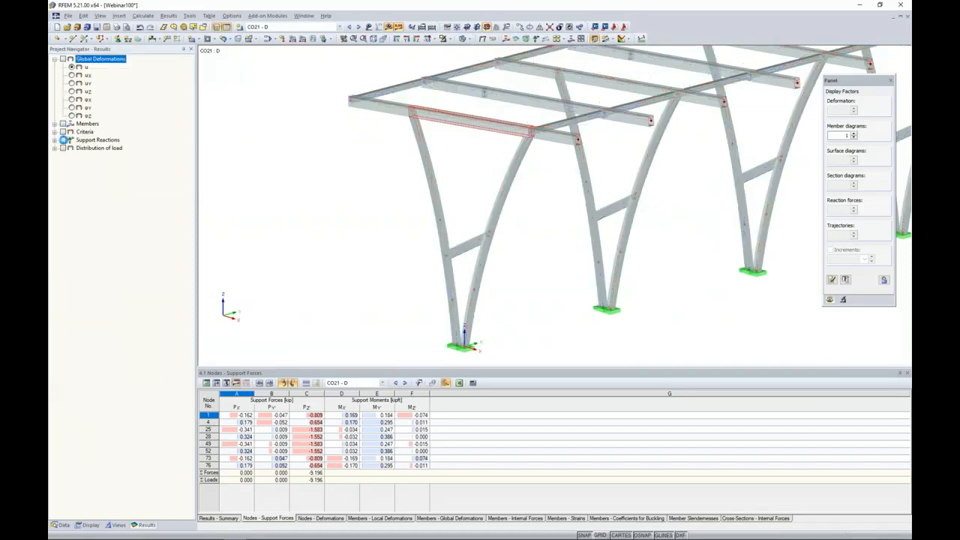
{"action": "left_click", "coordinate": [63, 140]}
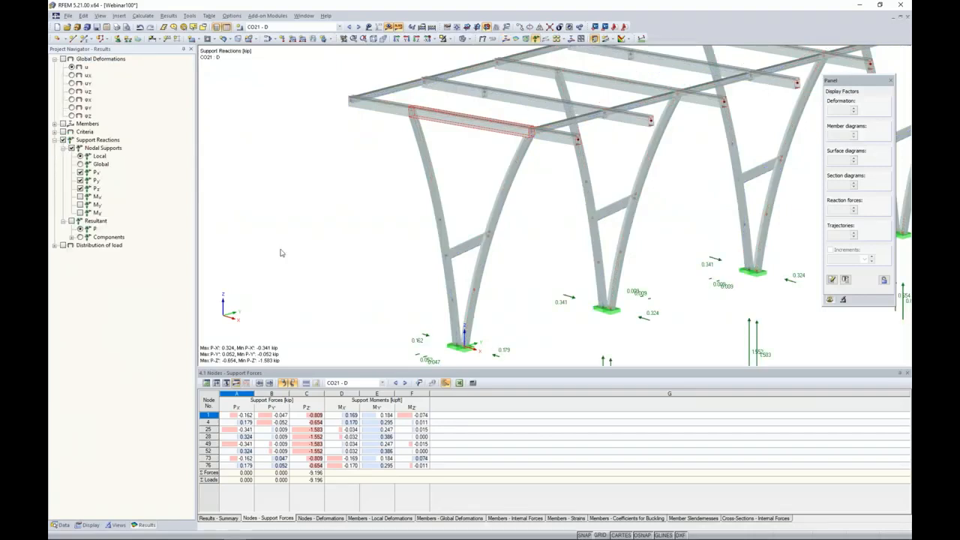
{"action": "middle_click_drag", "start_coordinate": [371, 250], "coordinate": [342, 185]}
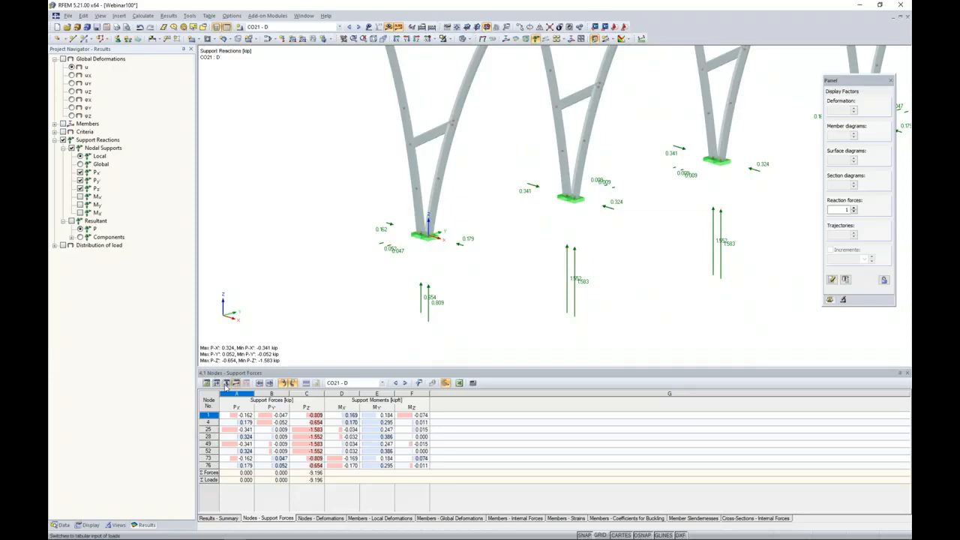
Go through the support forces of nodes 1 to 52 in the results table, locating each support in the model
{"action": "left_click", "coordinate": [236, 415]}
{"action": "left_click", "coordinate": [247, 423]}
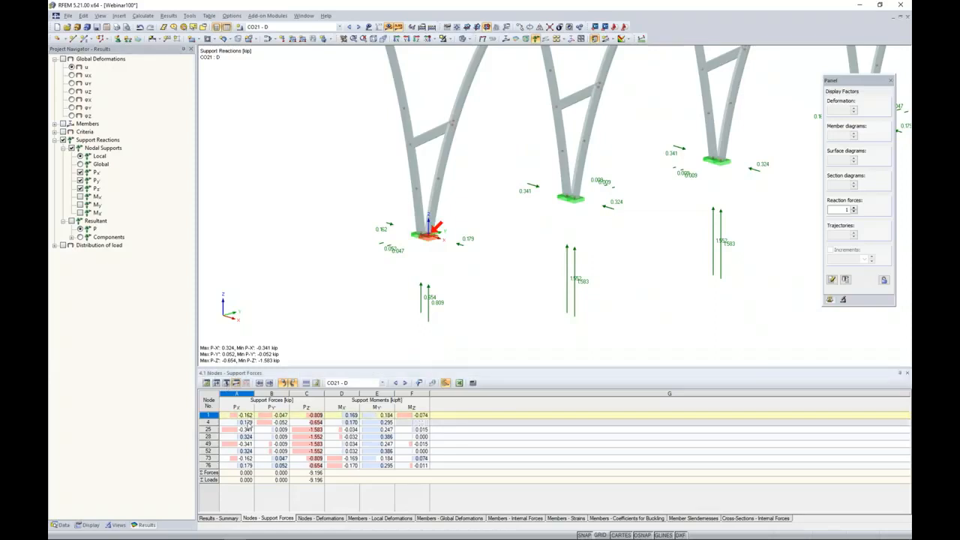
{"action": "left_click", "coordinate": [246, 430]}
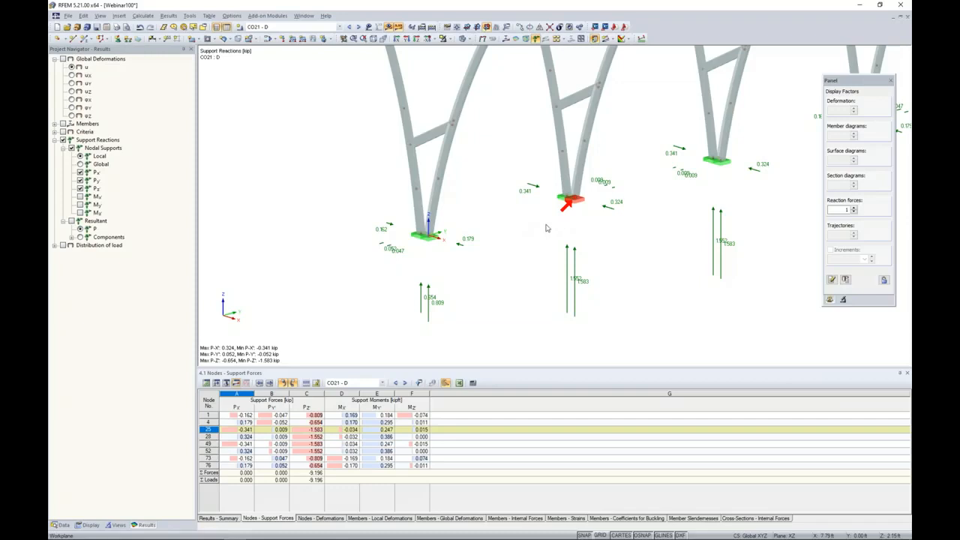
{"action": "left_click", "coordinate": [247, 436]}
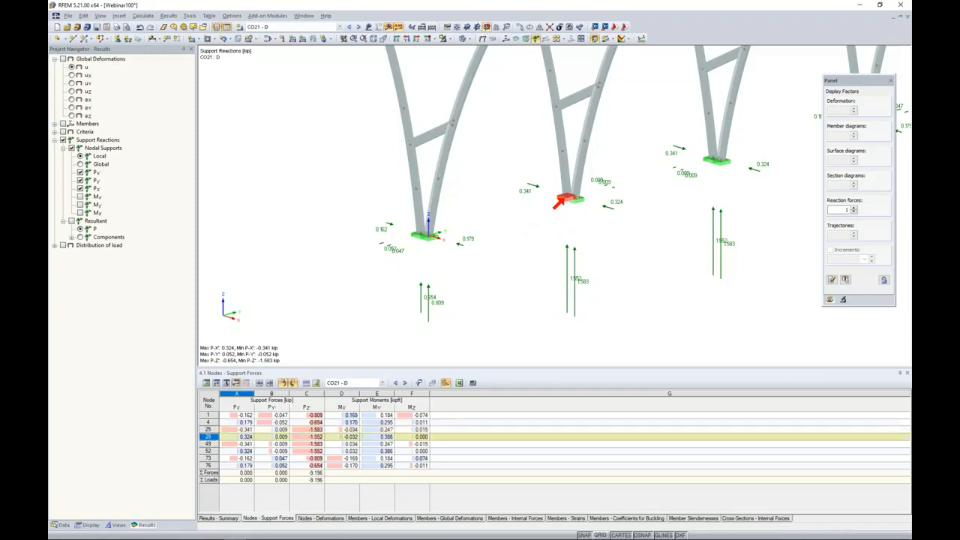
{"action": "left_click", "coordinate": [247, 443]}
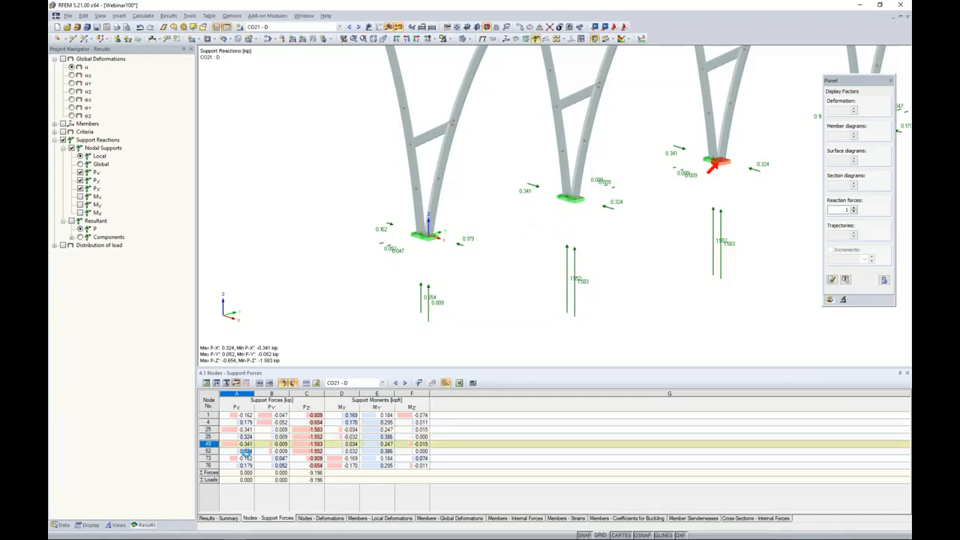
{"action": "left_click", "coordinate": [246, 451]}
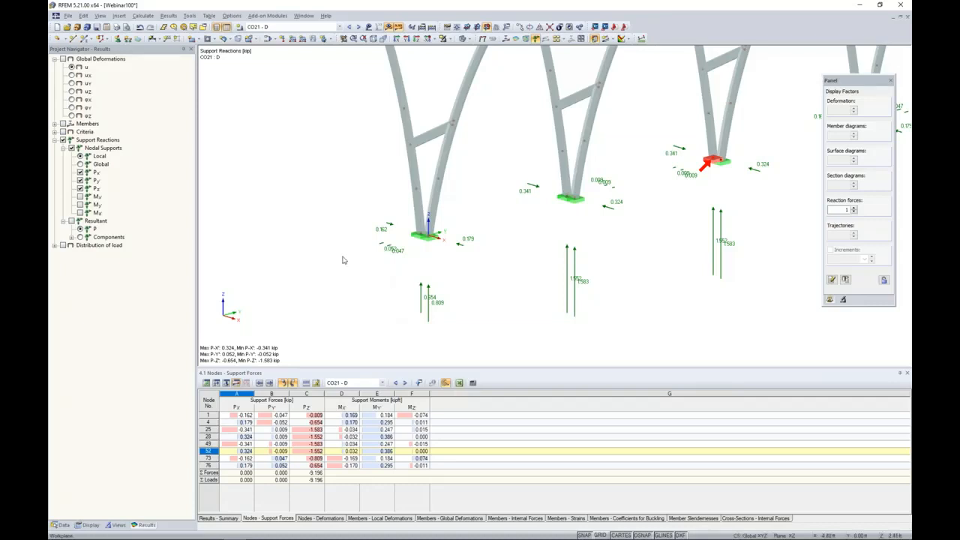
Hide the graphical results and bring the project's list of favorite add-on modules into view
{"action": "scroll", "coordinate": [343, 260], "scroll_direction": "down", "scroll_amount": 4}
{"action": "middle_click_drag", "start_coordinate": [347, 214], "coordinate": [348, 238]}
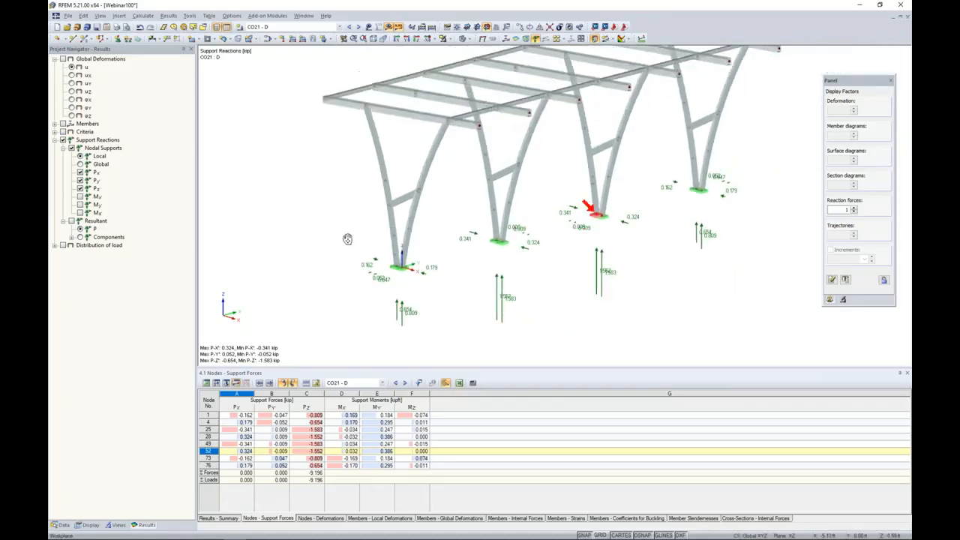
{"action": "scroll", "coordinate": [349, 234], "scroll_direction": "up", "scroll_amount": 1}
{"action": "left_click", "coordinate": [388, 27]}
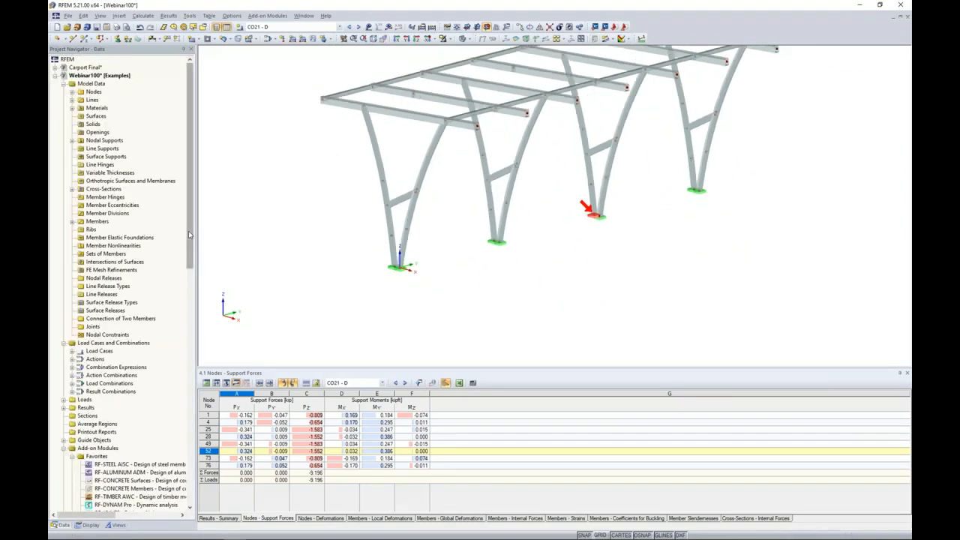
{"action": "left_click_drag", "start_coordinate": [189, 235], "coordinate": [193, 275]}
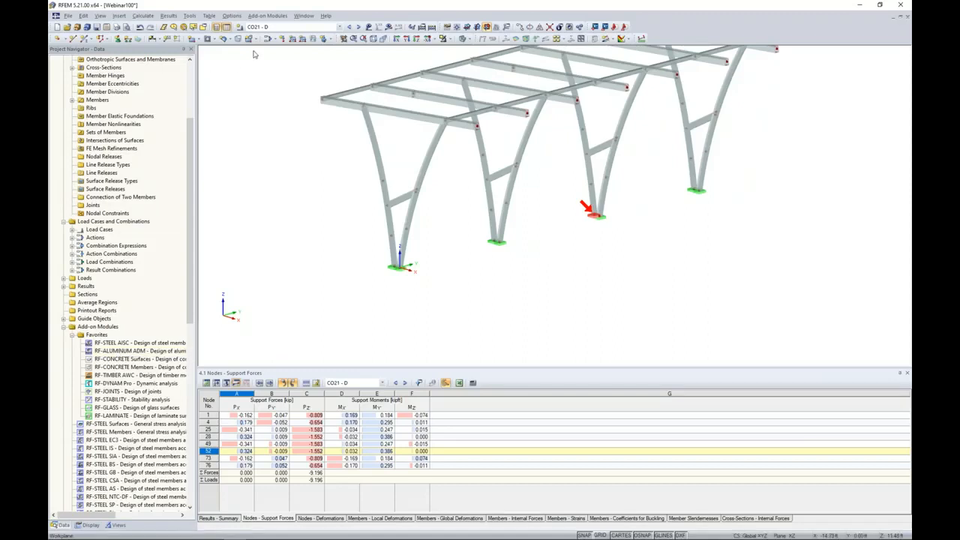
Start the RF-ALUMINUM ADM design module and place its window so the input data can be edited
{"action": "left_click", "coordinate": [263, 15]}
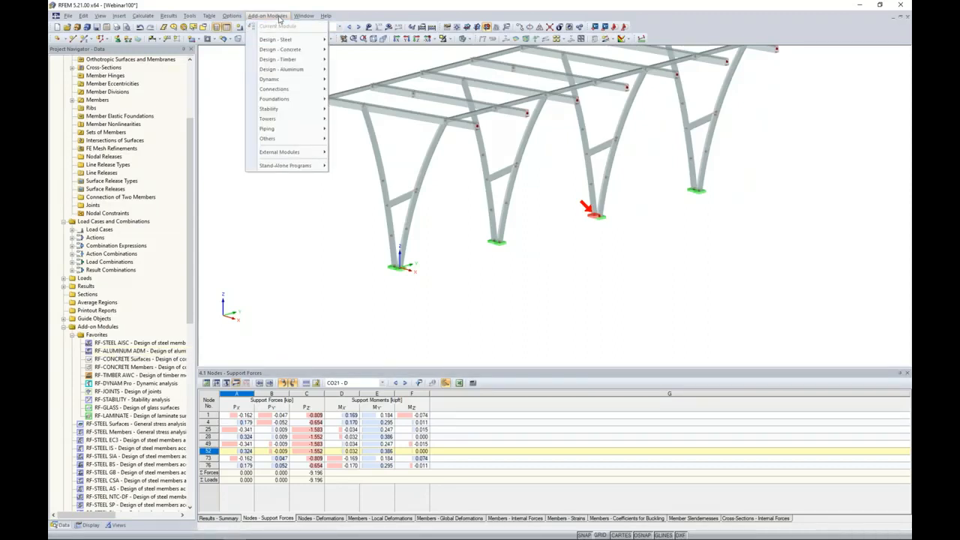
{"action": "mouse_move", "coordinate": [288, 72]}
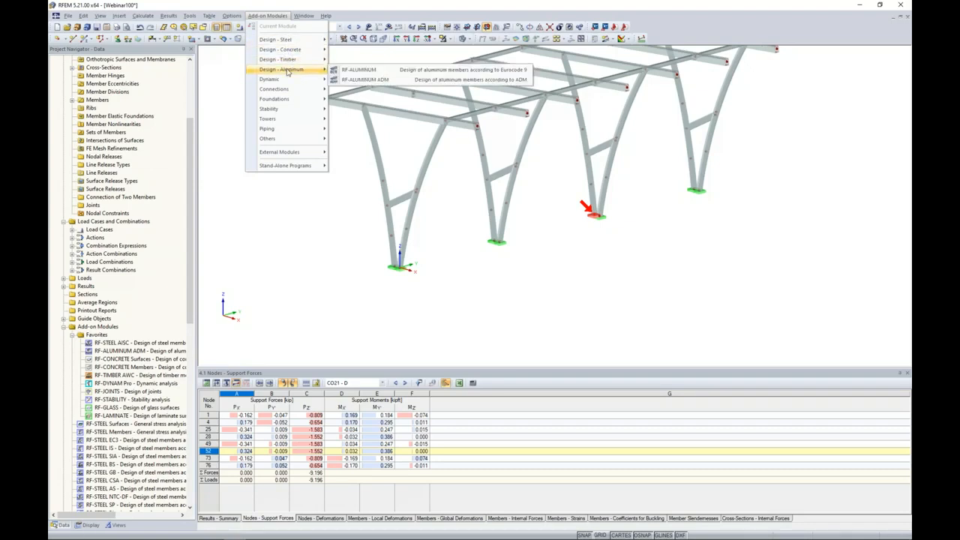
{"action": "left_click", "coordinate": [365, 79]}
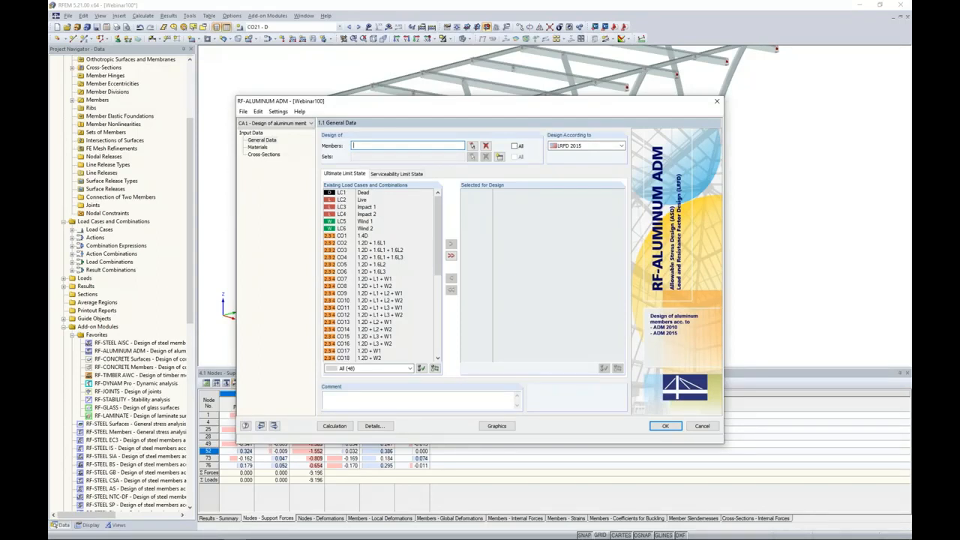
{"action": "left_click_drag", "start_coordinate": [387, 104], "coordinate": [282, 184]}
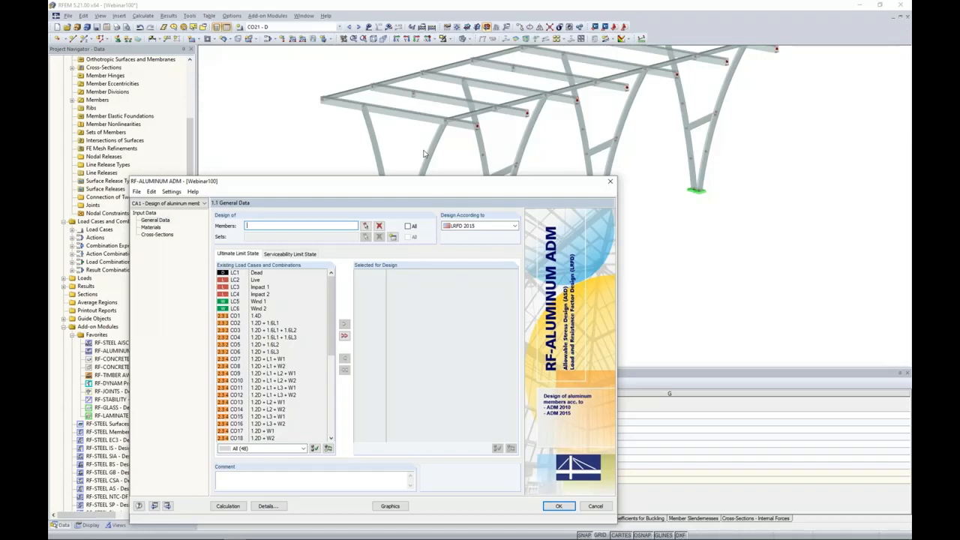
{"action": "left_click_drag", "start_coordinate": [401, 183], "coordinate": [459, 89]}
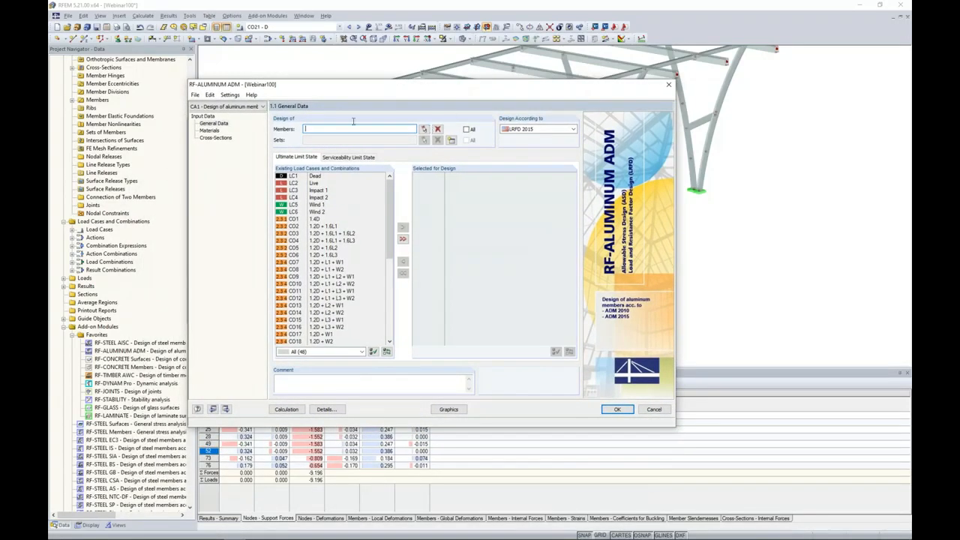
Rename design case 1 as "Secondary Beams"
{"action": "left_click", "coordinate": [195, 96]}
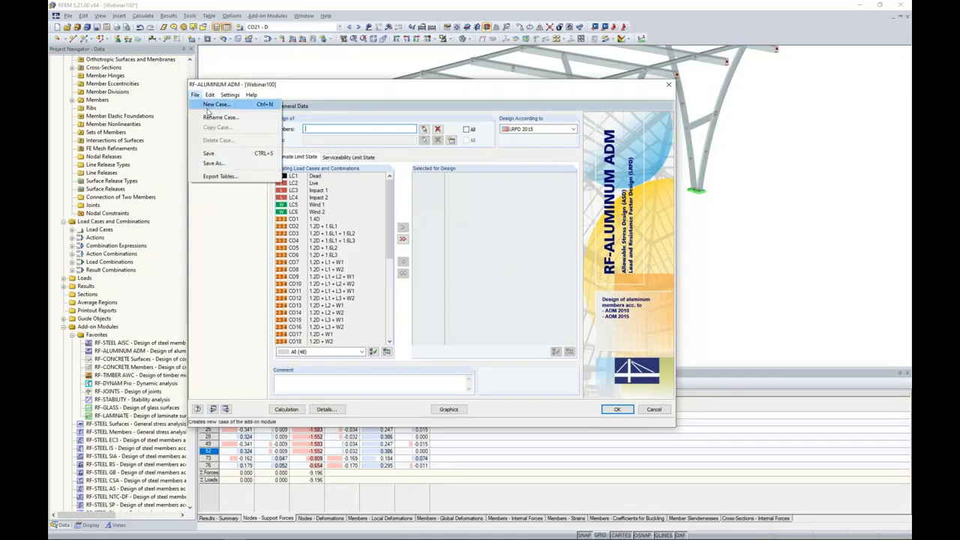
{"action": "left_click", "coordinate": [212, 118]}
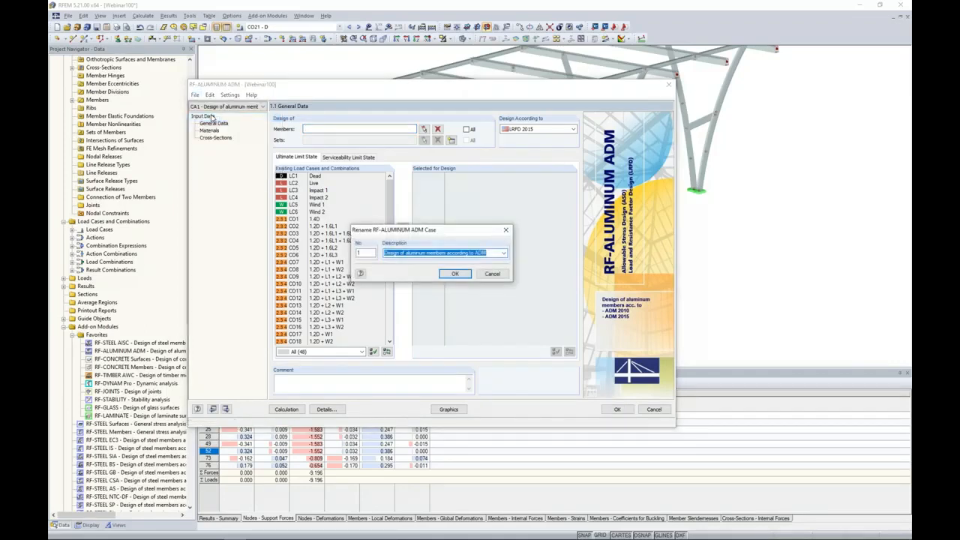
{"action": "type", "text": "Secondary Beams"}
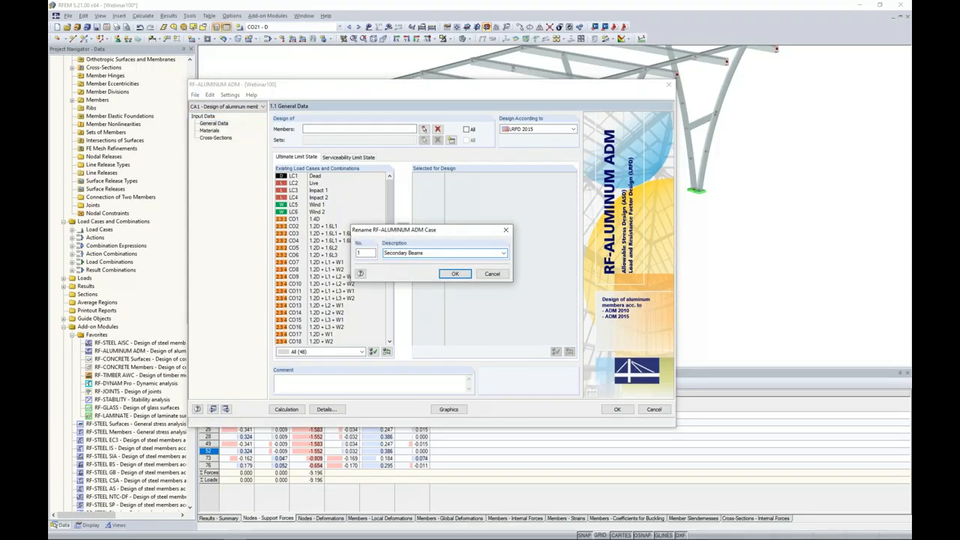
{"action": "left_click", "coordinate": [454, 273]}
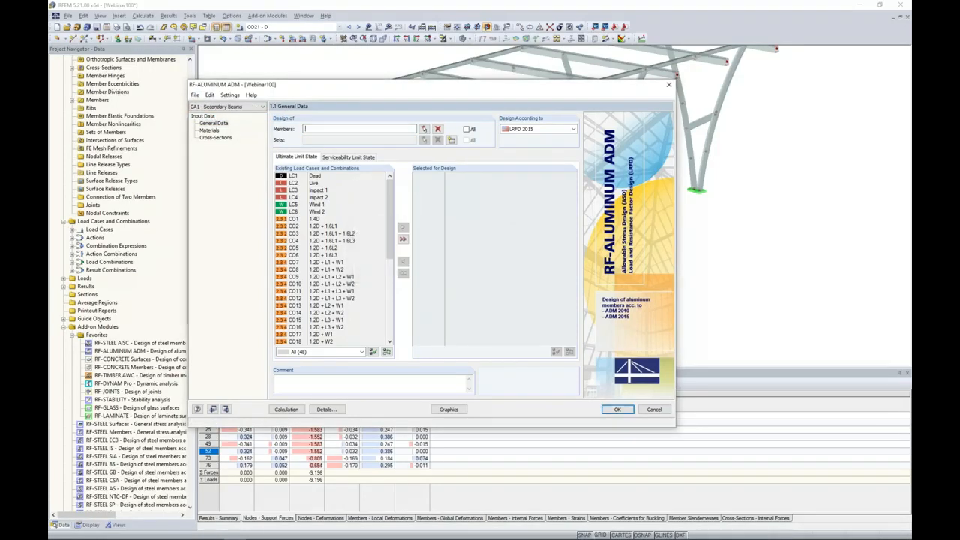
Isolate the members with the RT 3 x 3 x 0.125 cross-section in the model and choose all of them for design
{"action": "left_click", "coordinate": [423, 131]}
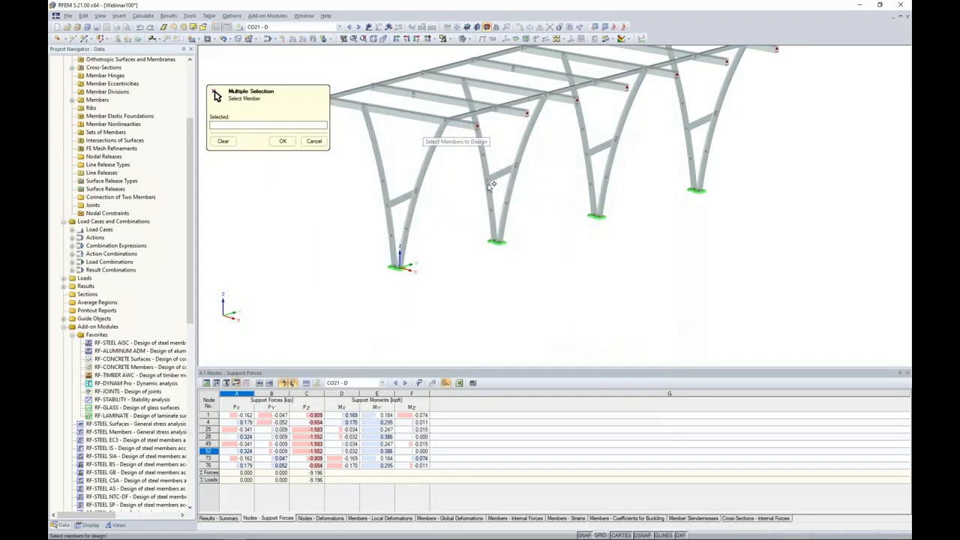
{"action": "scroll", "coordinate": [461, 187], "scroll_direction": "down", "scroll_amount": 3}
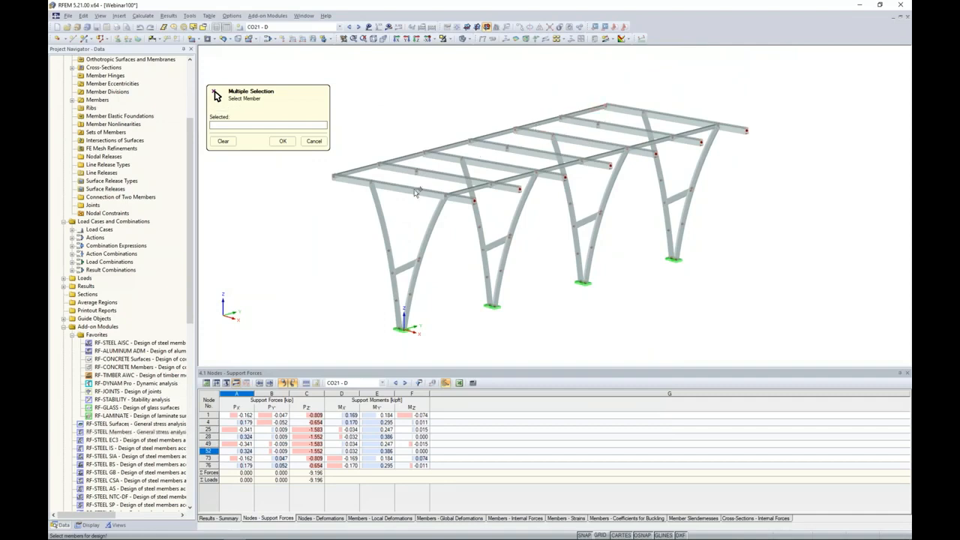
{"action": "left_click", "coordinate": [117, 525]}
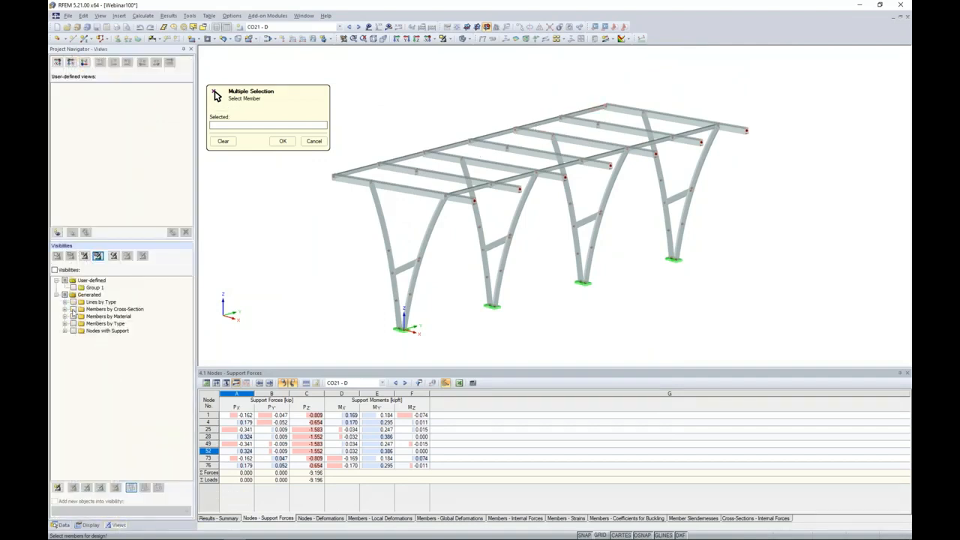
{"action": "left_click", "coordinate": [65, 309]}
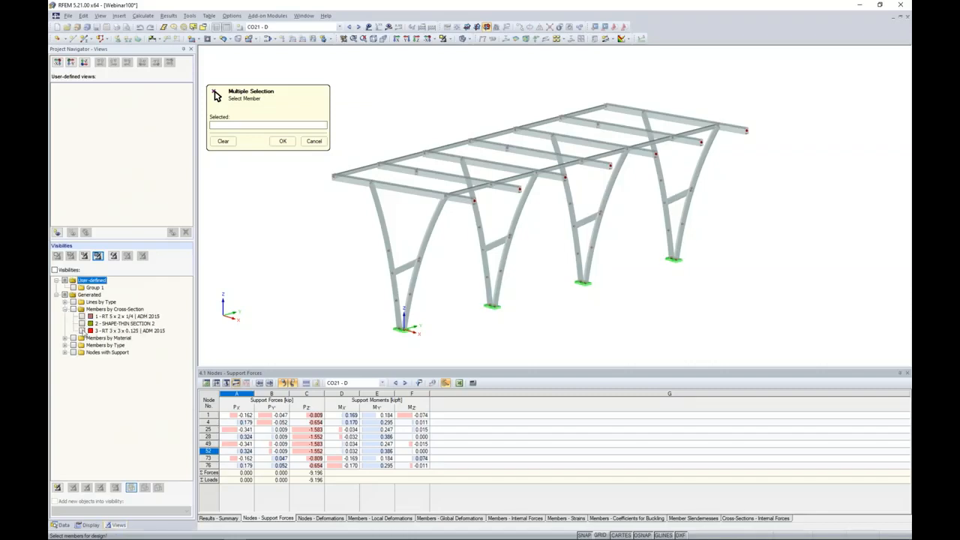
{"action": "left_click", "coordinate": [82, 331]}
{"action": "middle_click_drag", "start_coordinate": [416, 266], "coordinate": [448, 269]}
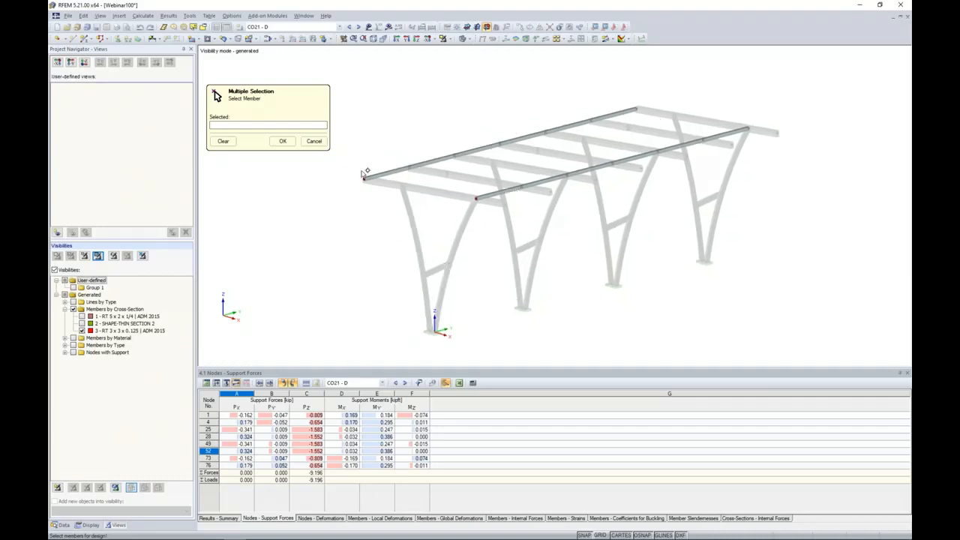
{"action": "left_click_drag", "start_coordinate": [811, 251], "coordinate": [349, 73]}
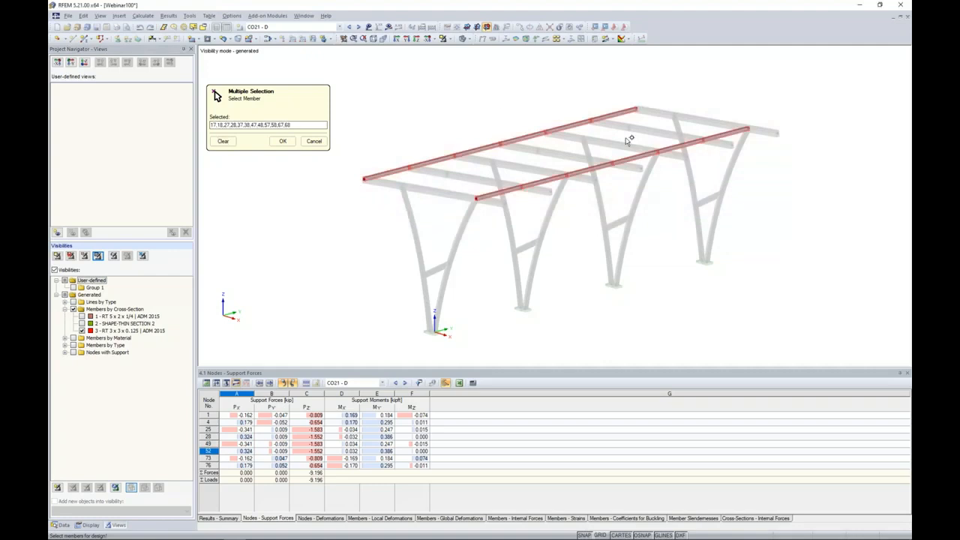
{"action": "left_click", "coordinate": [283, 141]}
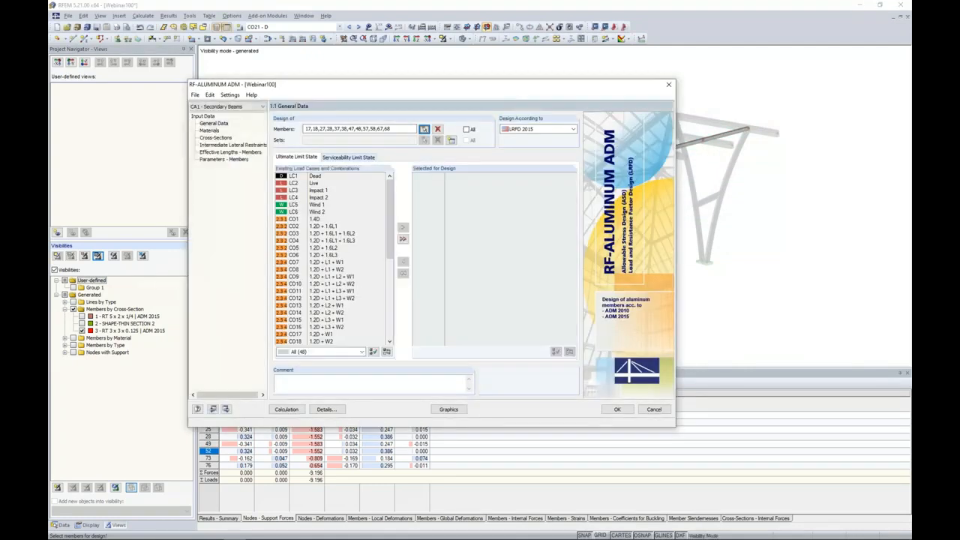
Choose load combinations CO1 to CO20 for the ultimate limit state design according to LRFD 2015
{"action": "left_click", "coordinate": [553, 130]}
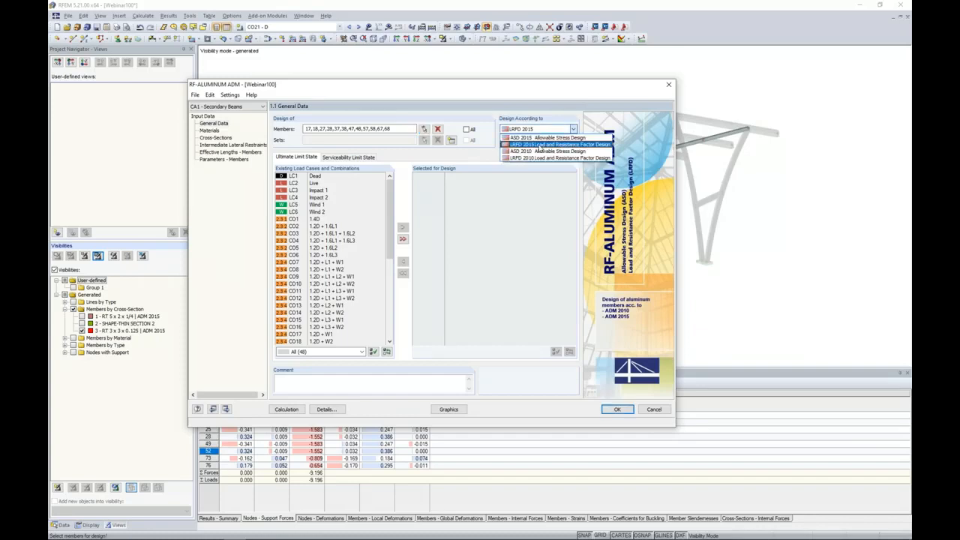
{"action": "left_click", "coordinate": [474, 236]}
{"action": "scroll", "coordinate": [338, 256], "scroll_direction": "down", "scroll_amount": 3}
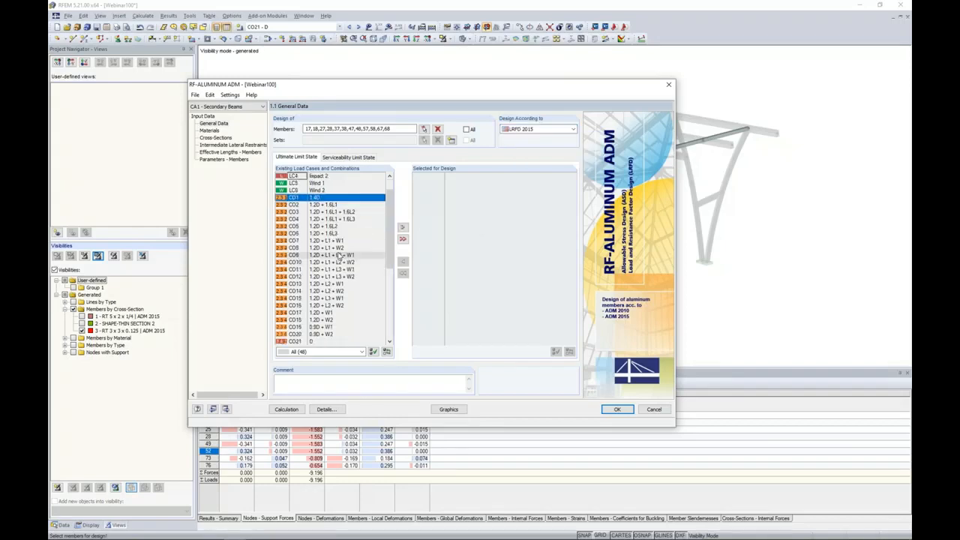
{"action": "left_click", "coordinate": [323, 290]}
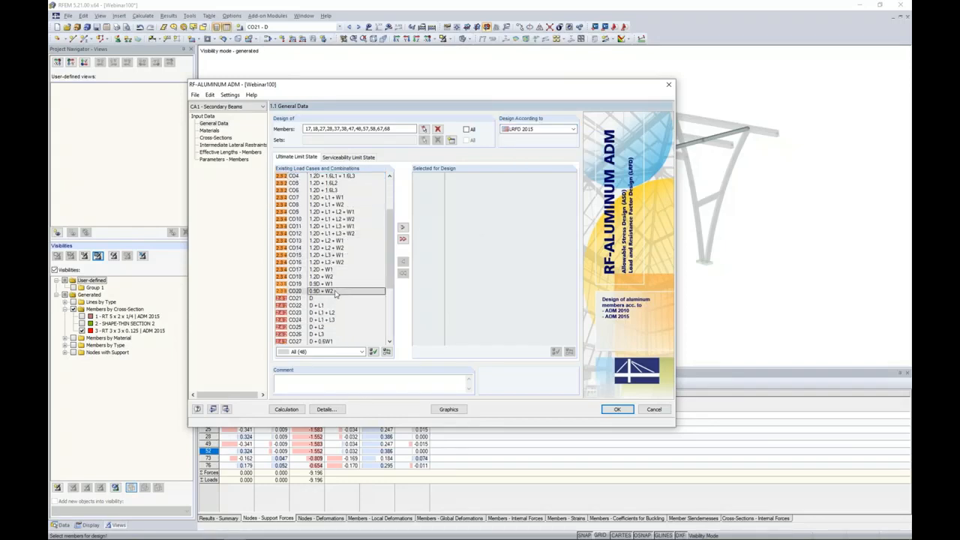
{"action": "left_click", "coordinate": [322, 175], "text": "shift"}
{"action": "left_click", "coordinate": [402, 226]}
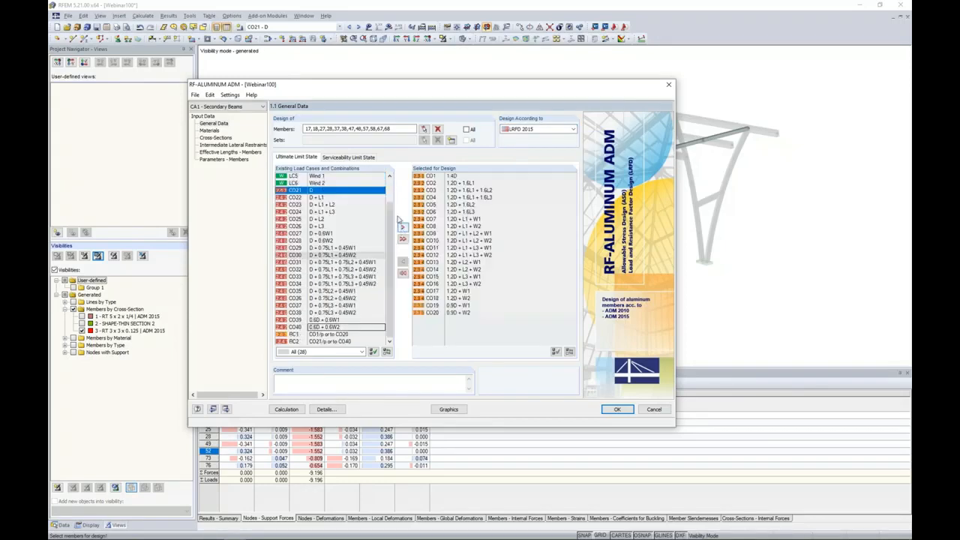
Choose load combinations CO21 to CO40 for the serviceability limit state design
{"action": "left_click", "coordinate": [369, 157]}
{"action": "scroll", "coordinate": [322, 240], "scroll_direction": "down", "scroll_amount": 6}
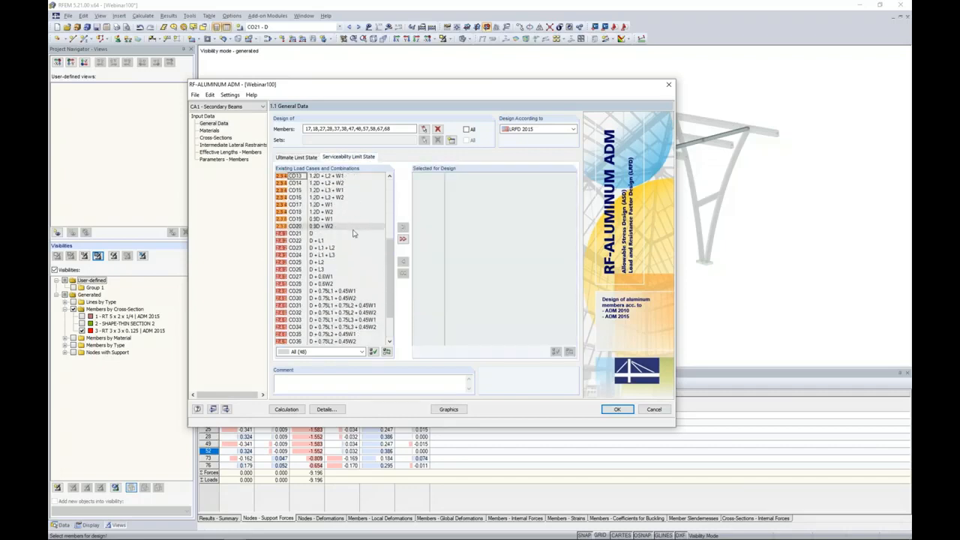
{"action": "left_click", "coordinate": [310, 234]}
{"action": "scroll", "coordinate": [313, 247], "scroll_direction": "down", "scroll_amount": 2}
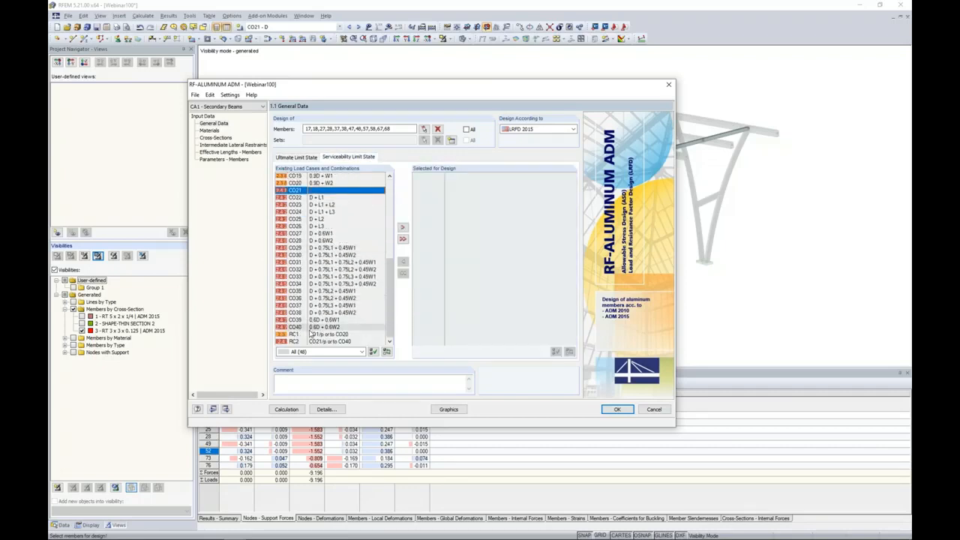
{"action": "left_click", "coordinate": [332, 328], "text": "shift"}
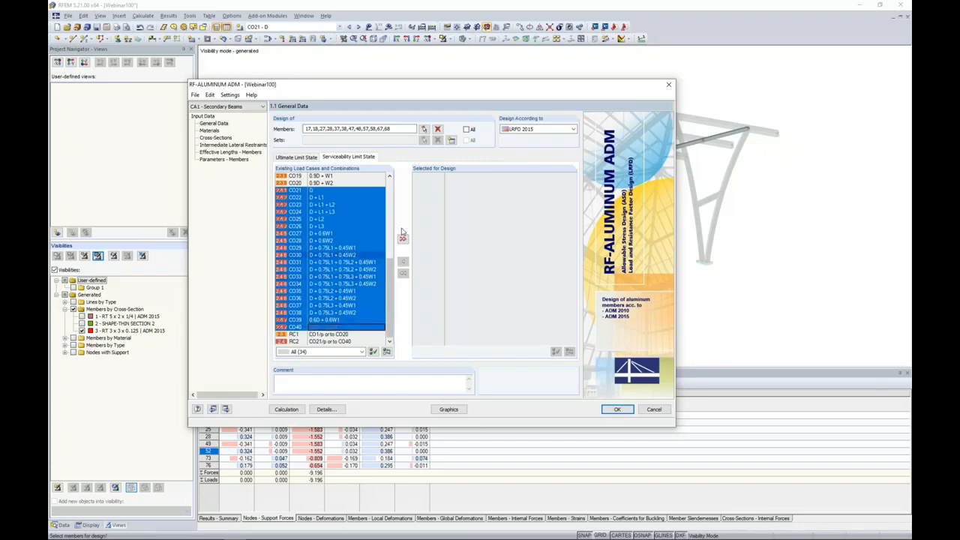
{"action": "left_click", "coordinate": [402, 226]}
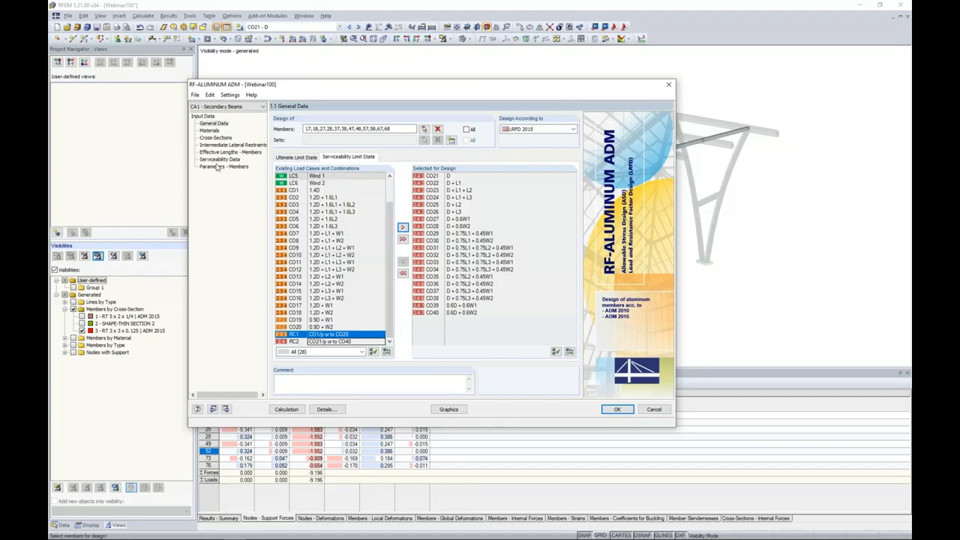
Review the properties of the aluminum 6061-T6 material and the RT 3 x 3 x 0.125 cross-section used by the secondary beams
{"action": "left_click", "coordinate": [210, 131]}
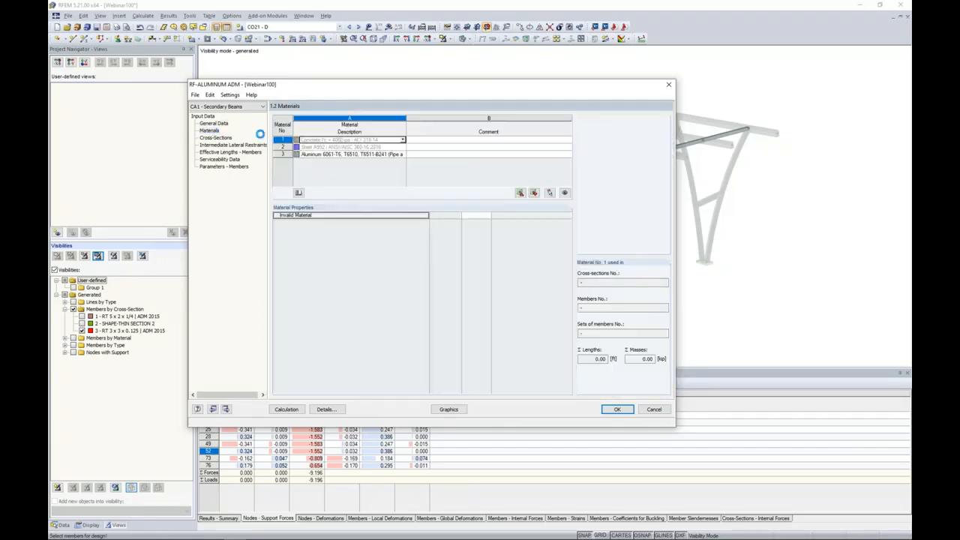
{"action": "left_click", "coordinate": [319, 155]}
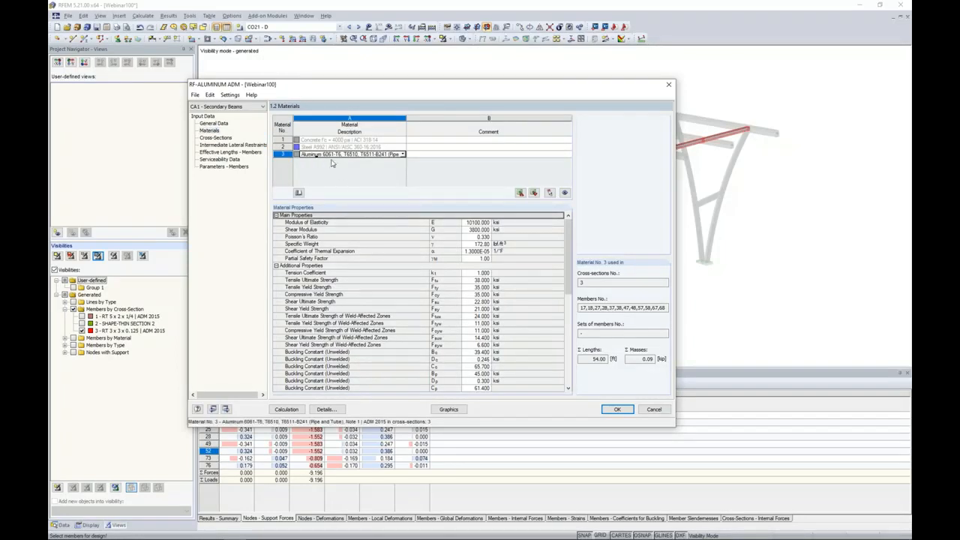
{"action": "left_click", "coordinate": [216, 138]}
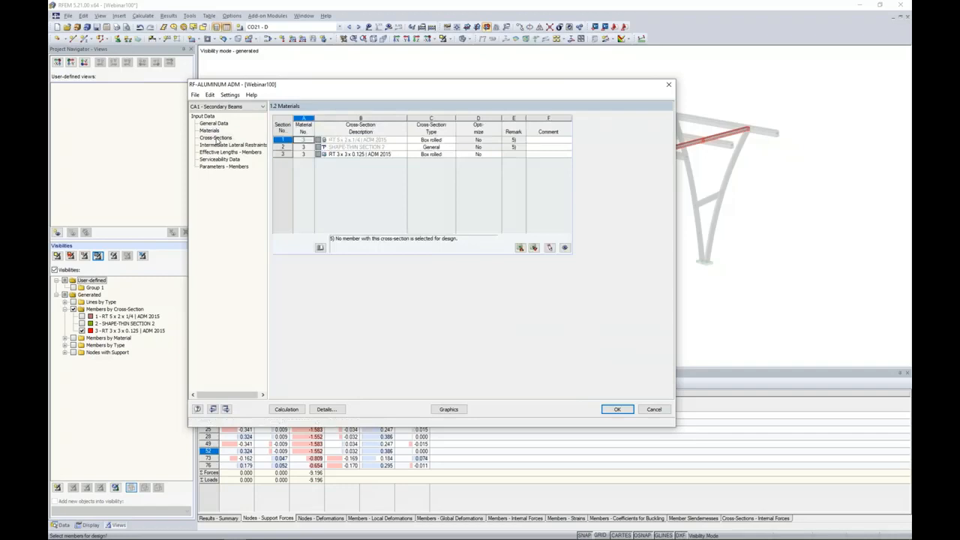
{"action": "left_click", "coordinate": [343, 154]}
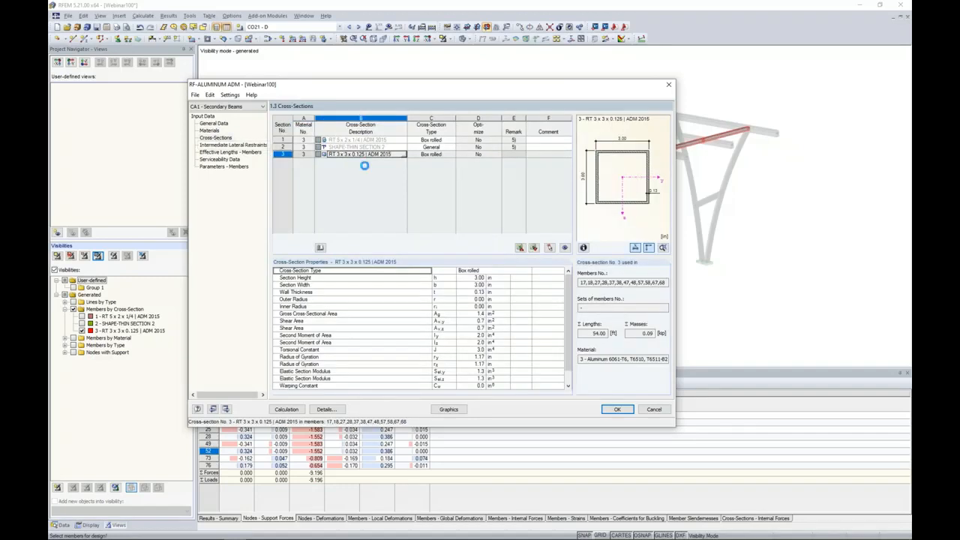
{"action": "scroll", "coordinate": [573, 293], "scroll_direction": "down", "scroll_amount": 2}
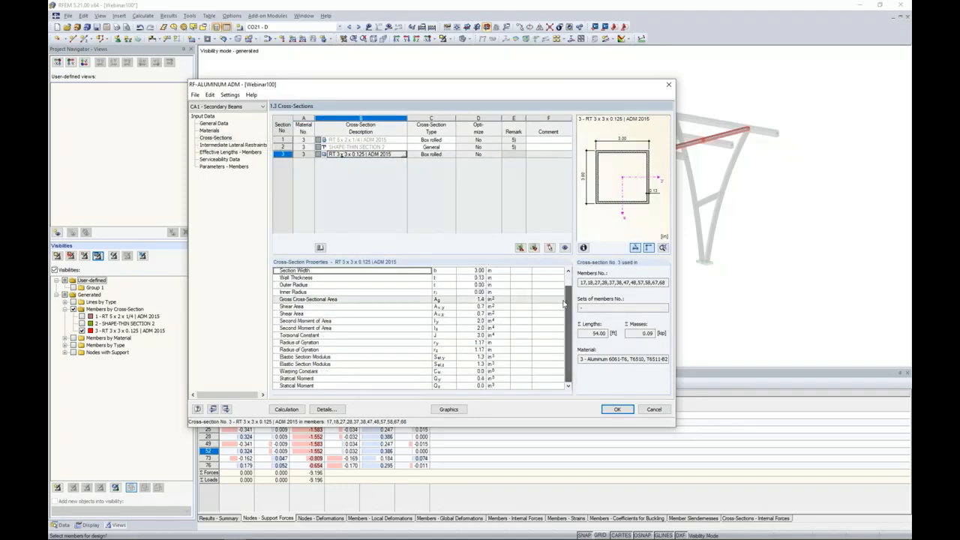
Check the intermediate lateral restraint settings of the secondary beams against their location in the model
{"action": "left_click", "coordinate": [243, 145]}
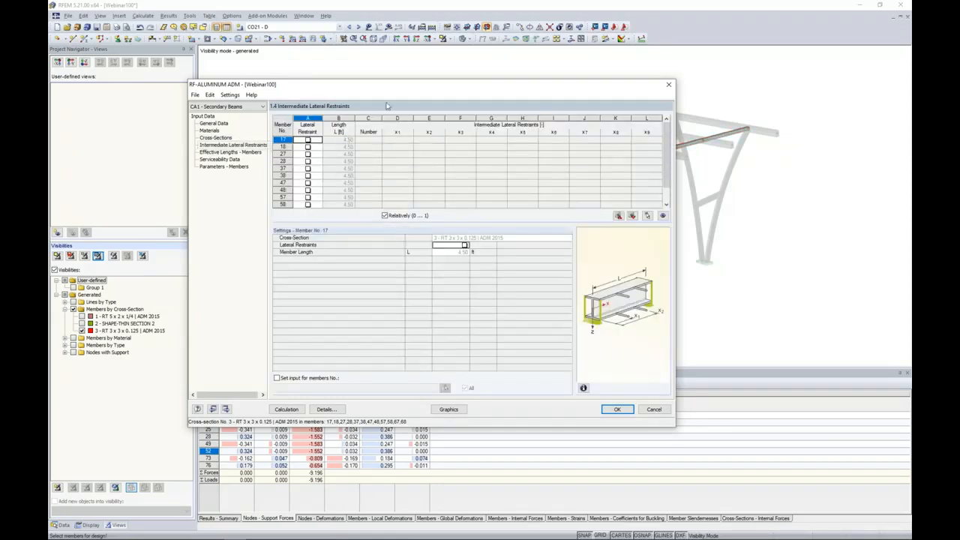
{"action": "left_click_drag", "start_coordinate": [390, 88], "coordinate": [406, 207]}
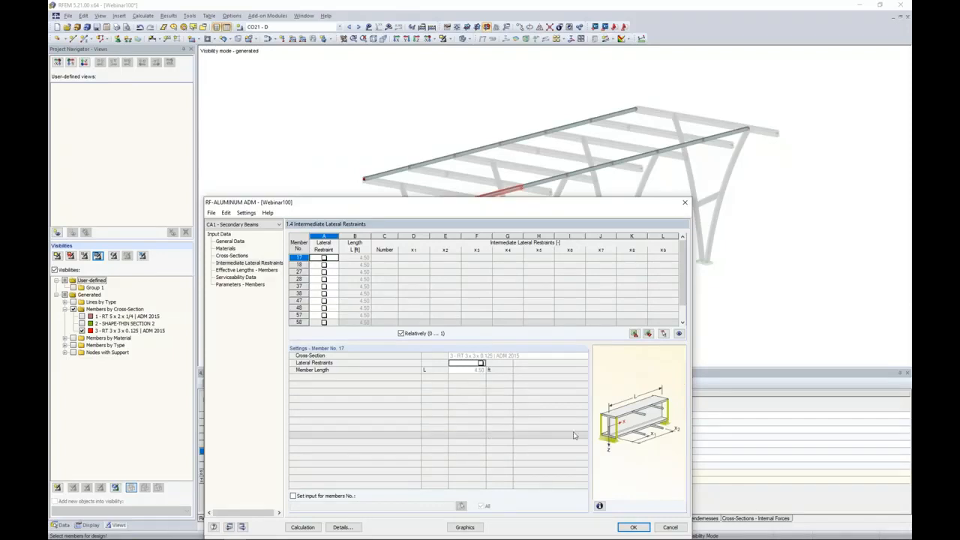
{"action": "left_click_drag", "start_coordinate": [332, 197], "coordinate": [347, 94]}
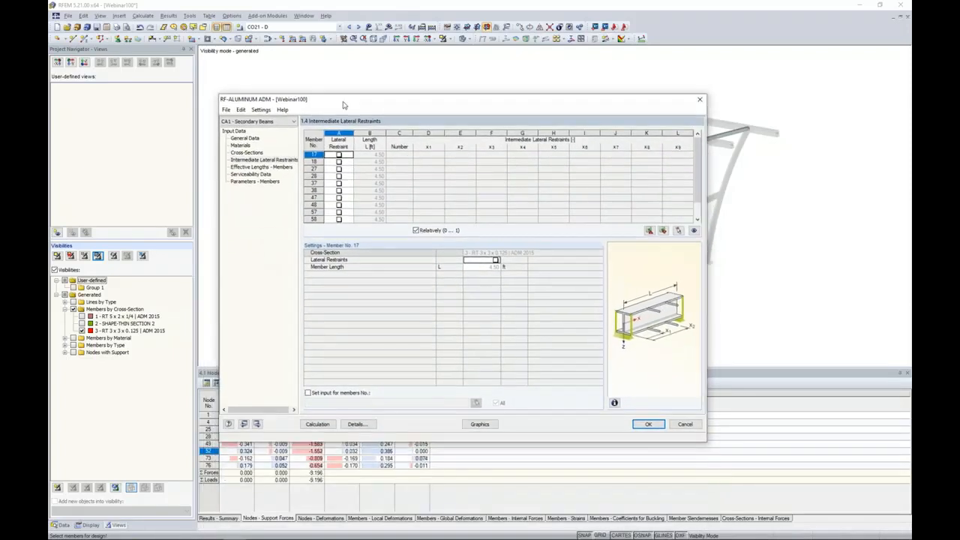
Examine the effective lengths and buckling settings of the secondary beams, comparing member 17 with the model
{"action": "left_click", "coordinate": [264, 167]}
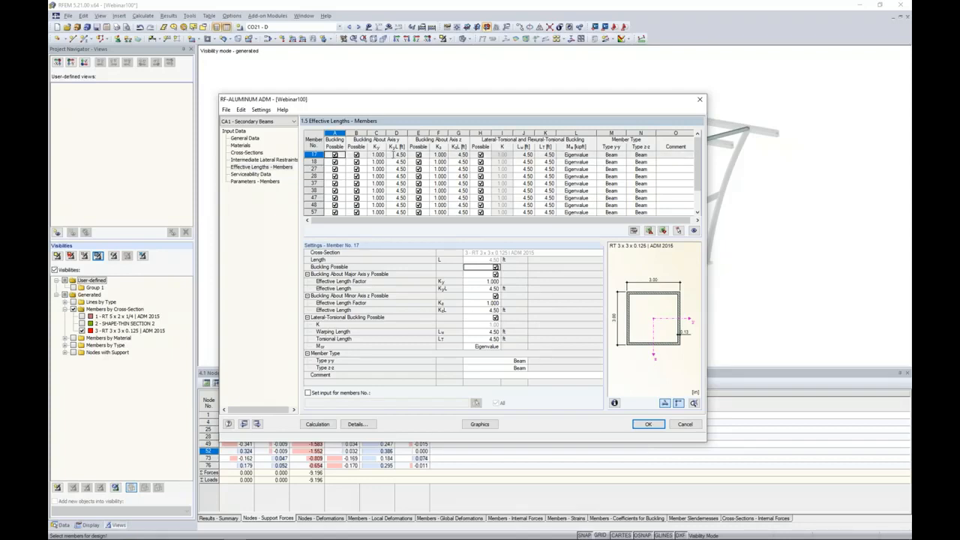
{"action": "left_click_drag", "start_coordinate": [421, 104], "coordinate": [426, 240]}
{"action": "left_click", "coordinate": [408, 289]}
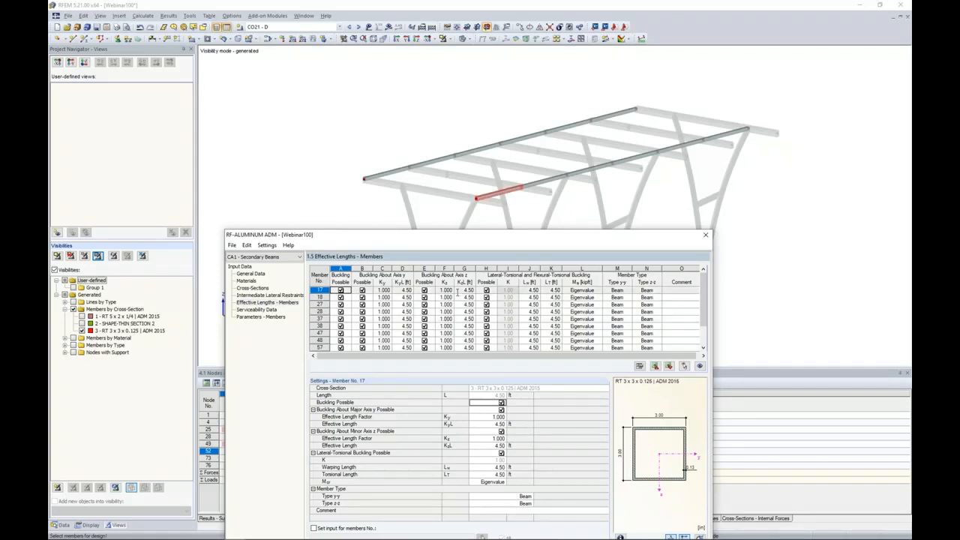
{"action": "left_click_drag", "start_coordinate": [486, 241], "coordinate": [502, 127]}
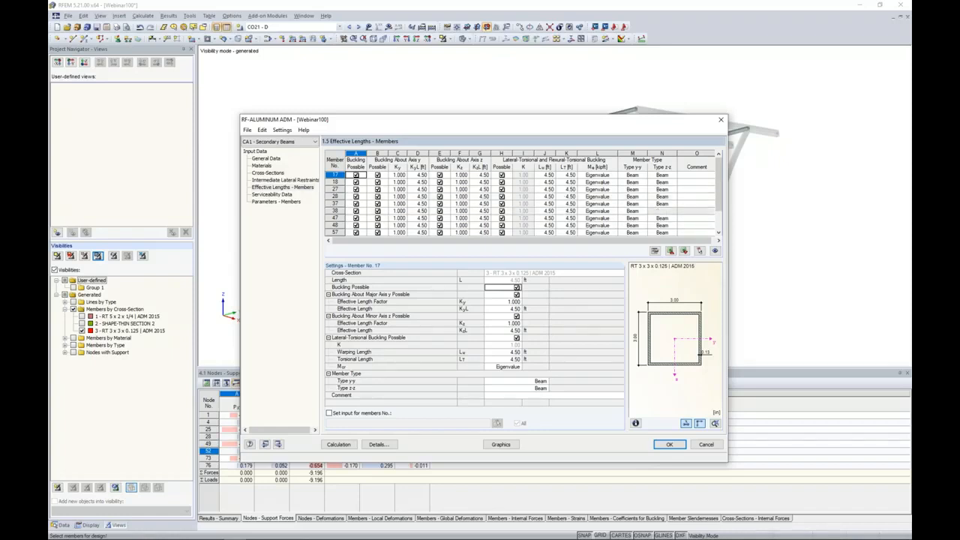
Check the available methods for determining the elastic critical moment of member 17, keeping Eigenvalue
{"action": "left_click", "coordinate": [603, 175]}
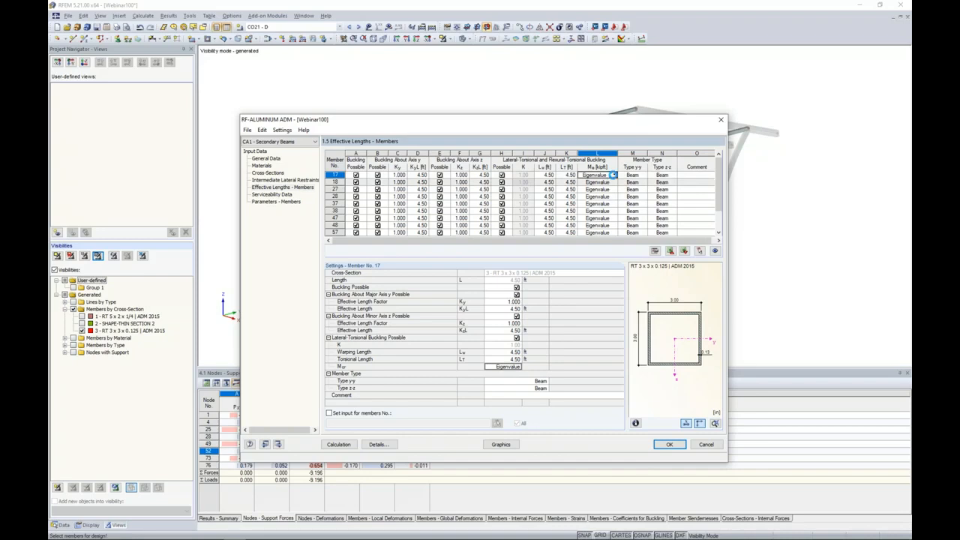
{"action": "left_click", "coordinate": [612, 175]}
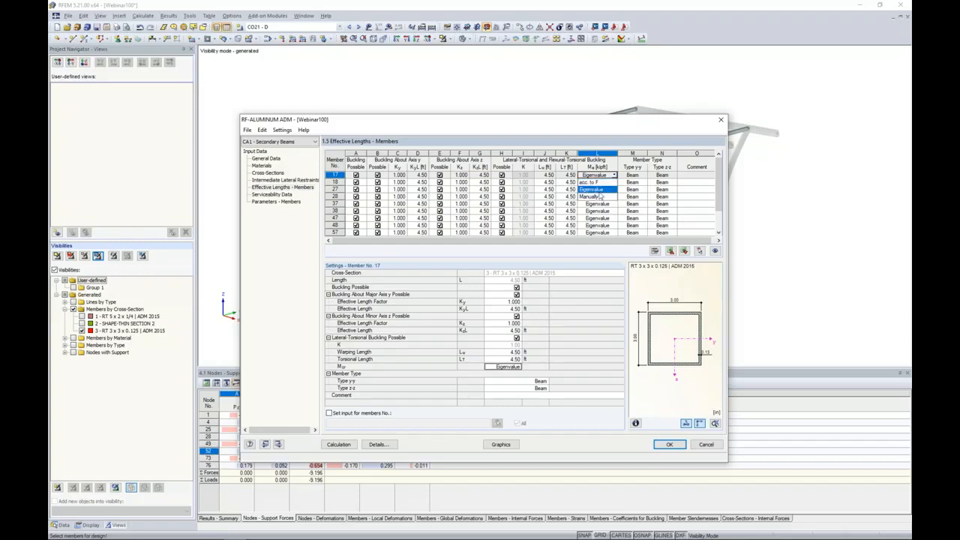
{"action": "left_click", "coordinate": [619, 129]}
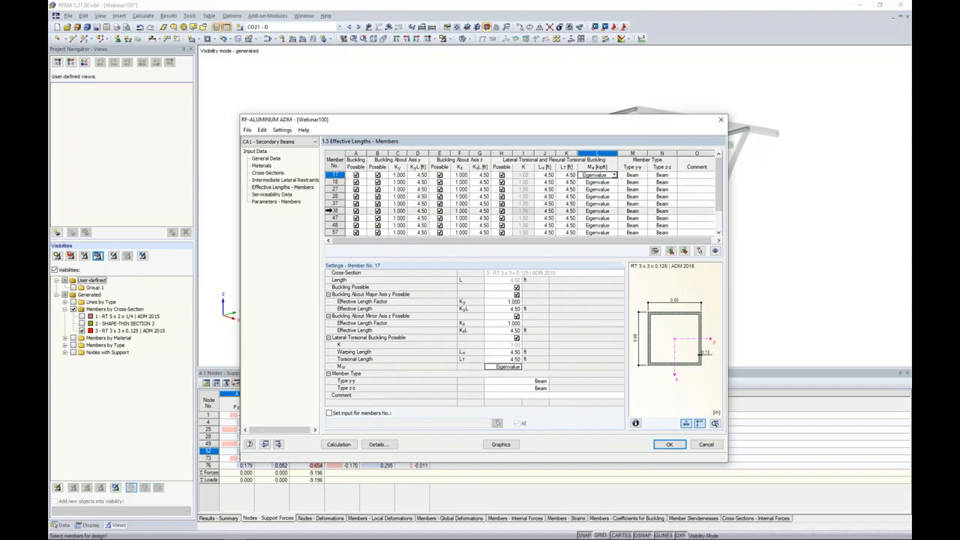
Assign all secondary beams (members 17, 18, 27, 28, 37, 38, 47, 48, 57, 58, 67, 68) to the serviceability data, referenced as Member
{"action": "left_click", "coordinate": [270, 194]}
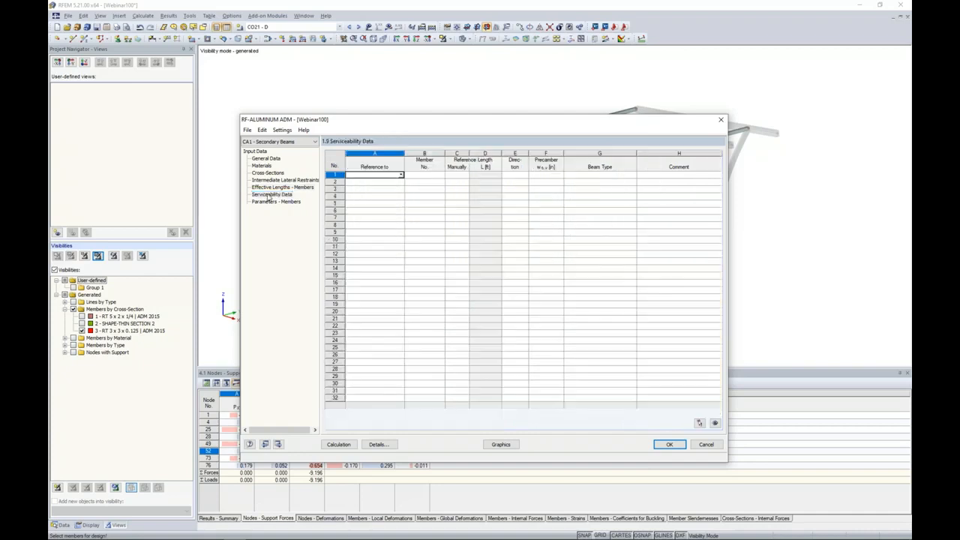
{"action": "left_click", "coordinate": [401, 176]}
{"action": "left_click", "coordinate": [367, 182]}
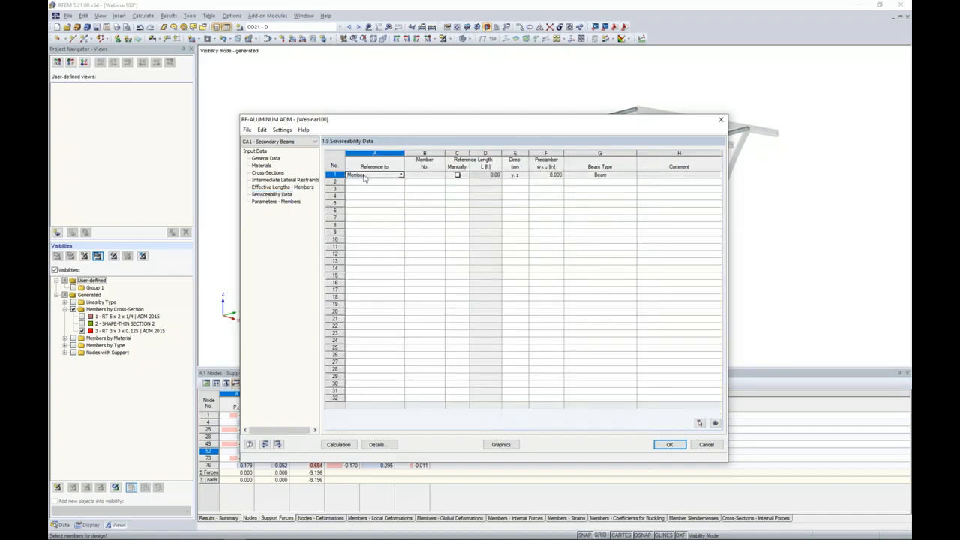
{"action": "left_click", "coordinate": [424, 175]}
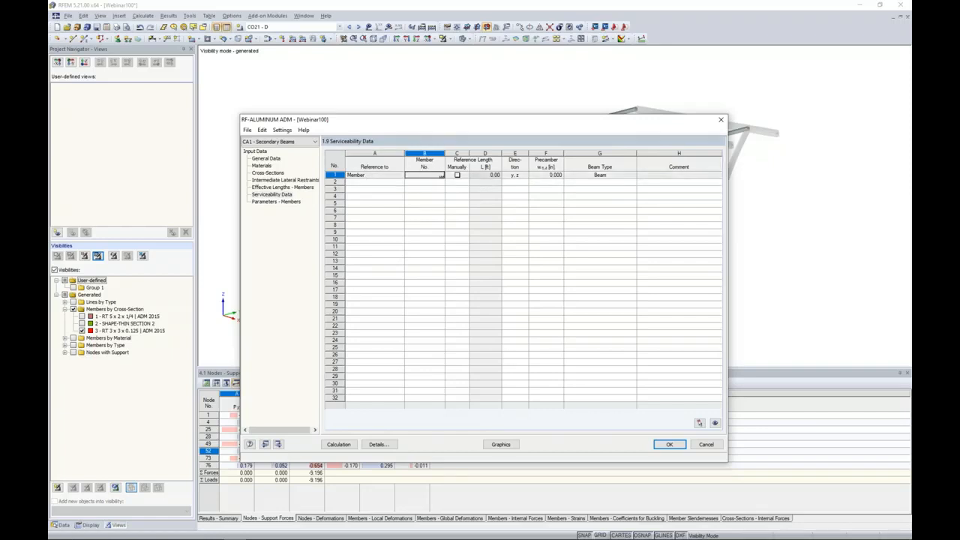
{"action": "left_click", "coordinate": [442, 175]}
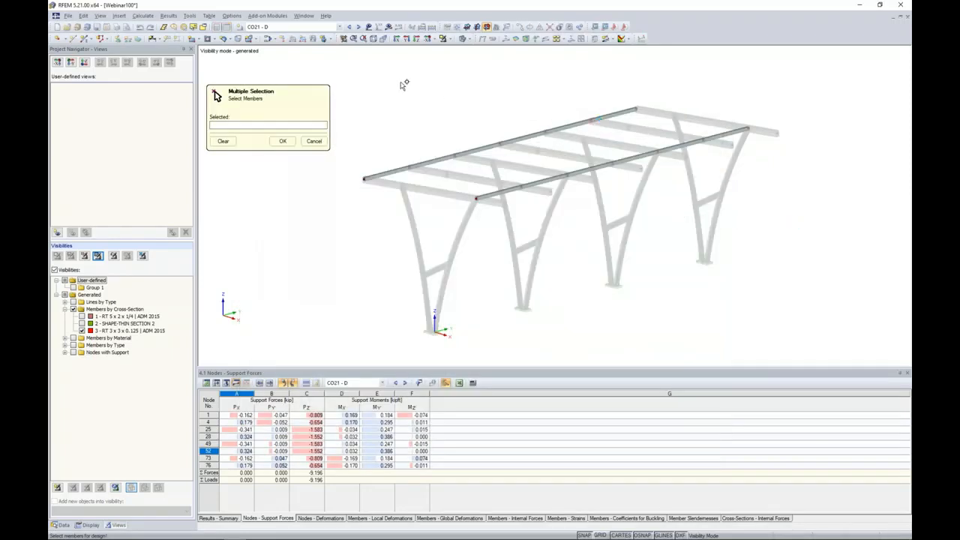
{"action": "key", "text": "ctrl+a"}
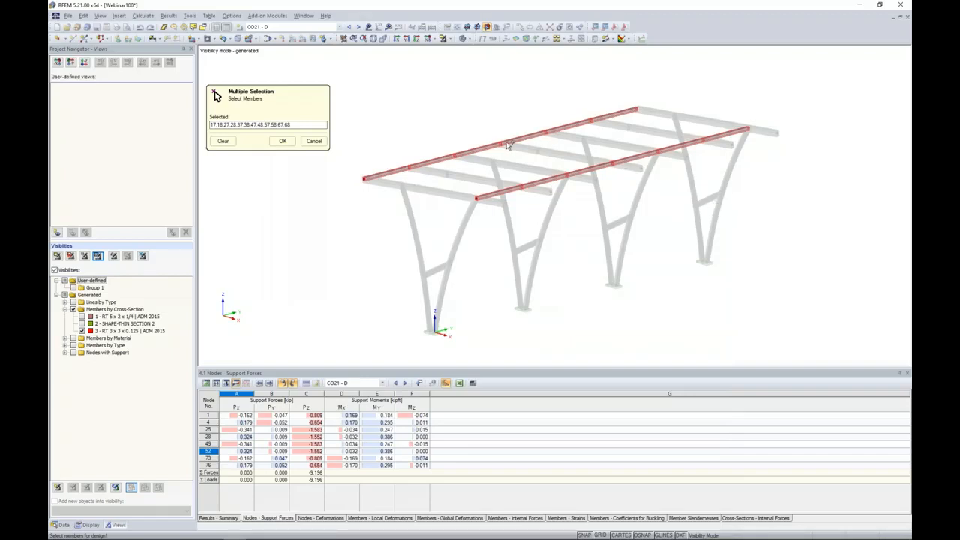
{"action": "left_click", "coordinate": [282, 141]}
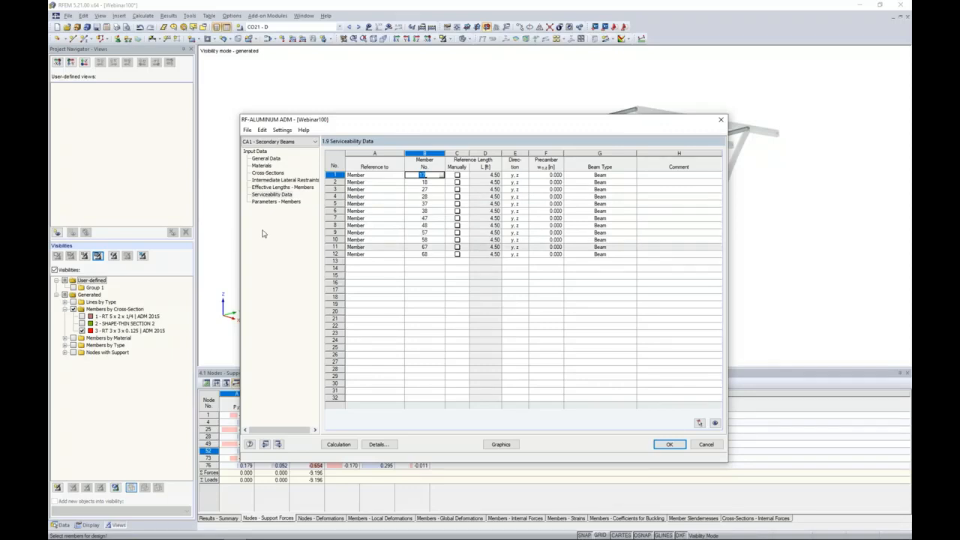
Inspect the cross-sectional area parameters for tension design of member 17, leaving the option disabled
{"action": "left_click", "coordinate": [274, 202]}
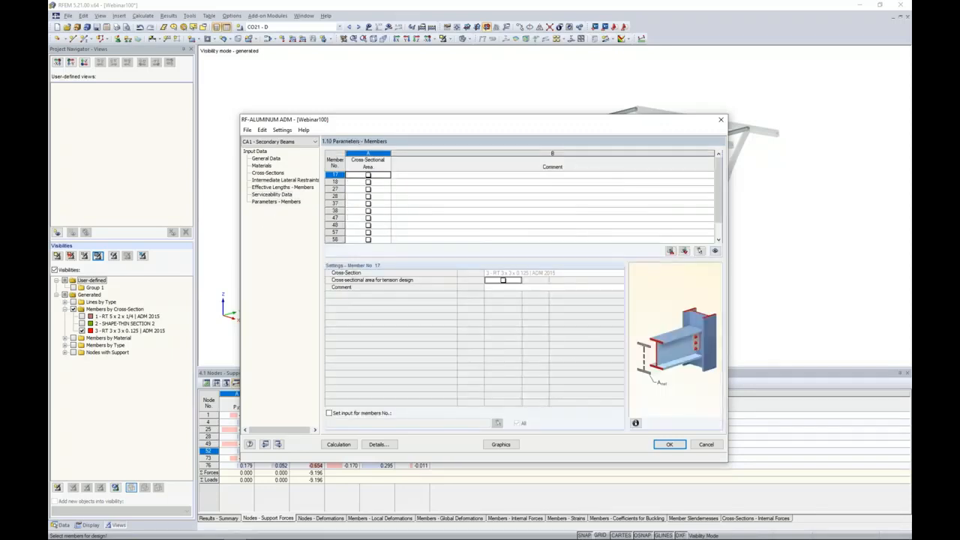
{"action": "left_click", "coordinate": [367, 176]}
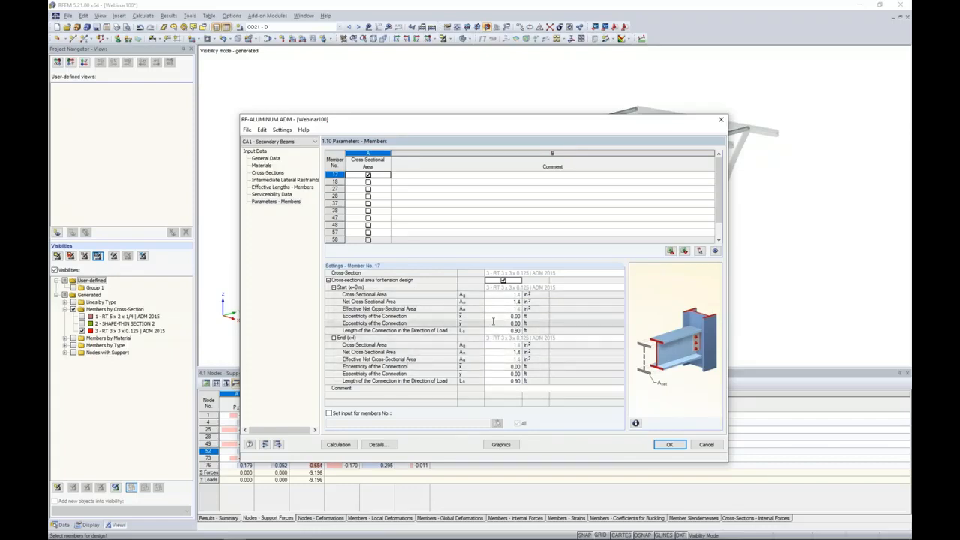
{"action": "left_click", "coordinate": [367, 175]}
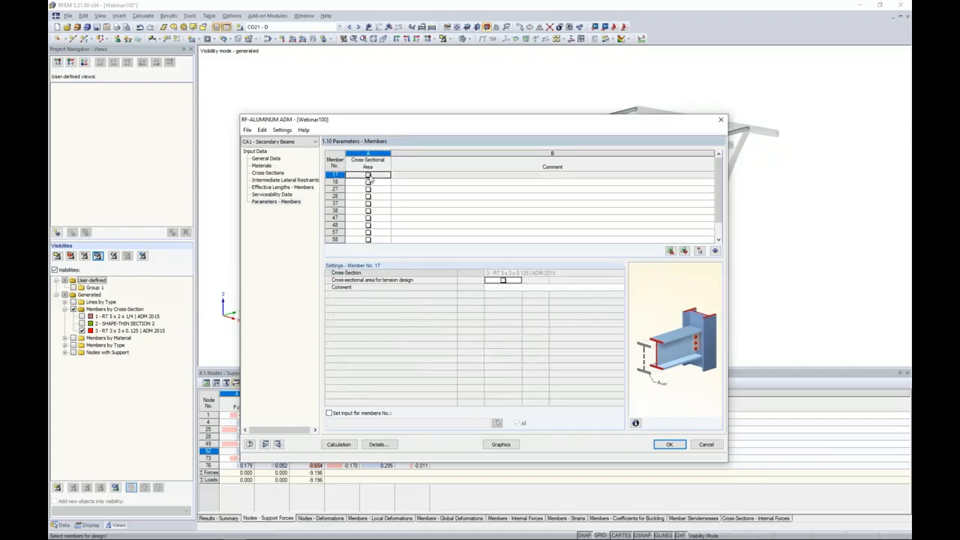
Review the LRFD 2015 ultimate limit state options and the serviceability deflection limits in the design details
{"action": "left_click", "coordinate": [378, 444]}
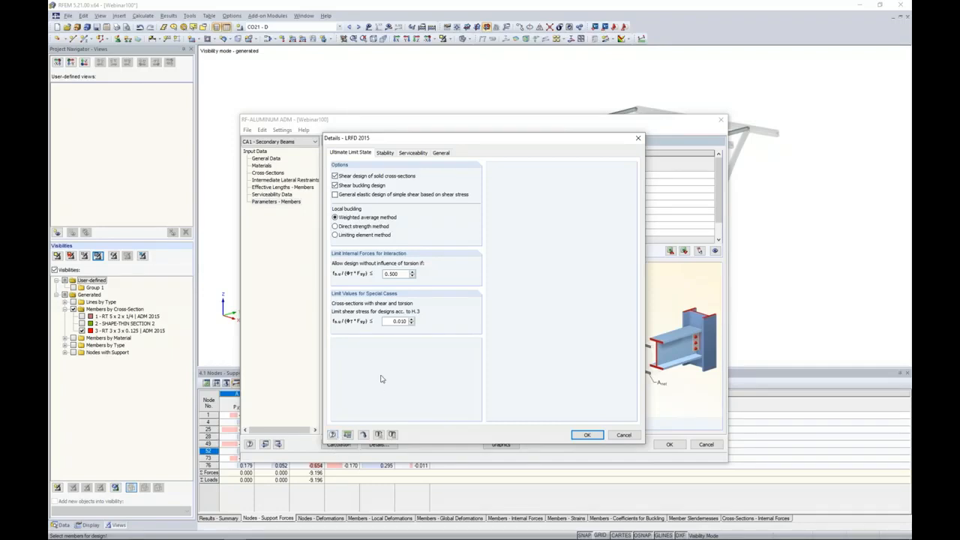
{"action": "left_click", "coordinate": [413, 153]}
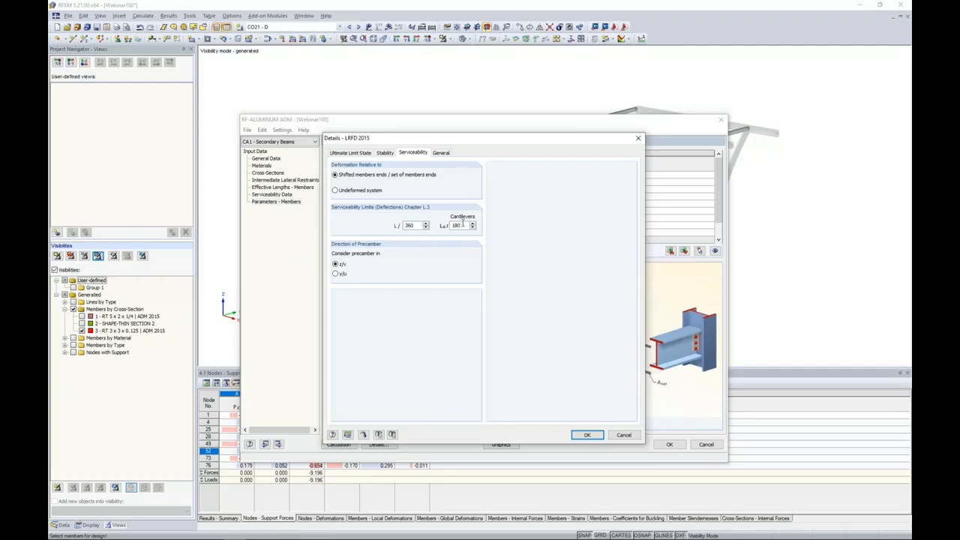
{"action": "left_click", "coordinate": [580, 435]}
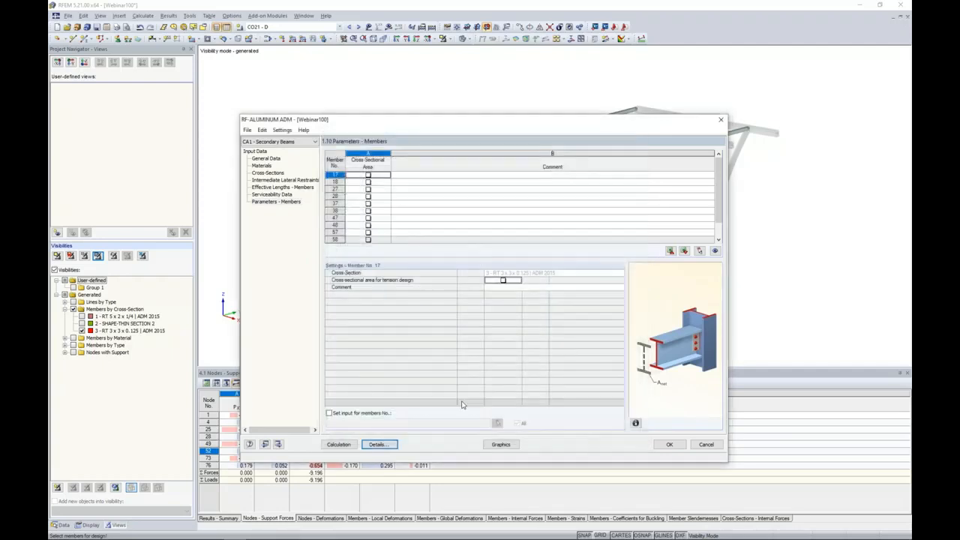
Calculate the secondary beams design case and position the results by load case so the model can be seen
{"action": "left_click", "coordinate": [338, 443]}
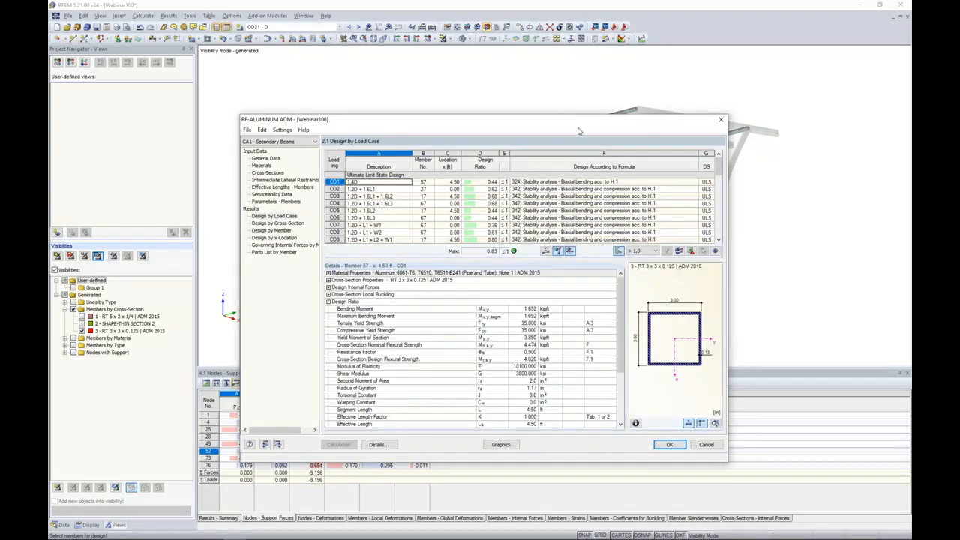
{"action": "left_click_drag", "start_coordinate": [579, 120], "coordinate": [477, 125]}
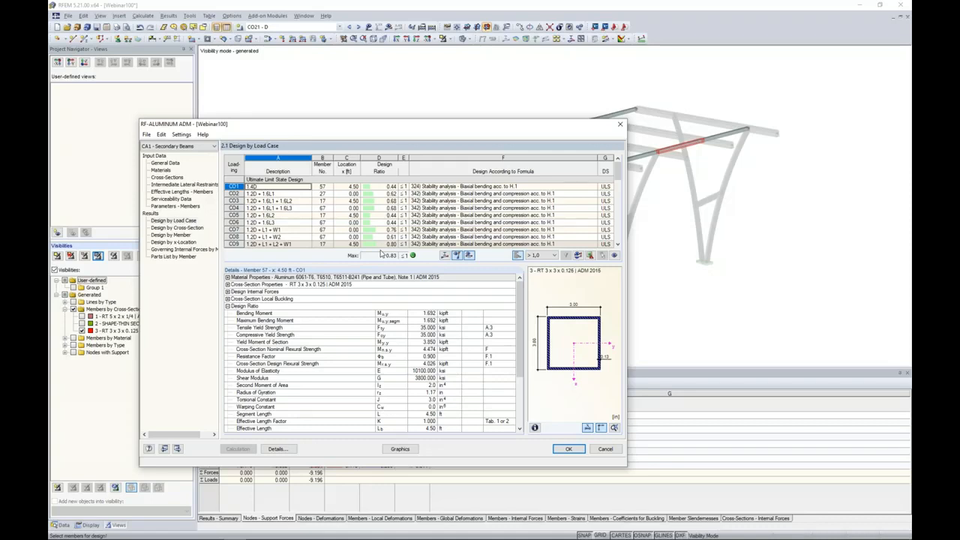
{"action": "left_click_drag", "start_coordinate": [406, 126], "coordinate": [459, 89]}
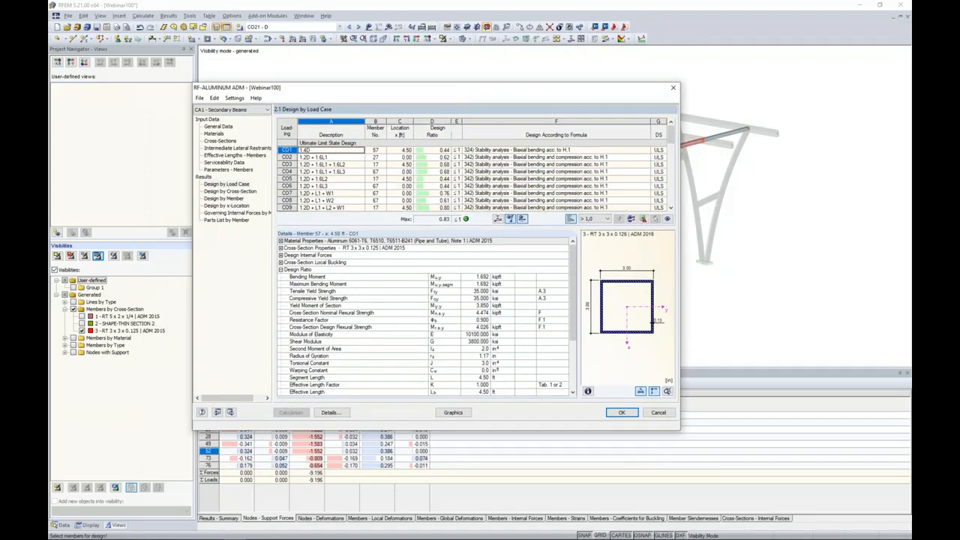
Examine the design results by member for members 17 and 18, comparing the selected checks with their locations in the model
{"action": "left_click", "coordinate": [227, 199]}
{"action": "left_click_drag", "start_coordinate": [428, 87], "coordinate": [431, 230]}
{"action": "left_click", "coordinate": [438, 306]}
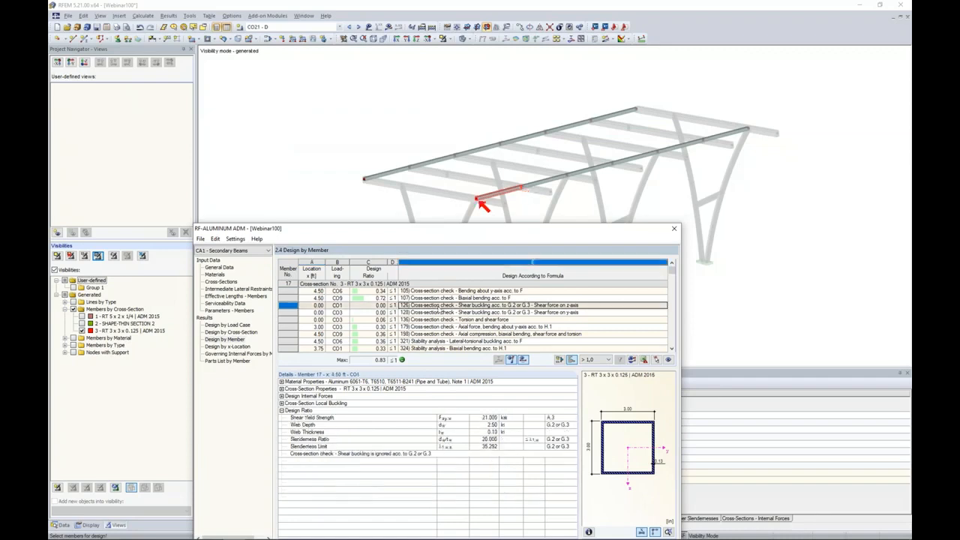
{"action": "scroll", "coordinate": [439, 308], "scroll_direction": "down", "scroll_amount": 2}
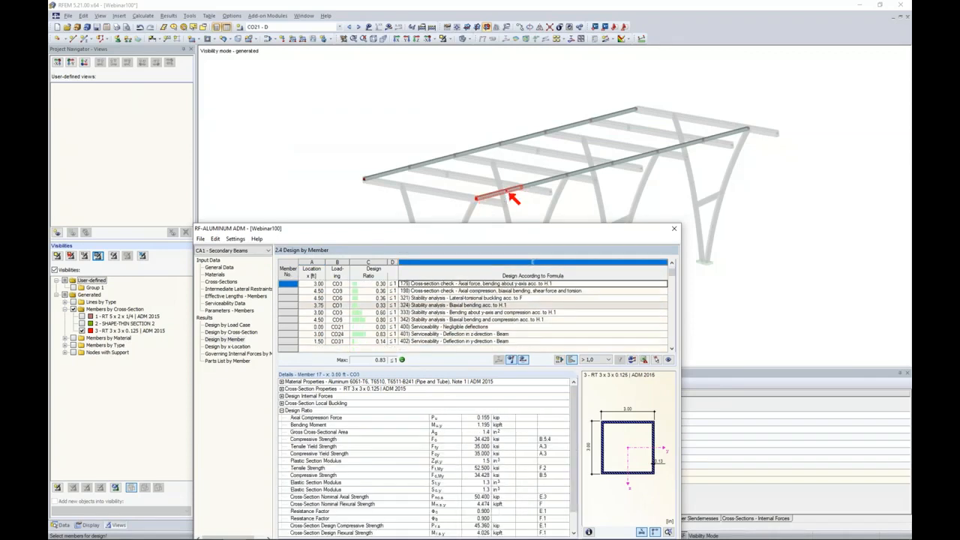
{"action": "scroll", "coordinate": [438, 306], "scroll_direction": "down", "scroll_amount": 4}
{"action": "left_click", "coordinate": [438, 312]}
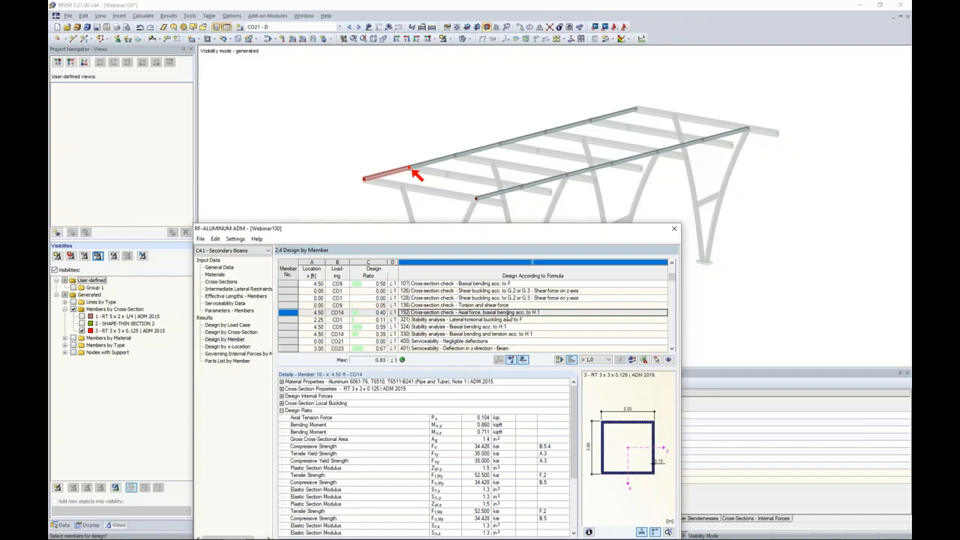
Examine member 18's bending, shear buckling and lateral-torsional buckling checks with their design ratio details
{"action": "left_click_drag", "start_coordinate": [494, 231], "coordinate": [530, 138]}
{"action": "scroll", "coordinate": [498, 223], "scroll_direction": "up", "scroll_amount": 1}
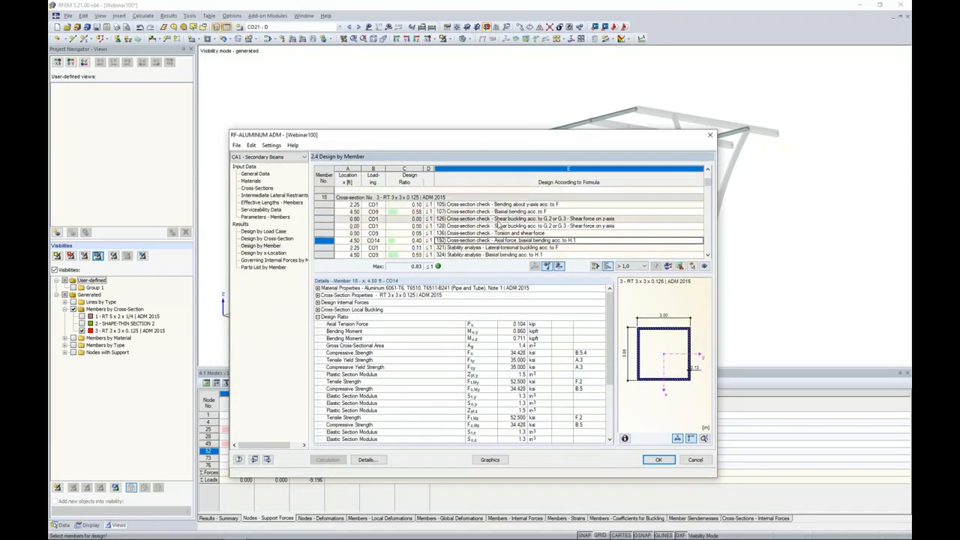
{"action": "left_click", "coordinate": [493, 204]}
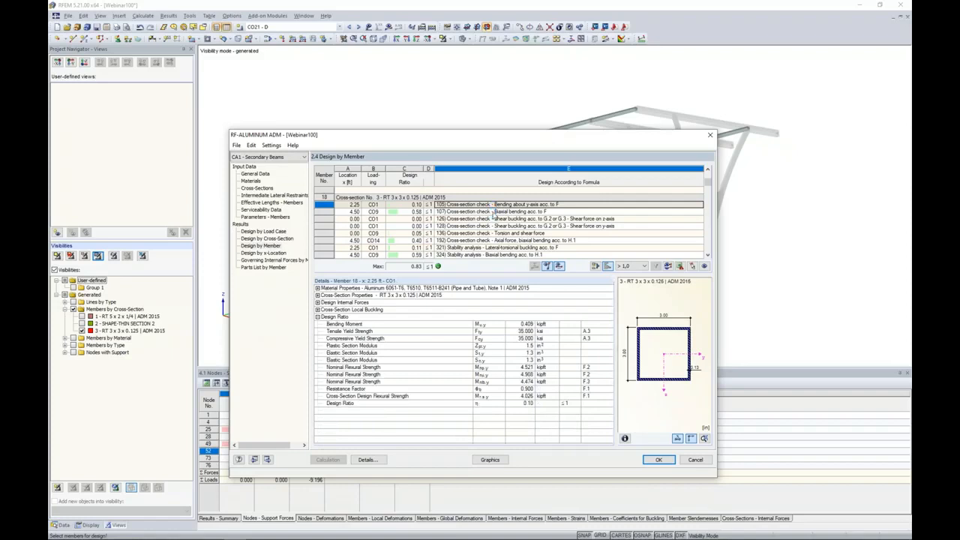
{"action": "left_click", "coordinate": [493, 211]}
{"action": "left_click", "coordinate": [493, 218]}
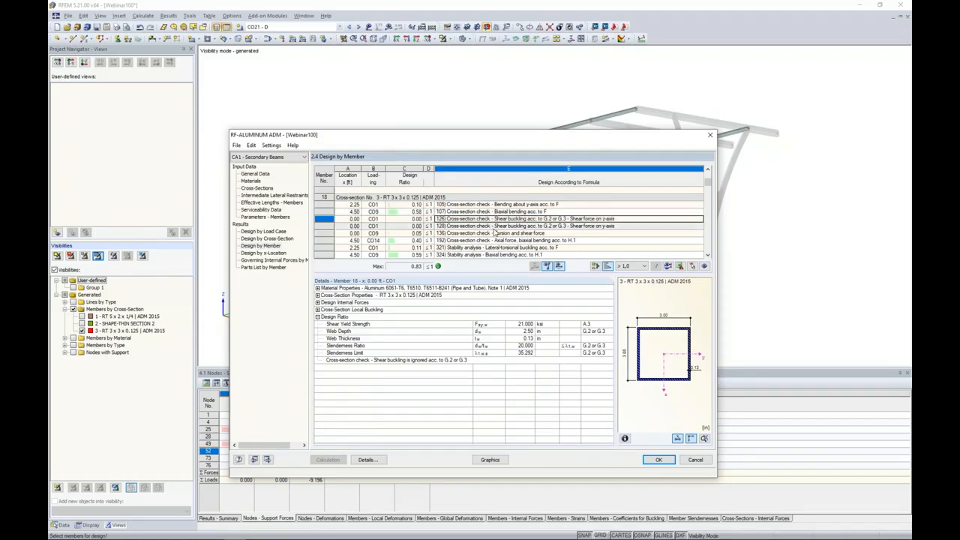
{"action": "left_click", "coordinate": [488, 248]}
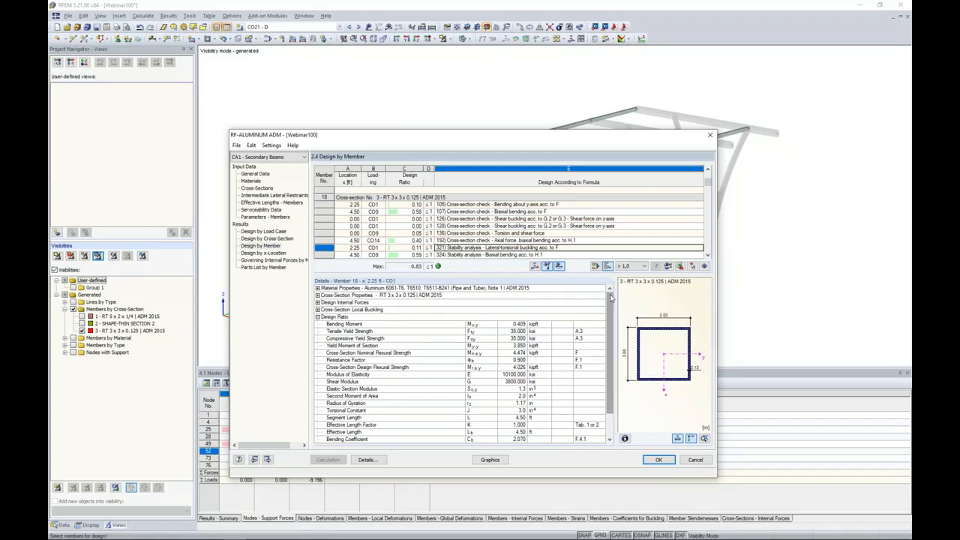
{"action": "scroll", "coordinate": [611, 298], "scroll_direction": "down", "scroll_amount": 1}
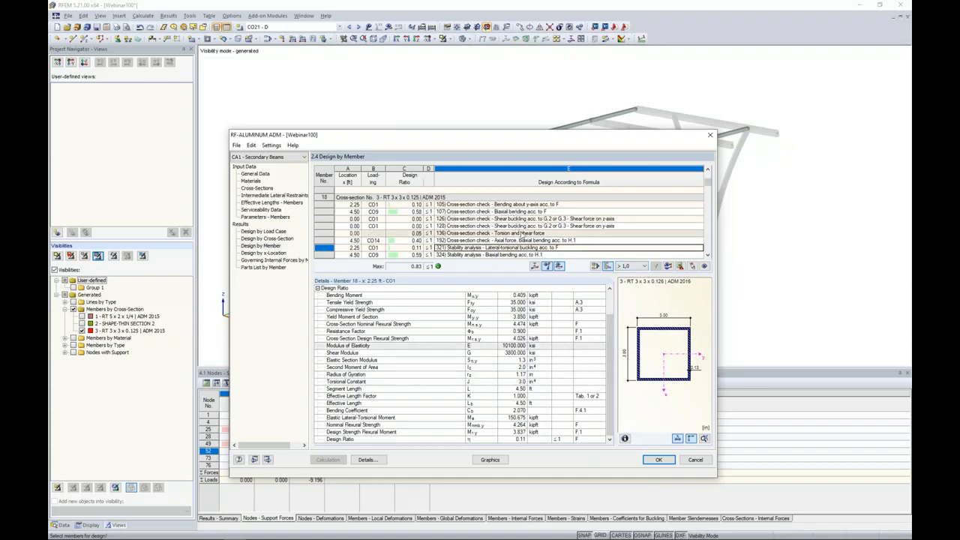
Filter the results to the maximum design ratio of each member and inspect the governing check of member 37
{"action": "left_click", "coordinate": [644, 267]}
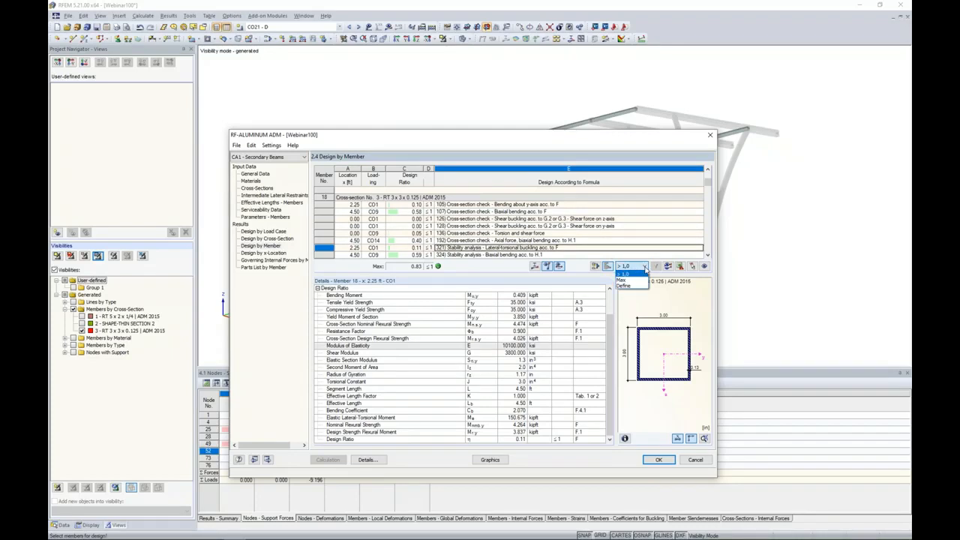
{"action": "left_click", "coordinate": [640, 280]}
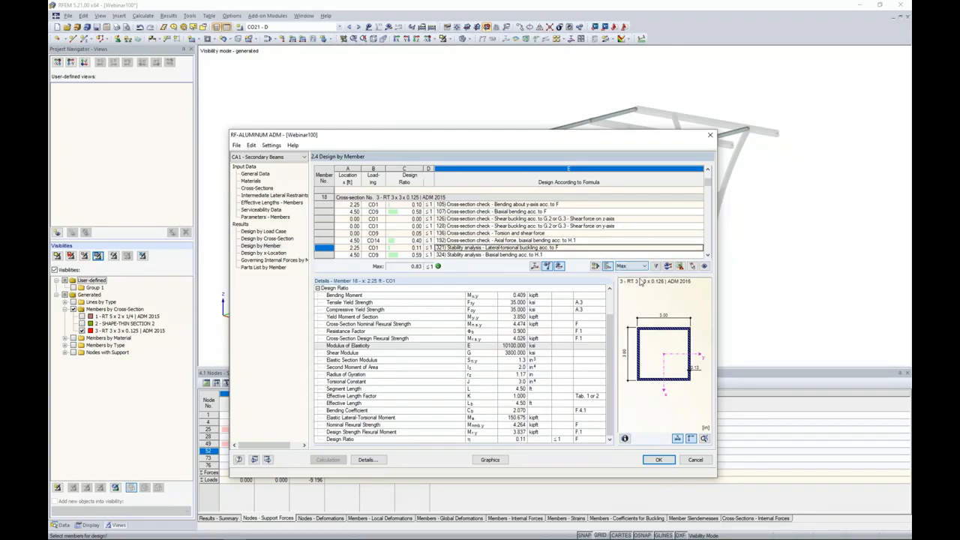
{"action": "left_click", "coordinate": [656, 267]}
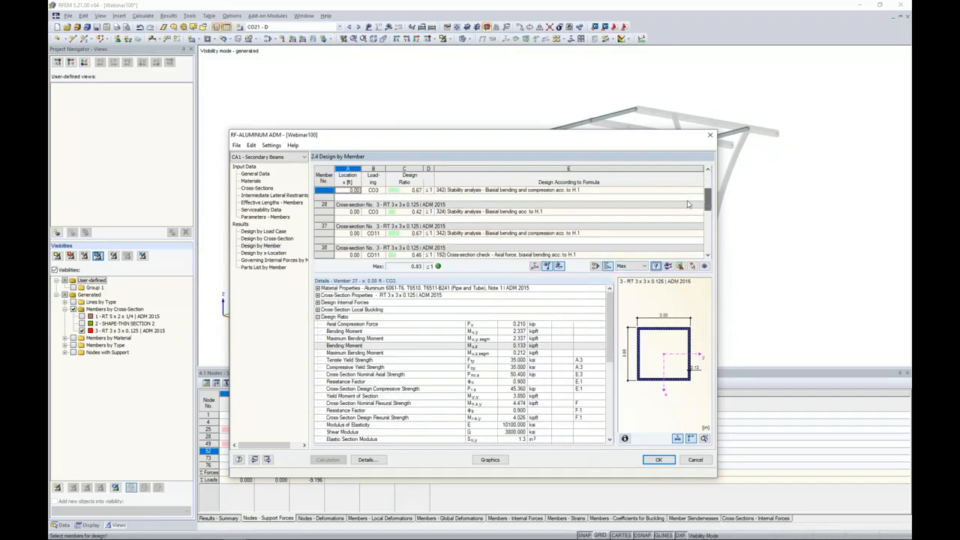
{"action": "left_click", "coordinate": [537, 232]}
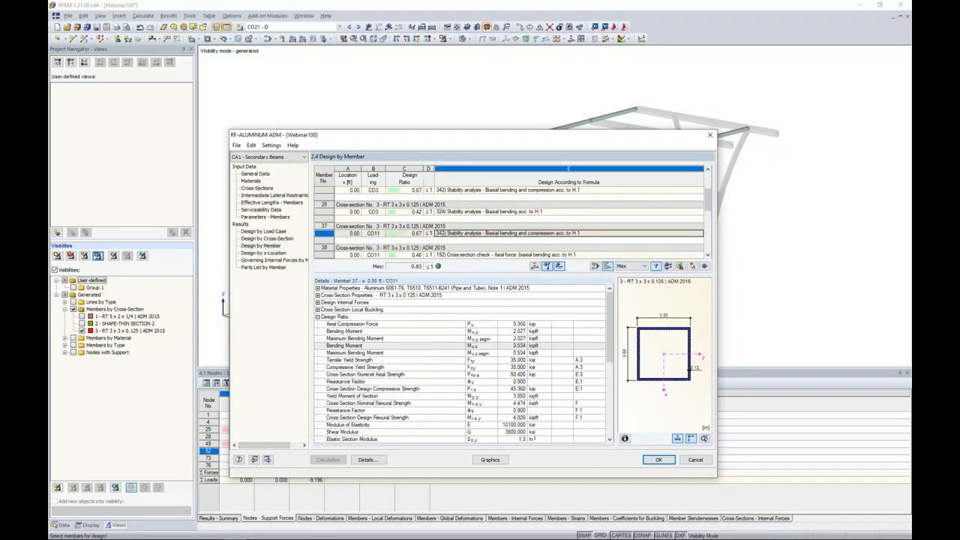
List all design checks again and view the mode shape for member 17's lateral-torsional buckling check up close
{"action": "left_click", "coordinate": [644, 267]}
{"action": "left_click", "coordinate": [629, 283]}
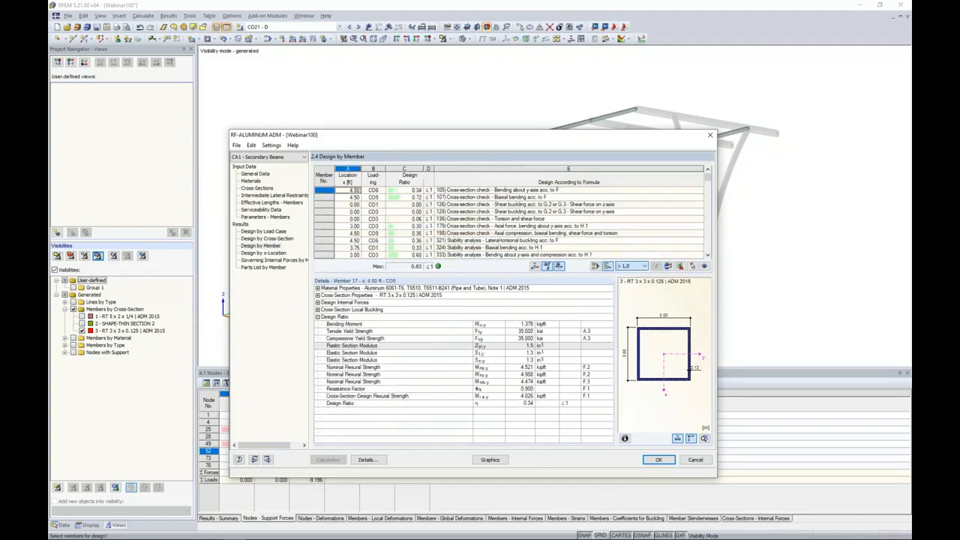
{"action": "left_click", "coordinate": [536, 240]}
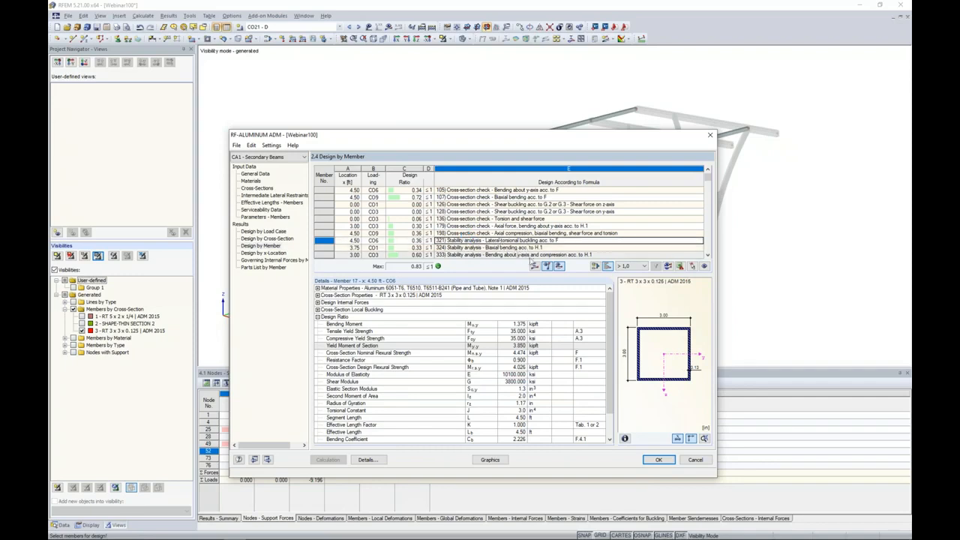
{"action": "left_click", "coordinate": [534, 267]}
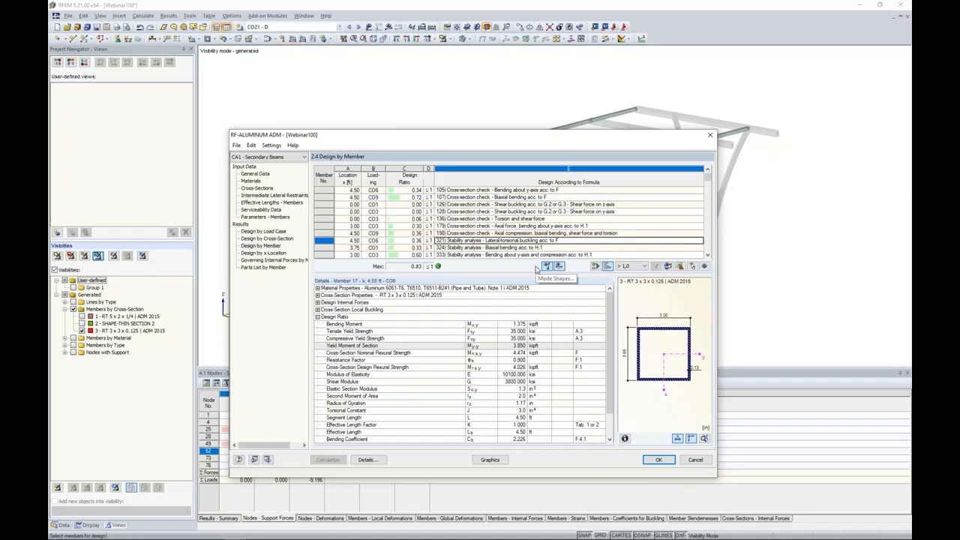
{"action": "scroll", "coordinate": [454, 283], "scroll_direction": "up", "scroll_amount": 5}
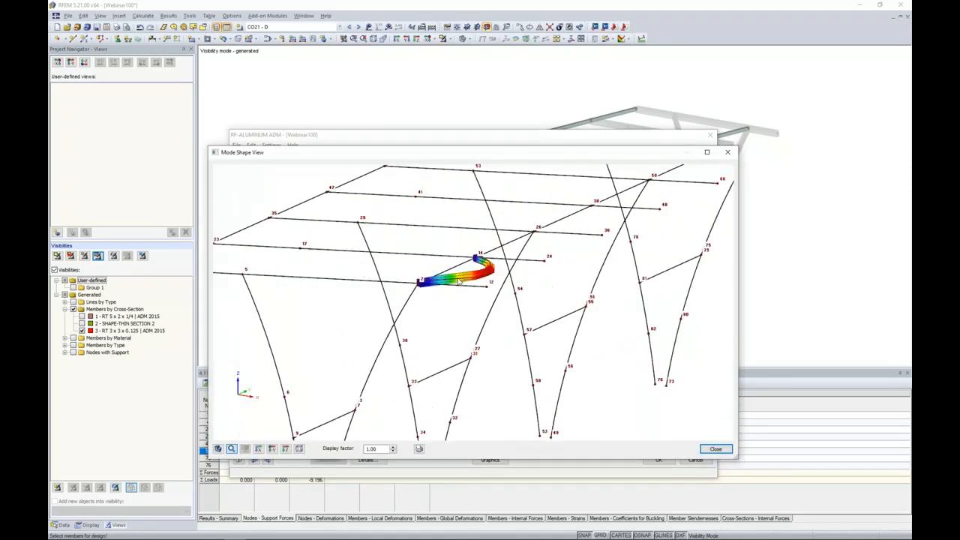
{"action": "scroll", "coordinate": [471, 302], "scroll_direction": "up", "scroll_amount": 3}
{"action": "scroll", "coordinate": [491, 309], "scroll_direction": "down", "scroll_amount": 1}
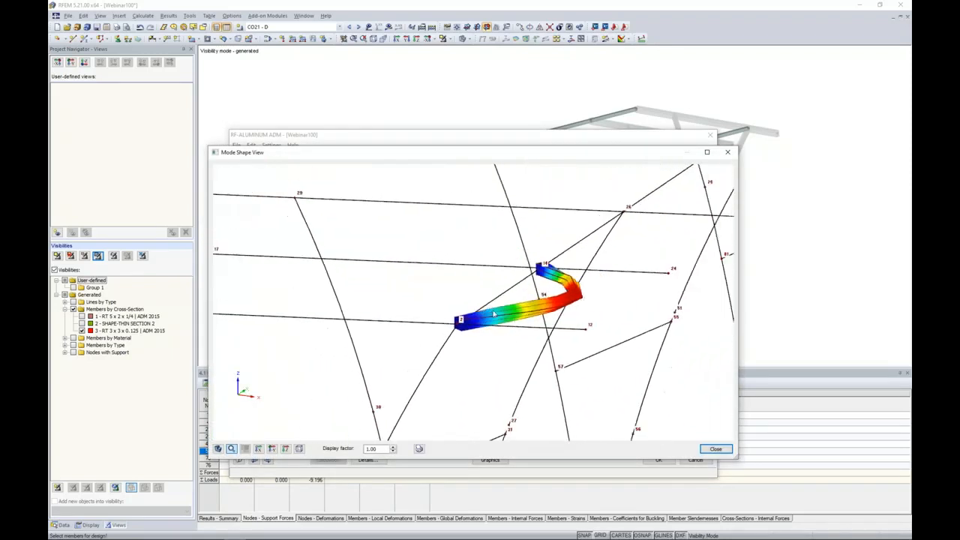
Reduce the display factor of member 17's mode shape to 0.50 and close the mode shape view
{"action": "left_click", "coordinate": [392, 450]}
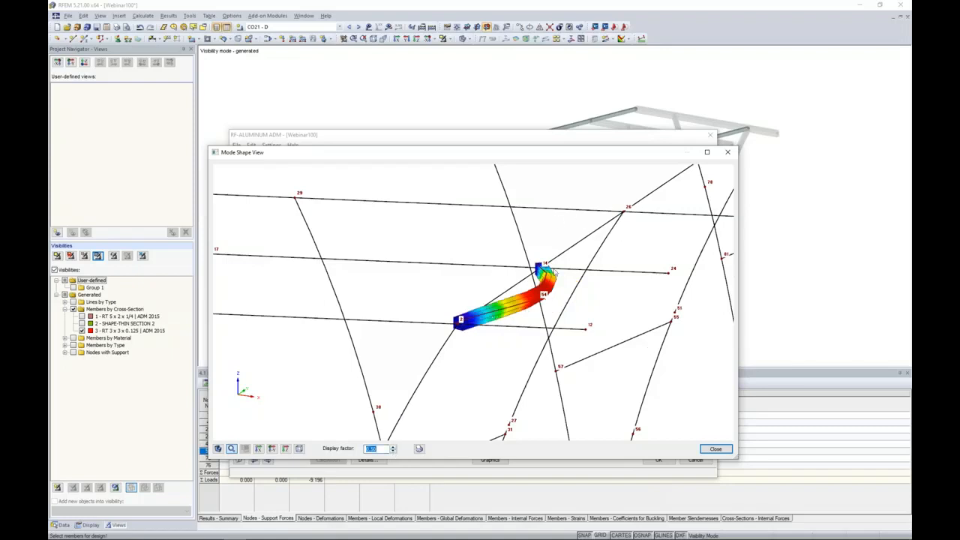
{"action": "left_click", "coordinate": [716, 449]}
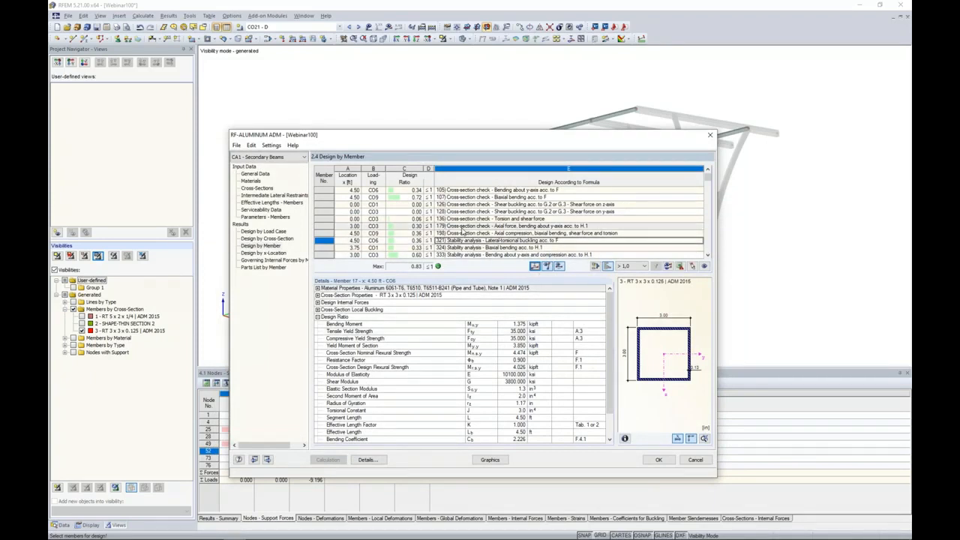
Display the secondary beams' design ratios on the model, showing first only the ultimate limit state and then only the serviceability limit state
{"action": "left_click", "coordinate": [489, 459]}
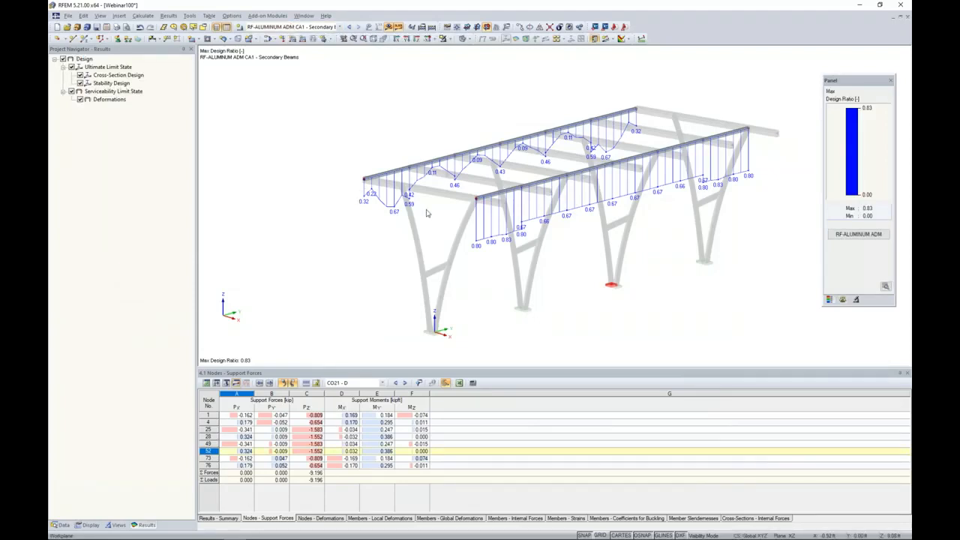
{"action": "scroll", "coordinate": [428, 231], "scroll_direction": "up", "scroll_amount": 2}
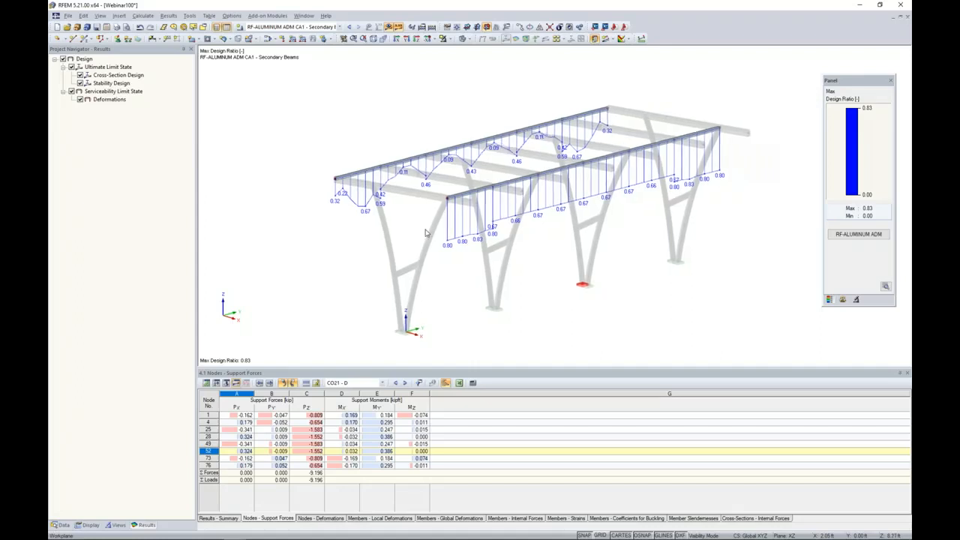
{"action": "left_click", "coordinate": [72, 90]}
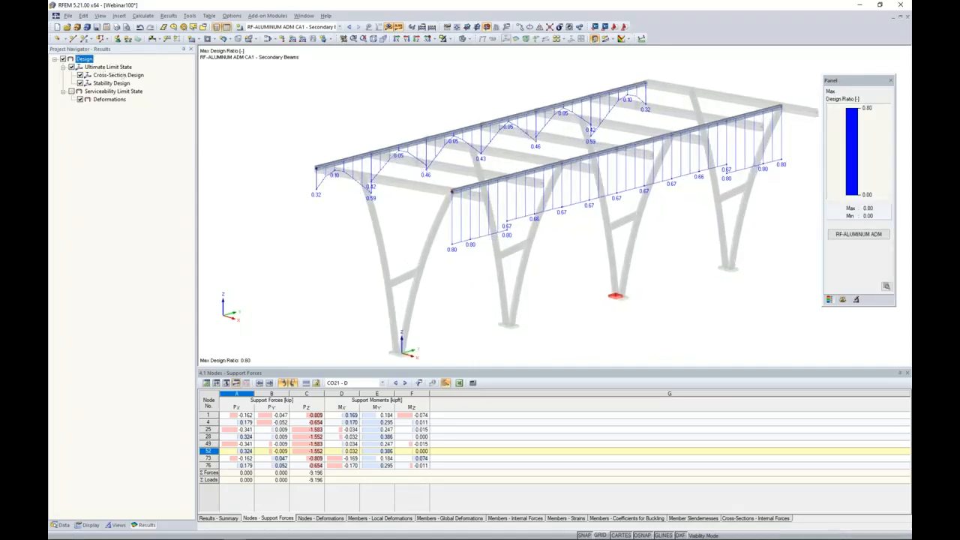
{"action": "left_click", "coordinate": [72, 92]}
{"action": "left_click", "coordinate": [71, 67]}
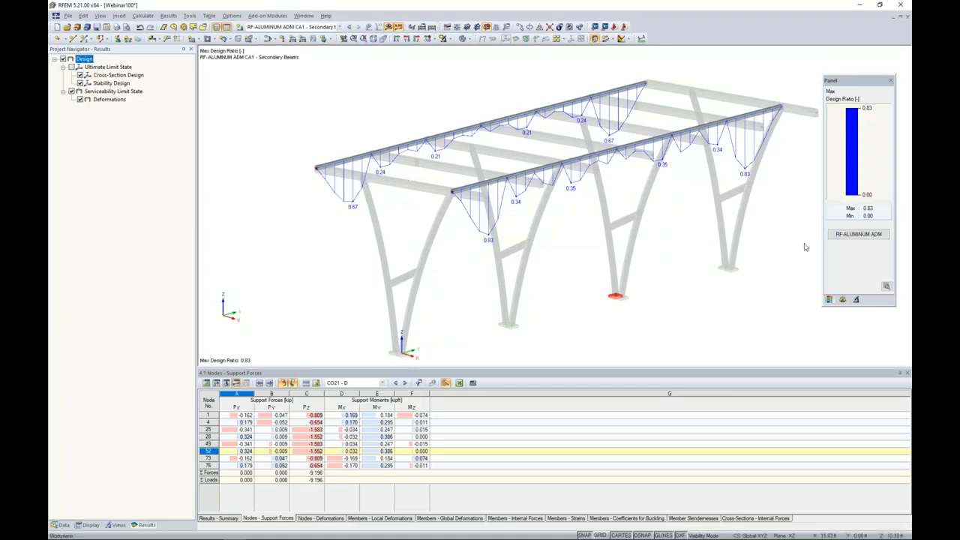
Review the secondary beams' parts list by member in RF-ALUMINUM ADM and return to the model
{"action": "left_click", "coordinate": [858, 234]}
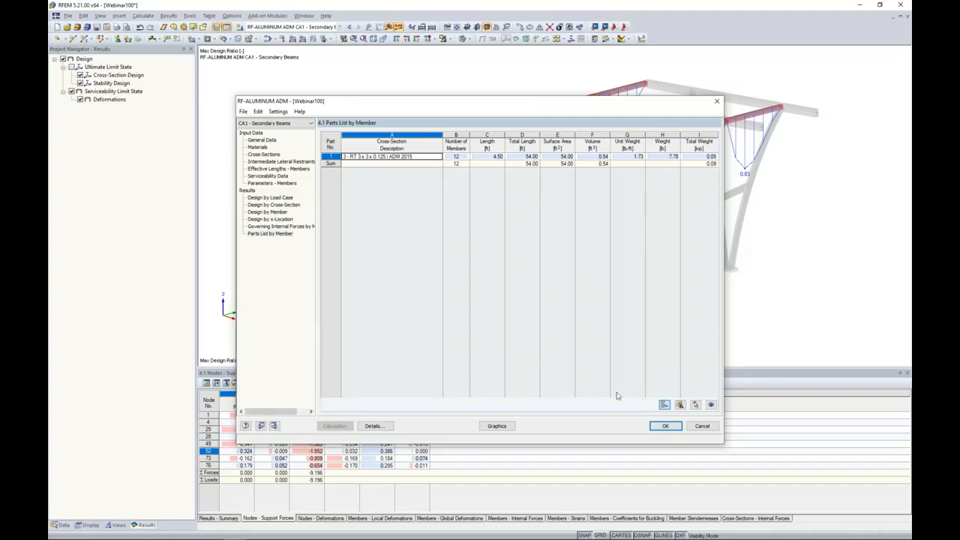
{"action": "left_click", "coordinate": [665, 425]}
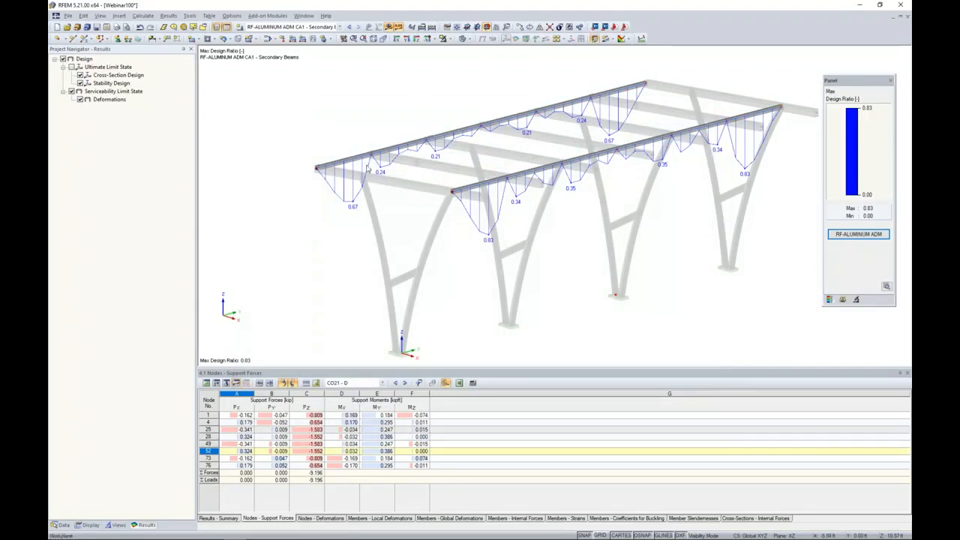
Hide the design results and cancel visibility mode so that the whole carport model is displayed
{"action": "left_click", "coordinate": [388, 26]}
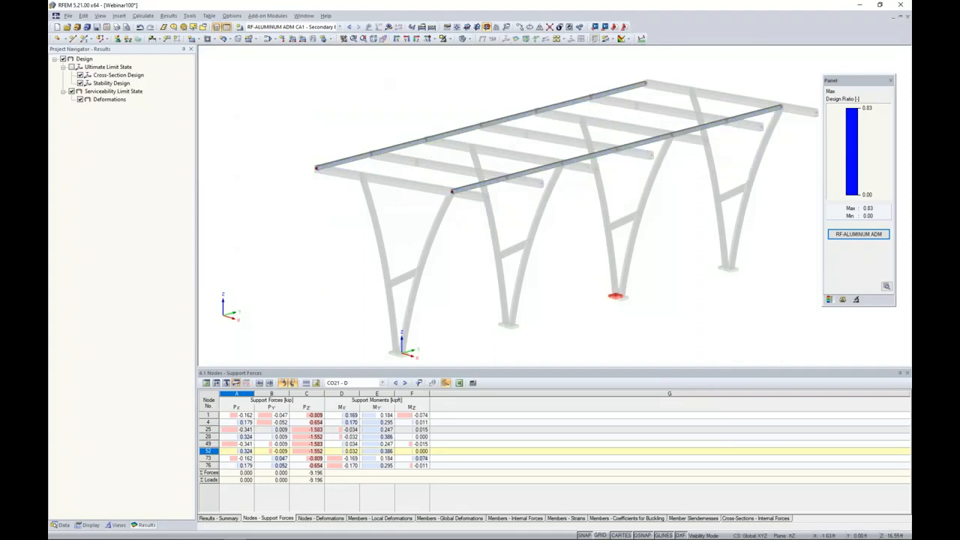
{"action": "left_click", "coordinate": [449, 40]}
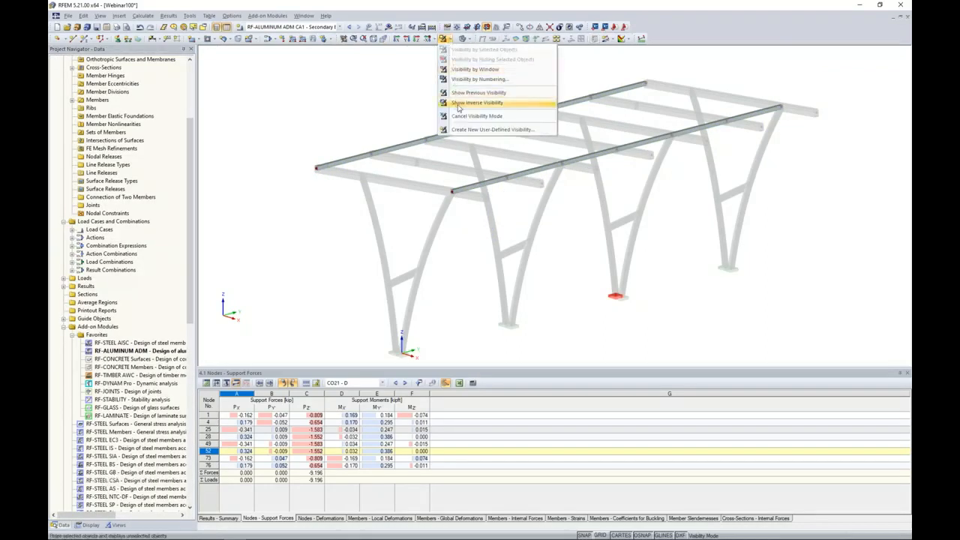
{"action": "left_click", "coordinate": [480, 106]}
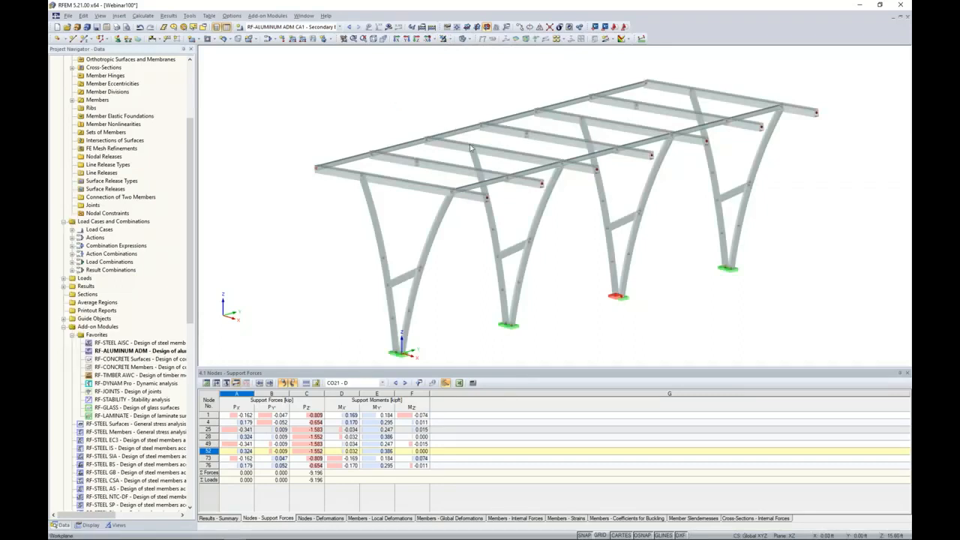
{"action": "middle_click_drag", "start_coordinate": [578, 258], "coordinate": [568, 271], "text": "ctrl"}
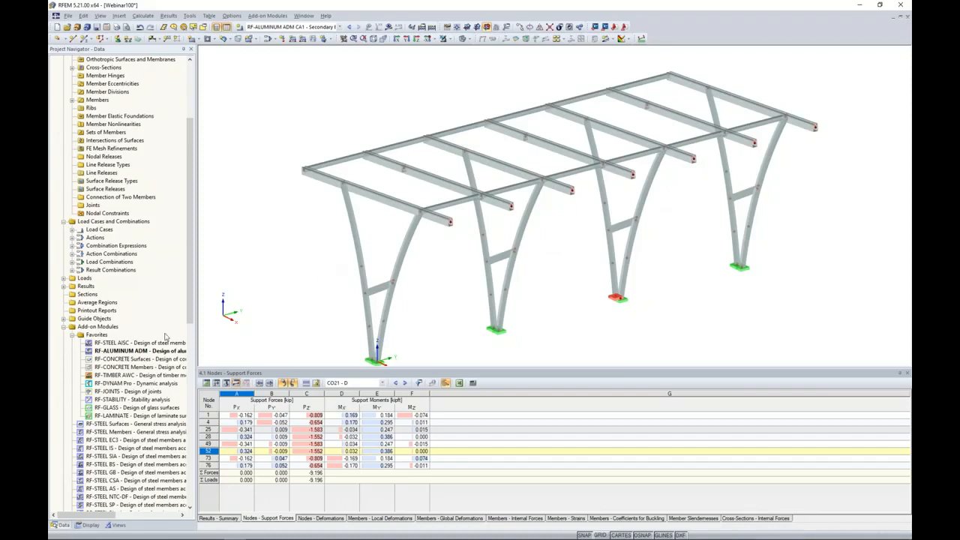
Limit the generated visibility to the members with cross-section 2 - SHAPE-THIN SECTION 2
{"action": "left_click", "coordinate": [115, 524]}
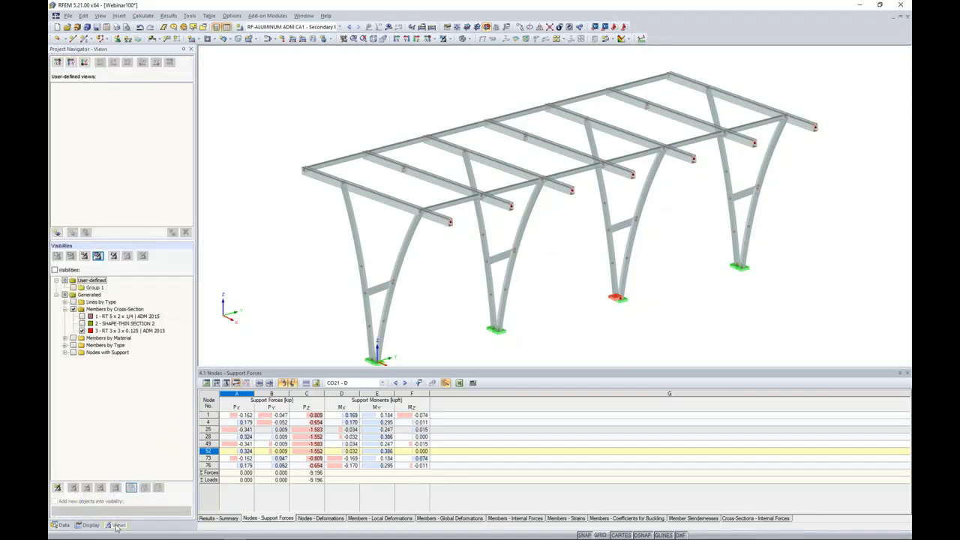
{"action": "left_click", "coordinate": [82, 331]}
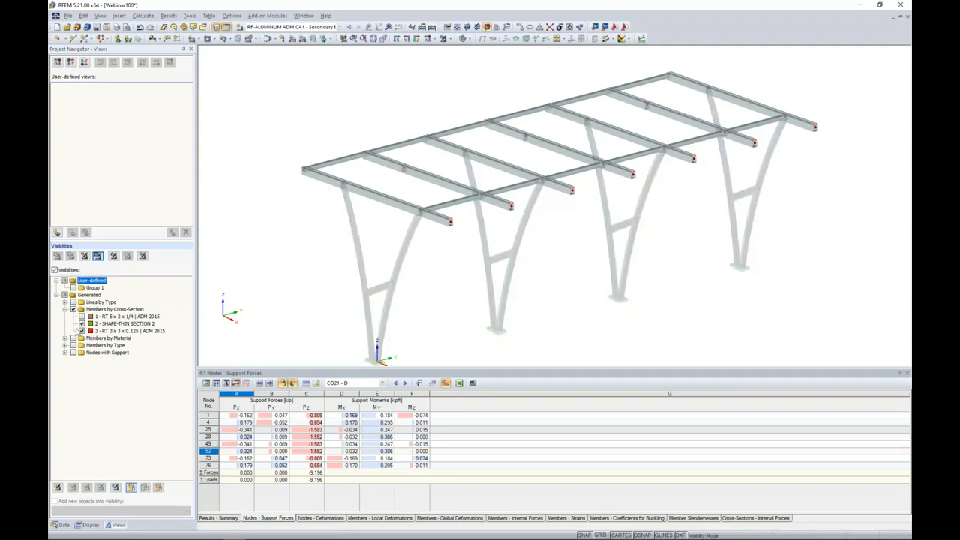
{"action": "left_click", "coordinate": [82, 331]}
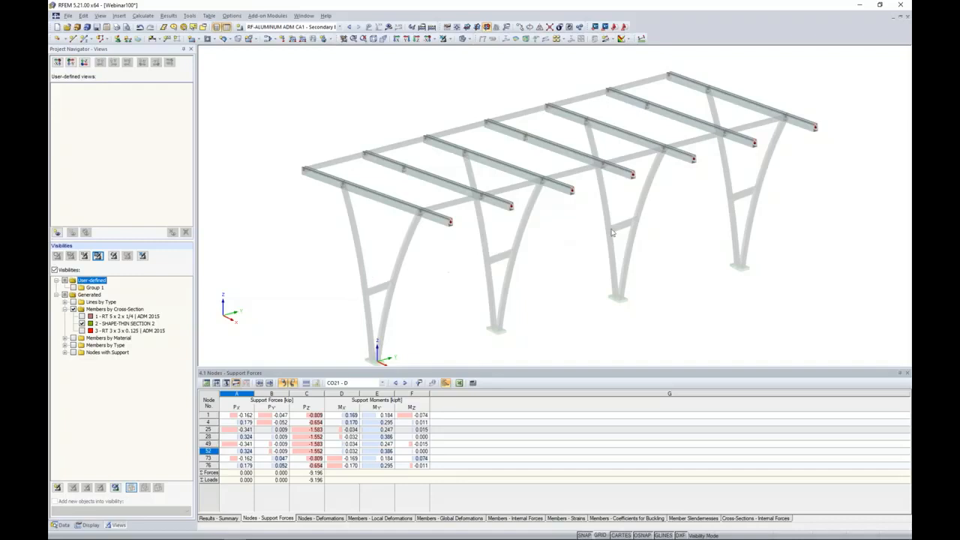
Select all visible roof beams and create the seven detected sets of continuous members from them
{"action": "left_click_drag", "start_coordinate": [855, 289], "coordinate": [269, 69]}
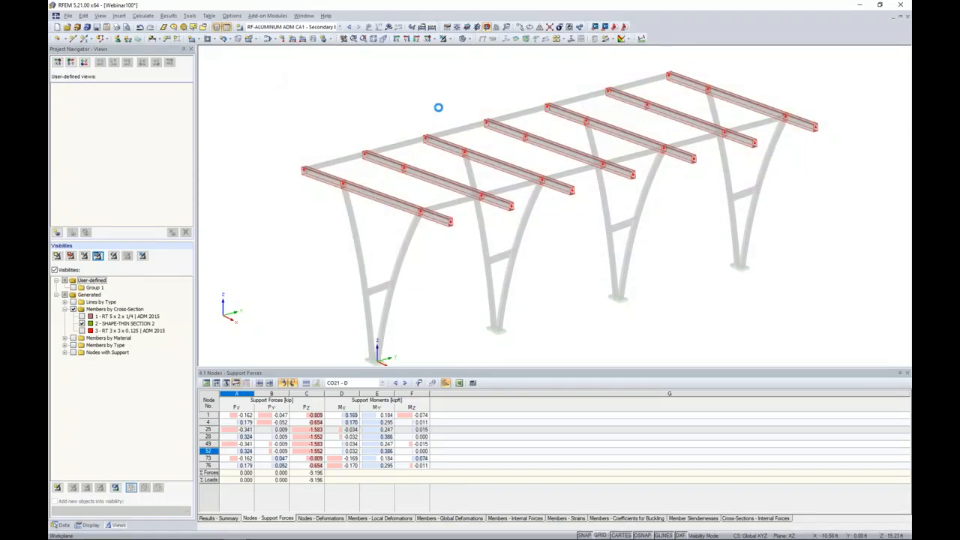
{"action": "right_click", "coordinate": [509, 133]}
{"action": "mouse_move", "coordinate": [561, 144]}
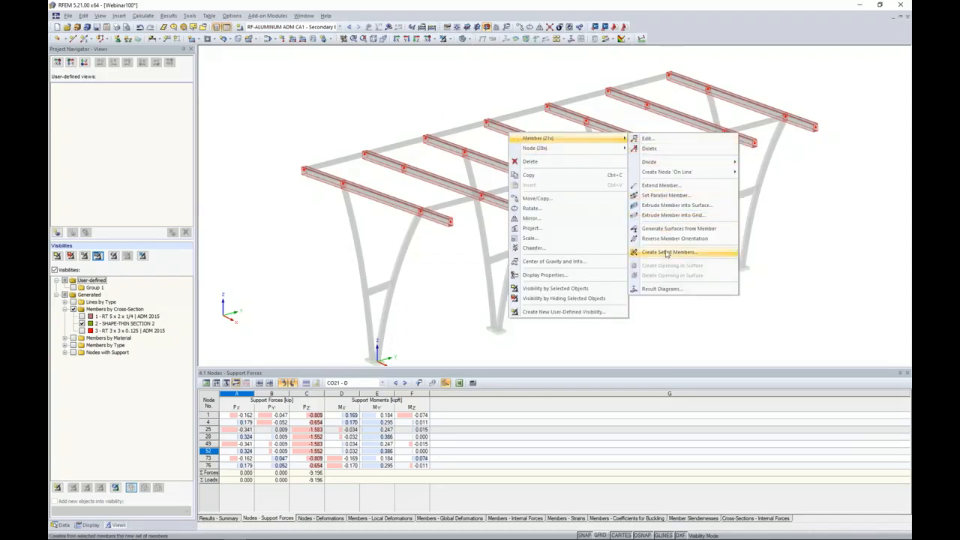
{"action": "left_click", "coordinate": [666, 253]}
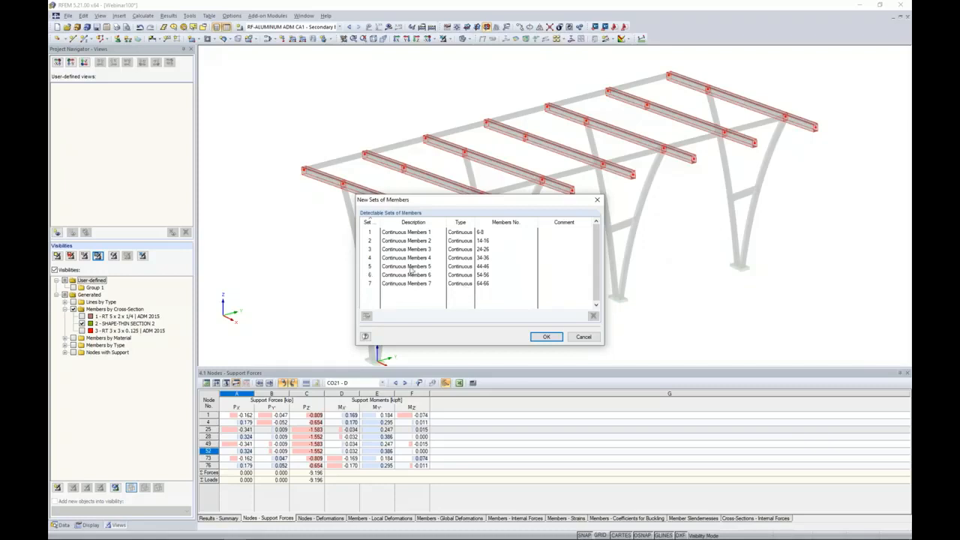
{"action": "left_click", "coordinate": [545, 335]}
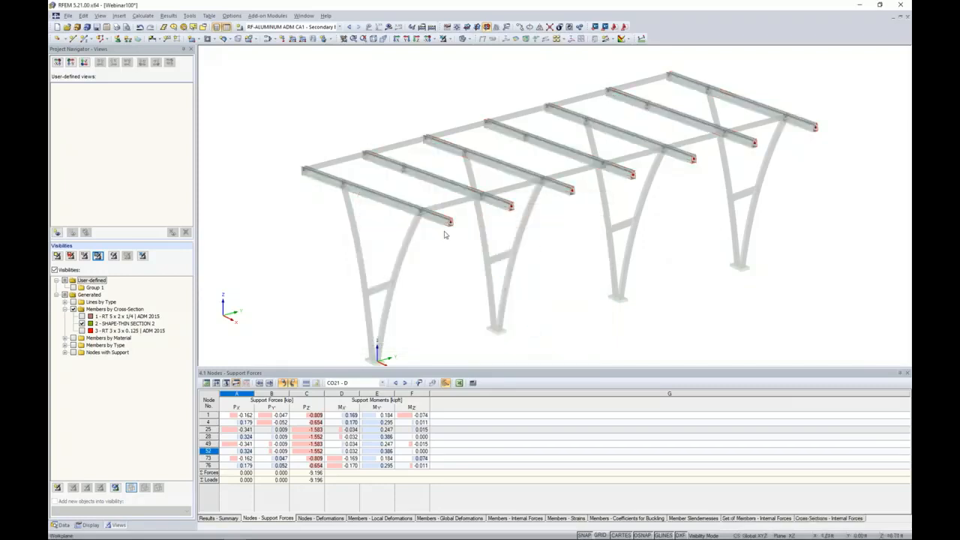
Inspect the SHAPE-THIN profile at a beam's free end, and isolate the third main beam using visibility by selected objects
{"action": "scroll", "coordinate": [428, 225], "scroll_direction": "up", "scroll_amount": 3}
{"action": "scroll", "coordinate": [428, 223], "scroll_direction": "up", "scroll_amount": 5}
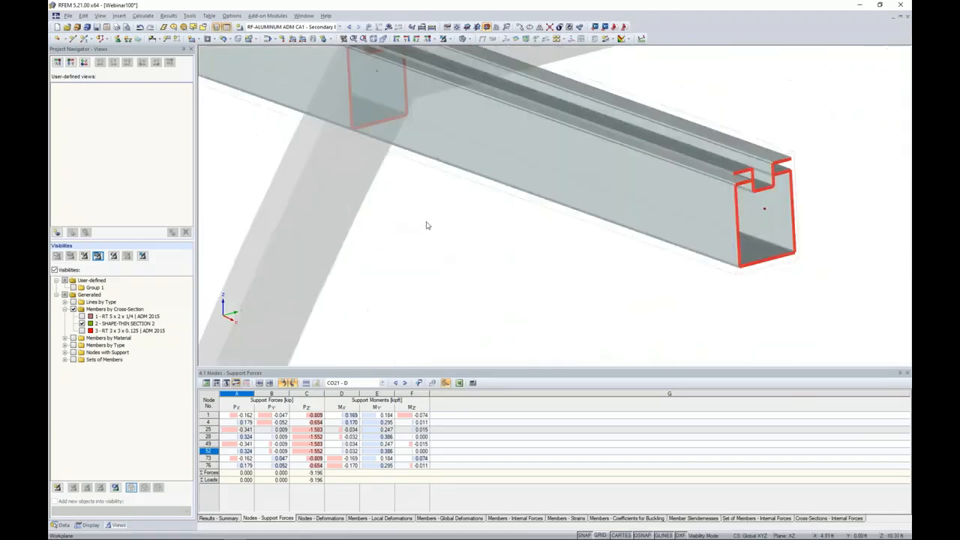
{"action": "scroll", "coordinate": [517, 202], "scroll_direction": "down", "scroll_amount": 6}
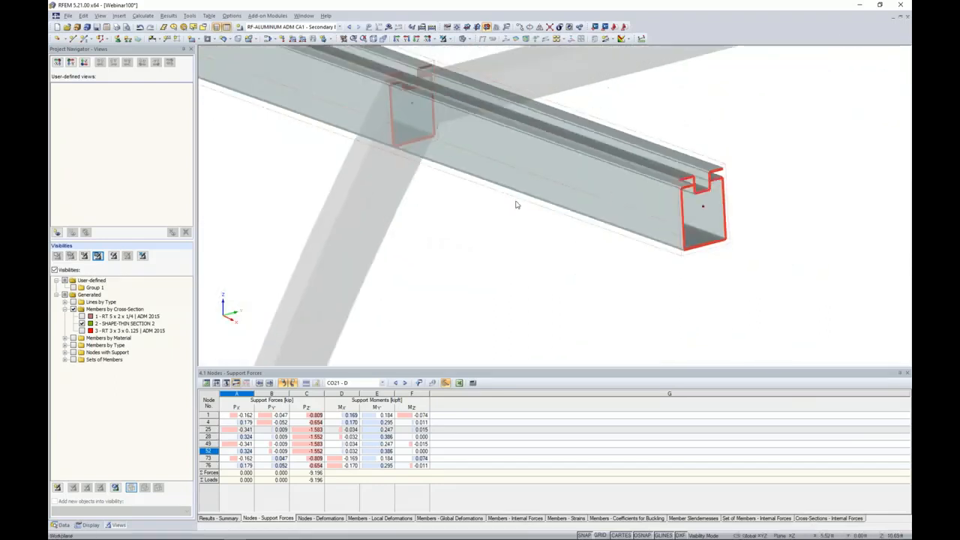
{"action": "scroll", "coordinate": [516, 204], "scroll_direction": "down", "scroll_amount": 3}
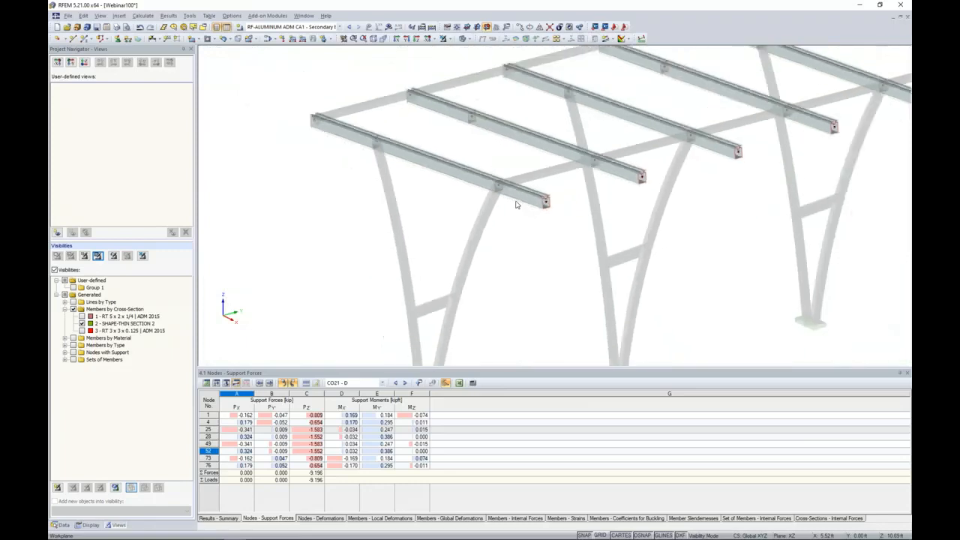
{"action": "scroll", "coordinate": [498, 270], "scroll_direction": "down", "scroll_amount": 4}
{"action": "middle_click_drag", "start_coordinate": [544, 272], "coordinate": [532, 278]}
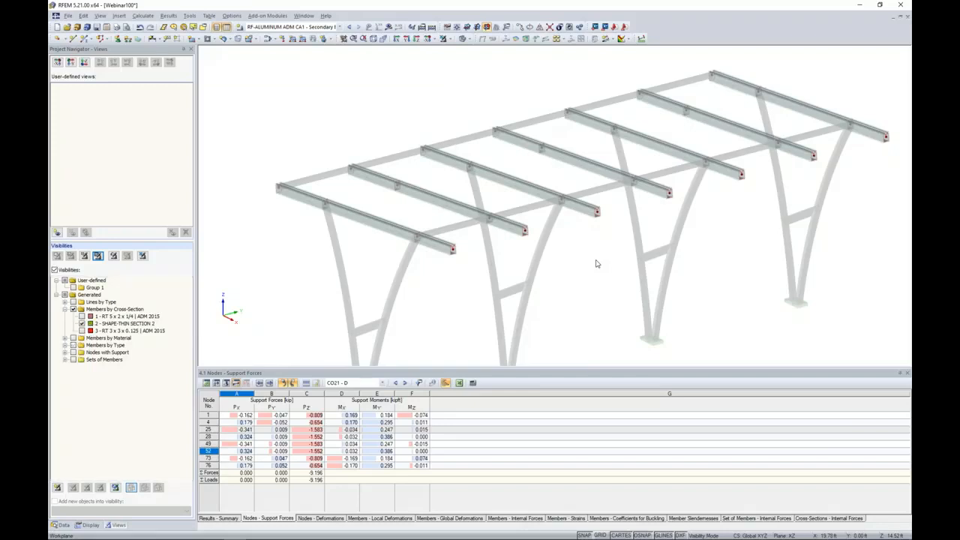
{"action": "middle_click_drag", "start_coordinate": [592, 235], "coordinate": [528, 246], "text": "ctrl"}
{"action": "left_click_drag", "start_coordinate": [455, 101], "coordinate": [546, 231]}
{"action": "left_click", "coordinate": [448, 38]}
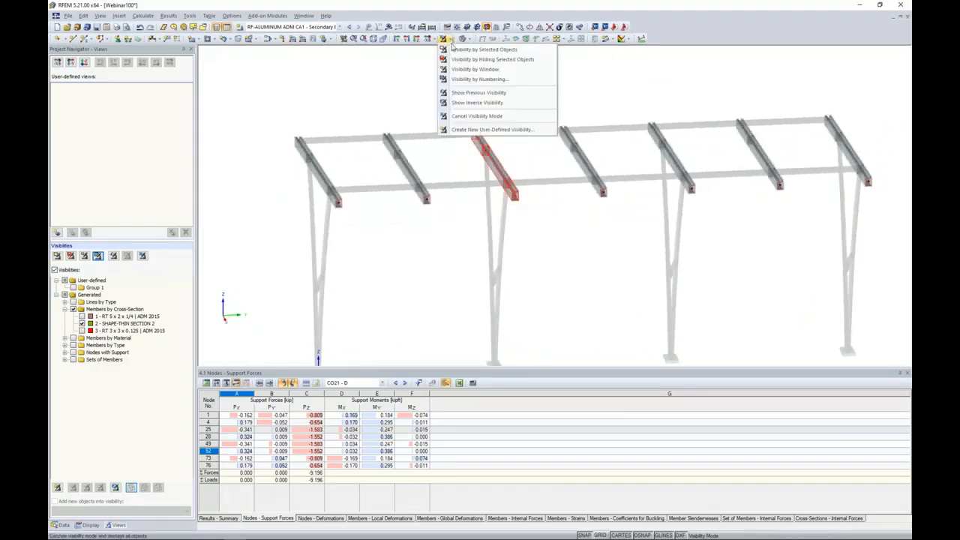
{"action": "left_click", "coordinate": [454, 49]}
{"action": "mouse_move", "coordinate": [480, 165]}
{"action": "middle_mouse_down", "text": "ctrl"}
{"action": "mouse_move", "coordinate": [499, 169]}
{"action": "mouse_move", "coordinate": [477, 167]}
{"action": "middle_mouse_up", "text": "ctrl"}
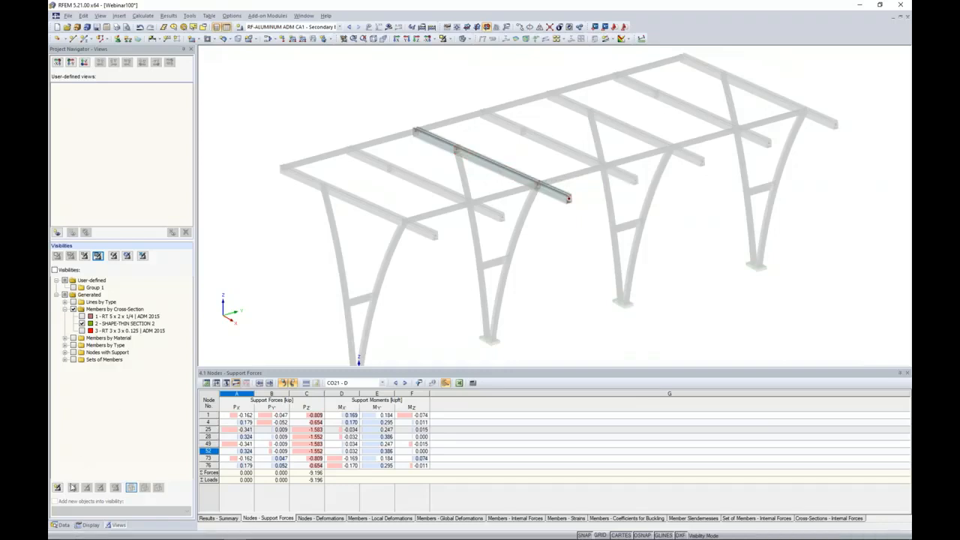
Create case 2 in RF-ALUMINUM ADM with the description Main Beam and make it the active case
{"action": "left_click", "coordinate": [62, 525]}
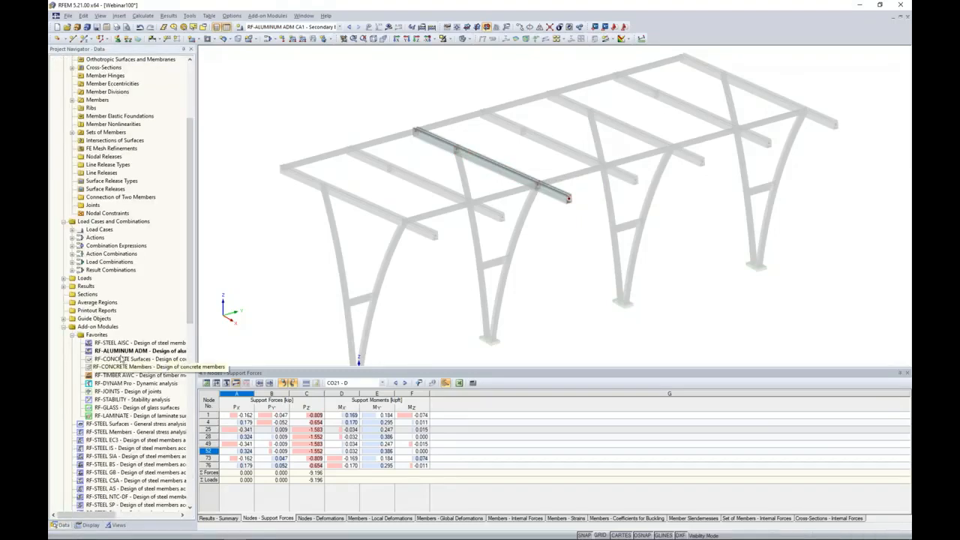
{"action": "double_click", "coordinate": [121, 351]}
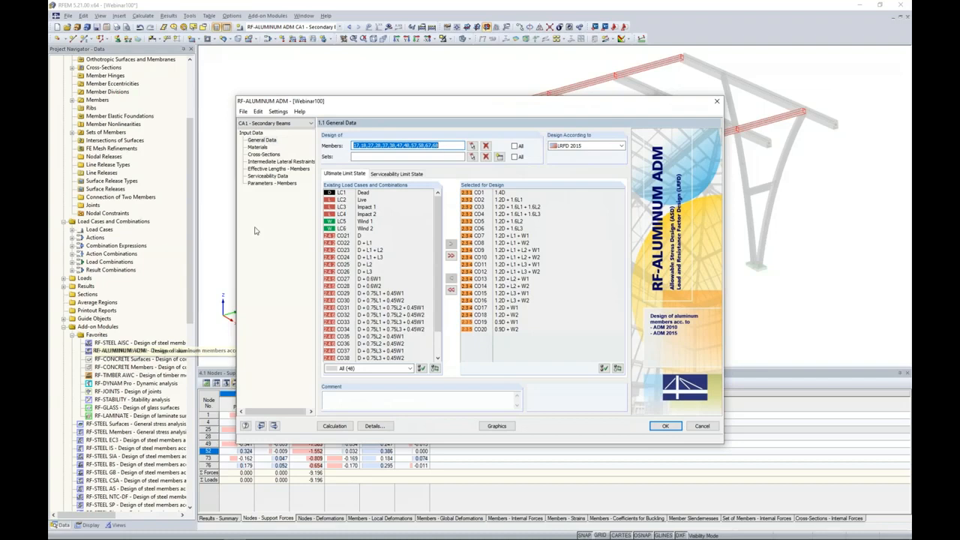
{"action": "left_click", "coordinate": [243, 111]}
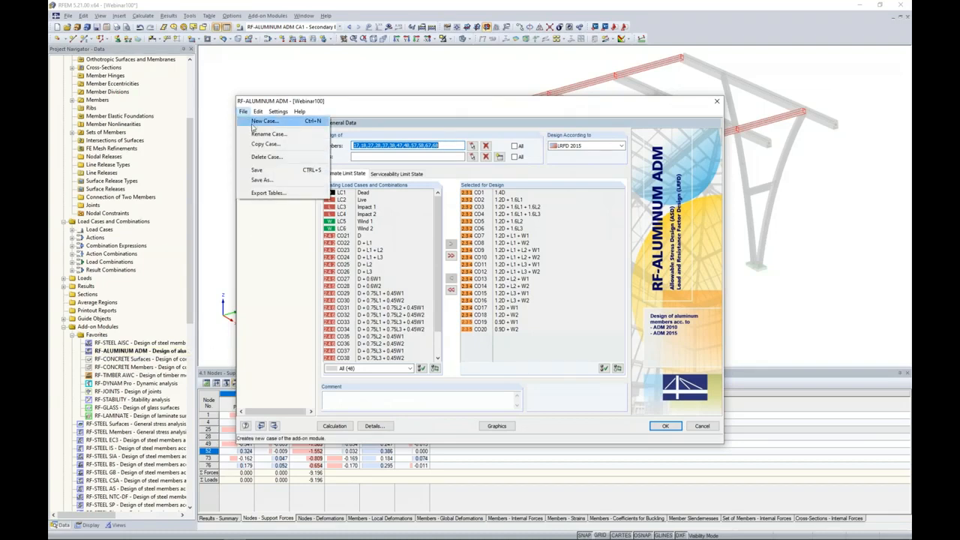
{"action": "left_click", "coordinate": [259, 121]}
{"action": "left_click_drag", "start_coordinate": [535, 271], "coordinate": [452, 262]}
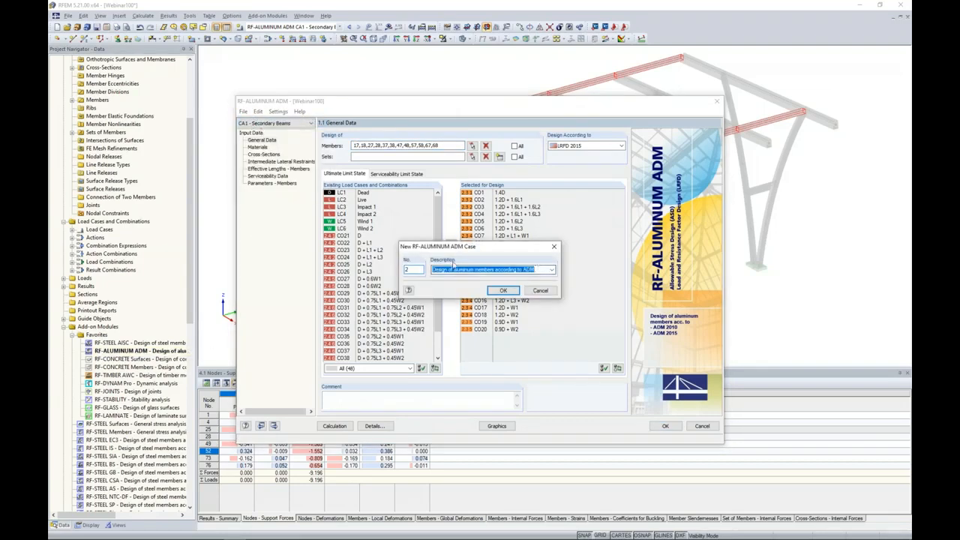
{"action": "key", "text": "BackSpace"}
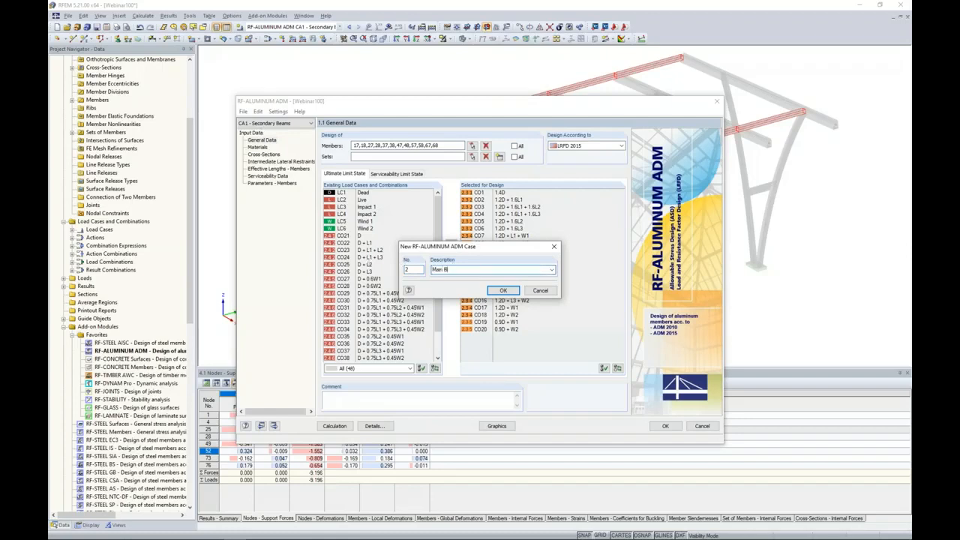
{"action": "left_click", "coordinate": [500, 290]}
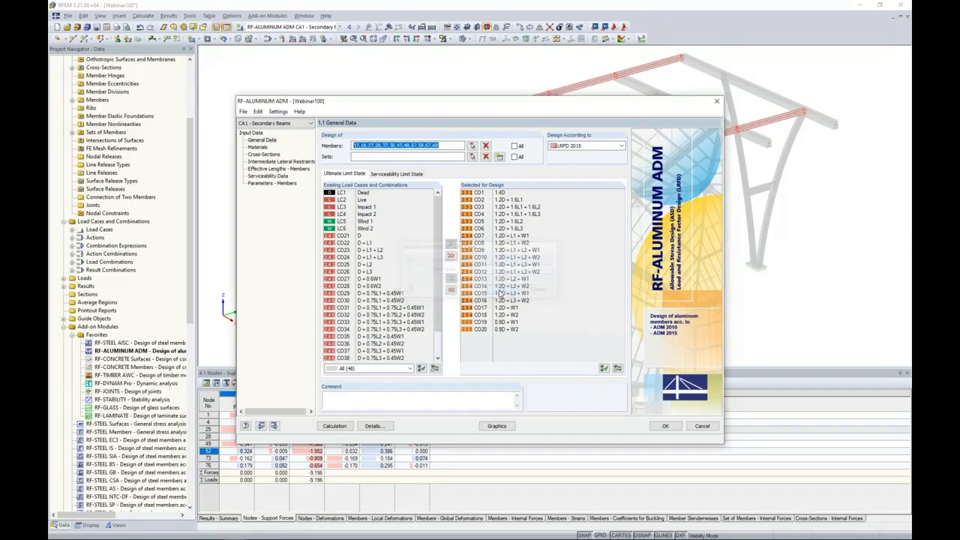
{"action": "left_click", "coordinate": [285, 125]}
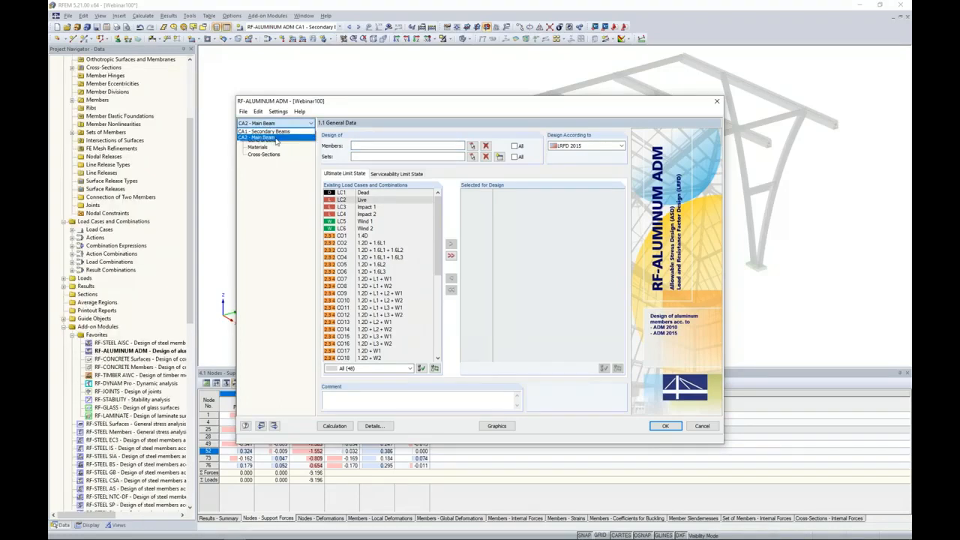
{"action": "left_click", "coordinate": [275, 139]}
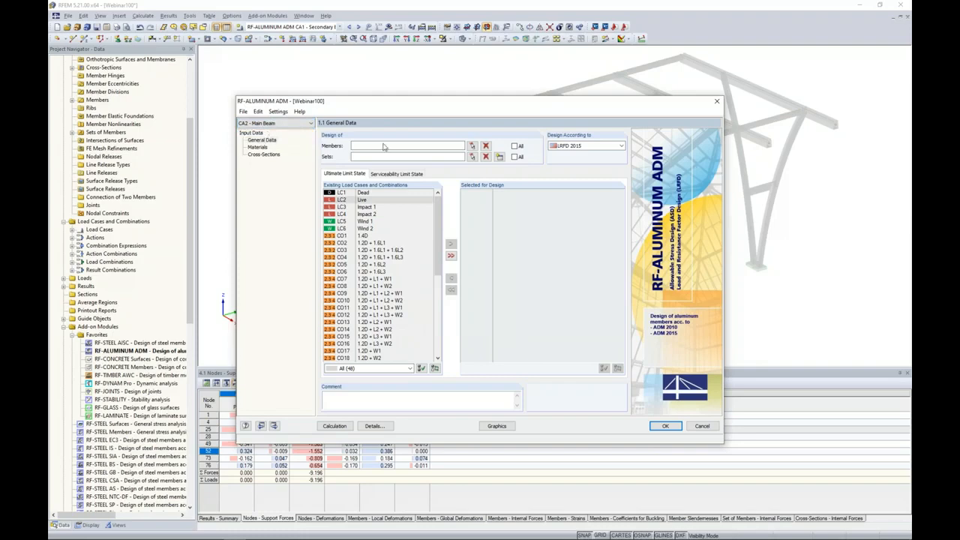
Assign the isolated main beam, set of members 3, for design by picking it in the model
{"action": "left_click", "coordinate": [473, 157]}
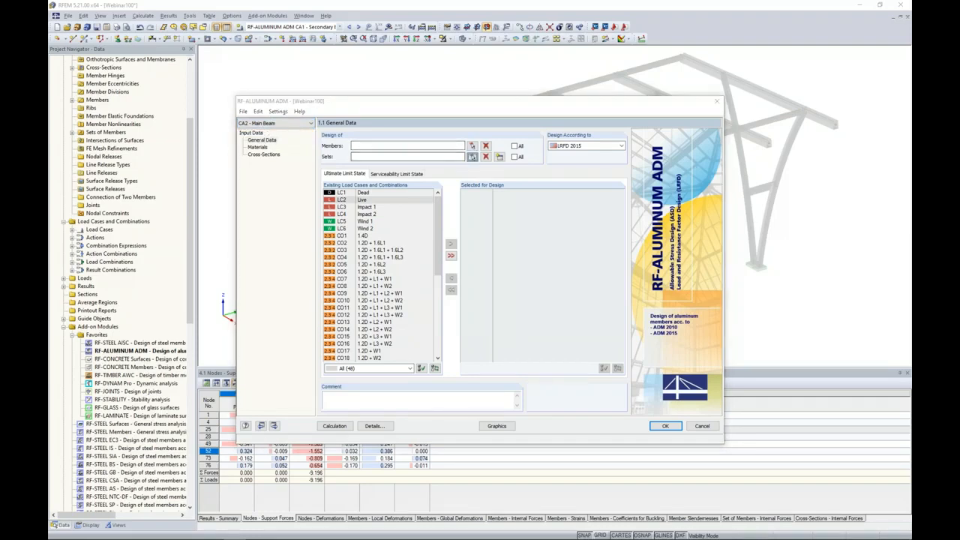
{"action": "left_click", "coordinate": [480, 152]}
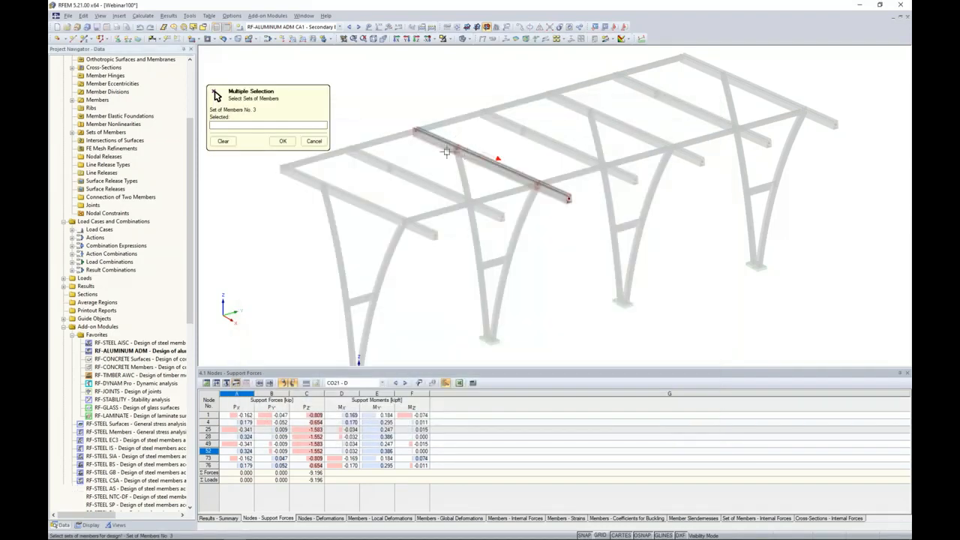
{"action": "left_click", "coordinate": [281, 141]}
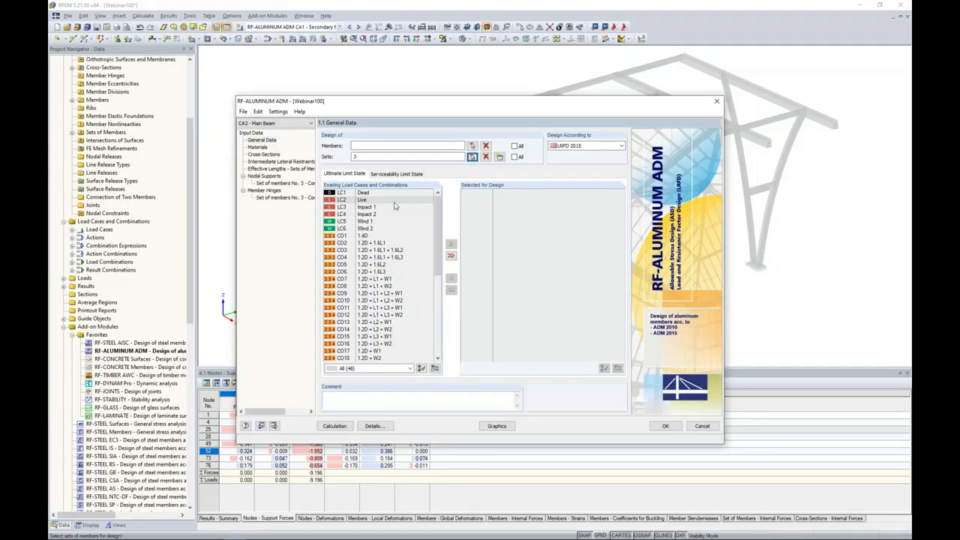
Add load combinations CO1 through CO20 to the ultimate limit state design
{"action": "left_click", "coordinate": [375, 236]}
{"action": "scroll", "coordinate": [389, 285], "scroll_direction": "down", "scroll_amount": 3}
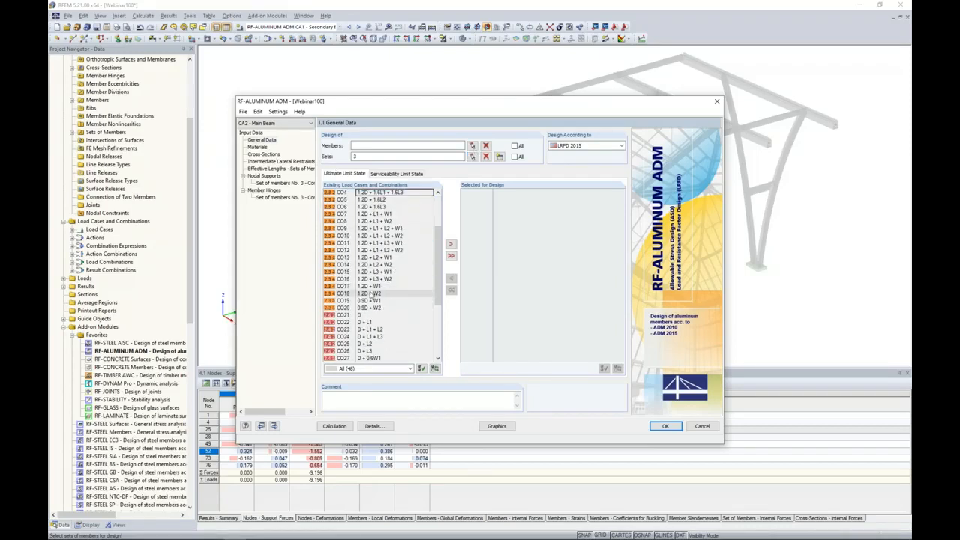
{"action": "left_click", "coordinate": [375, 307], "text": "shift"}
{"action": "left_click", "coordinate": [451, 244]}
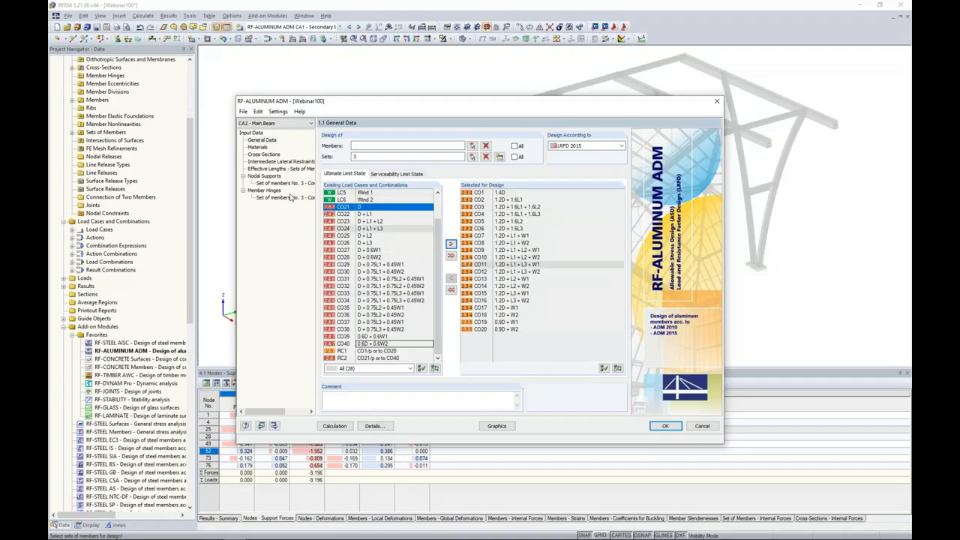
Review the materials, the SHAPE-THIN SECTION 2 properties, and the effective length settings for set of members 3
{"action": "left_click", "coordinate": [259, 147]}
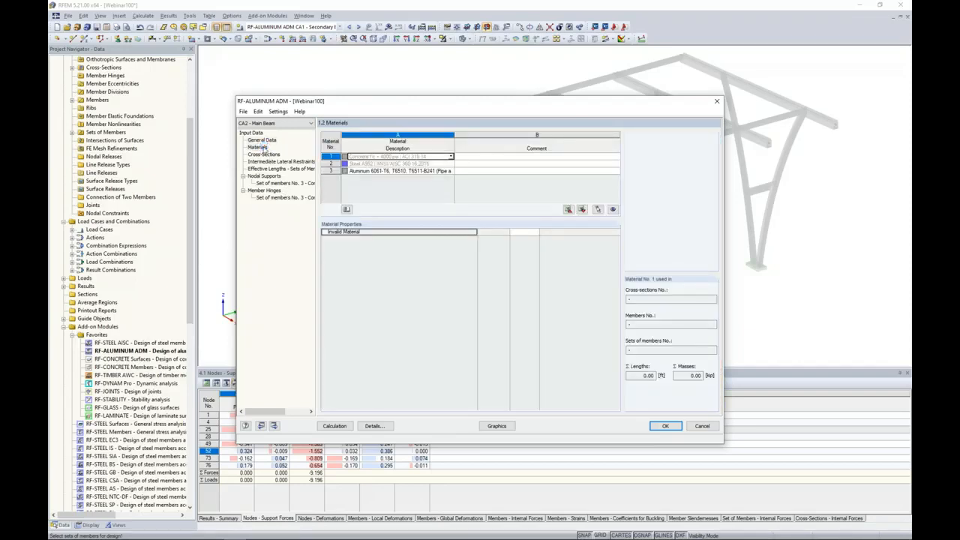
{"action": "left_click", "coordinate": [368, 170]}
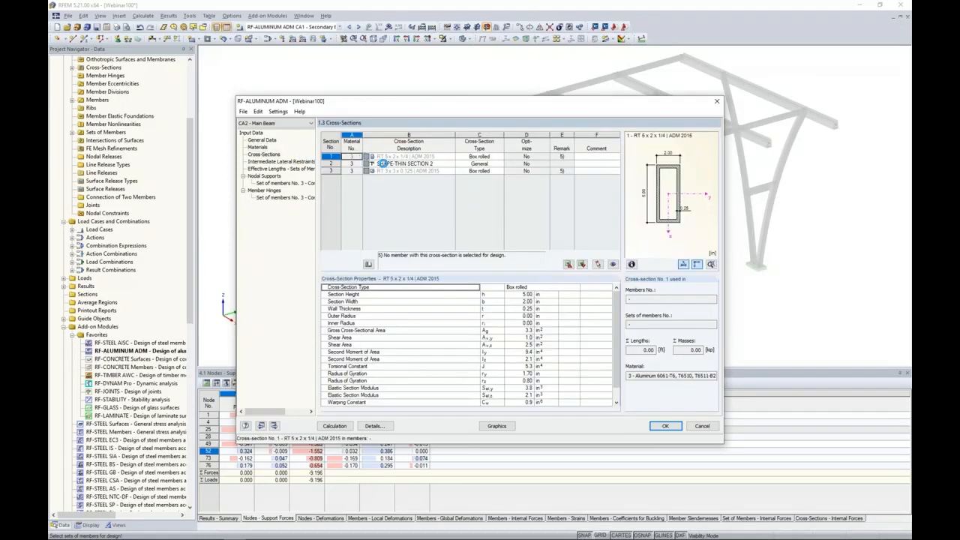
{"action": "left_click", "coordinate": [382, 163]}
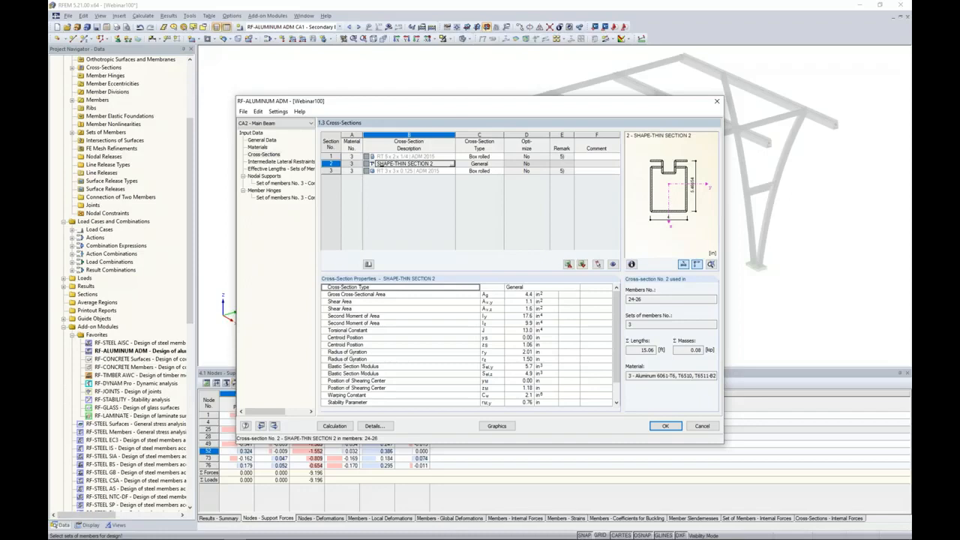
{"action": "scroll", "coordinate": [483, 345], "scroll_direction": "down", "scroll_amount": 3}
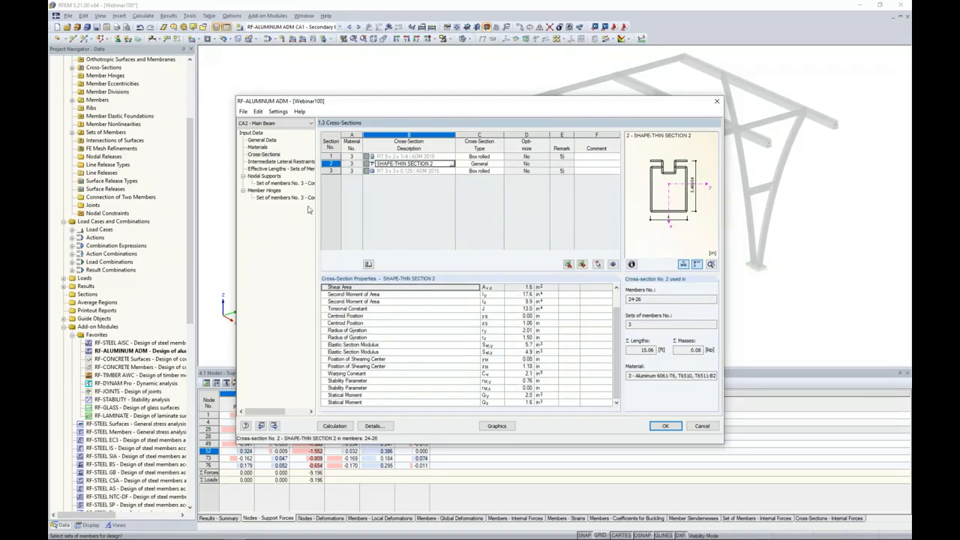
{"action": "left_click", "coordinate": [293, 169]}
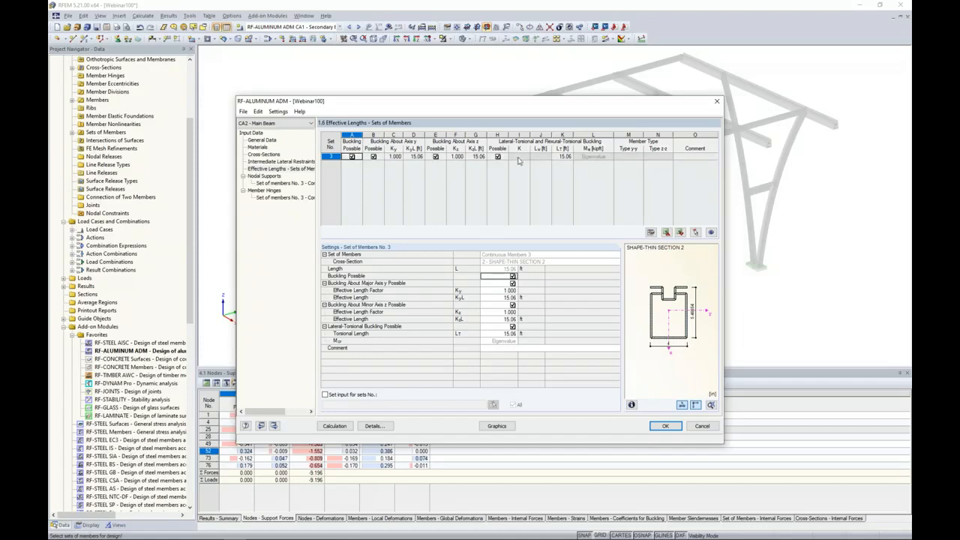
Open the nodal supports of set of members 3 and show only this set in the preview graphic
{"action": "left_click", "coordinate": [268, 185]}
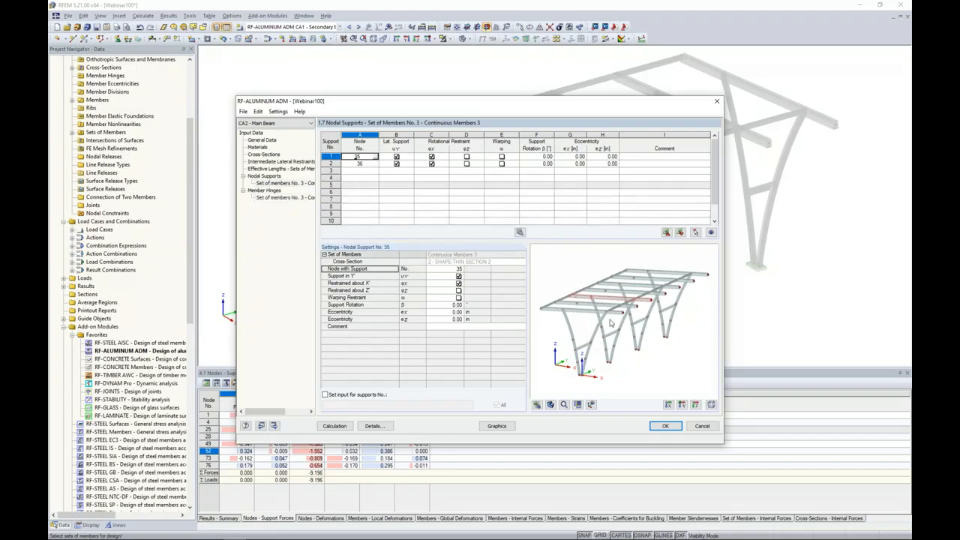
{"action": "scroll", "coordinate": [603, 309], "scroll_direction": "up", "scroll_amount": 3}
{"action": "scroll", "coordinate": [603, 309], "scroll_direction": "up", "scroll_amount": 2}
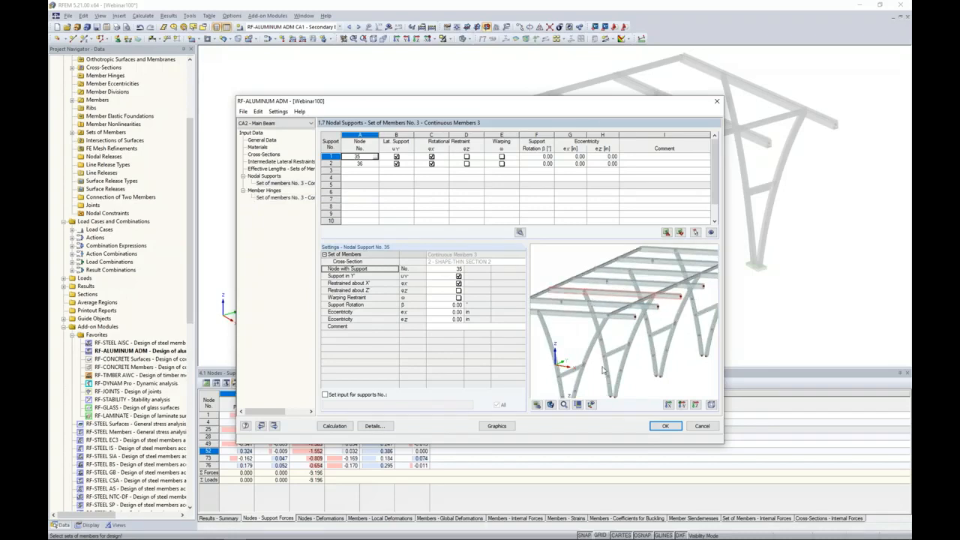
{"action": "left_click", "coordinate": [591, 405]}
{"action": "scroll", "coordinate": [615, 320], "scroll_direction": "up", "scroll_amount": 1}
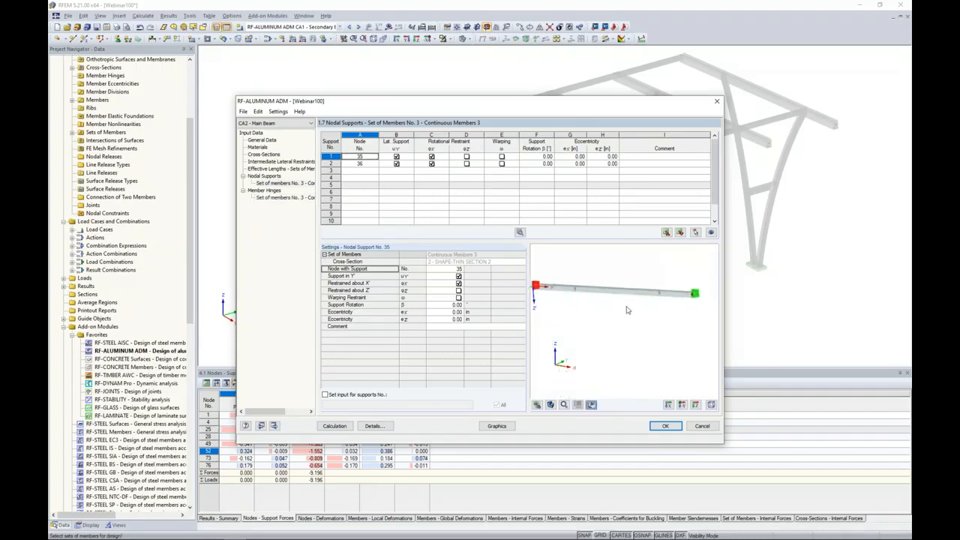
{"action": "scroll", "coordinate": [627, 309], "scroll_direction": "down", "scroll_amount": 1}
{"action": "middle_click_drag", "start_coordinate": [627, 325], "coordinate": [634, 337]}
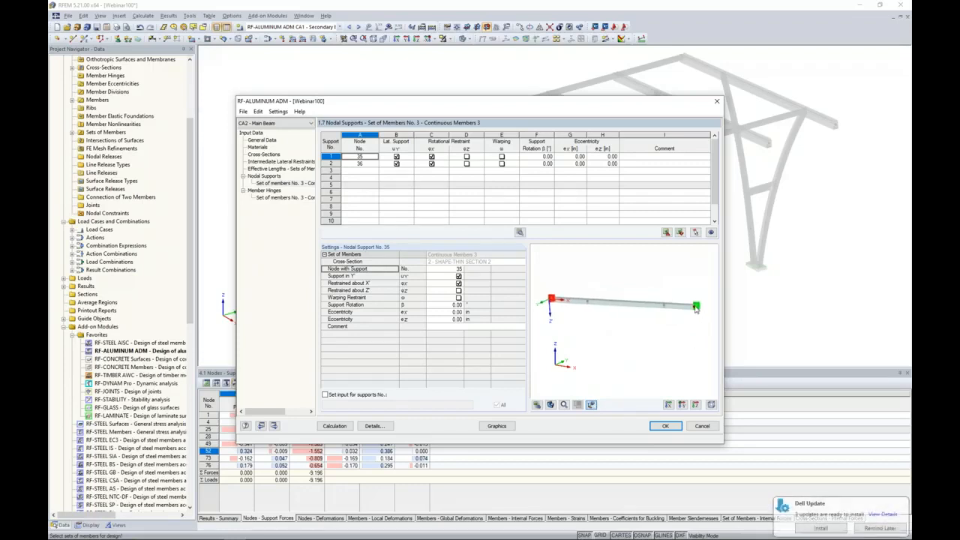
{"action": "left_click", "coordinate": [880, 528]}
Reassign the beam's first nodal support to node 26 and its second to node 35 by picking them in the model
{"action": "left_click_drag", "start_coordinate": [571, 102], "coordinate": [548, 251]}
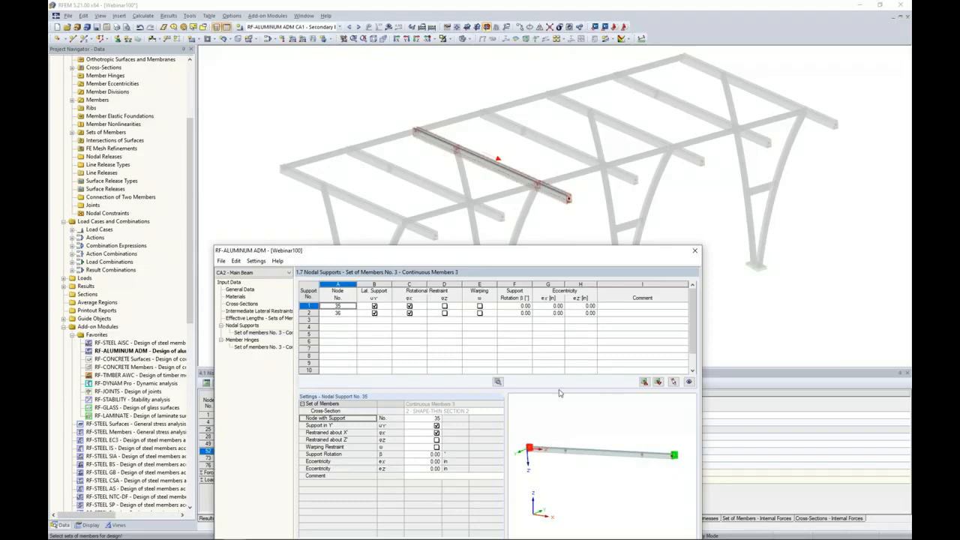
{"action": "left_click", "coordinate": [353, 306]}
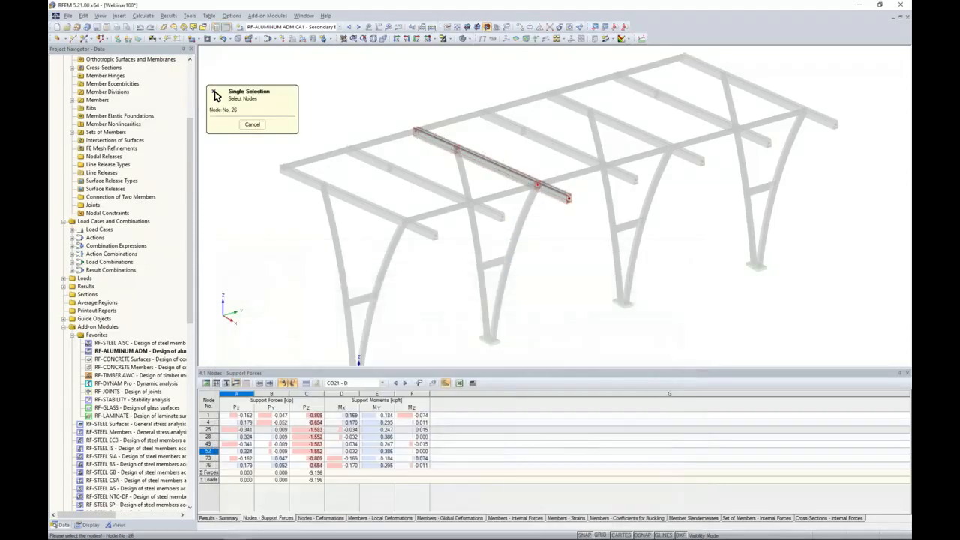
{"action": "left_click", "coordinate": [255, 125]}
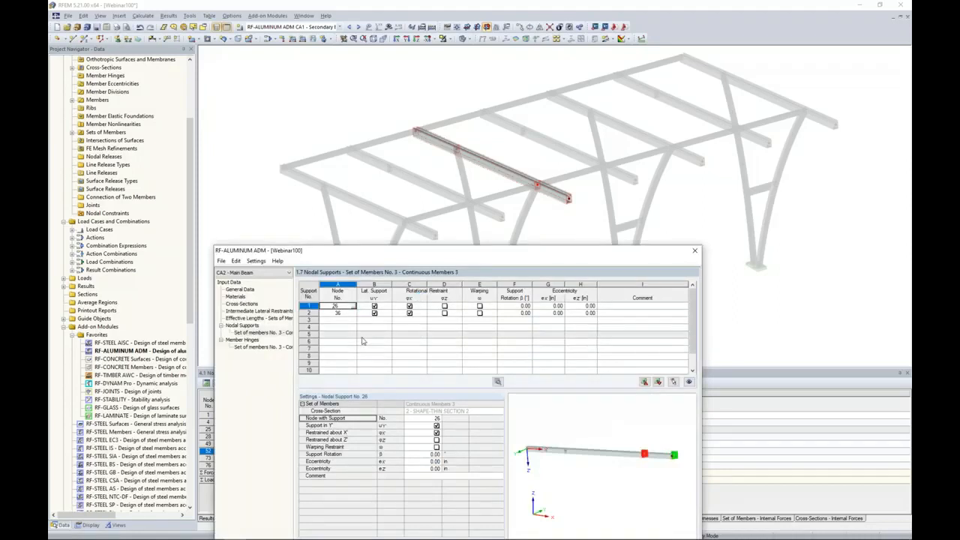
{"action": "left_click", "coordinate": [347, 313]}
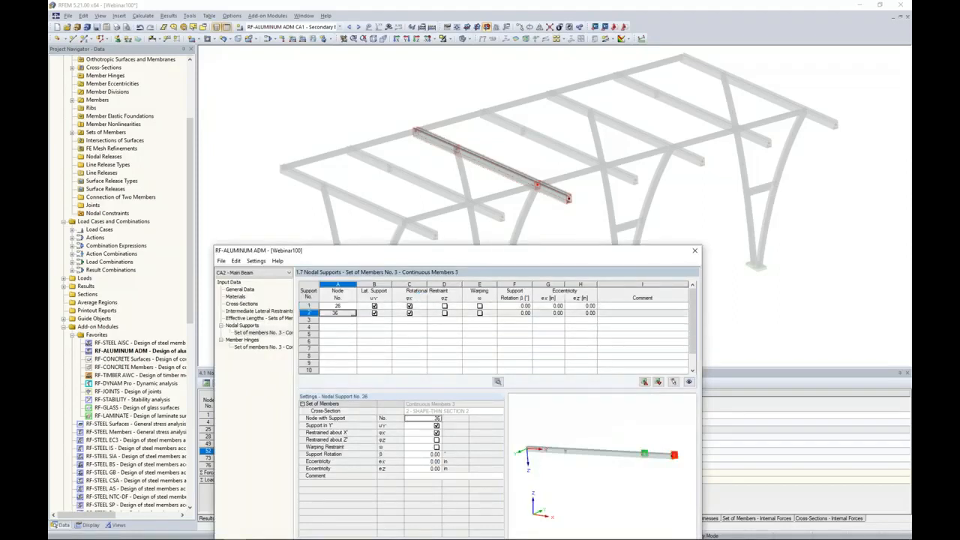
{"action": "left_click", "coordinate": [352, 312]}
{"action": "left_click", "coordinate": [417, 133]}
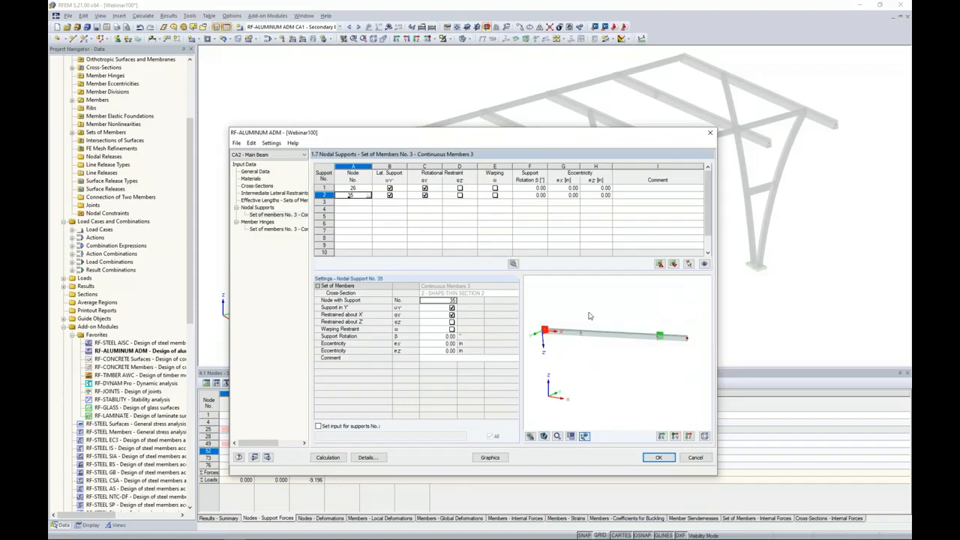
Activate the rotational restraint about Z' for the nodal support at node 26
{"action": "left_click_drag", "start_coordinate": [564, 132], "coordinate": [569, 167]}
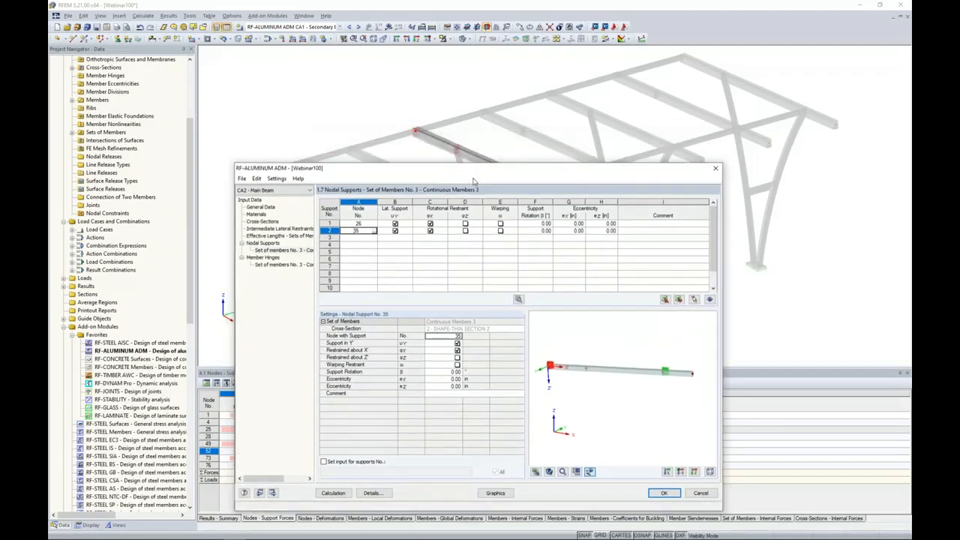
{"action": "left_click_drag", "start_coordinate": [474, 169], "coordinate": [463, 196]}
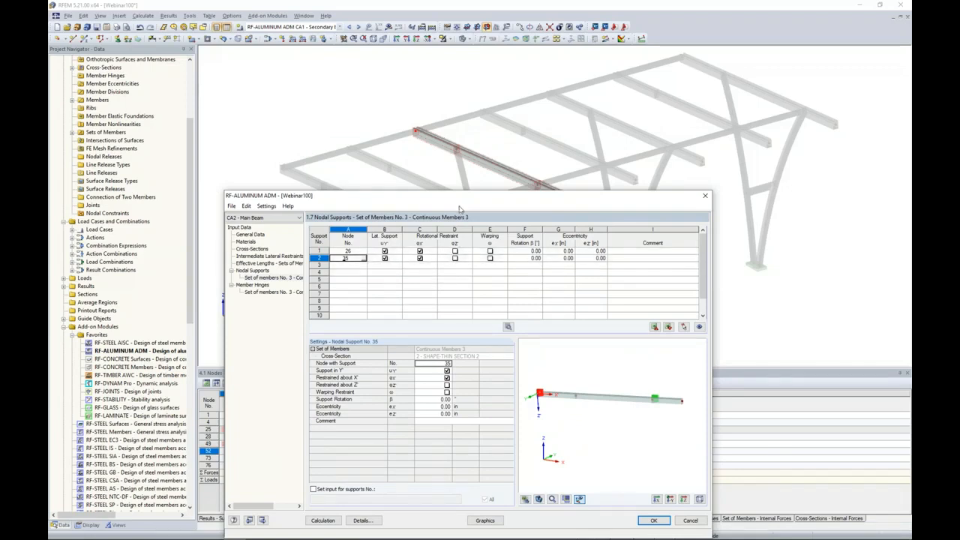
{"action": "left_click_drag", "start_coordinate": [450, 200], "coordinate": [447, 227]}
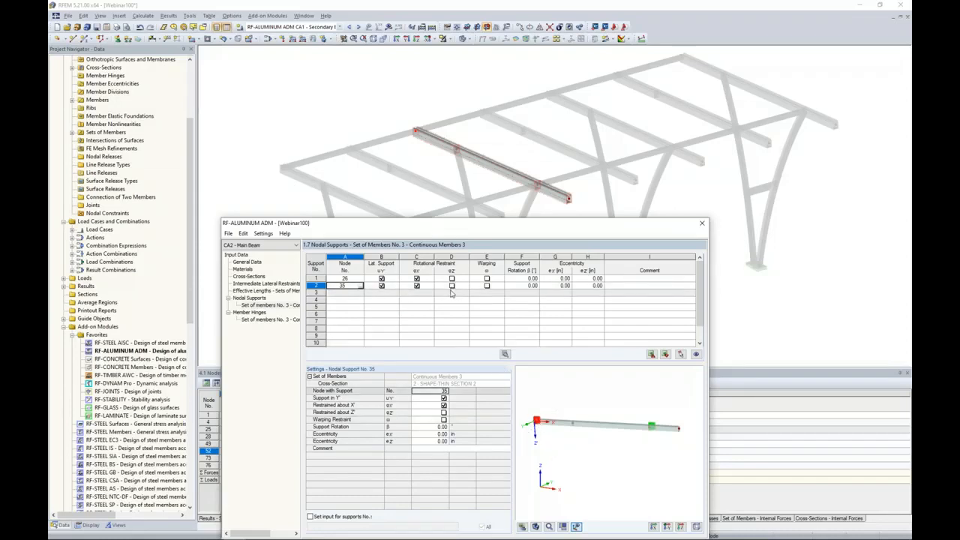
{"action": "left_click", "coordinate": [359, 278]}
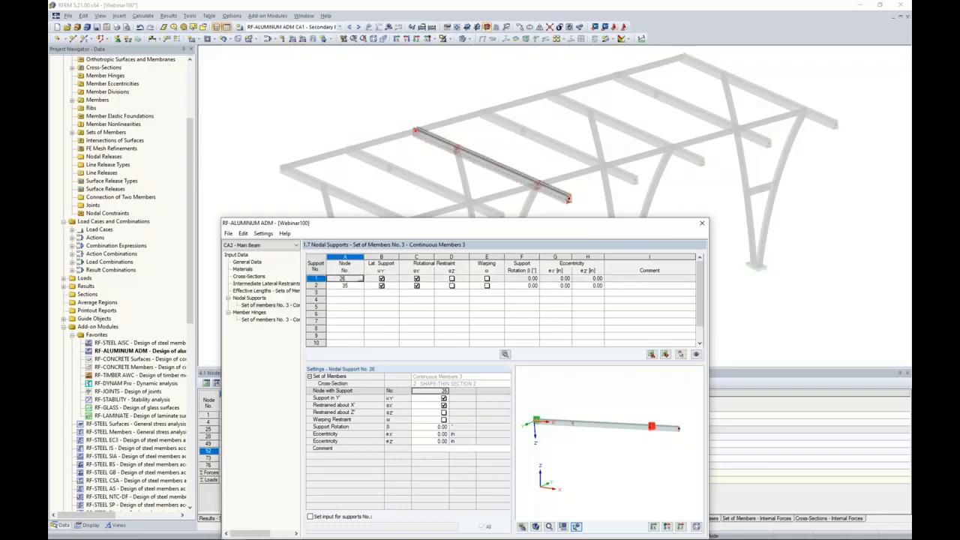
{"action": "left_click", "coordinate": [451, 278]}
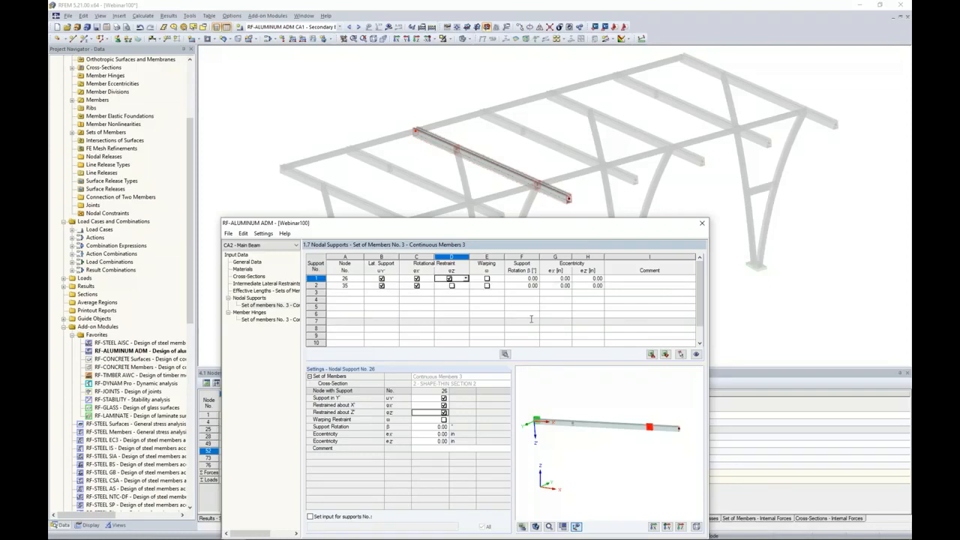
Add a third nodal support at node 29, with no lateral support or X' restraint, only rotational restraint about Z'
{"action": "left_click", "coordinate": [360, 293]}
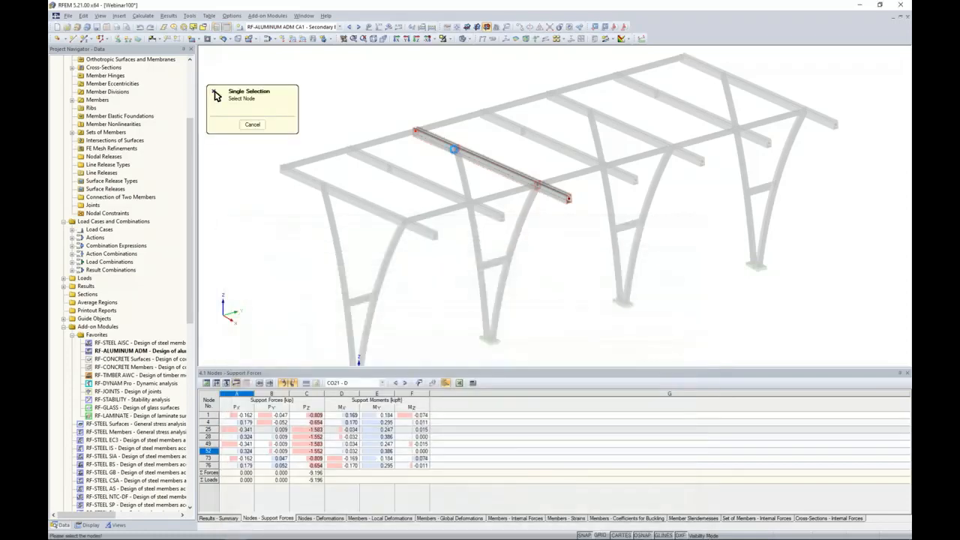
{"action": "left_click", "coordinate": [456, 148]}
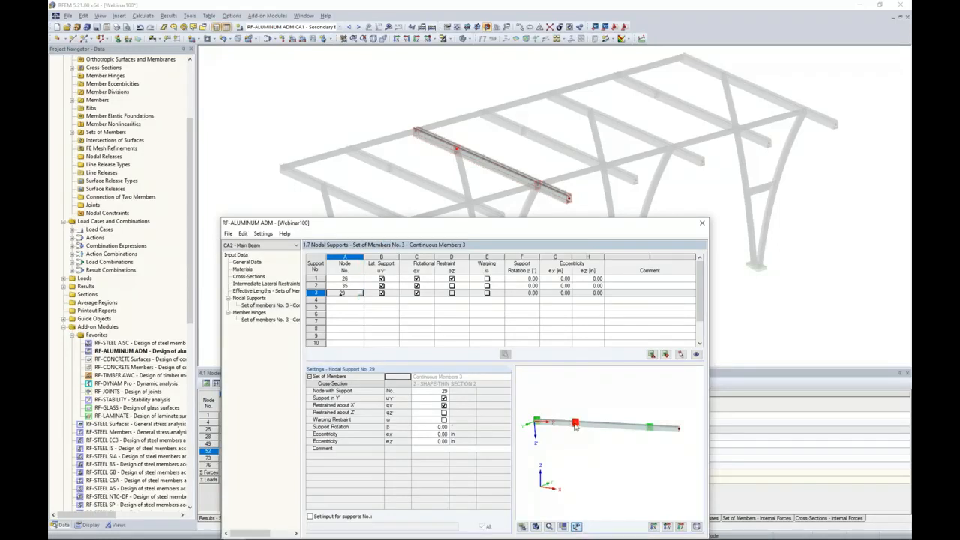
{"action": "left_click", "coordinate": [381, 293]}
{"action": "left_click", "coordinate": [416, 293]}
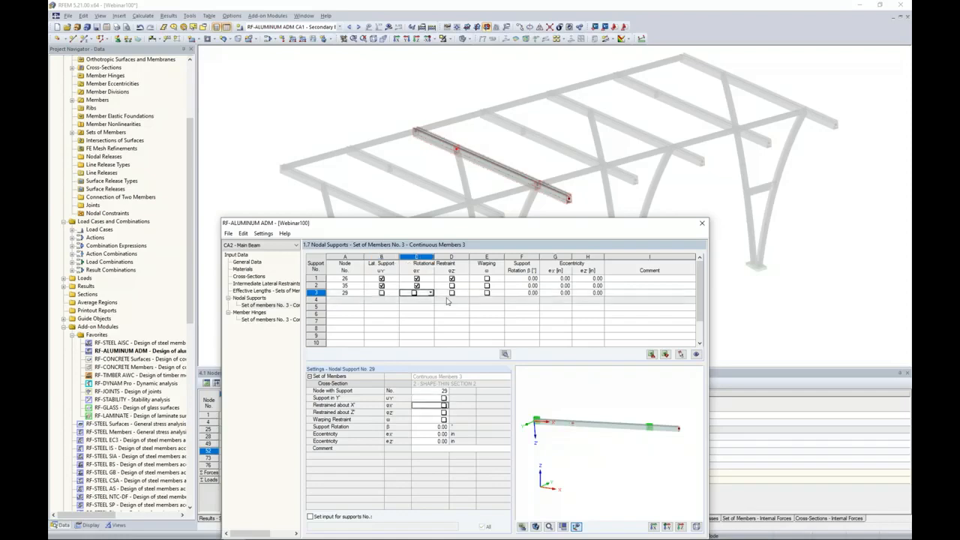
{"action": "left_click", "coordinate": [450, 294]}
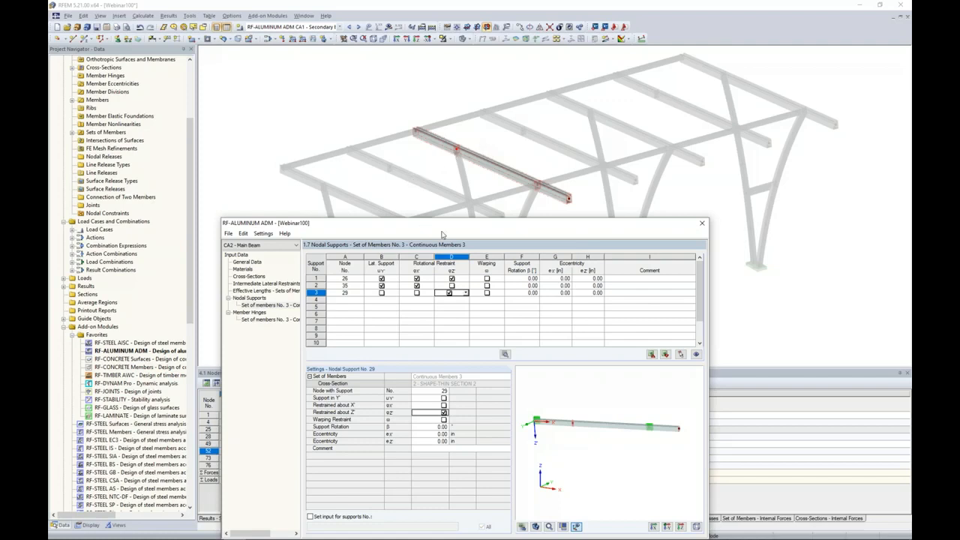
Set the set's effective length about axis y to 7.95 ft by measuring between nodes 29 and 26
{"action": "left_click_drag", "start_coordinate": [443, 231], "coordinate": [466, 134]}
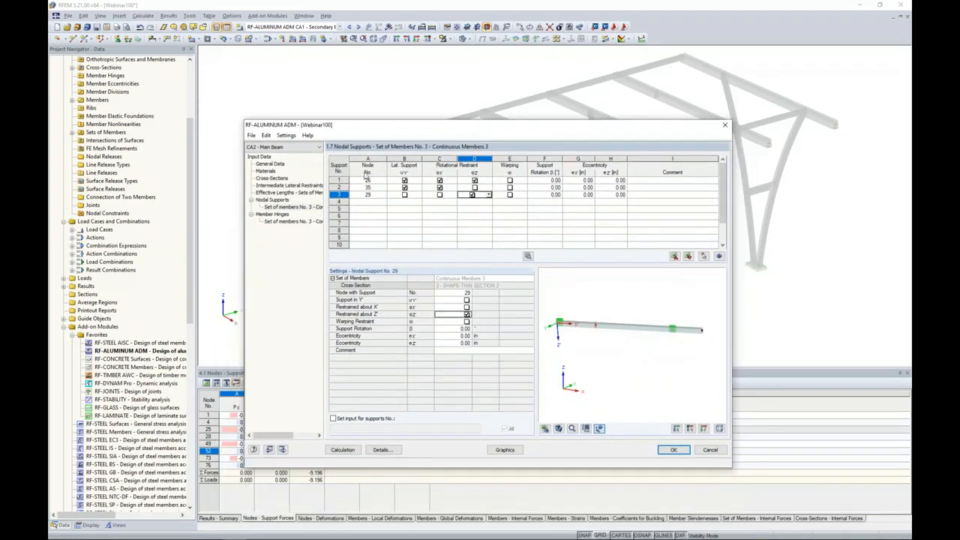
{"action": "left_click", "coordinate": [292, 193]}
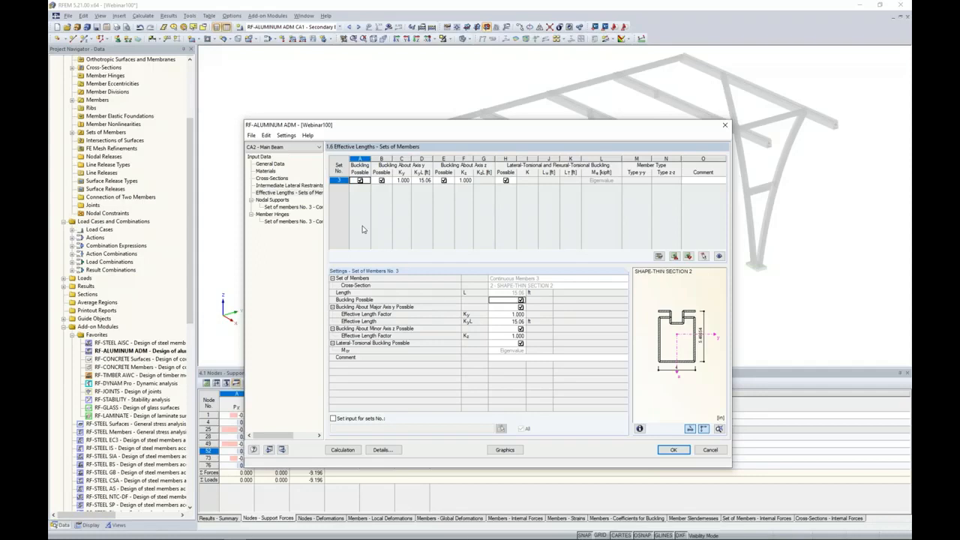
{"action": "left_click", "coordinate": [424, 181]}
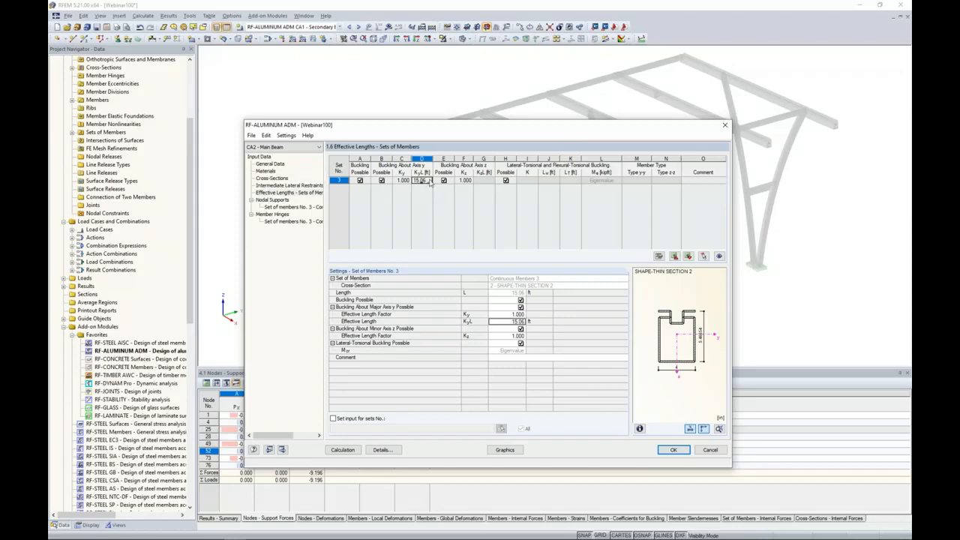
{"action": "left_click", "coordinate": [429, 181]}
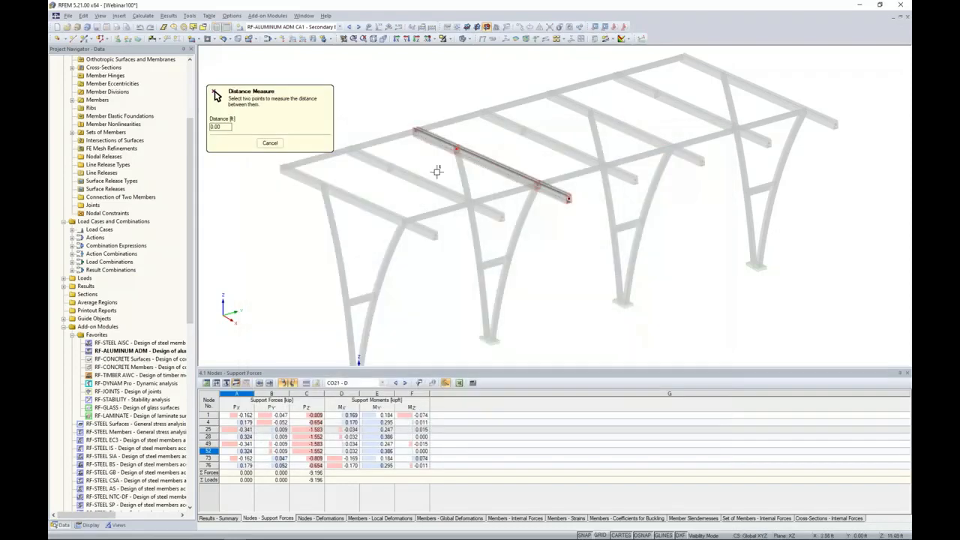
{"action": "left_click", "coordinate": [456, 147]}
{"action": "left_click", "coordinate": [540, 183]}
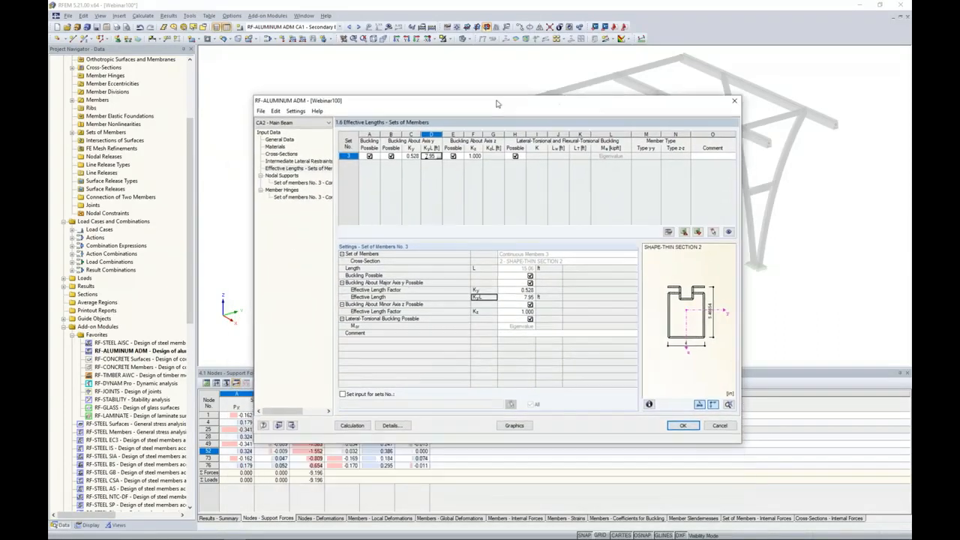
Open the member hinge settings for set of members 3
{"action": "left_click", "coordinate": [289, 197]}
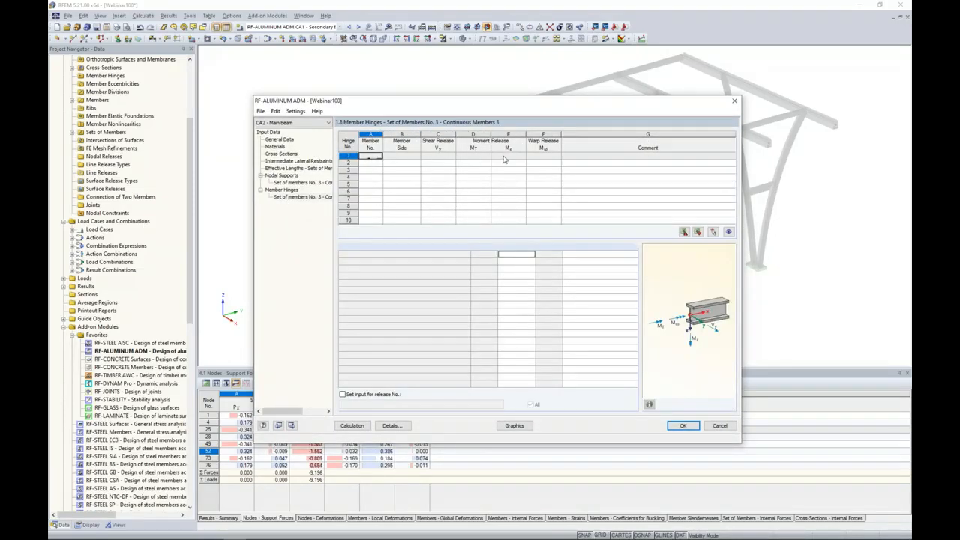
{"action": "left_click_drag", "start_coordinate": [513, 101], "coordinate": [548, 81]}
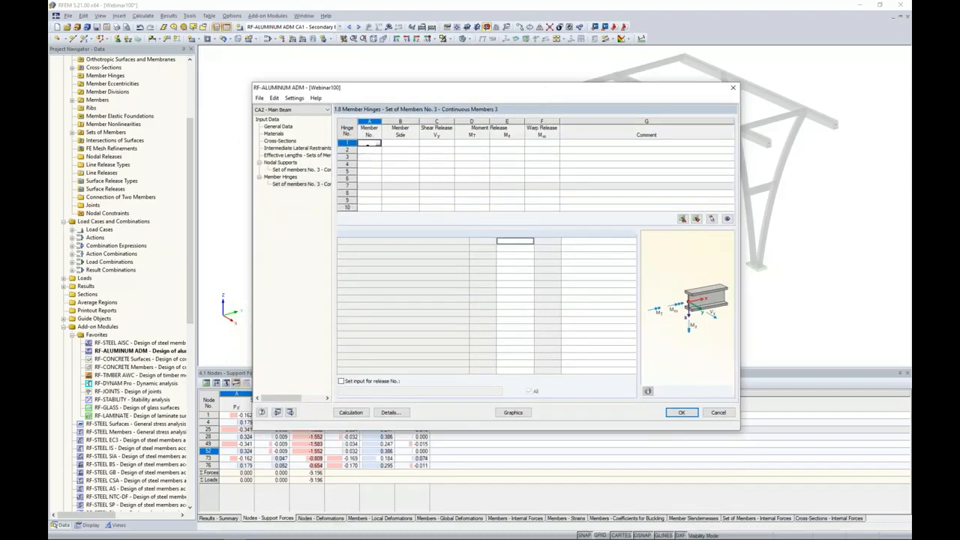
Calculate the main beam case and show the design results by set of members
{"action": "left_click", "coordinate": [350, 442]}
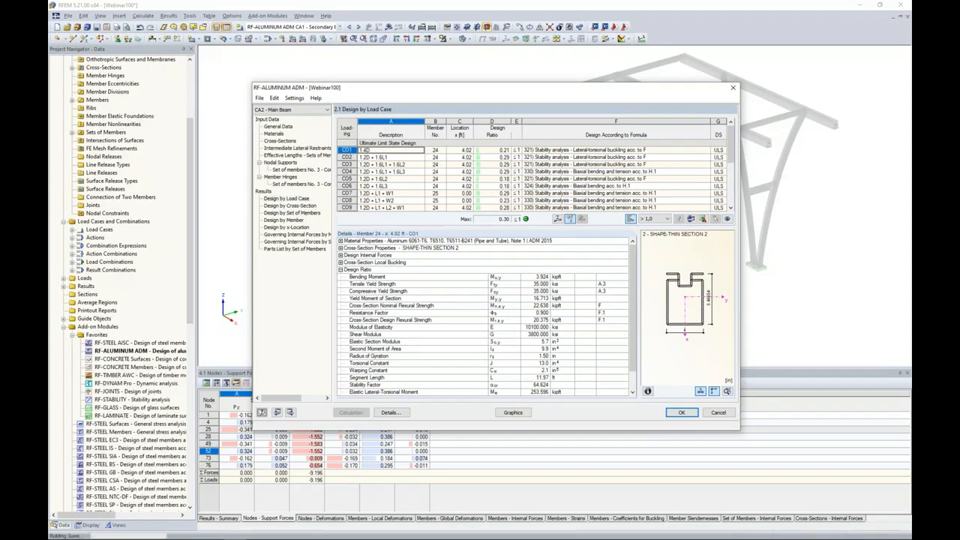
{"action": "left_click", "coordinate": [291, 213]}
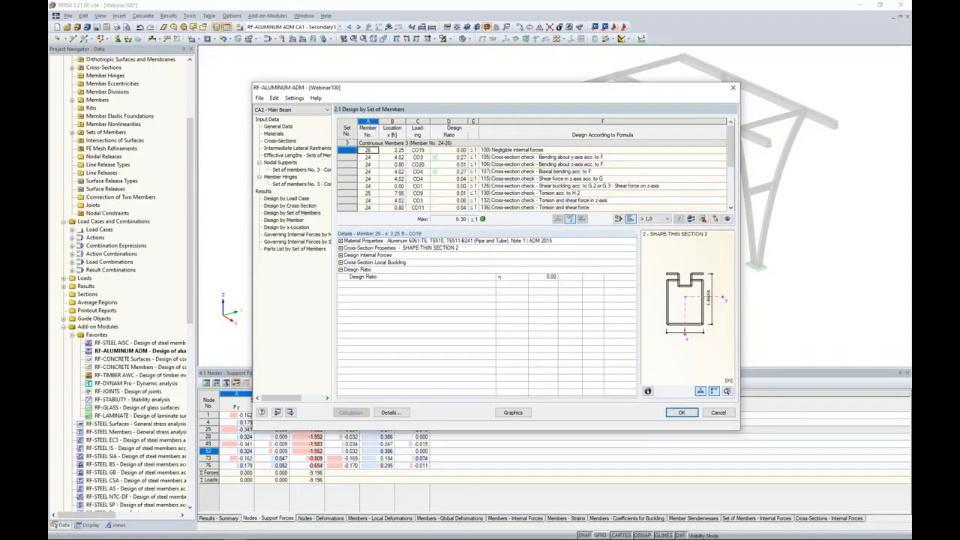
Go through the design checks of set of members 3 and show the details of stability check 321 for lateral-torsional buckling
{"action": "left_click", "coordinate": [600, 179]}
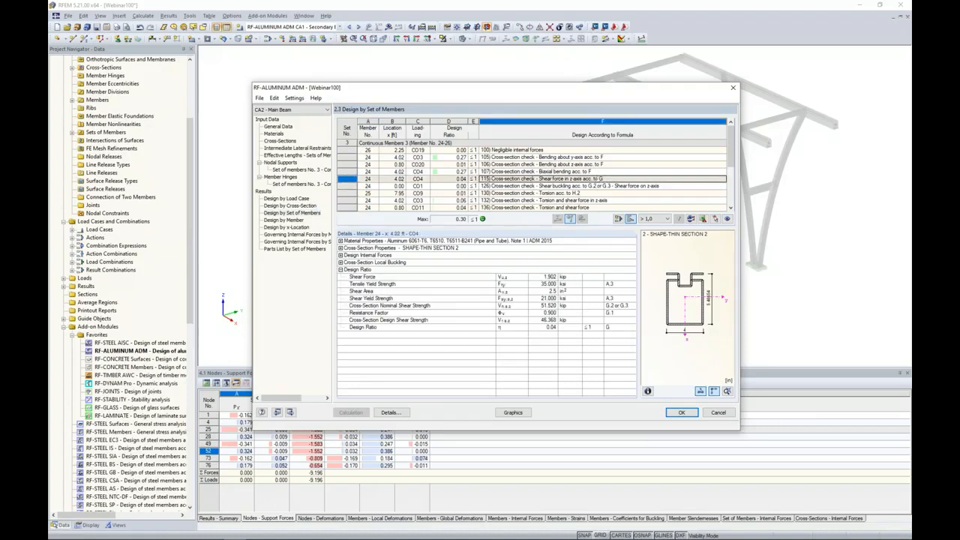
{"action": "scroll", "coordinate": [600, 178], "scroll_direction": "down", "scroll_amount": 1}
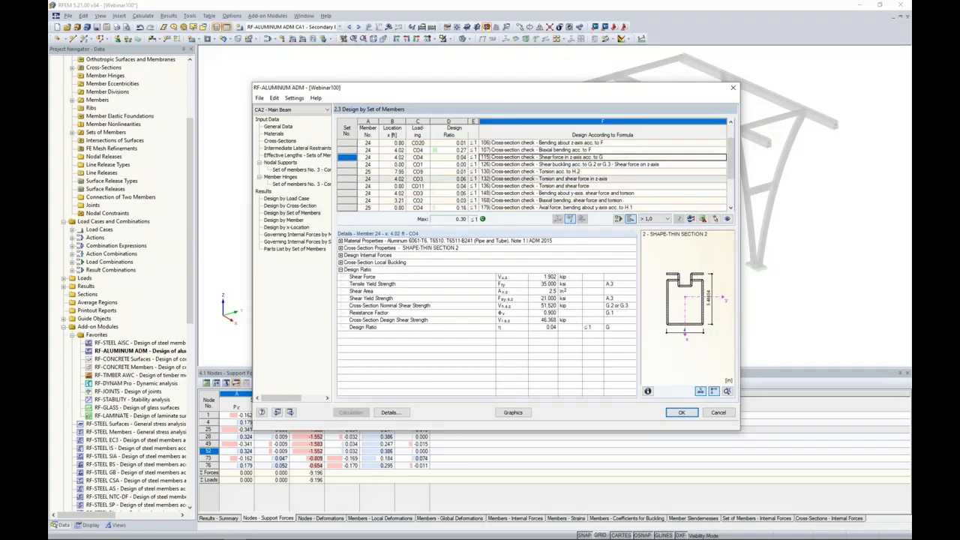
{"action": "scroll", "coordinate": [598, 173], "scroll_direction": "down", "scroll_amount": 1}
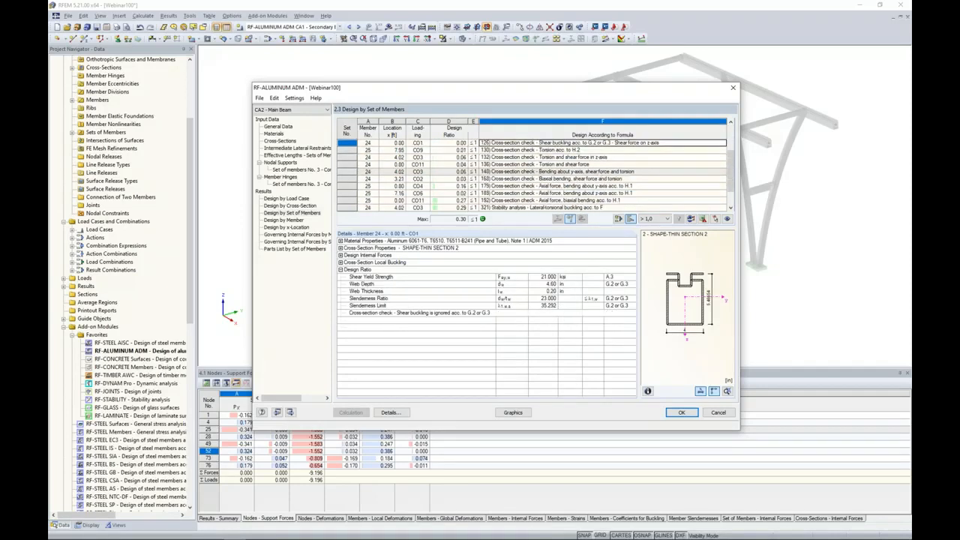
{"action": "scroll", "coordinate": [534, 208], "scroll_direction": "down", "scroll_amount": 1}
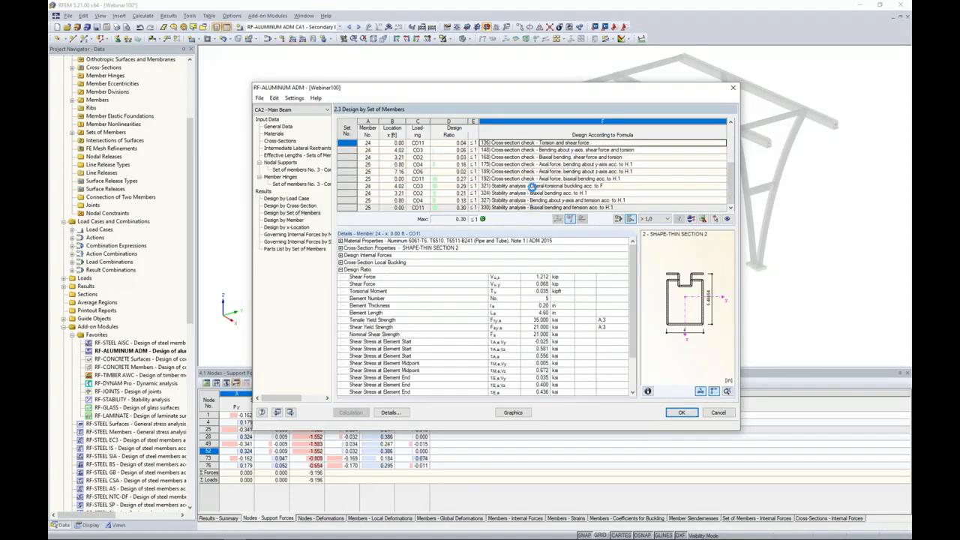
{"action": "left_click", "coordinate": [533, 186]}
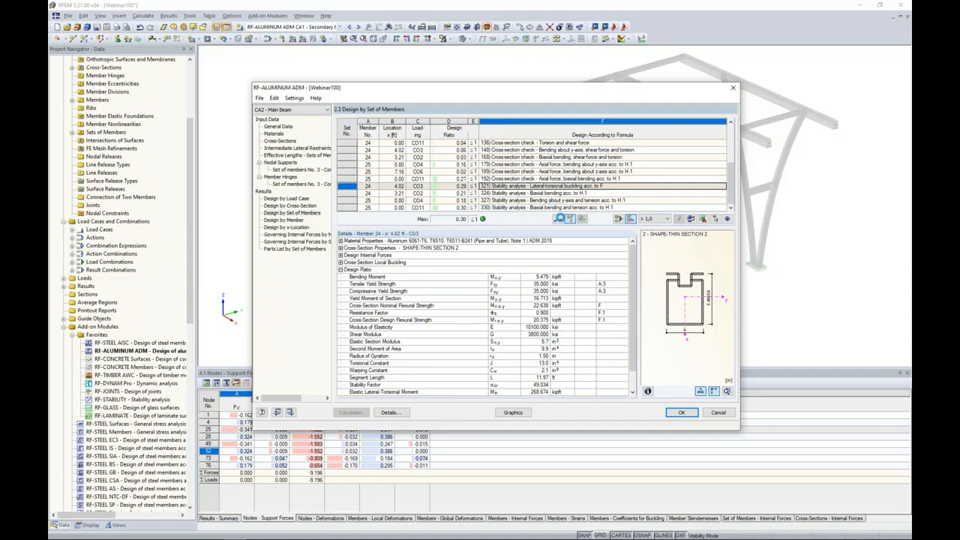
View the main beam's buckling mode shape up close and close the mode shape view
{"action": "left_click", "coordinate": [559, 219]}
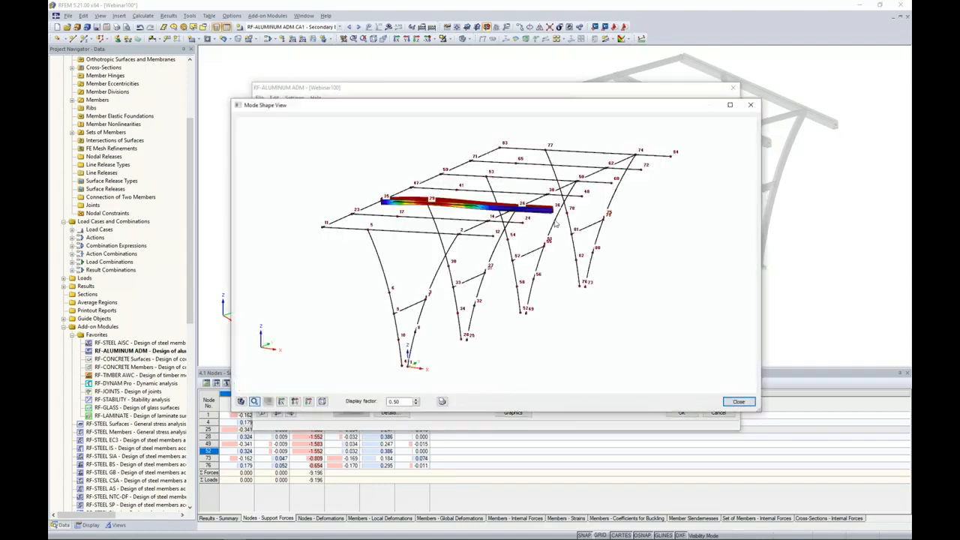
{"action": "scroll", "coordinate": [442, 240], "scroll_direction": "up", "scroll_amount": 4}
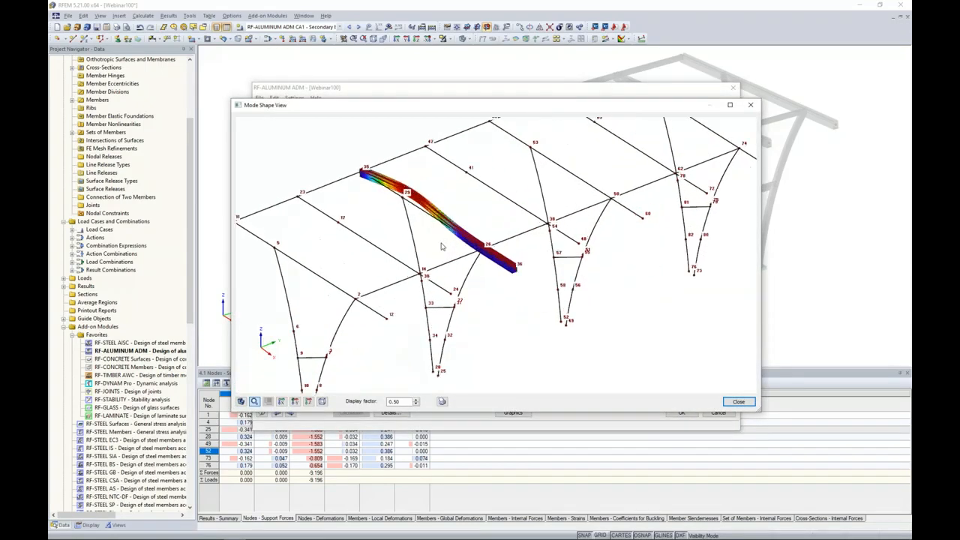
{"action": "left_click", "coordinate": [731, 402]}
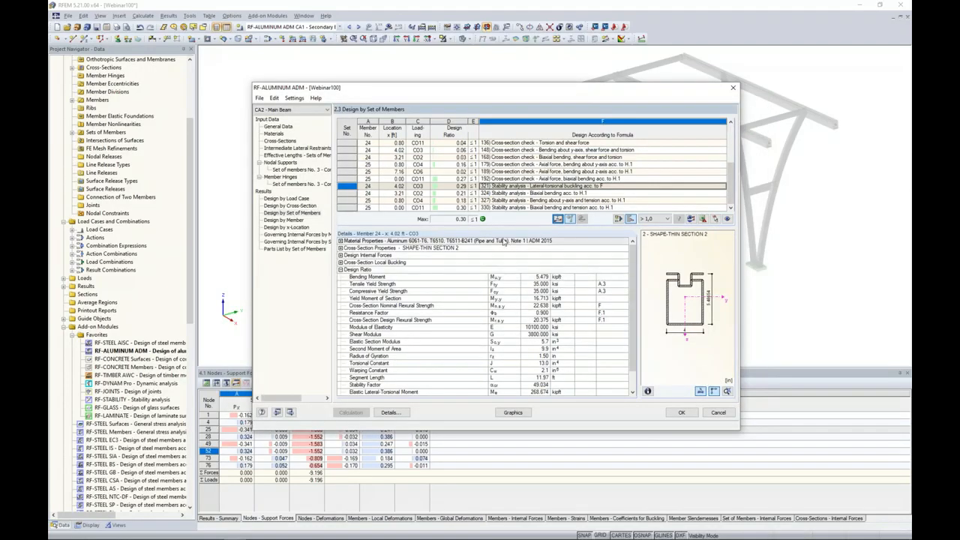
Examine the cross-section local buckling details of the lateral-torsional buckling check, comparing stresses, slenderness ratios and limit states from element 1 through element 8
{"action": "left_click", "coordinate": [340, 263]}
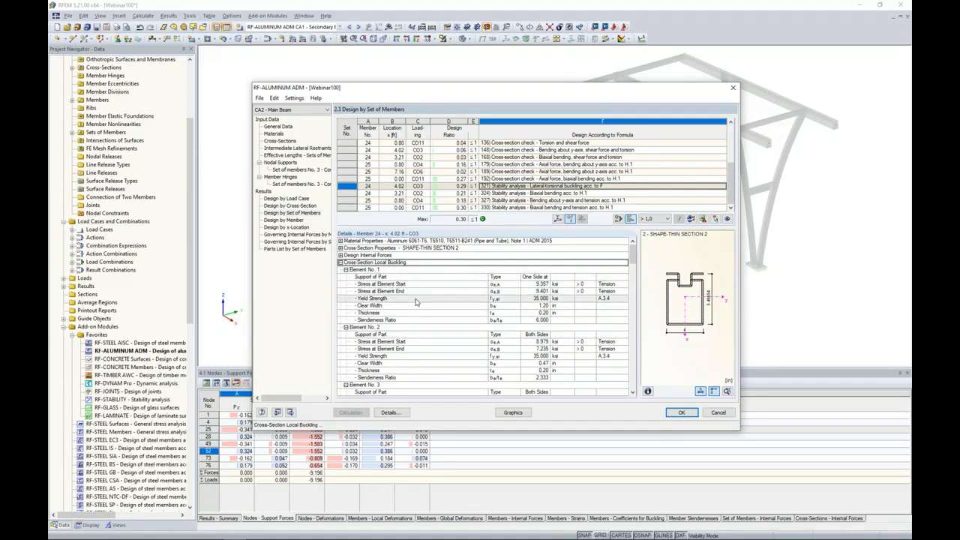
{"action": "scroll", "coordinate": [417, 303], "scroll_direction": "down", "scroll_amount": 2}
{"action": "scroll", "coordinate": [417, 302], "scroll_direction": "down", "scroll_amount": 5}
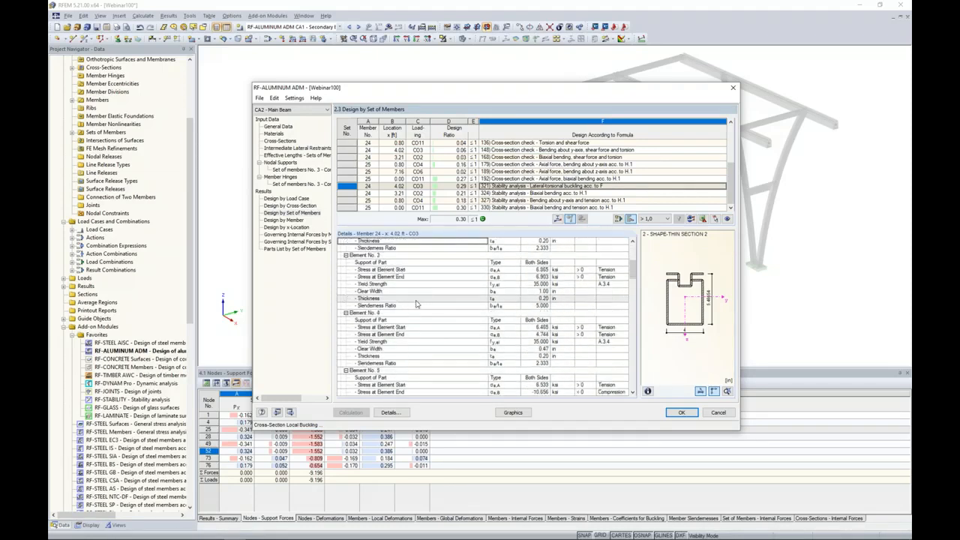
{"action": "scroll", "coordinate": [417, 303], "scroll_direction": "down", "scroll_amount": 1}
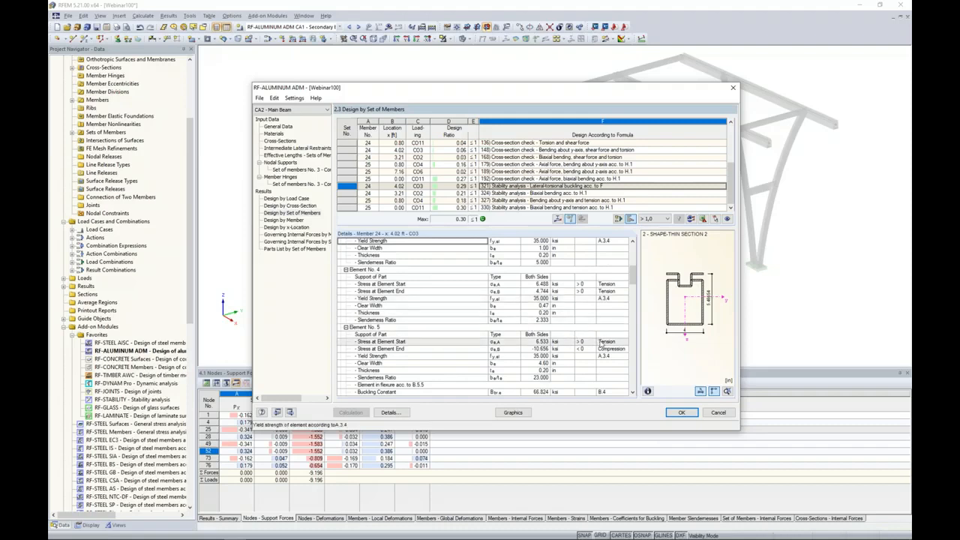
{"action": "scroll", "coordinate": [599, 343], "scroll_direction": "down", "scroll_amount": 4}
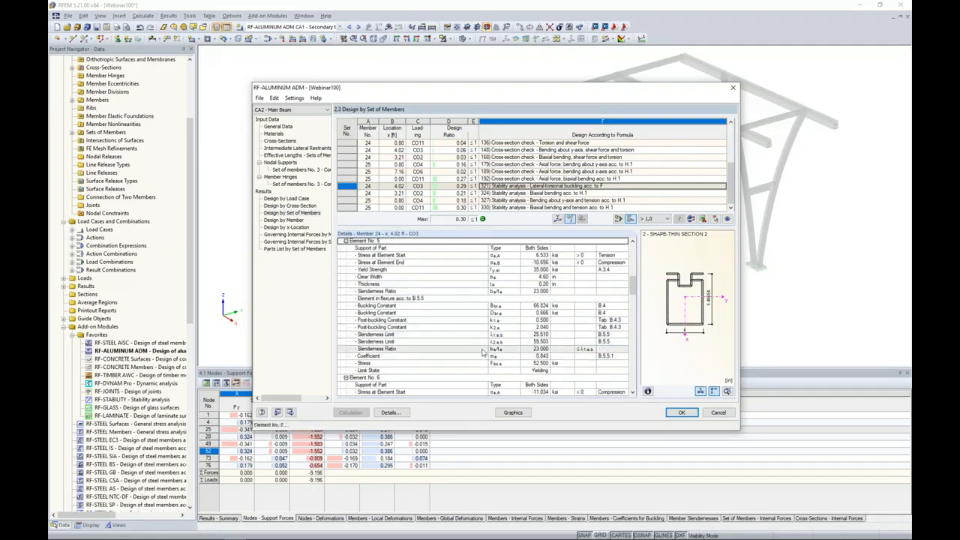
{"action": "scroll", "coordinate": [492, 338], "scroll_direction": "down", "scroll_amount": 3}
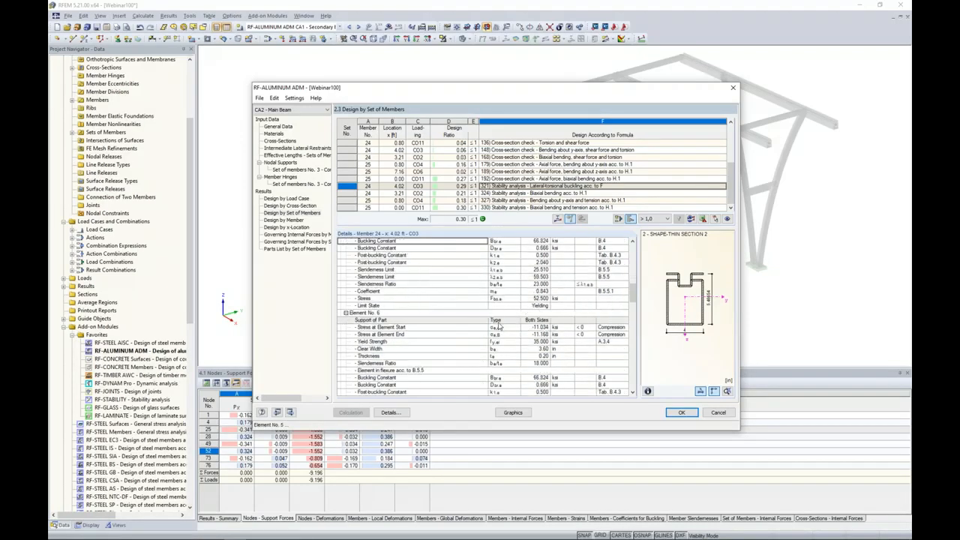
{"action": "scroll", "coordinate": [499, 325], "scroll_direction": "down", "scroll_amount": 2}
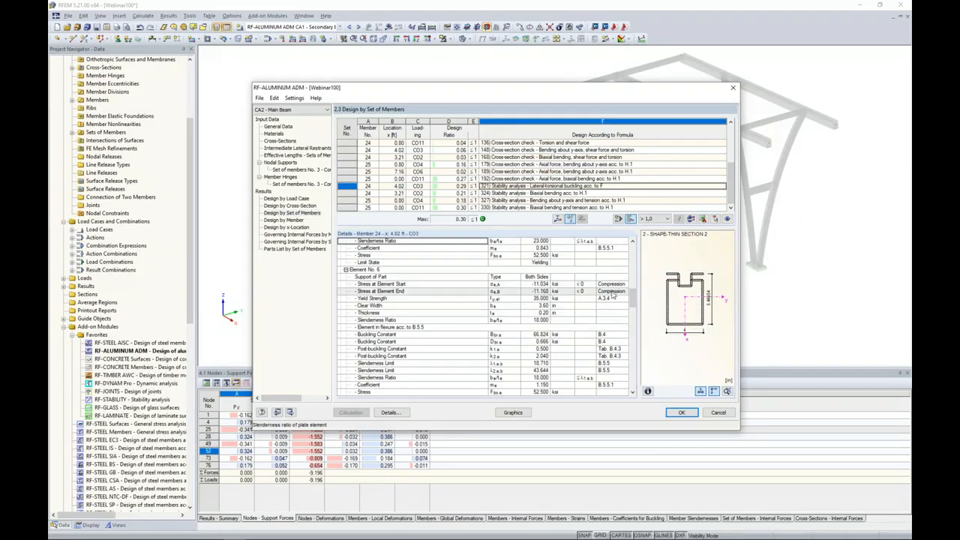
{"action": "scroll", "coordinate": [604, 308], "scroll_direction": "down", "scroll_amount": 4}
{"action": "scroll", "coordinate": [613, 295], "scroll_direction": "down", "scroll_amount": 1}
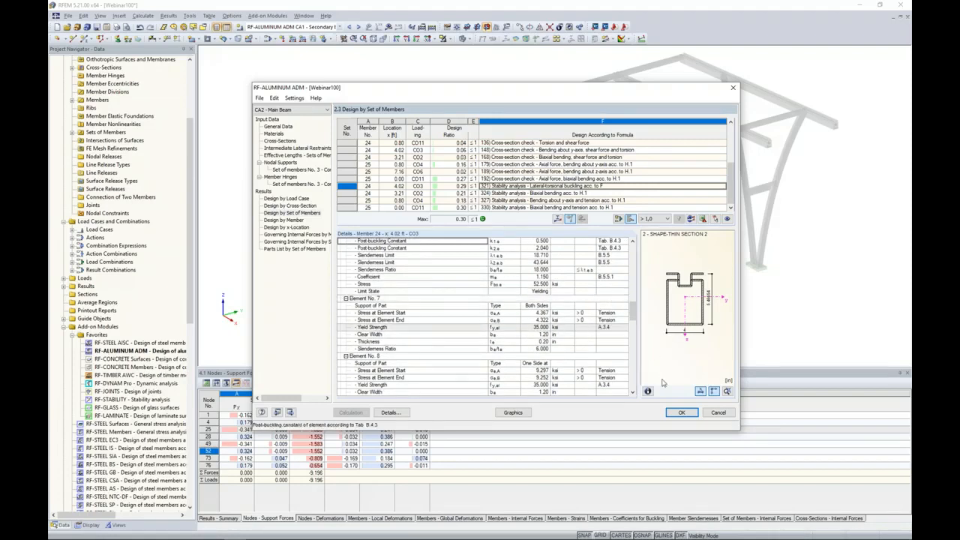
Accept the aluminum design case and close the add-on module
{"action": "left_click", "coordinate": [681, 412]}
{"action": "left_click", "coordinate": [677, 414]}
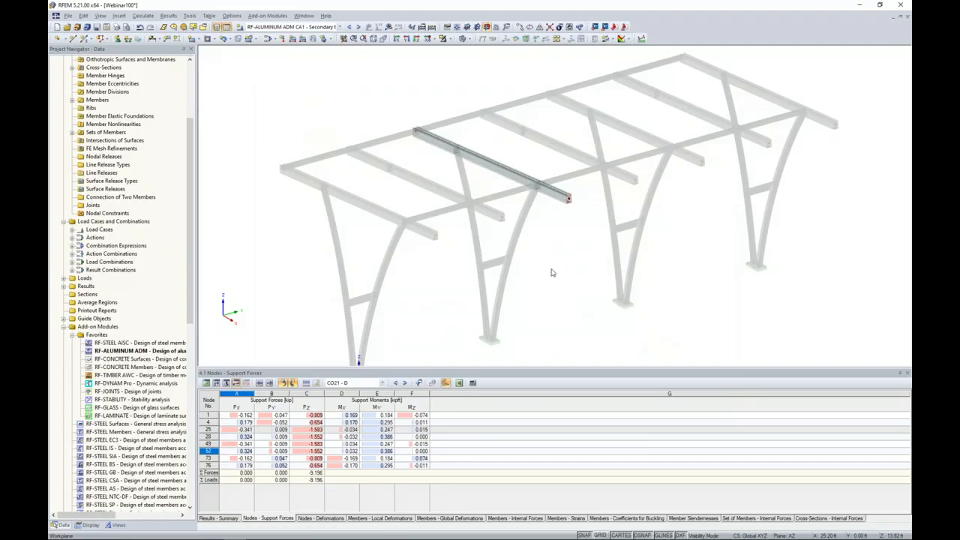
Switch to the PowerPoint slide show and advance to the More Information slide
{"action": "key", "text": "super+Tab"}
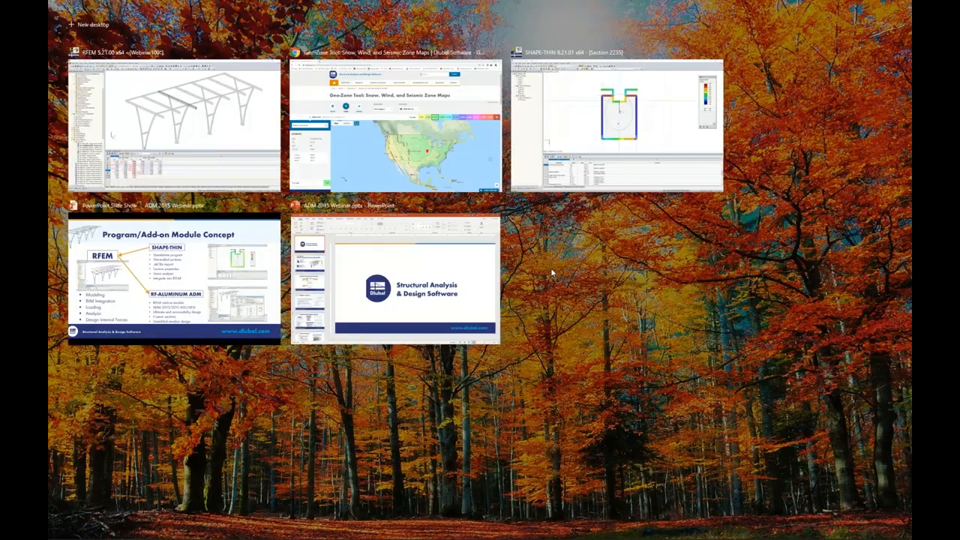
{"action": "left_click", "coordinate": [176, 277]}
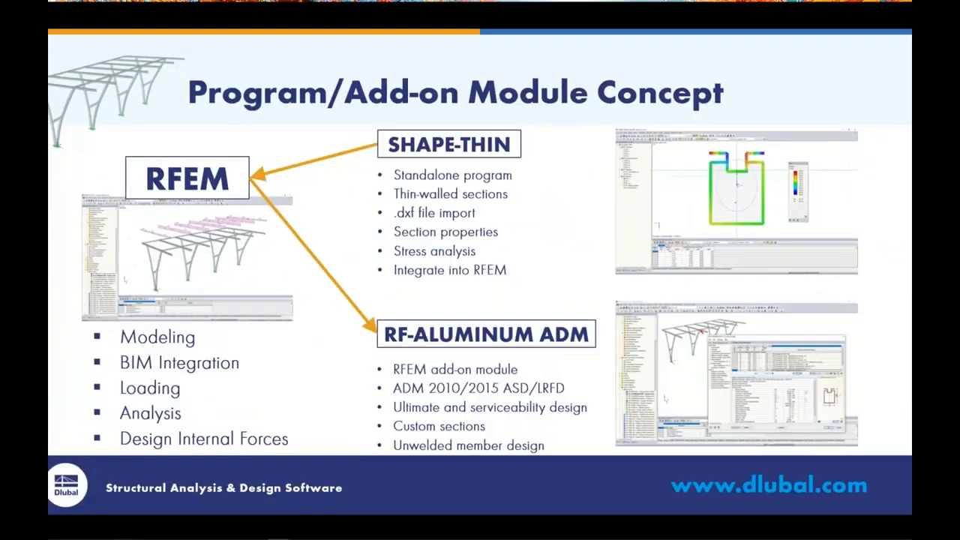
{"action": "key", "text": "Right"}
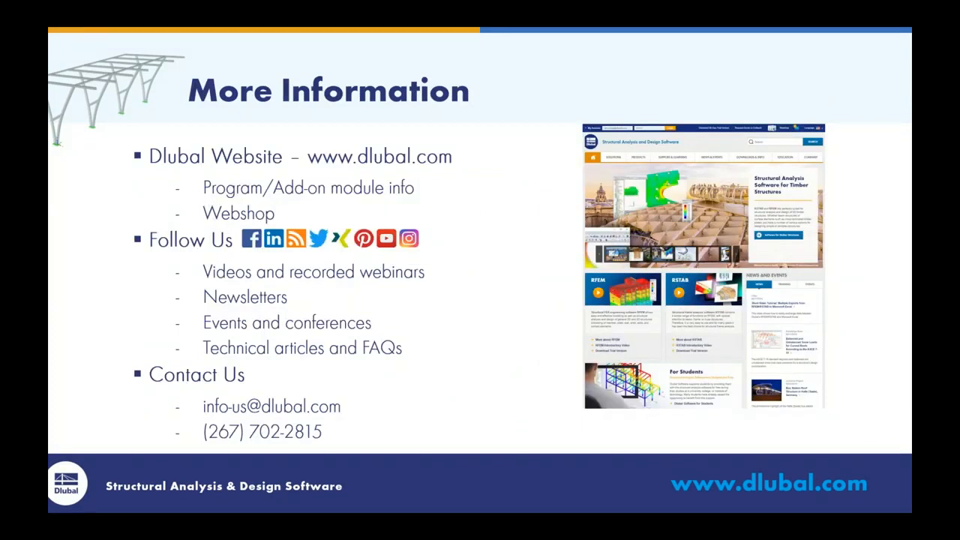